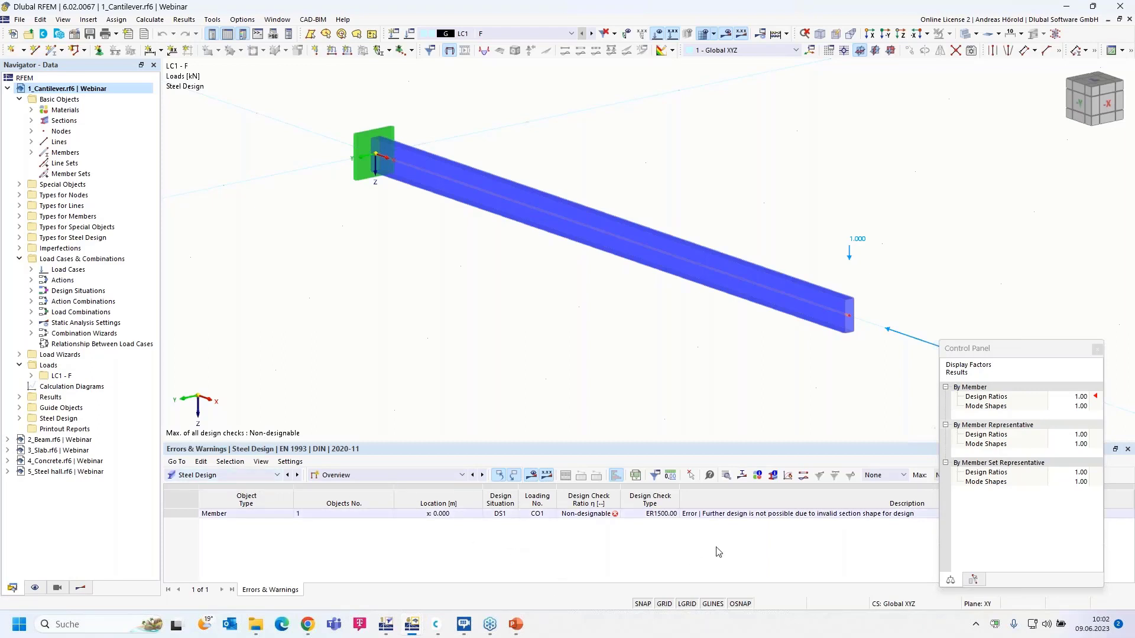
# Move the control panel clear of the error table and view the cantilever member's cross-section in its properties
pyautogui.click(1042, 348)
pyautogui.moveTo(1042, 348); pyautogui.dragTo(1055, 165)
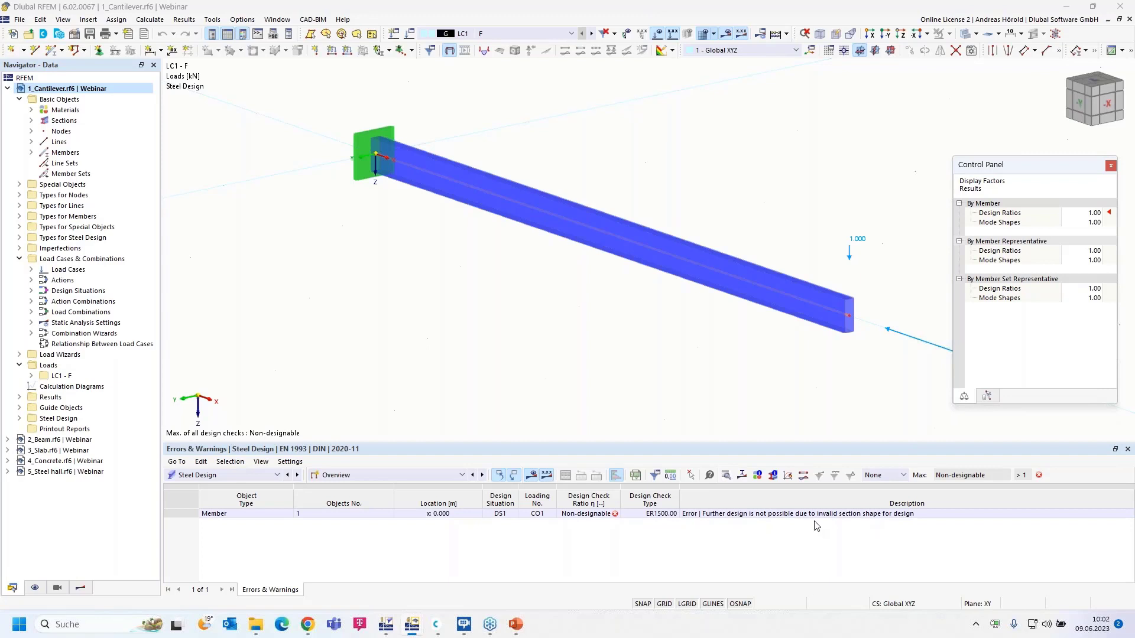
pyautogui.doubleClick(678, 261)
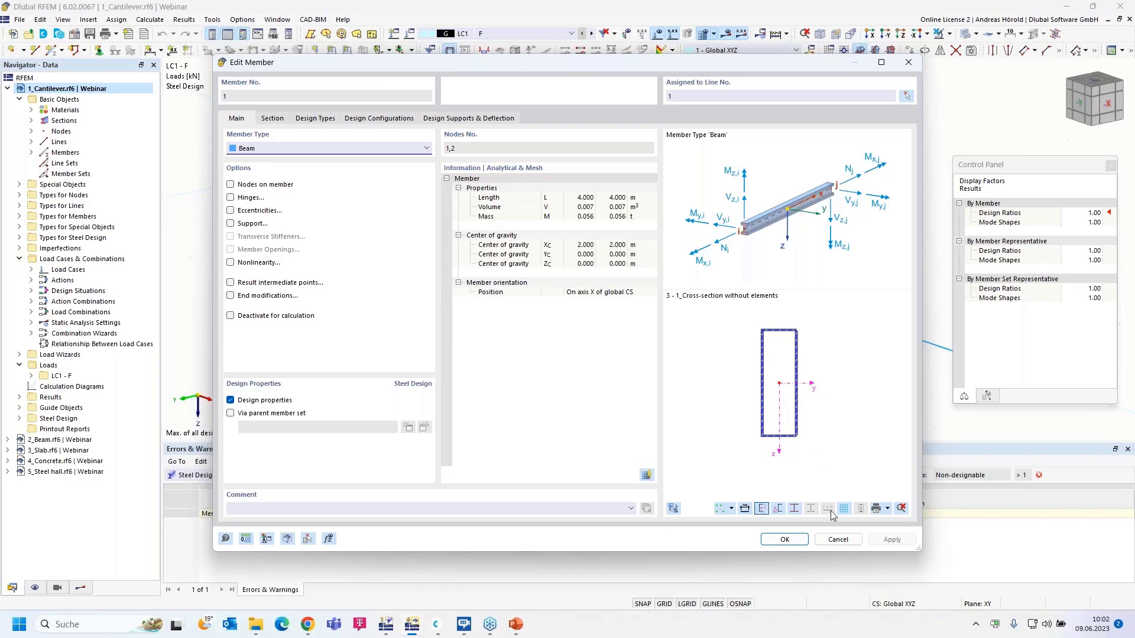
pyautogui.click(836, 540)
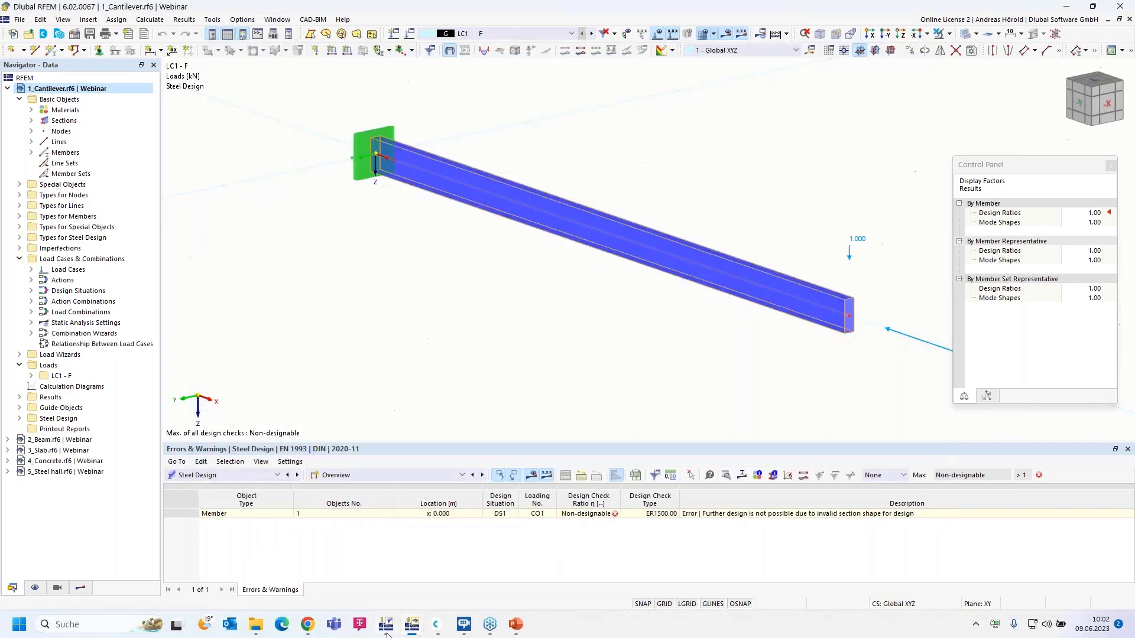
# Switch to RSECTION and examine the corner where the top flange meets the web of the hollow section
pyautogui.click(388, 627)
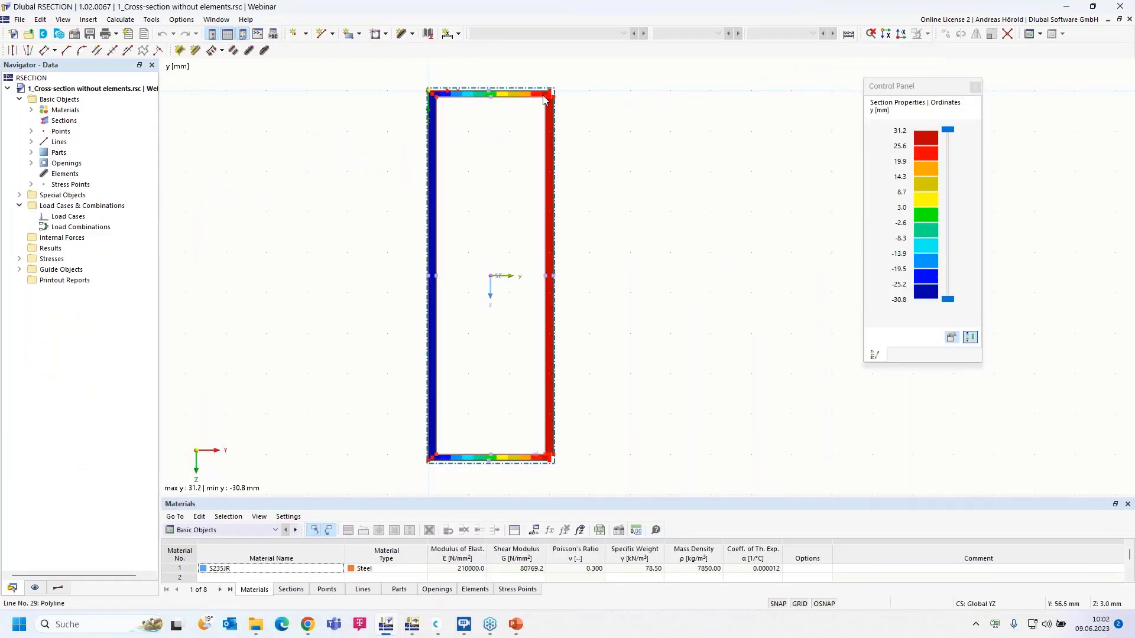
pyautogui.scroll(4, 515, 119)
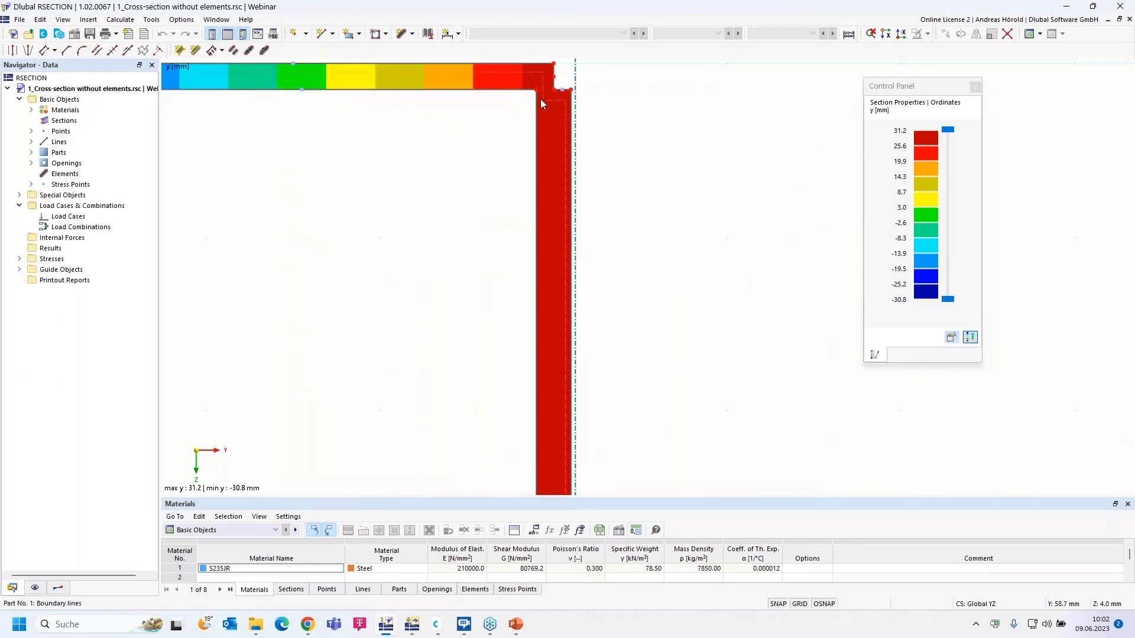
pyautogui.scroll(-4, 484, 293)
pyautogui.middleClick(438, 270)
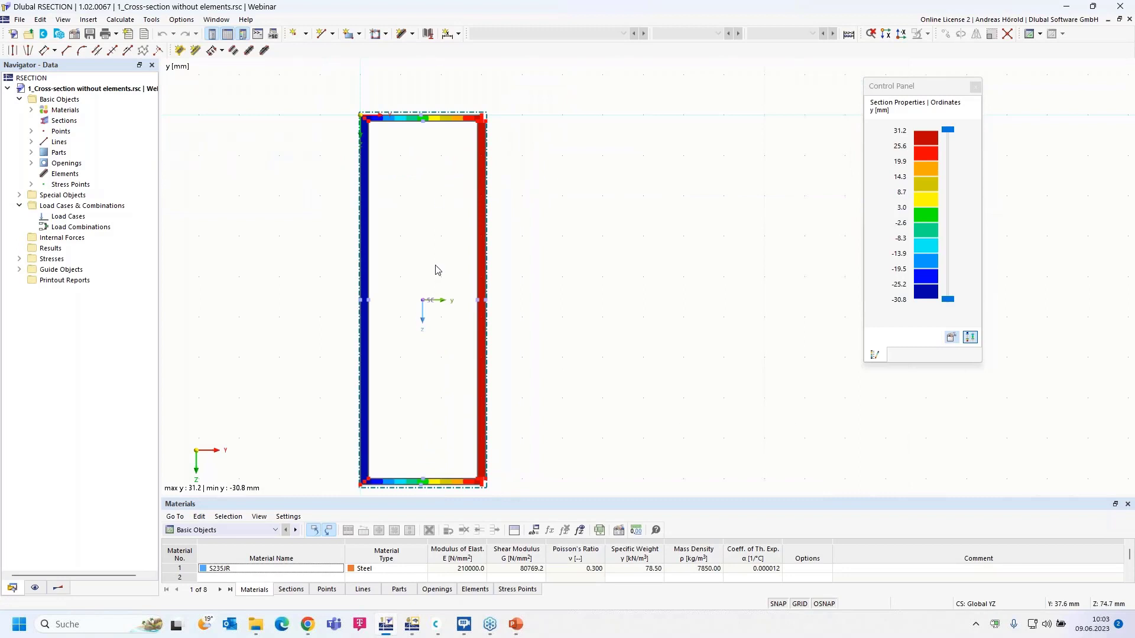
pyautogui.moveTo(407, 203); pyautogui.dragTo(397, 165, button='middle')
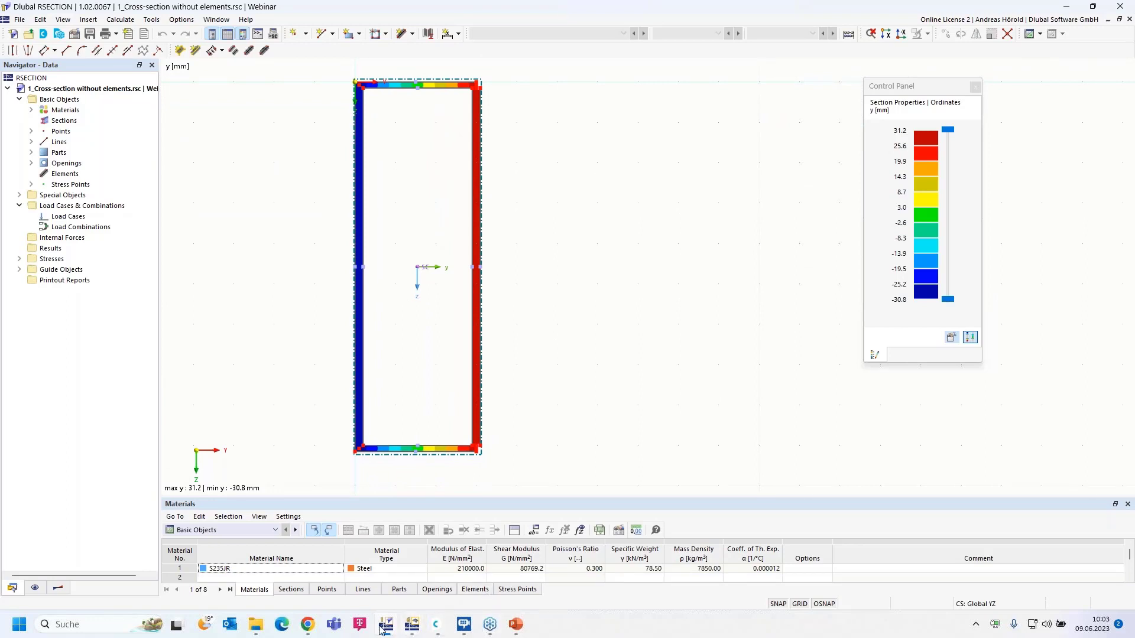
pyautogui.moveTo(387, 626)
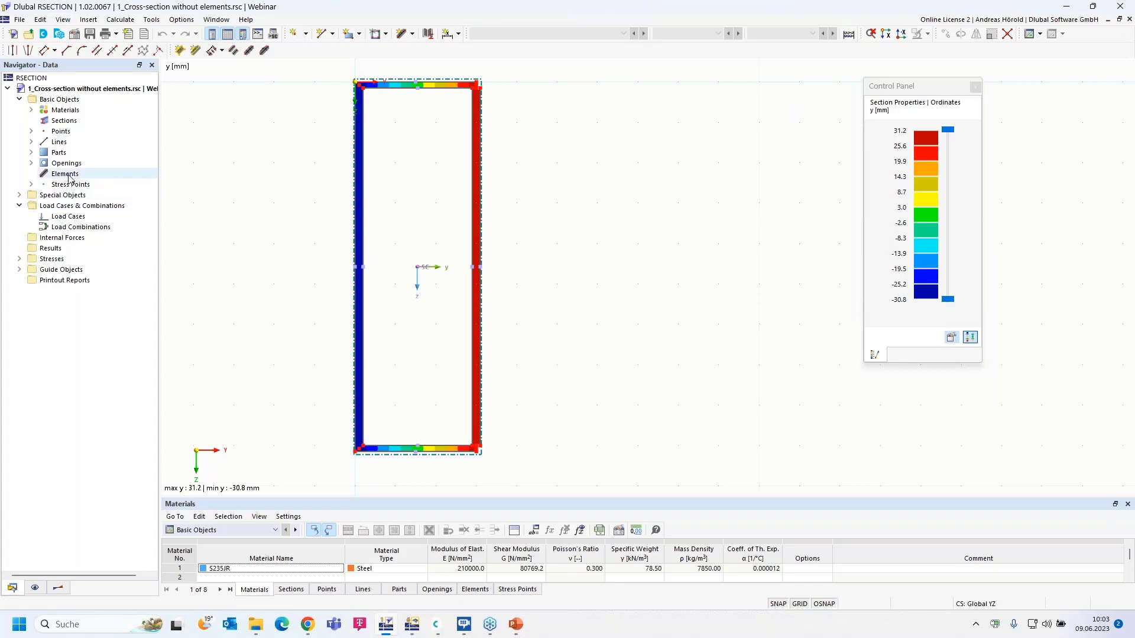
# Draw a 3 mm thick single-line element along the top flange's centreline from Y 60.0, Z 1.5 to Y 2.0, Z 1.5 mm
pyautogui.click(415, 34)
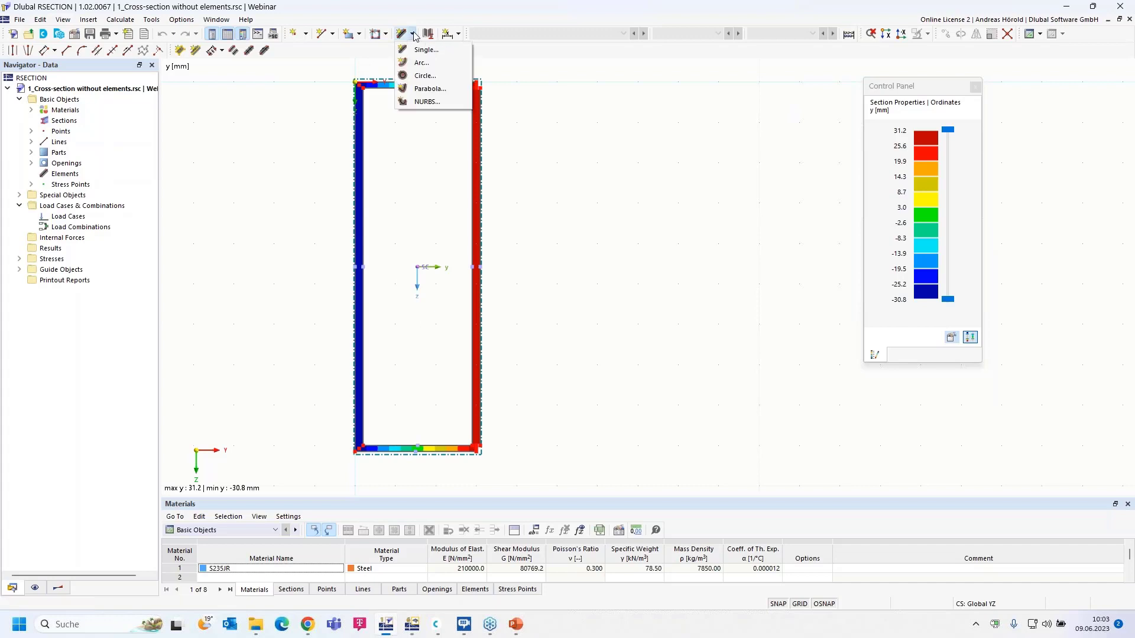
pyautogui.click(426, 50)
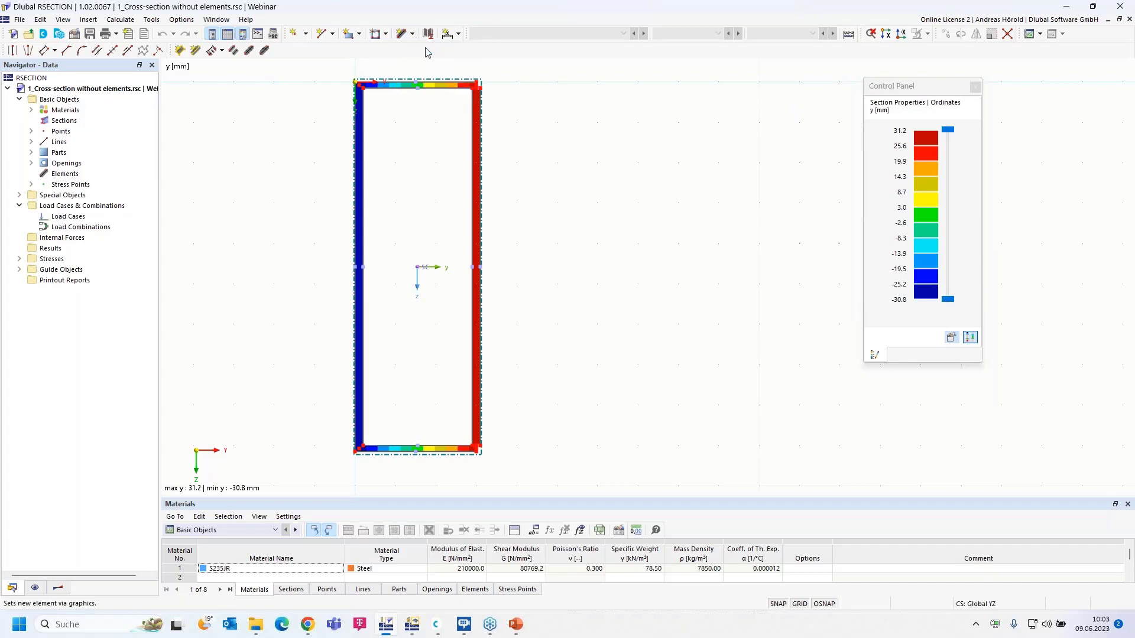
pyautogui.scroll(2, 412, 117)
pyautogui.scroll(3, 499, 258)
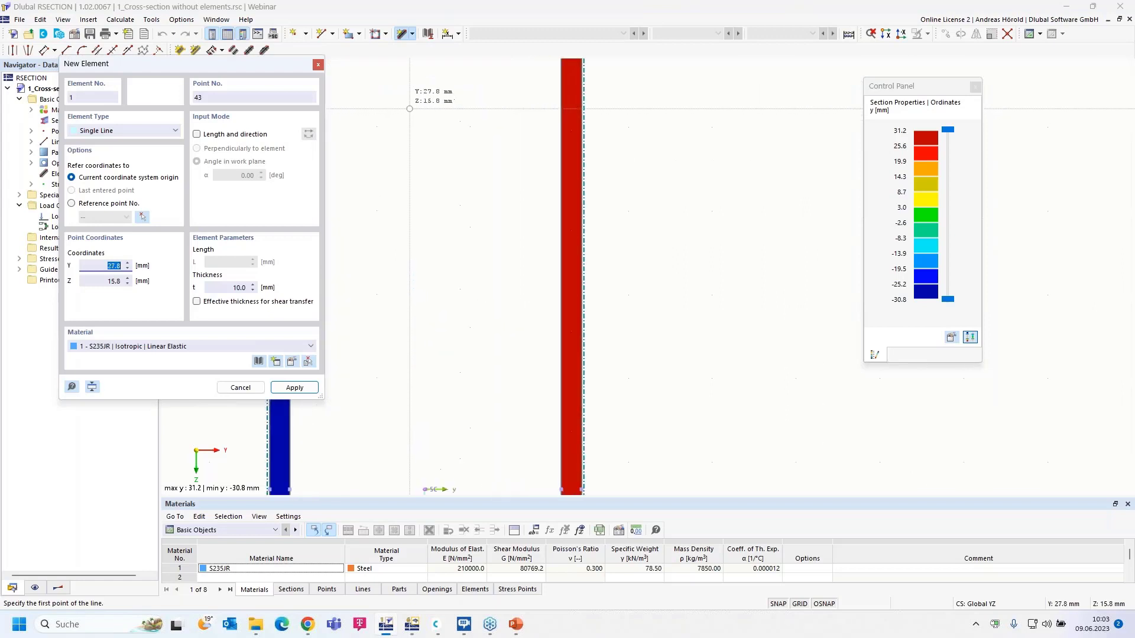
pyautogui.scroll(1, 499, 258)
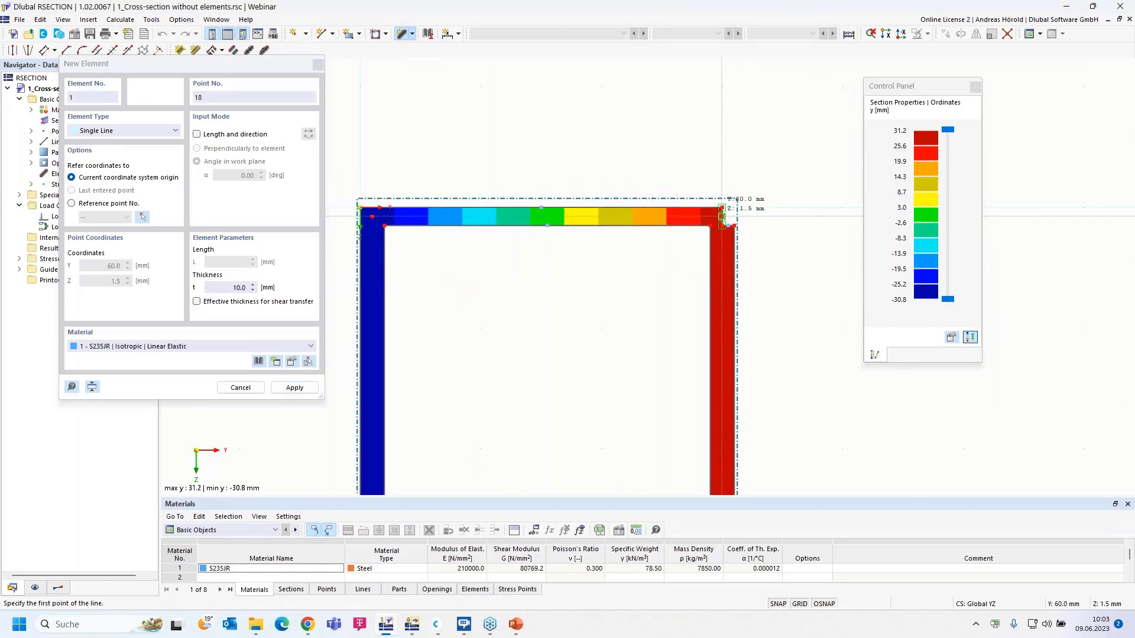
pyautogui.click(729, 218)
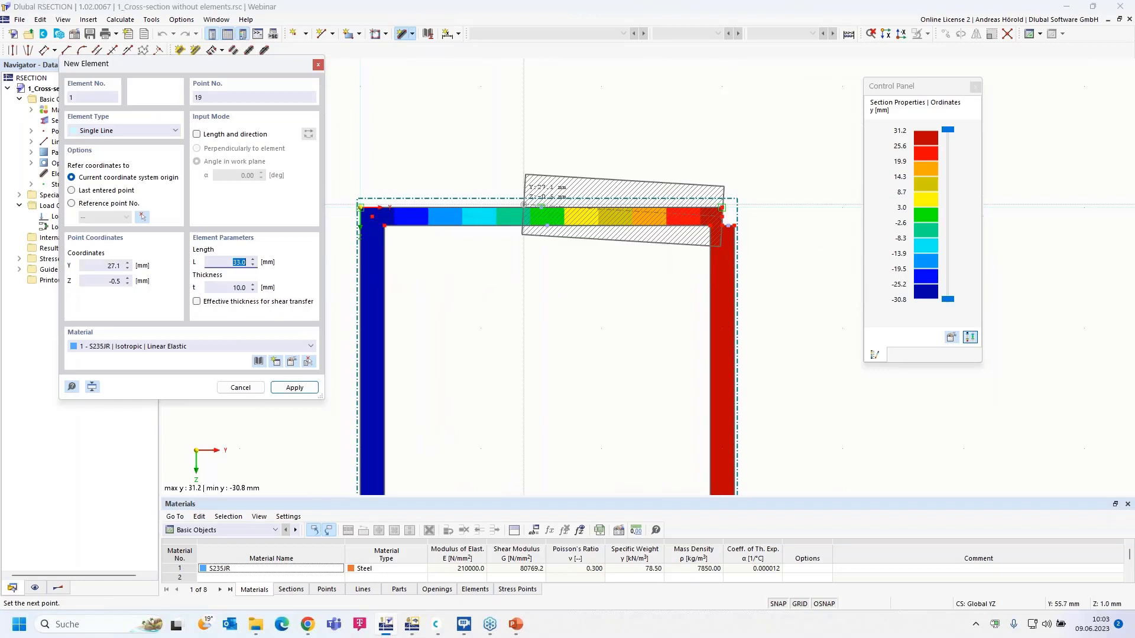
pyautogui.click(236, 286)
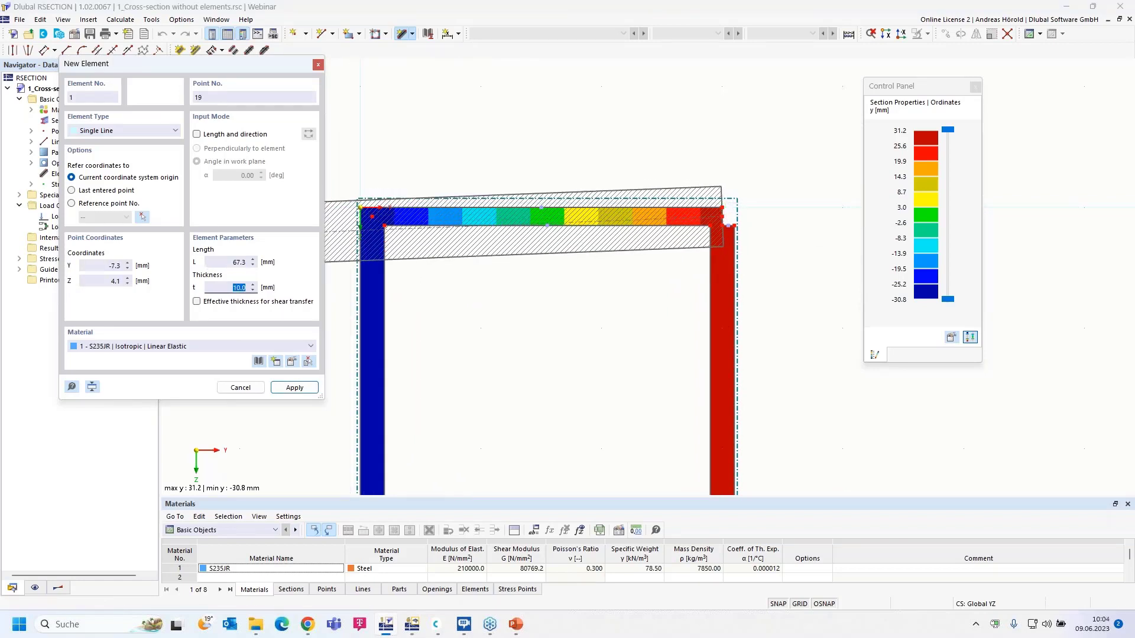
pyautogui.write('3')
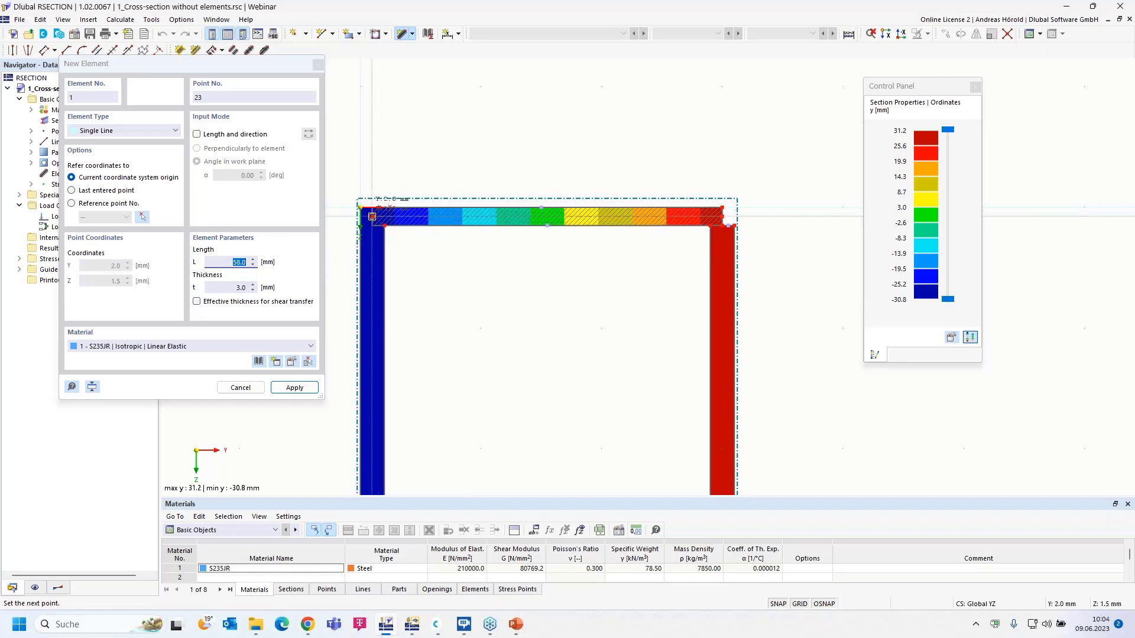
pyautogui.click(371, 216)
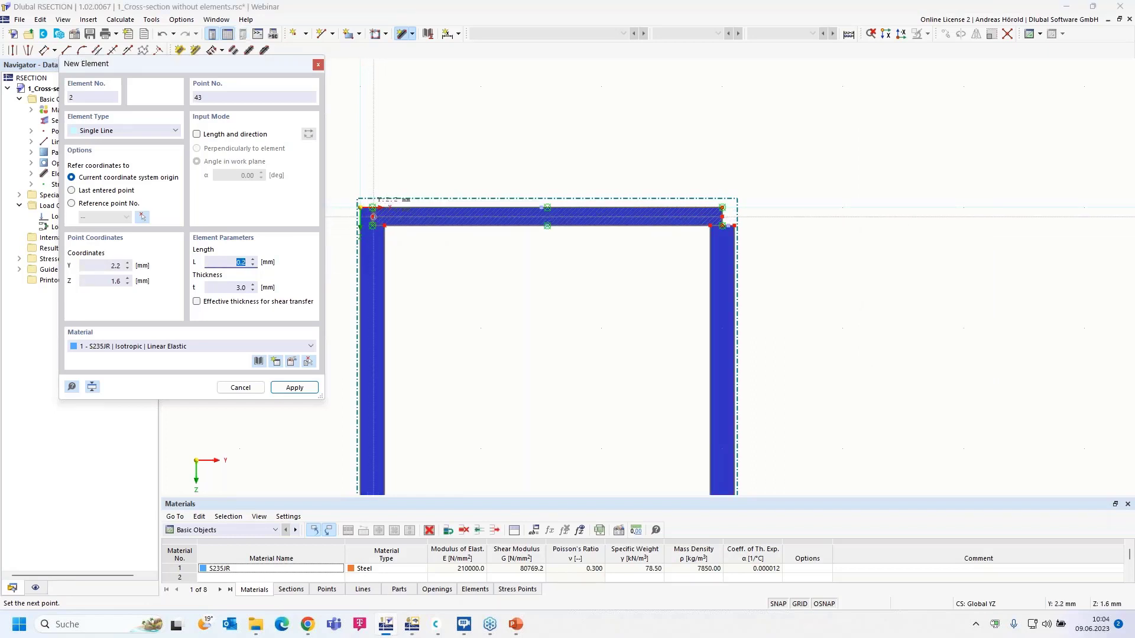
# Continue with a 4 mm thick element down the left web to the bottom flange's centreline at Y 2.0, Z 181.5 mm
pyautogui.scroll(-3, 377, 384)
pyautogui.moveTo(376, 384); pyautogui.dragTo(419, 164, button='middle')
pyautogui.scroll(-1, 393, 278)
pyautogui.scroll(1, 396, 393)
pyautogui.scroll(2, 397, 393)
pyautogui.scroll(1, 425, 440)
pyautogui.moveTo(425, 440); pyautogui.dragTo(414, 329, button='middle')
pyautogui.moveTo(440, 294); pyautogui.dragTo(426, 384, button='middle')
pyautogui.click(253, 286)
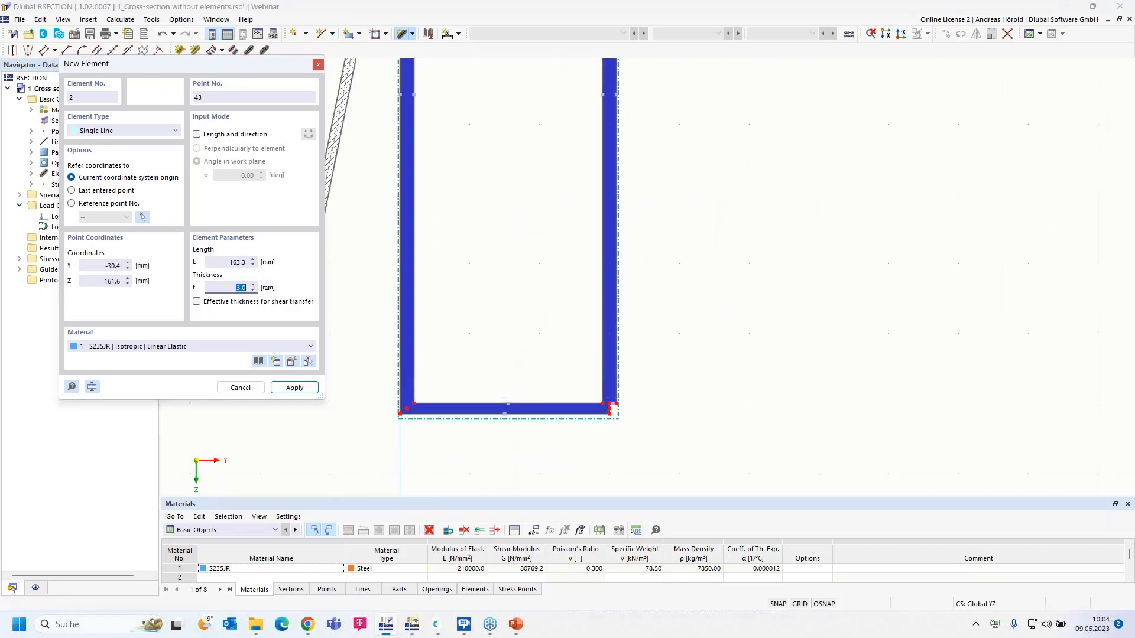
pyautogui.write('4')
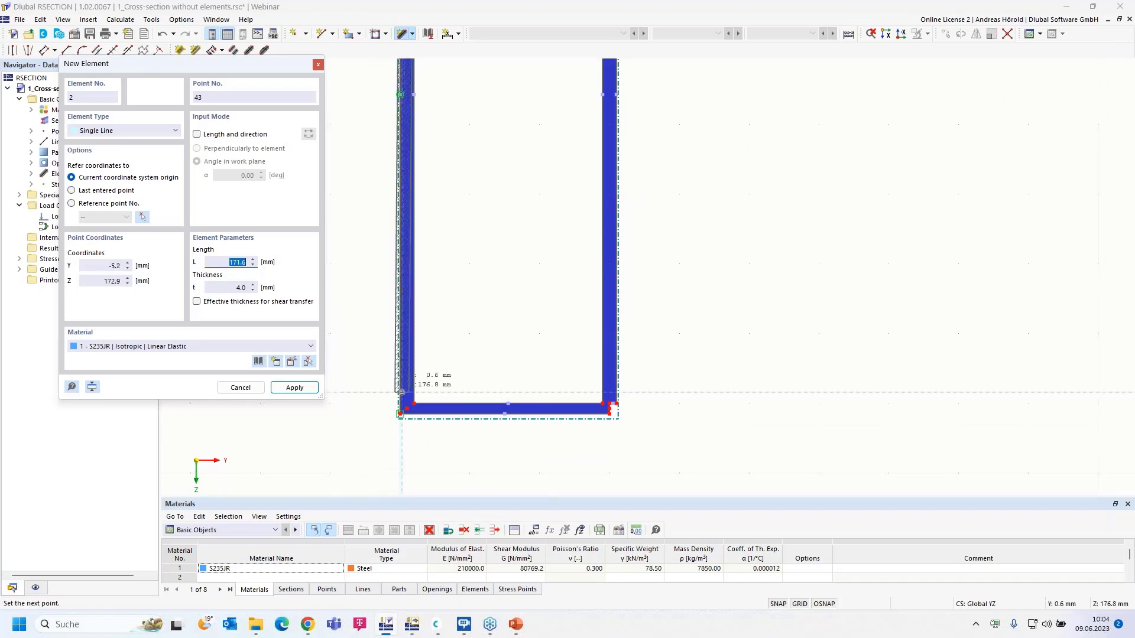
pyautogui.click(401, 412)
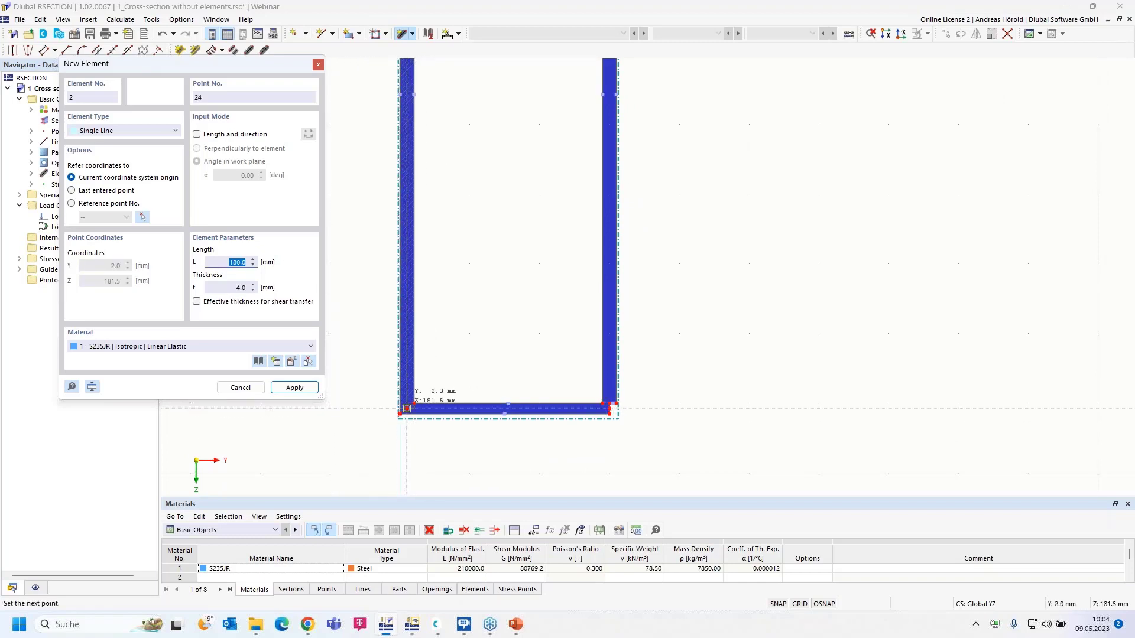
# Add a 3 mm thick element along the bottom flange's centreline to its right end
pyautogui.moveTo(233, 287); pyautogui.dragTo(265, 283)
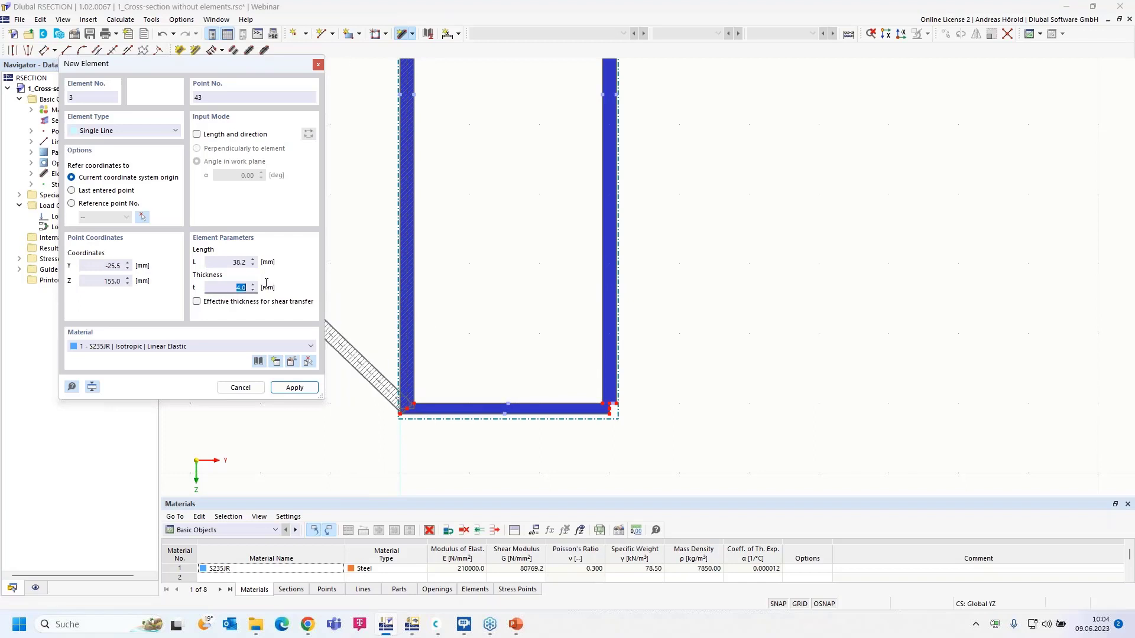
pyautogui.write('3')
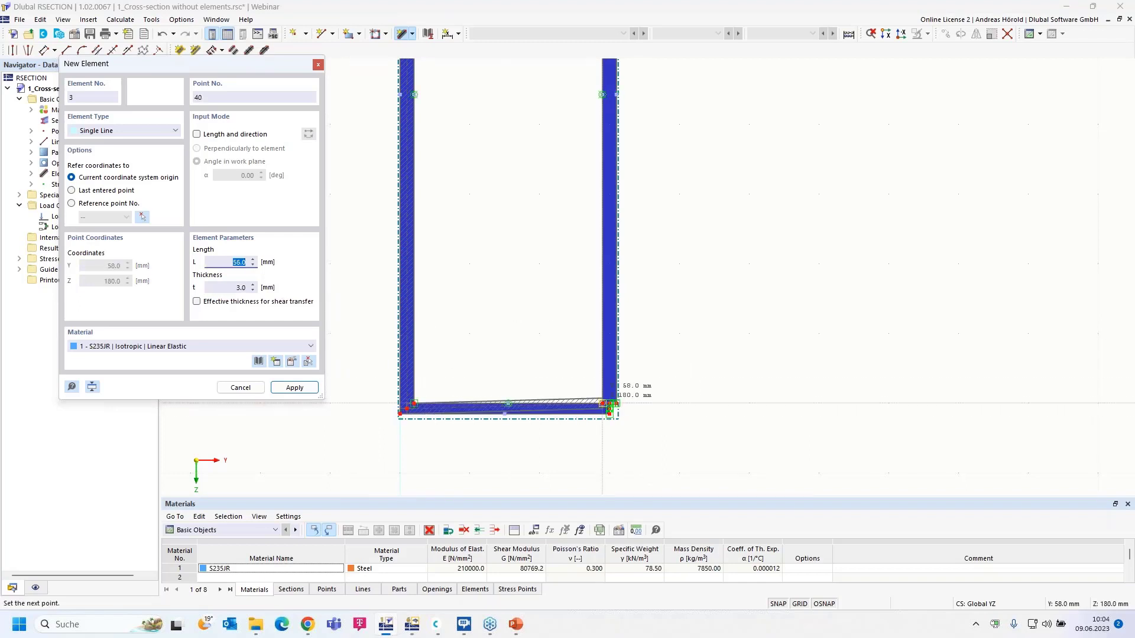
pyautogui.click(609, 406)
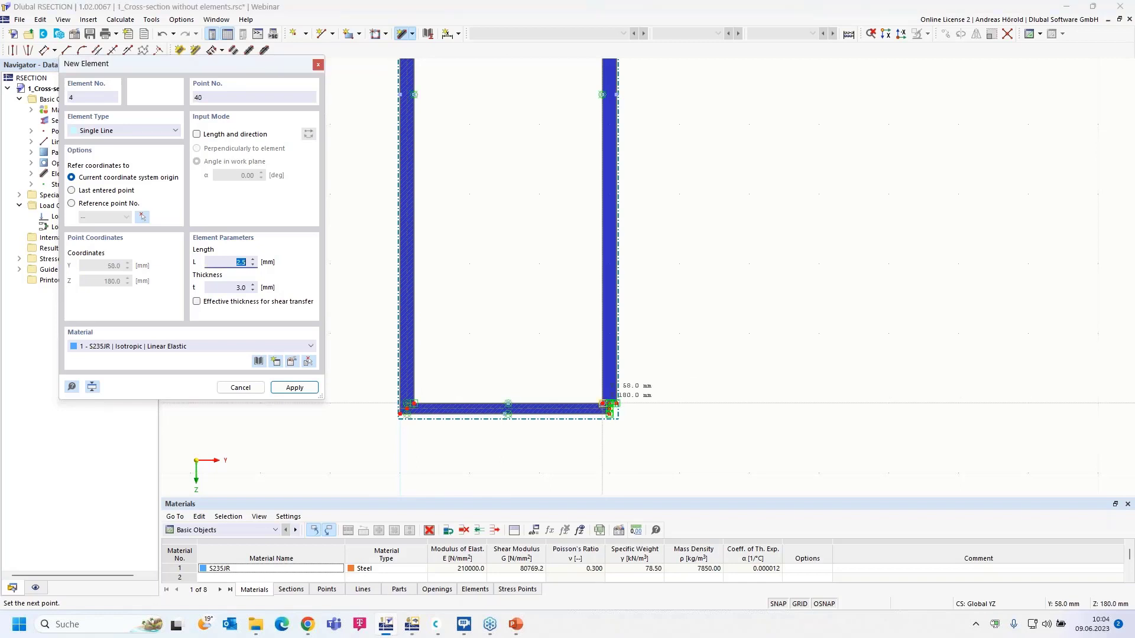
# Try to close the section with a 3 mm thick element up the right web to Y 60.0, Z 1.5 mm
pyautogui.scroll(3, 609, 406)
pyautogui.scroll(-2, 611, 404)
pyautogui.scroll(2, 617, 449)
pyautogui.scroll(-6, 597, 319)
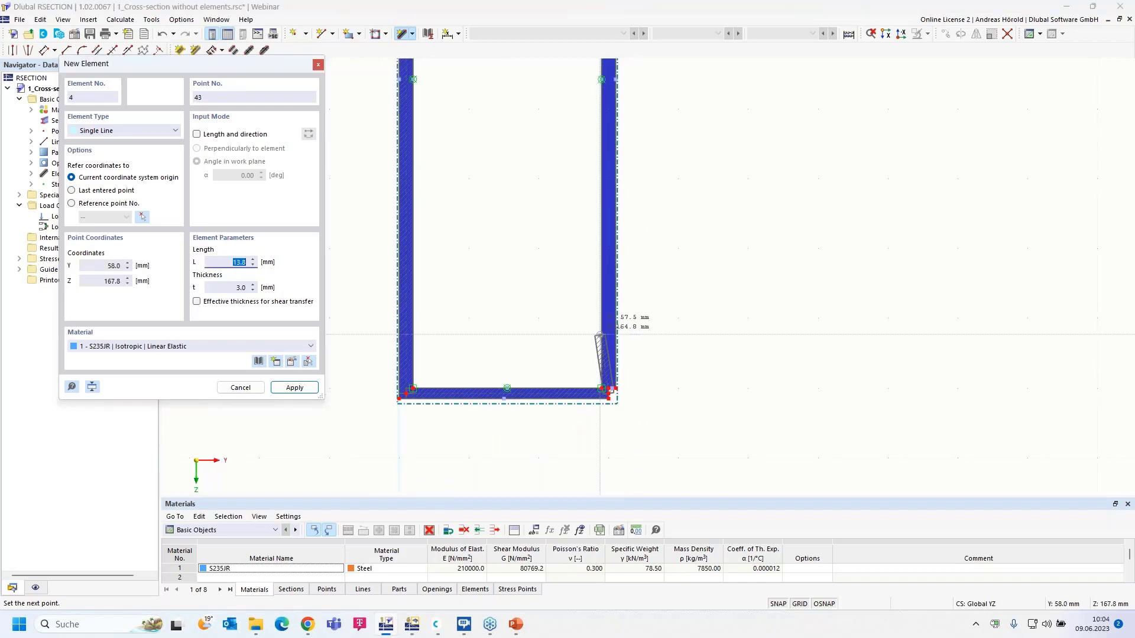
pyautogui.scroll(5, 572, 249)
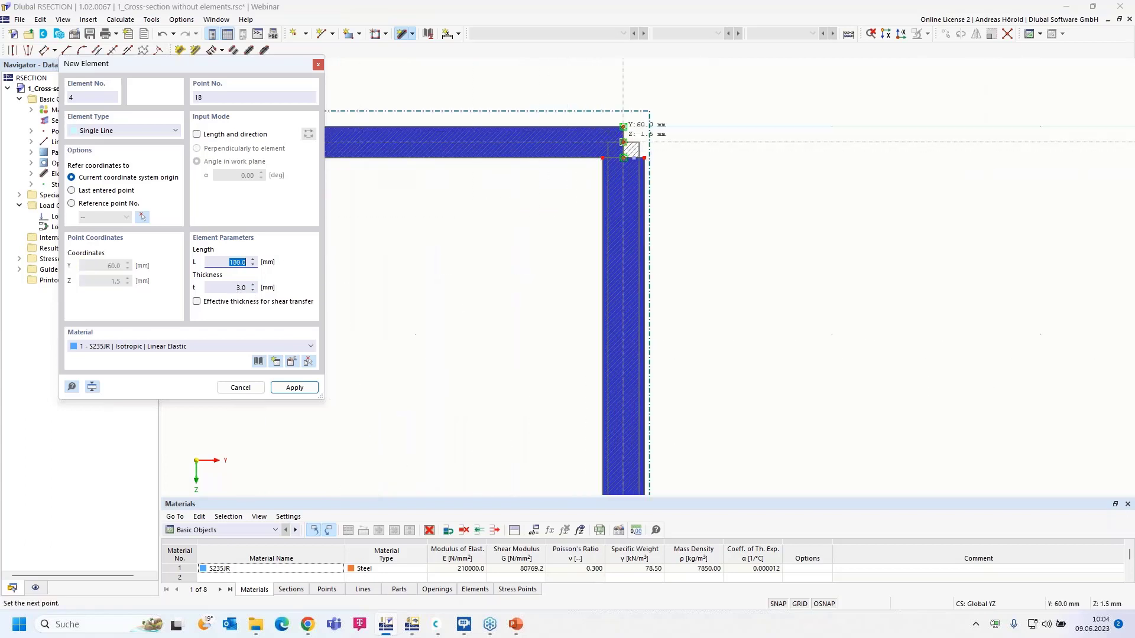
pyautogui.click(623, 142)
pyautogui.scroll(-1, 552, 296)
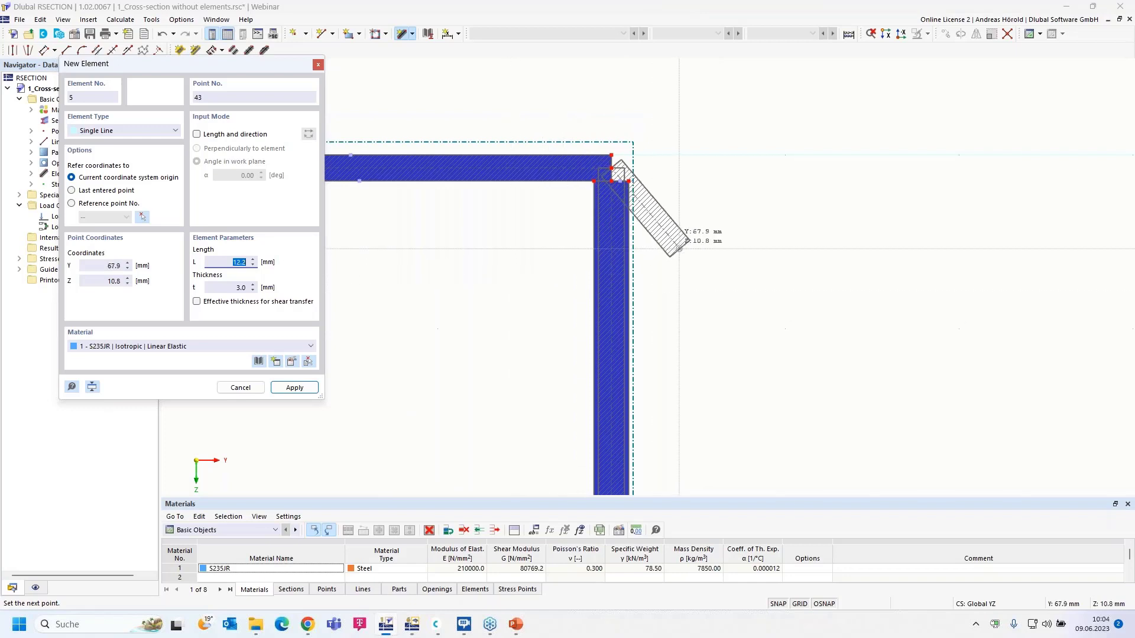
pyautogui.press('Escape')
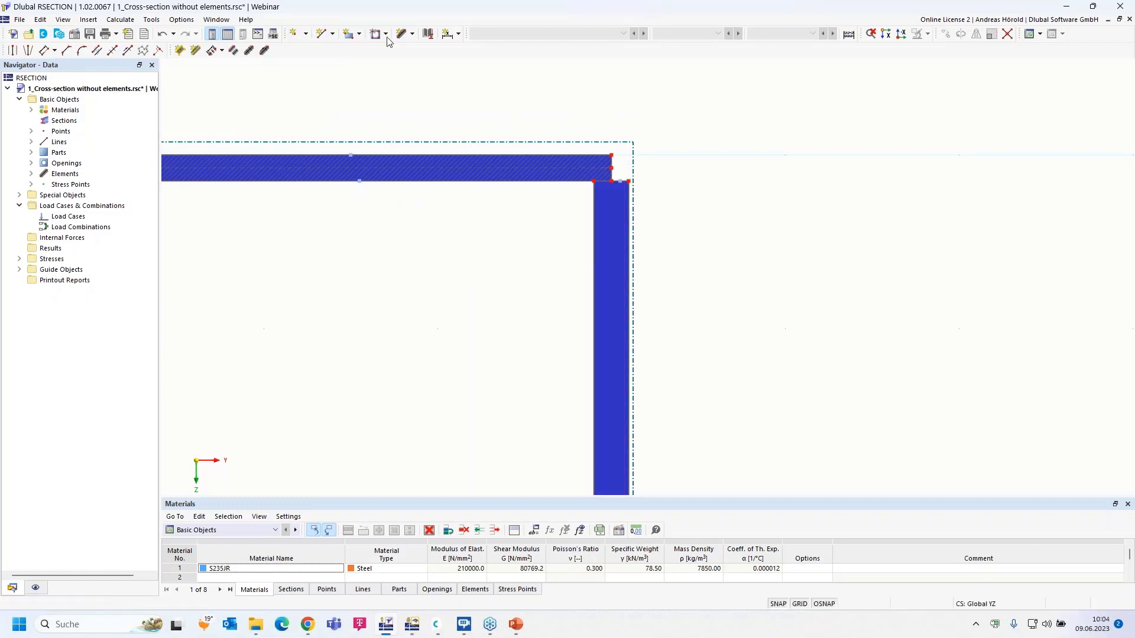
# Draw a 4 mm thick single-line element down the right web from the top flange's end to Y 60.0, Z 181.5 mm
pyautogui.click(413, 33)
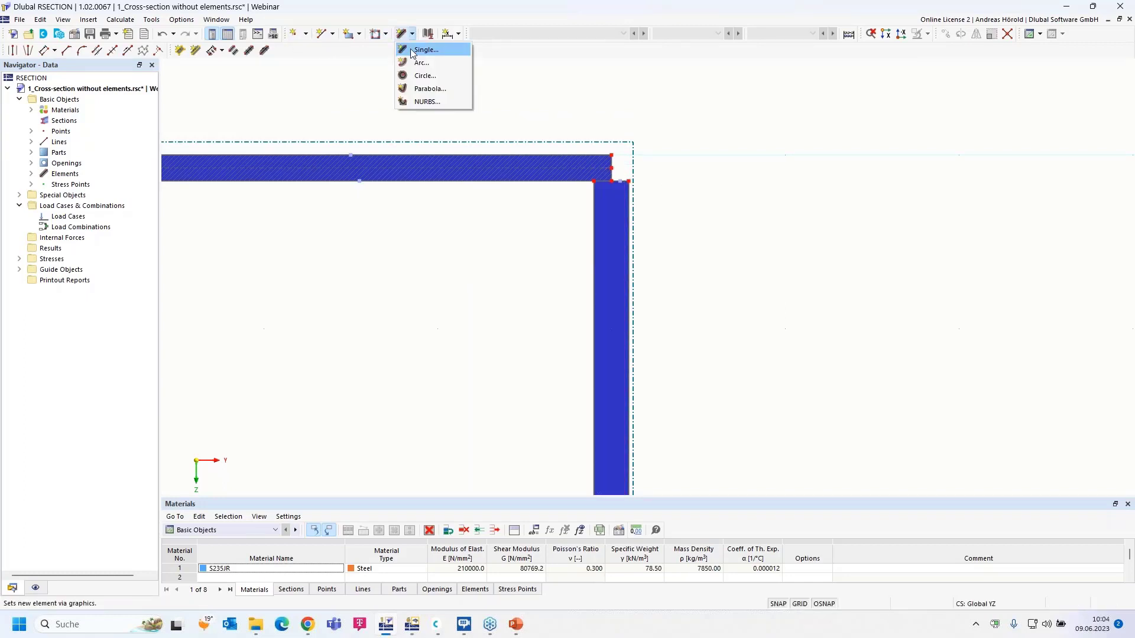
pyautogui.click(411, 49)
pyautogui.click(612, 168)
pyautogui.press('Tab')
pyautogui.write('4')
pyautogui.press('Tab')
pyautogui.scroll(-5, 552, 319)
pyautogui.moveTo(554, 374); pyautogui.dragTo(561, 115, button='middle')
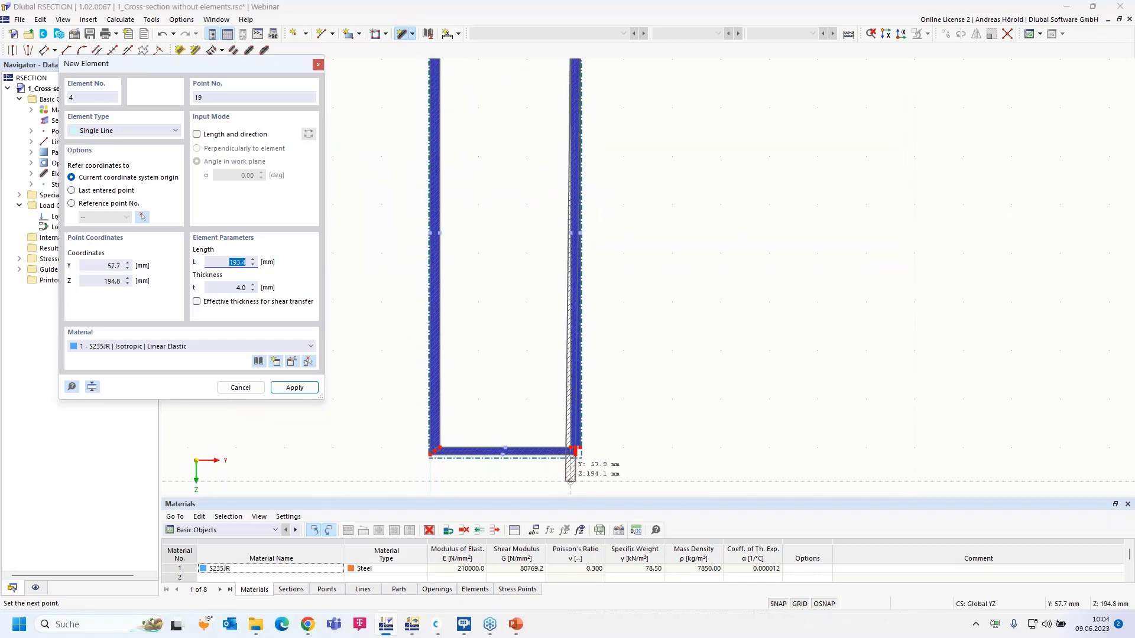
pyautogui.scroll(5, 570, 480)
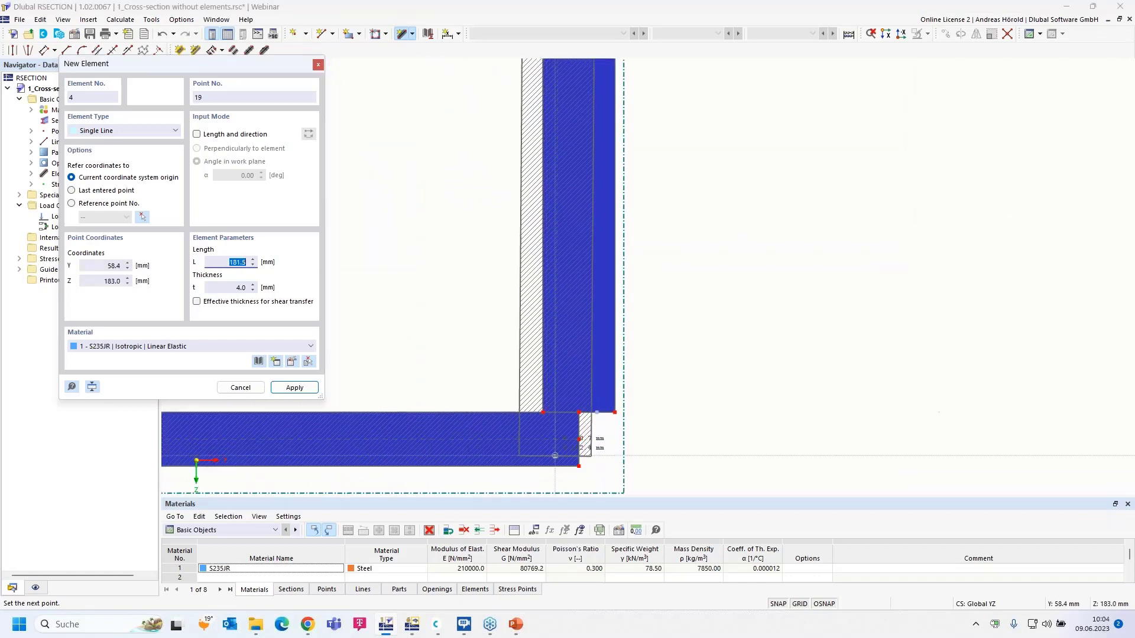
pyautogui.click(578, 439)
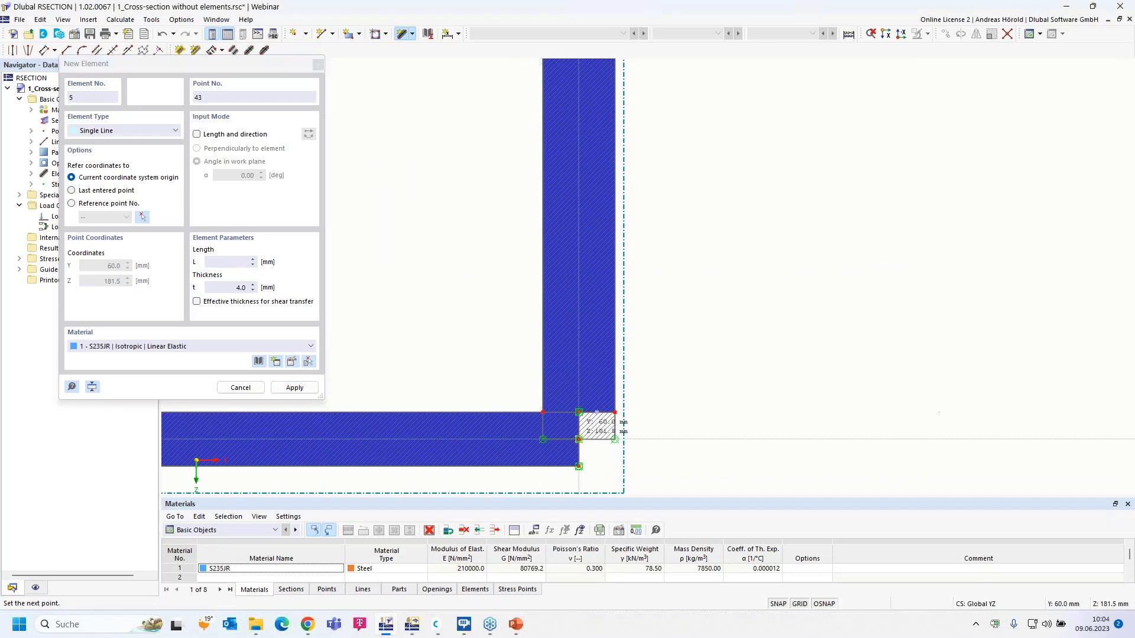
pyautogui.press('Escape')
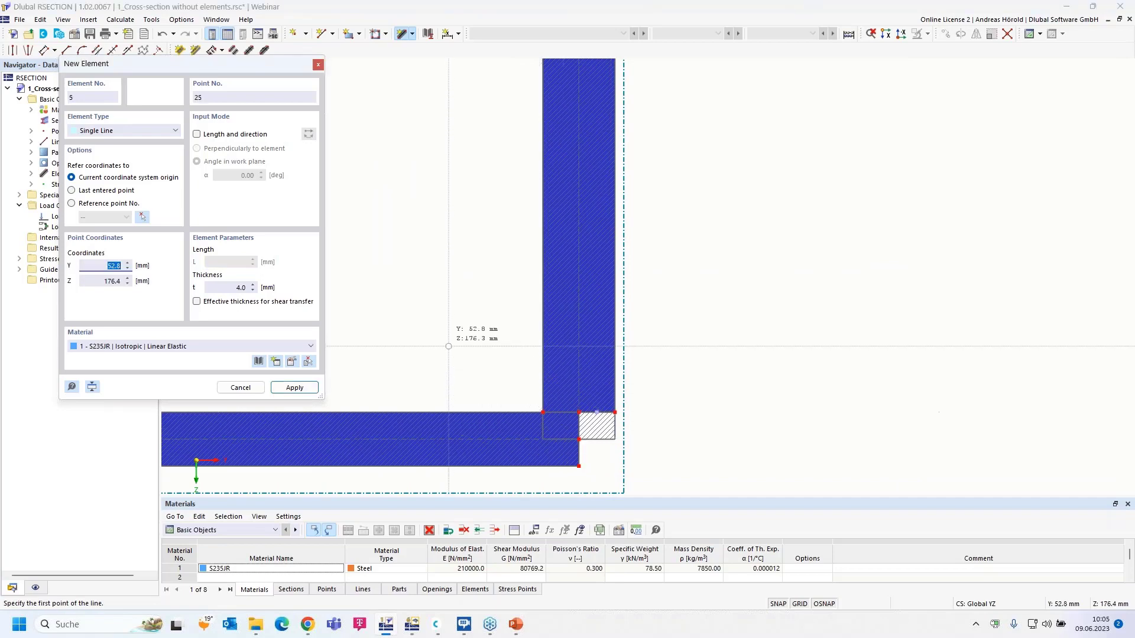
pyautogui.press('Escape')
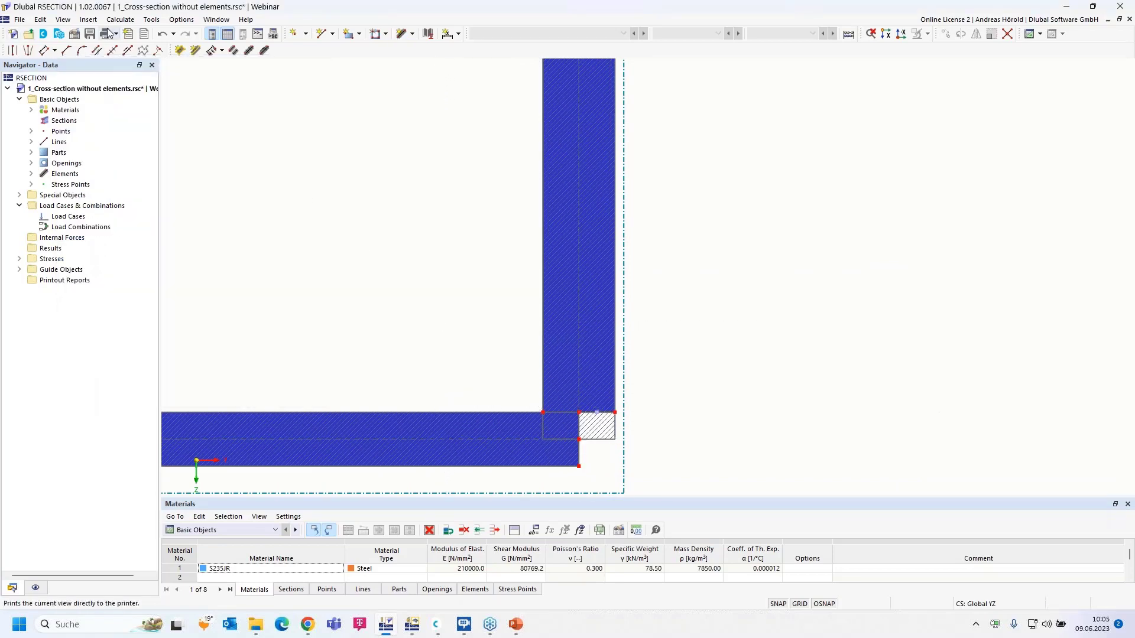
# Calculate all results for the cross-section with its new elements
pyautogui.scroll(-3, 236, 142)
pyautogui.moveTo(266, 185); pyautogui.dragTo(469, 387, button='middle')
pyautogui.click(120, 20)
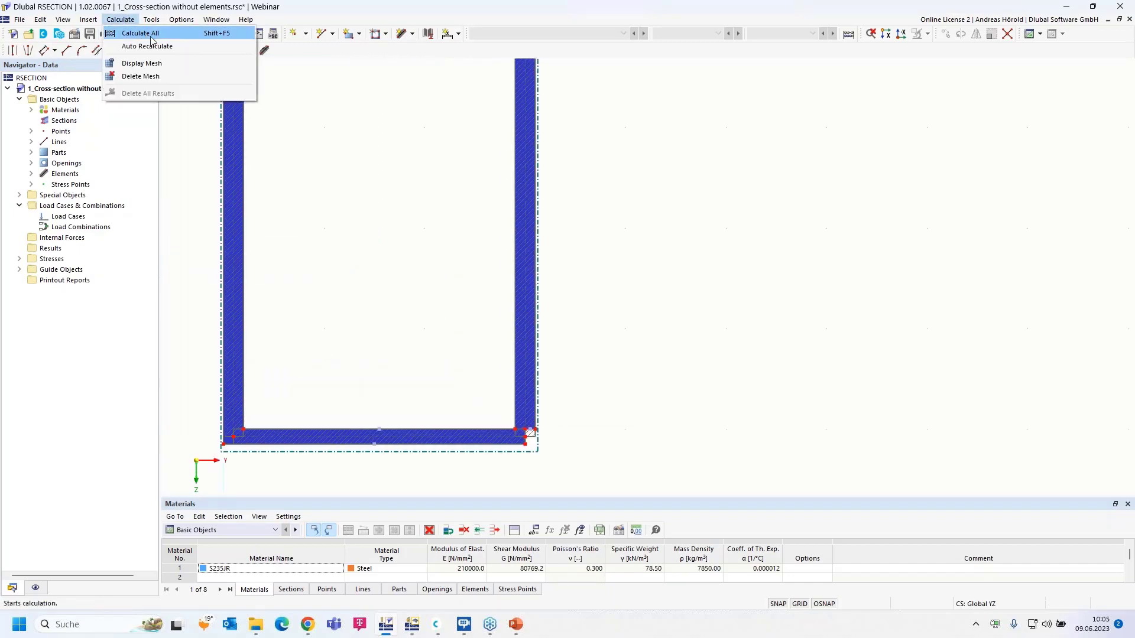
pyautogui.click(152, 36)
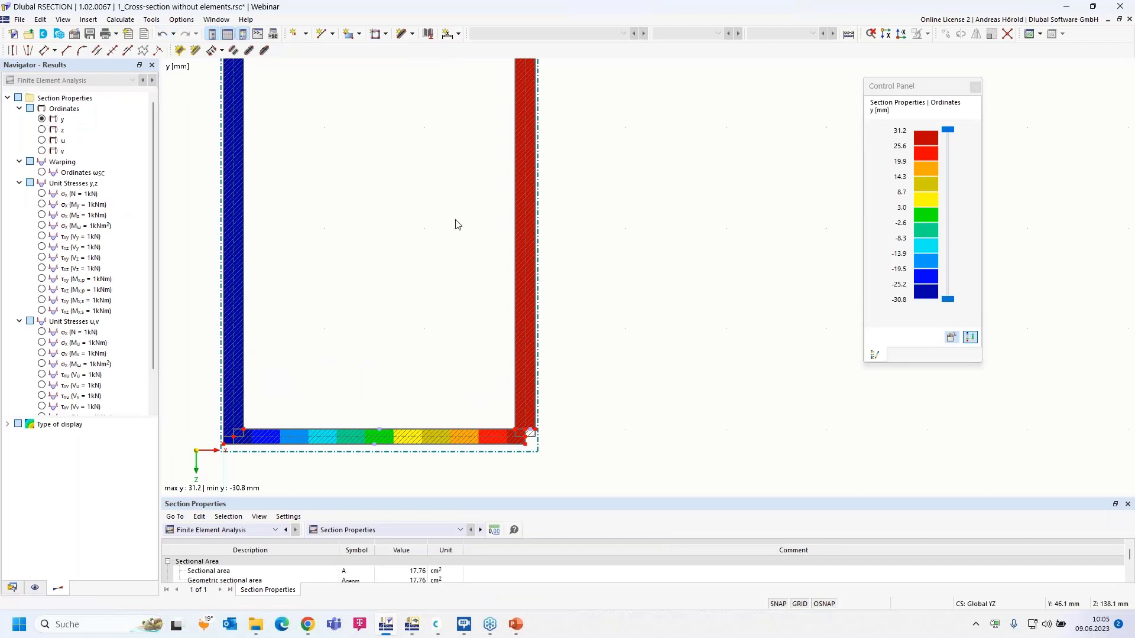
pyautogui.moveTo(420, 204); pyautogui.dragTo(434, 329, button='middle')
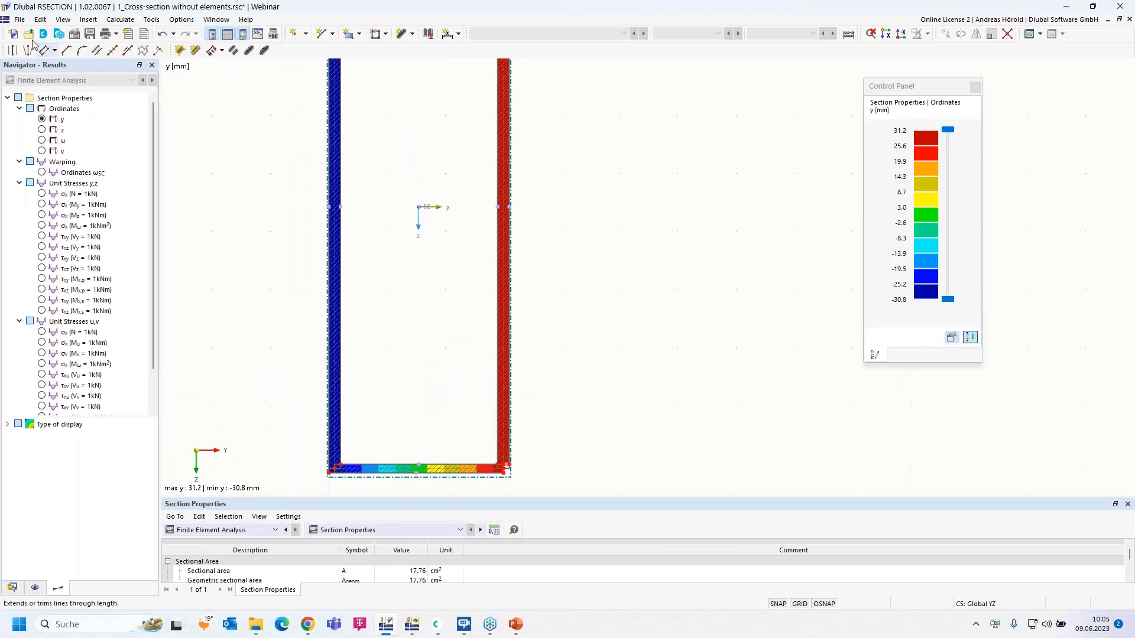
# Save the cross-section as 1_Cross-section with elements.rsc in the Webinar folder, replacing the existing file of that name
pyautogui.click(19, 21)
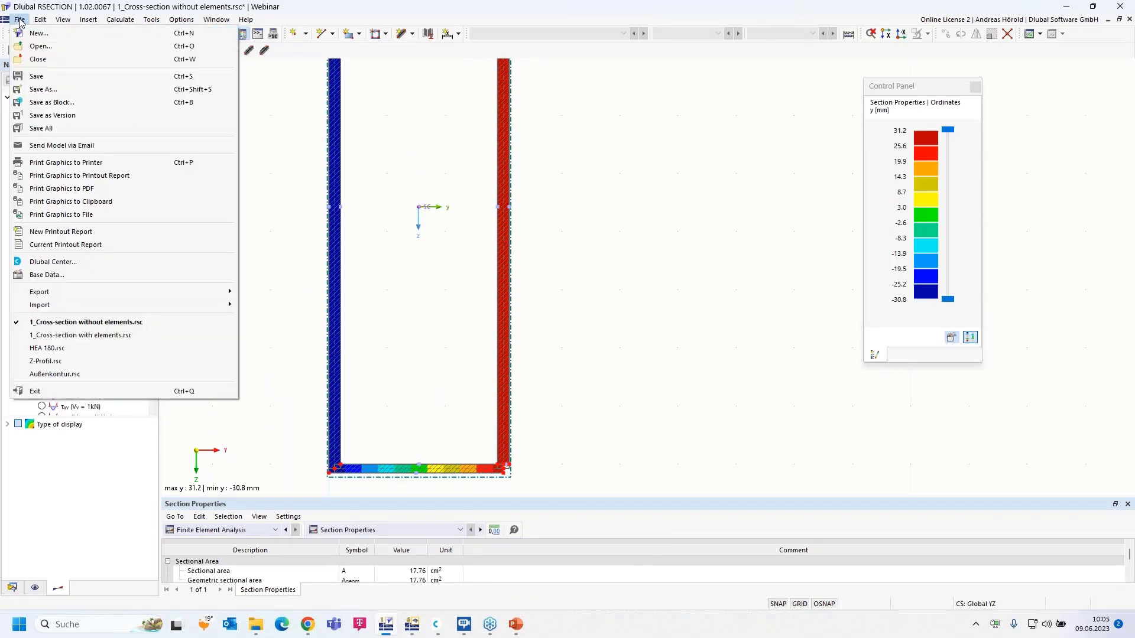
pyautogui.click(59, 88)
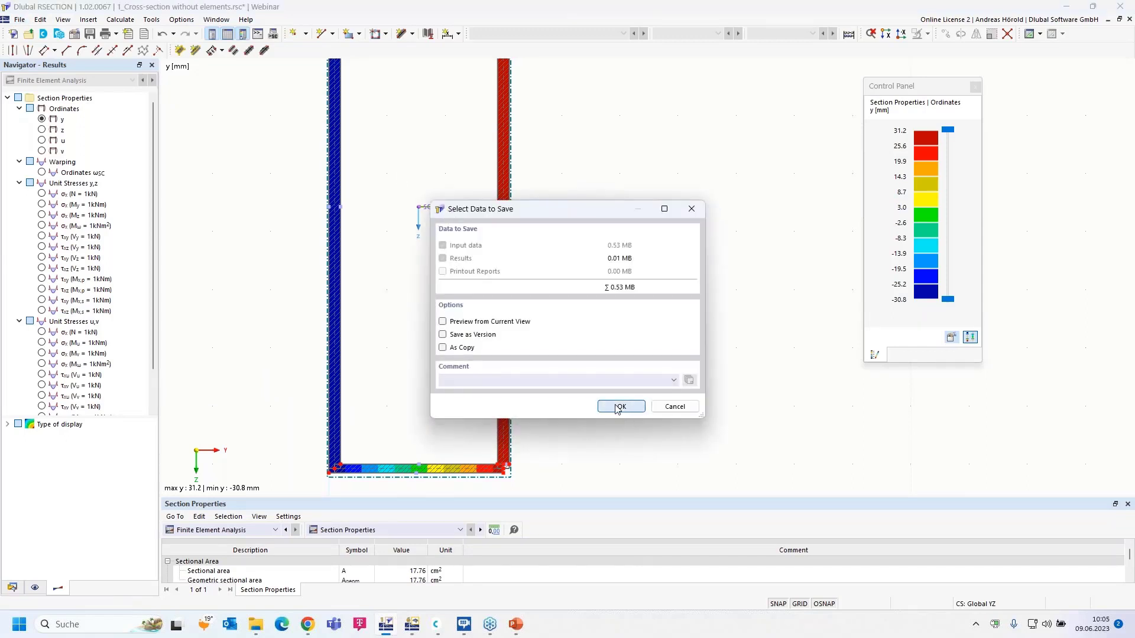
pyautogui.click(621, 406)
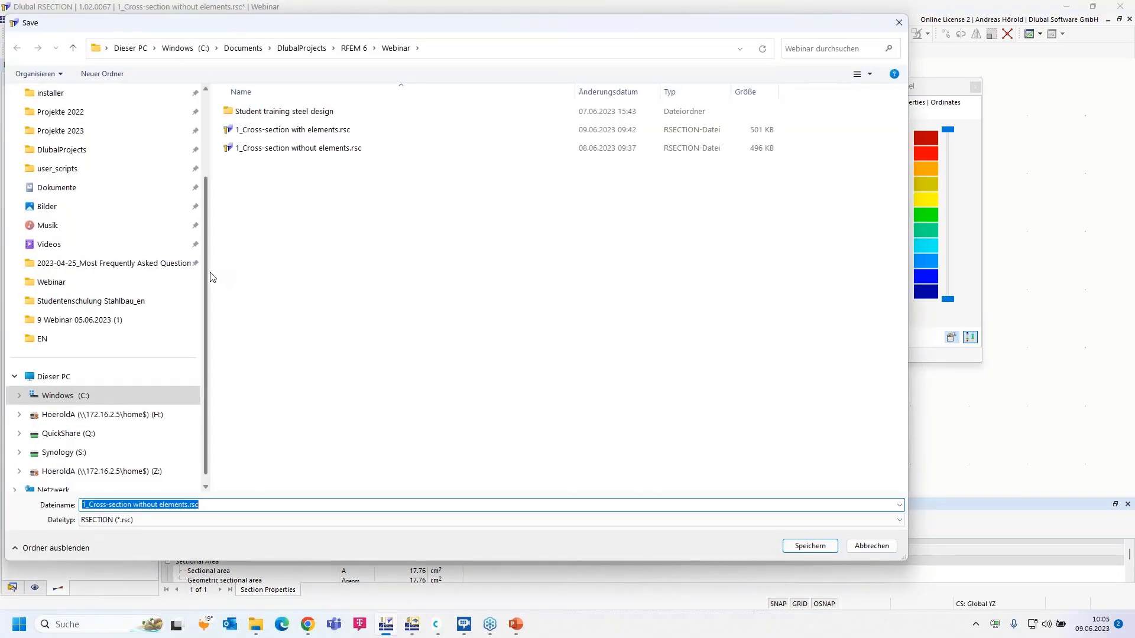
pyautogui.moveTo(207, 275); pyautogui.dragTo(36, 266)
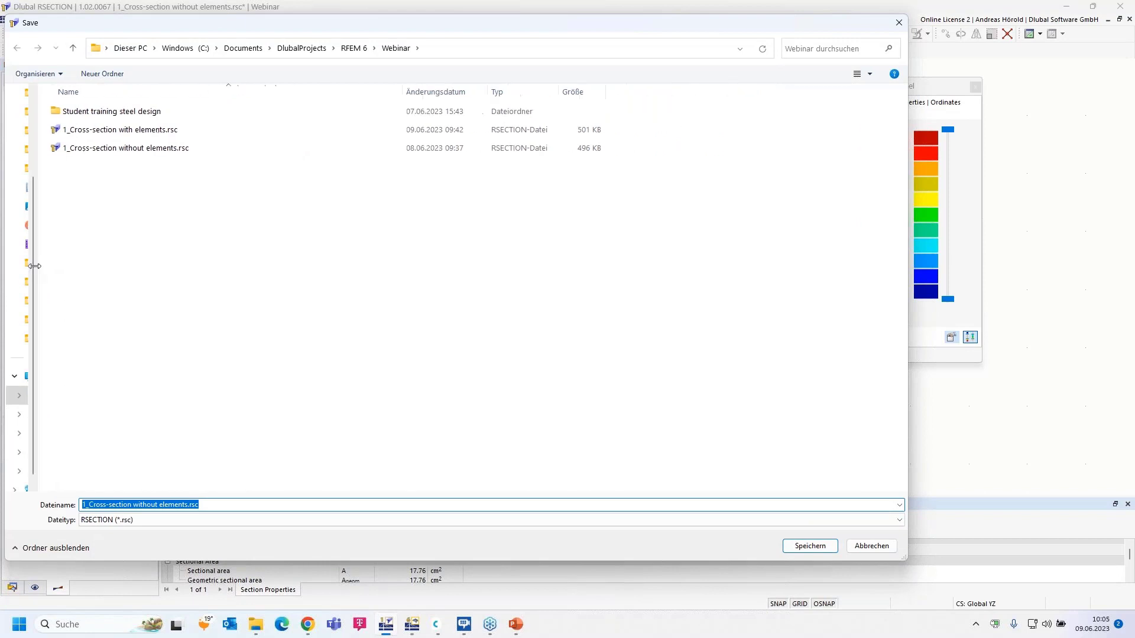
pyautogui.click(135, 135)
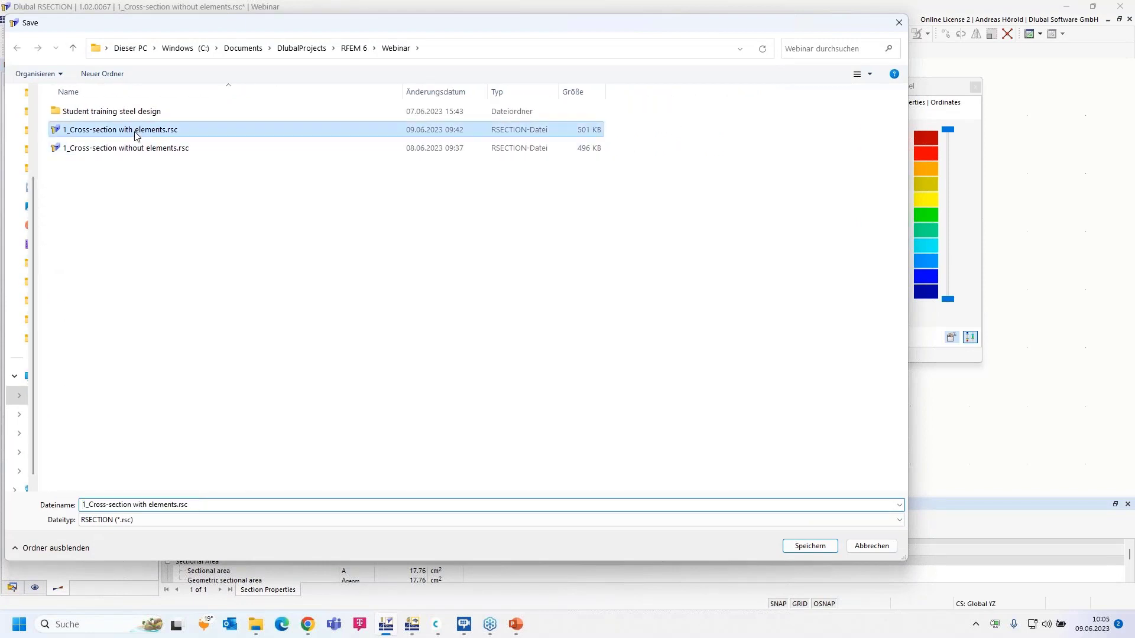
pyautogui.click(808, 546)
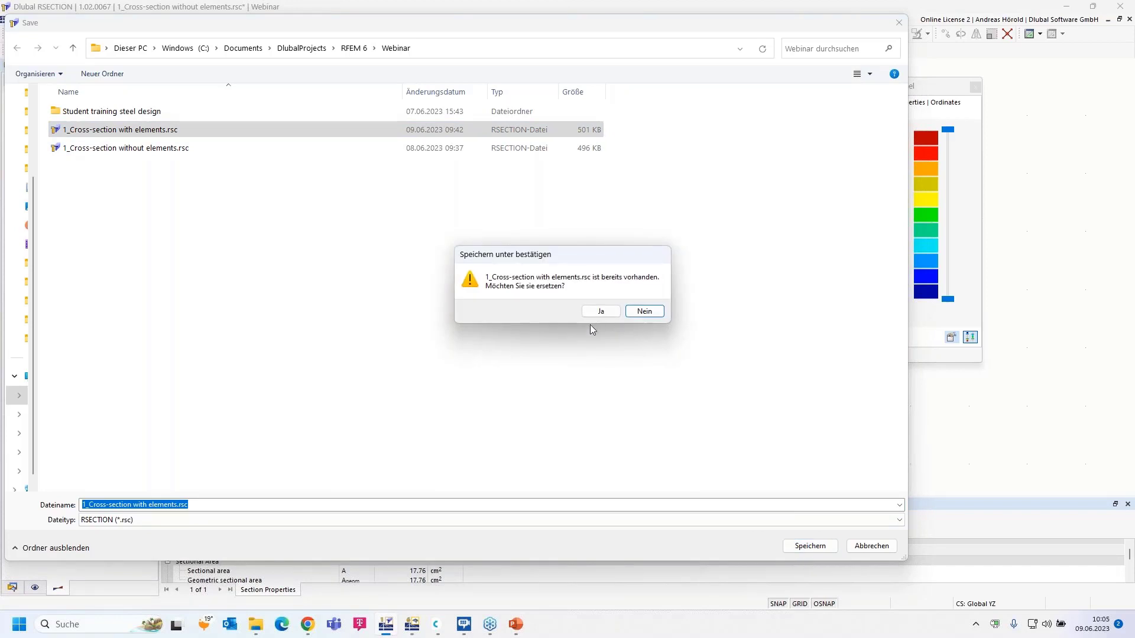
pyautogui.click(598, 311)
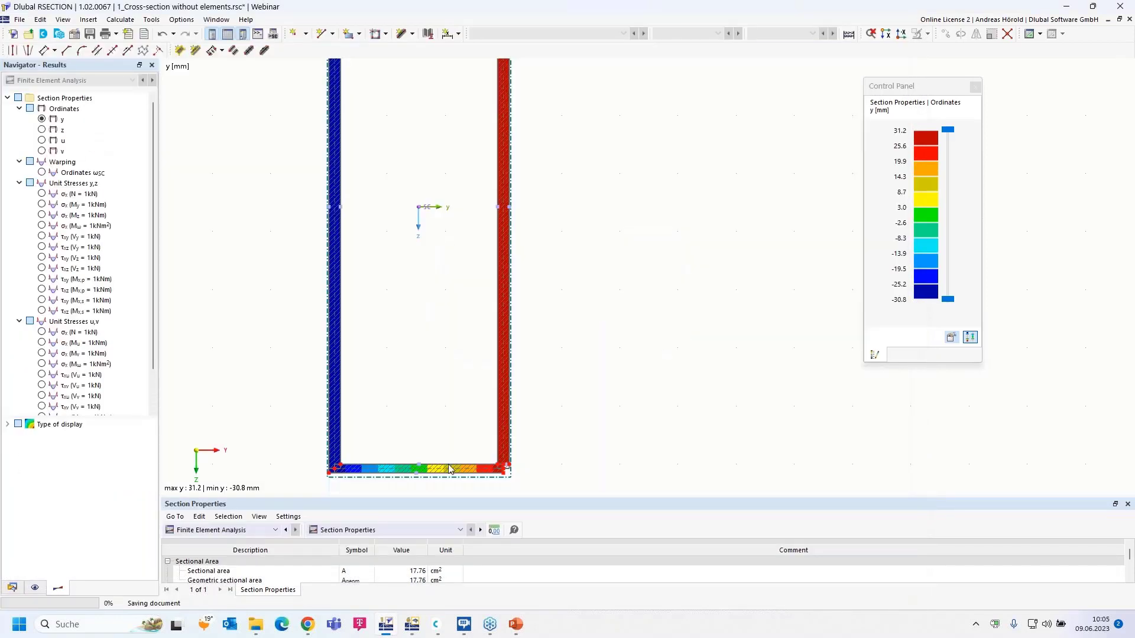
# Switch to RFEM and open the cantilever member's start section for editing
pyautogui.moveTo(408, 625)
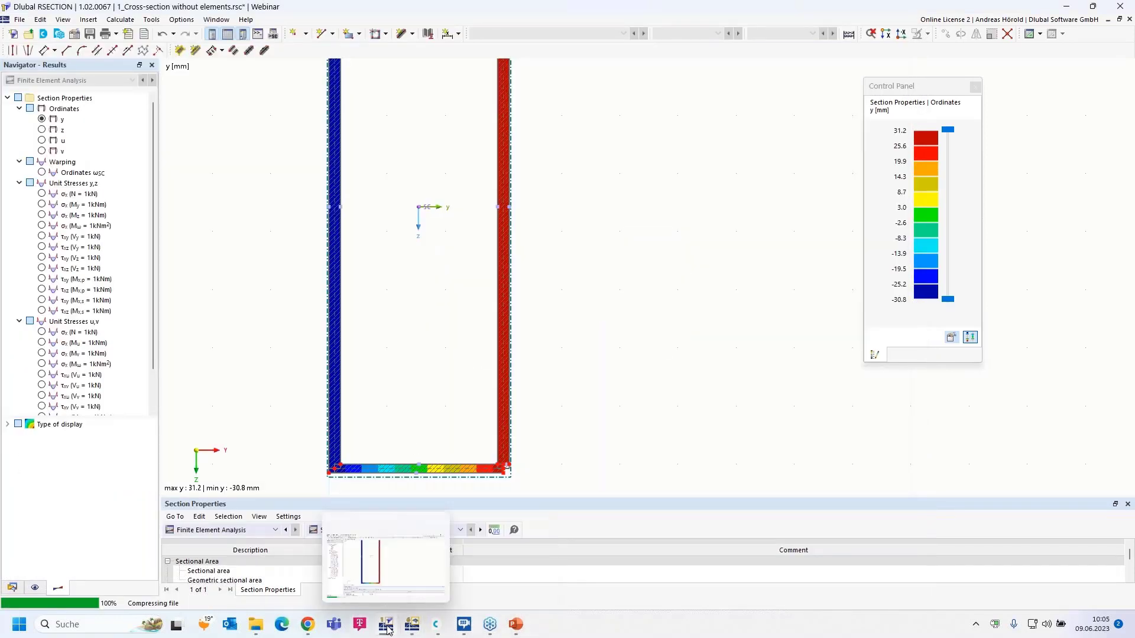
pyautogui.click(475, 566)
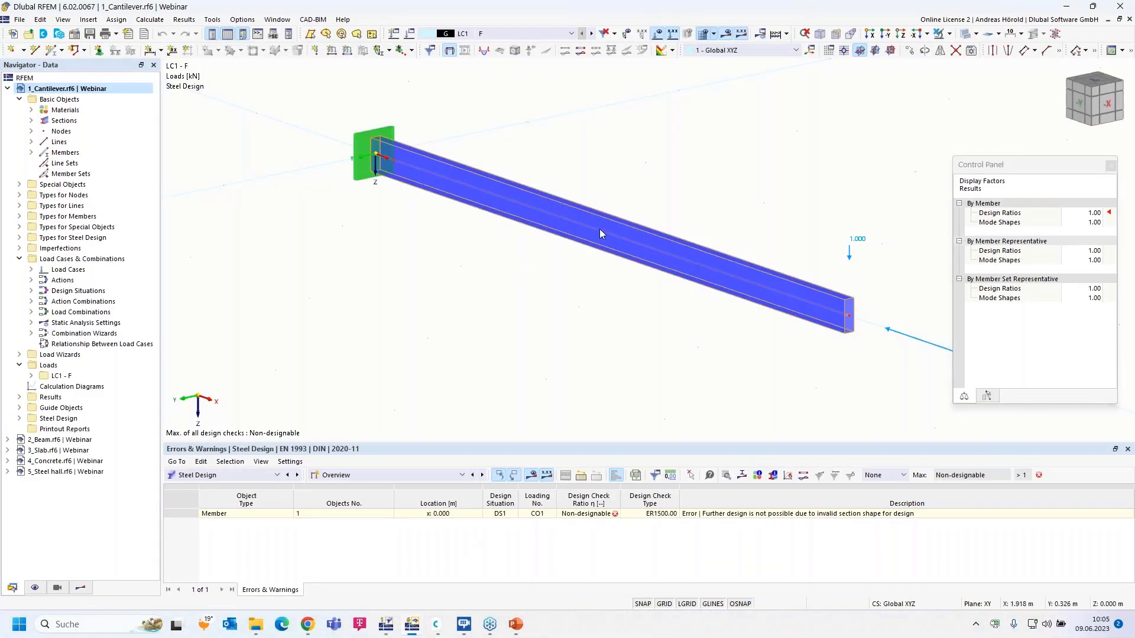
pyautogui.doubleClick(599, 229)
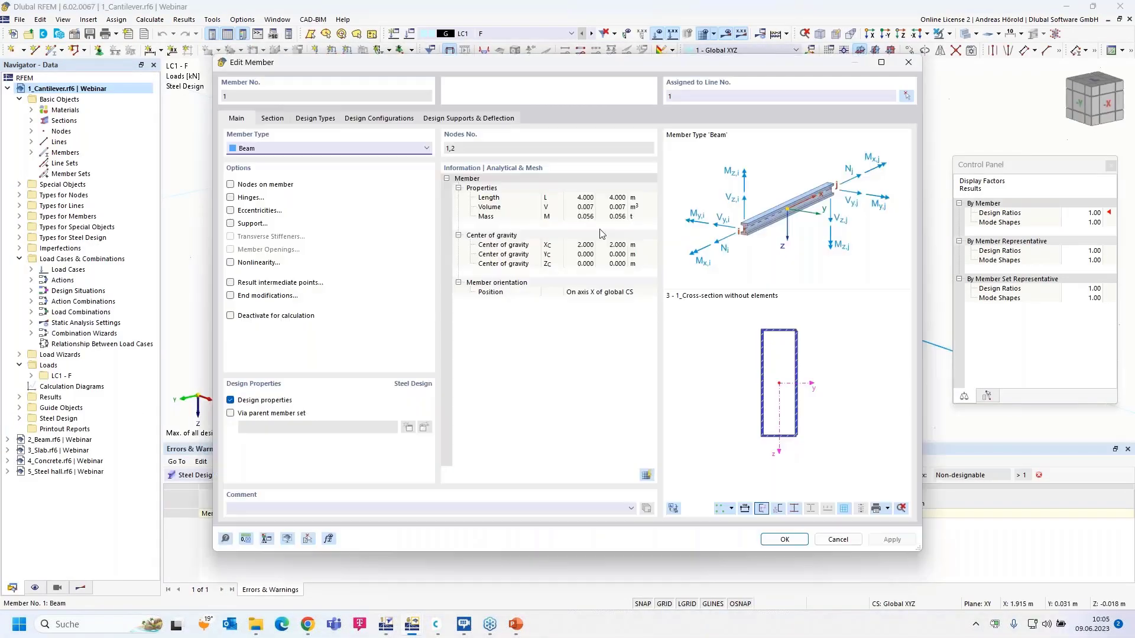
pyautogui.click(273, 120)
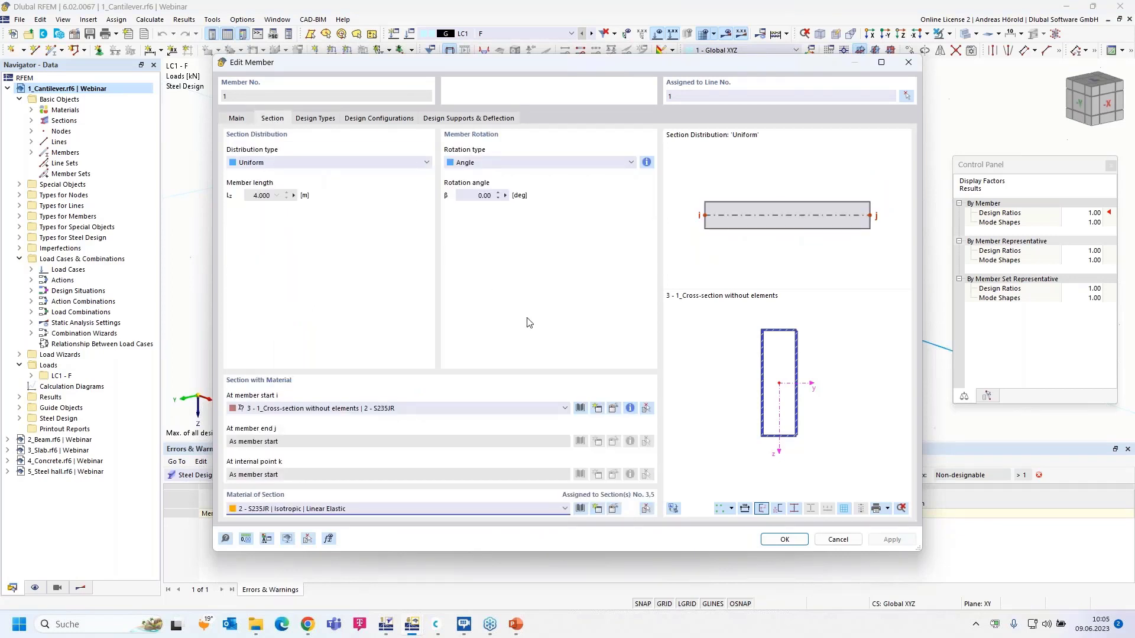
pyautogui.click(613, 408)
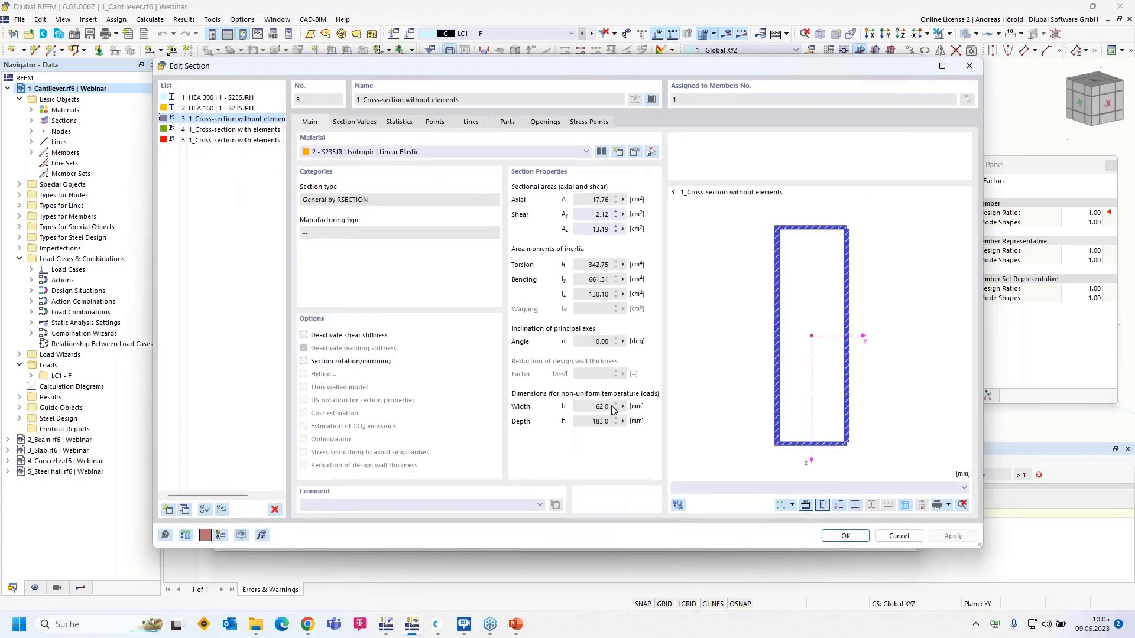
# Replace the member's section with the RSECTION file 1_Cross-section with elements.rsc and accept the section and member changes
pyautogui.click(653, 100)
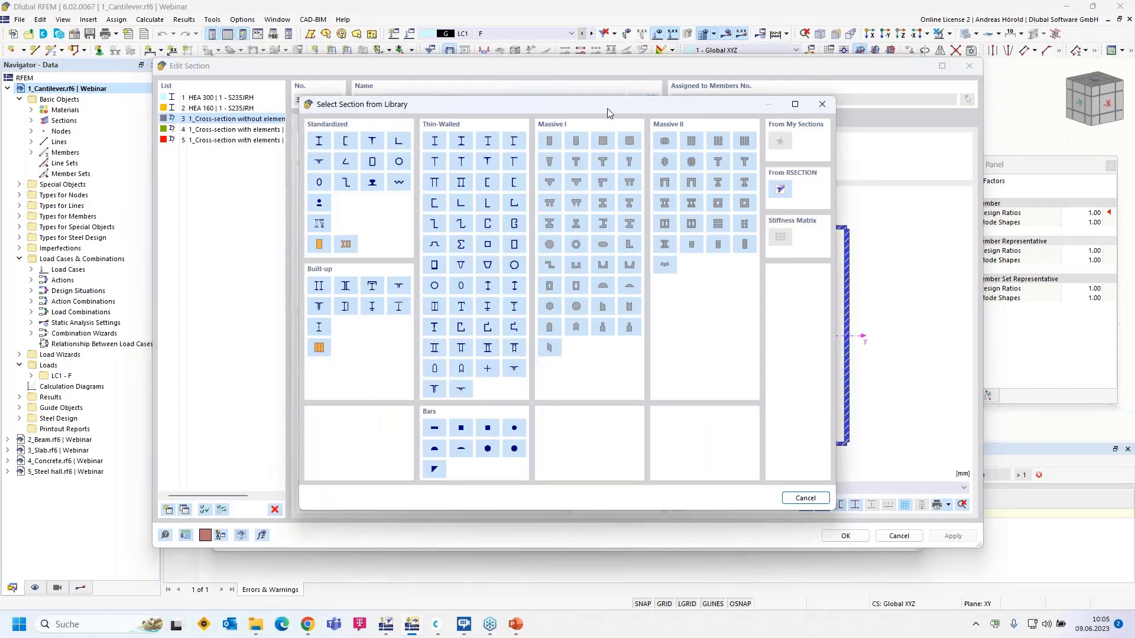
pyautogui.click(780, 188)
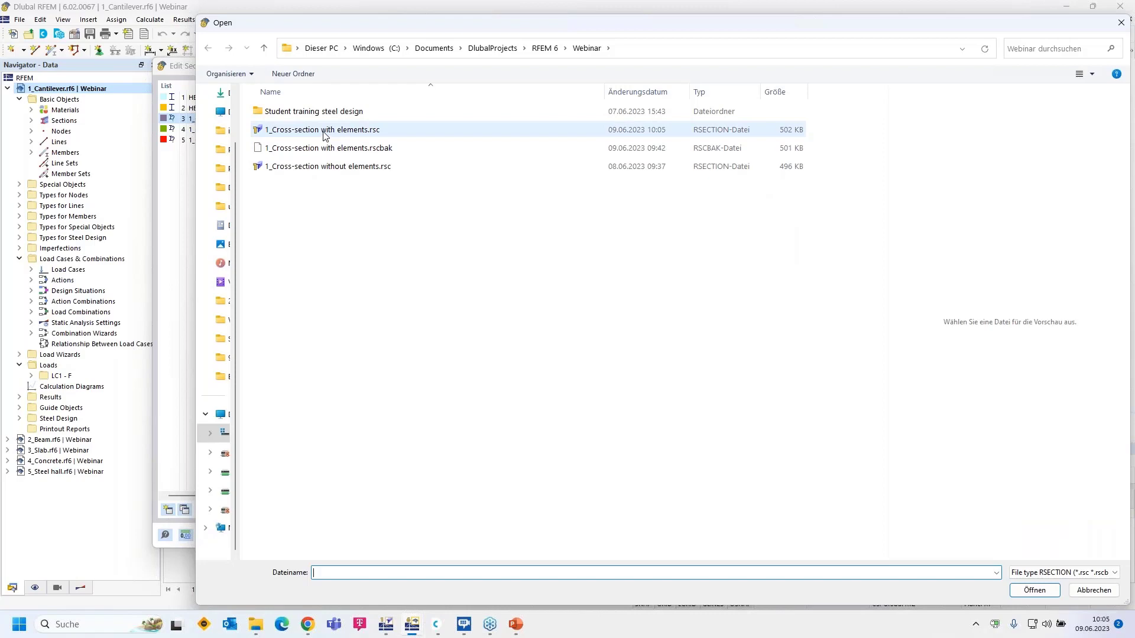
pyautogui.click(324, 132)
pyautogui.click(1033, 591)
pyautogui.click(808, 499)
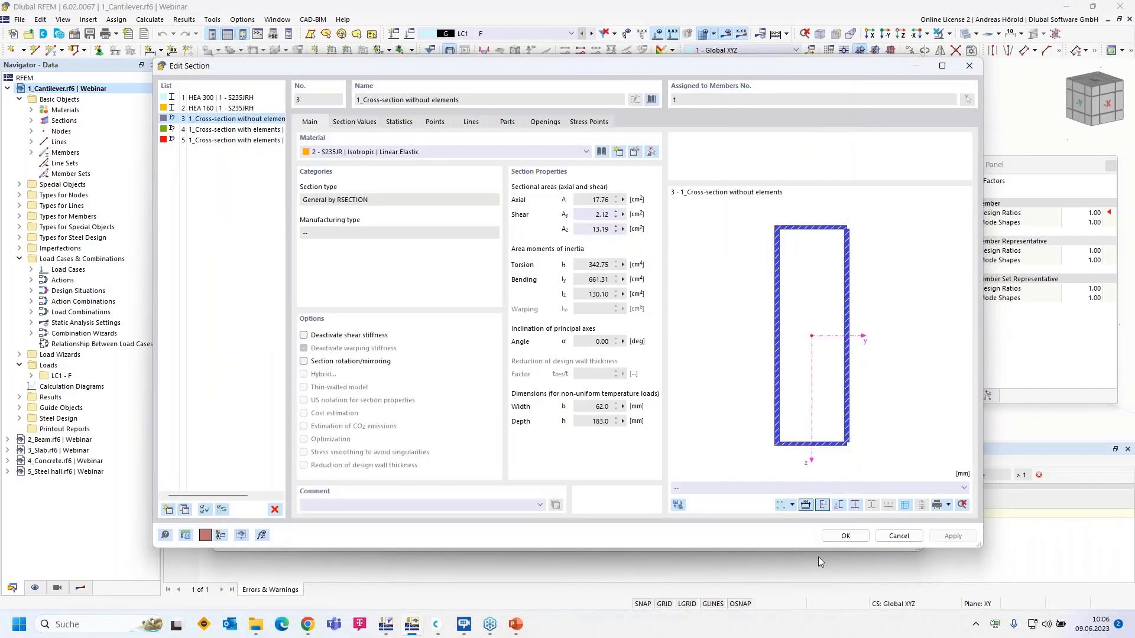
pyautogui.click(847, 536)
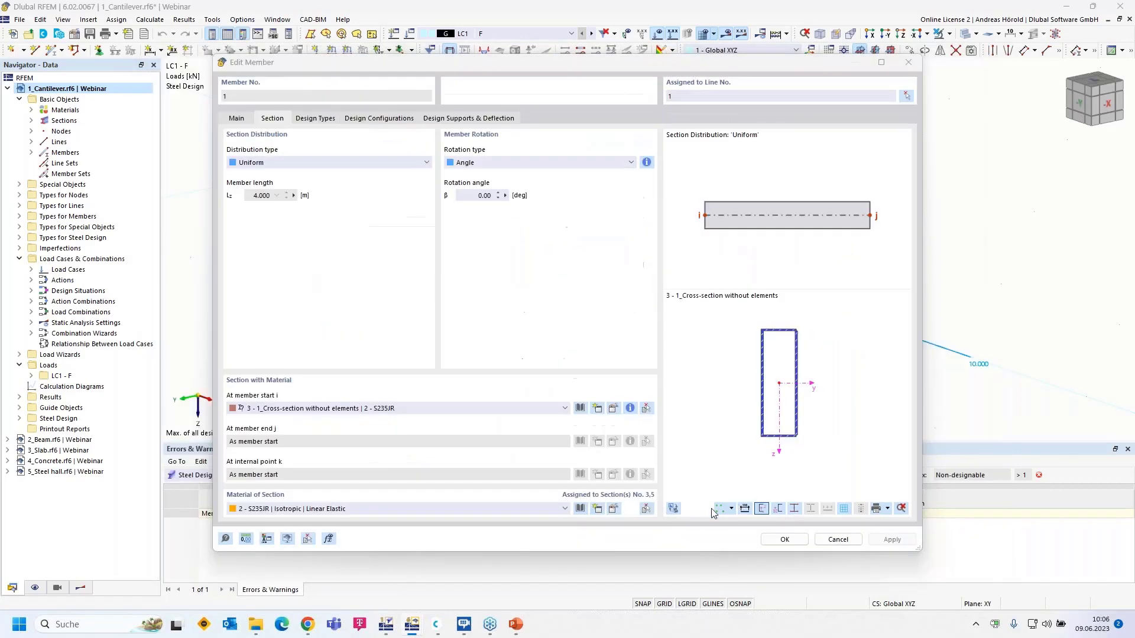
pyautogui.click(784, 540)
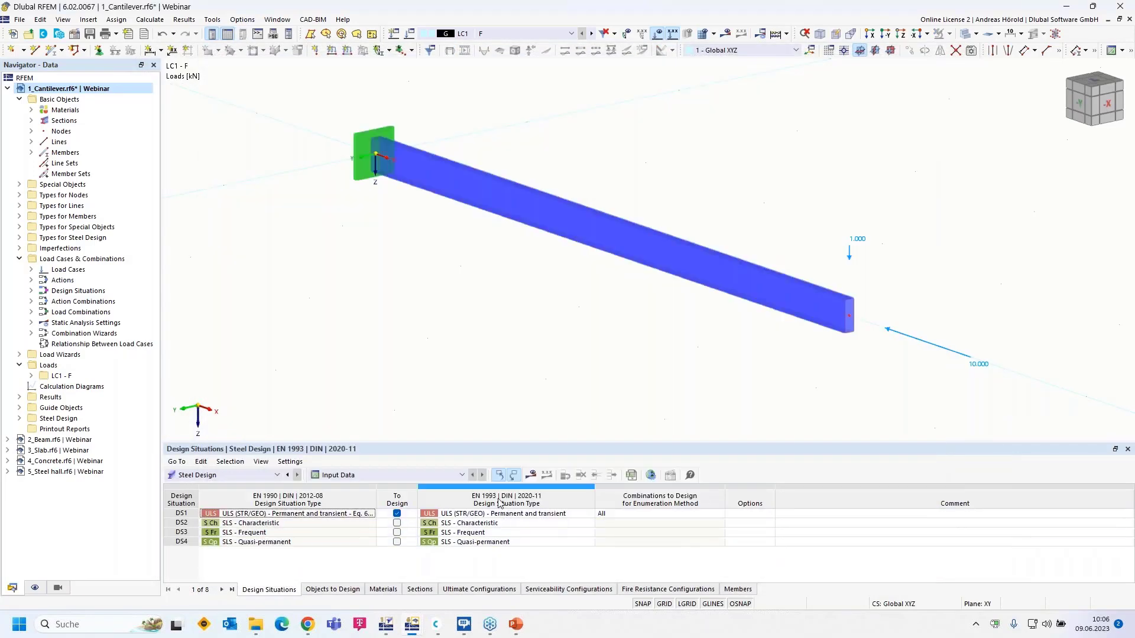
# Calculate the steel design for the cantilever with its new section
pyautogui.click(534, 476)
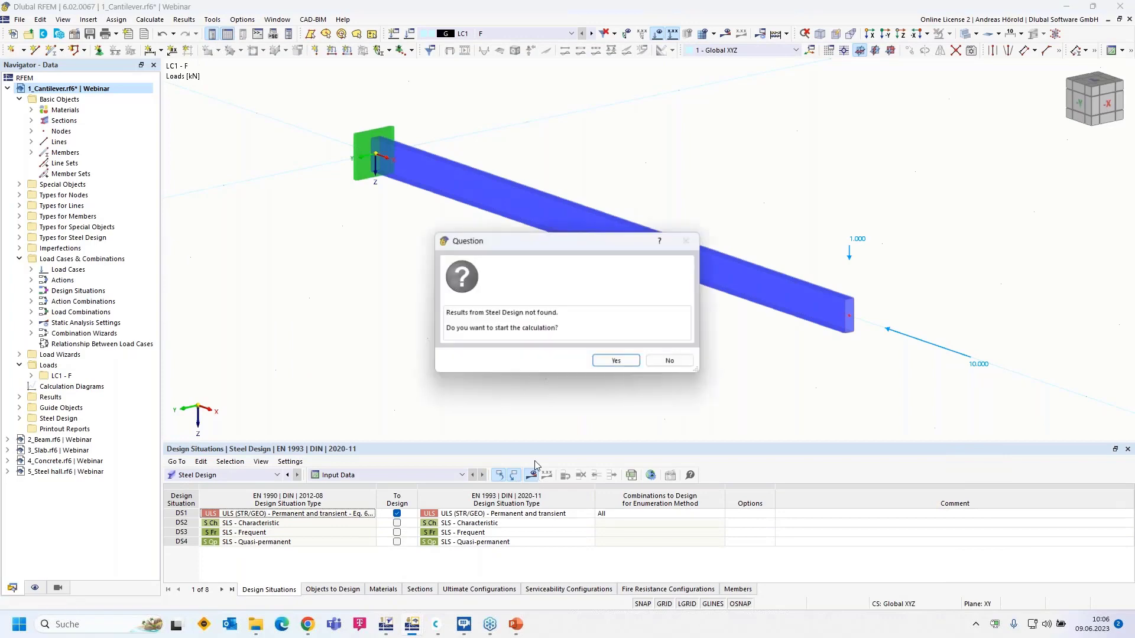
pyautogui.click(612, 358)
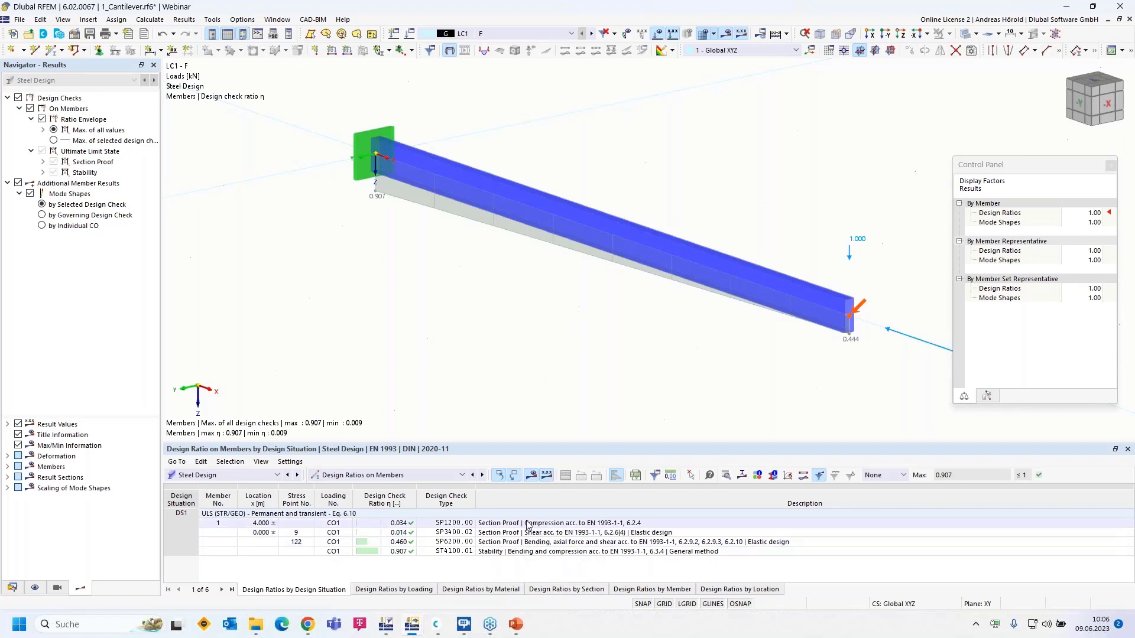
# Examine the section classification and formulas of the bending and compression stability check to EN 1993-1-1, 6.3.4
pyautogui.click(528, 553)
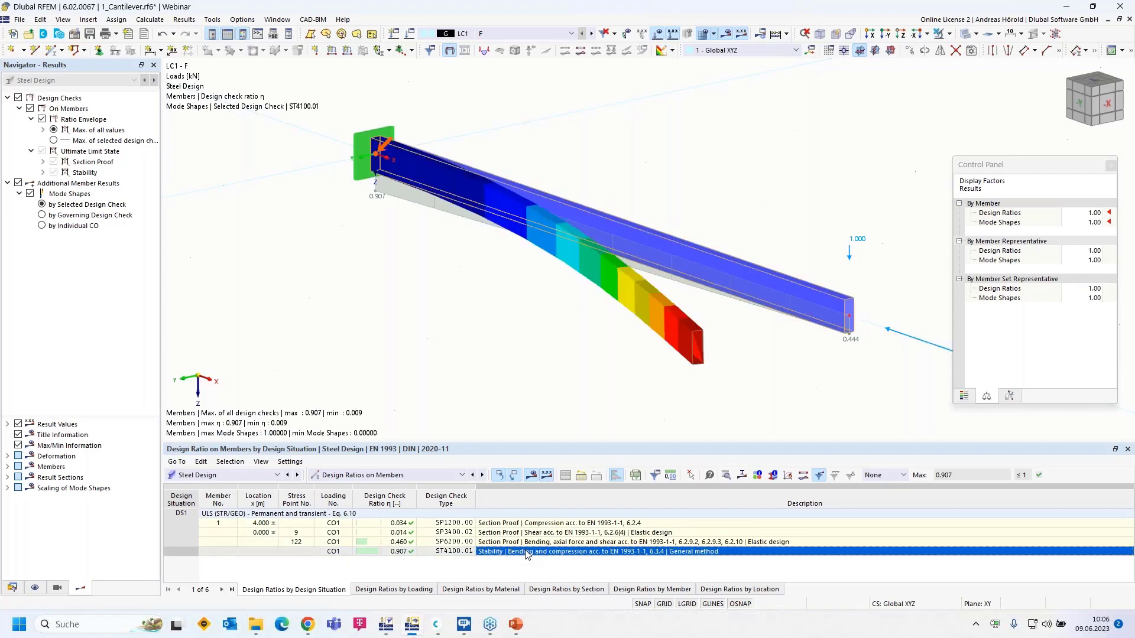
pyautogui.doubleClick(528, 553)
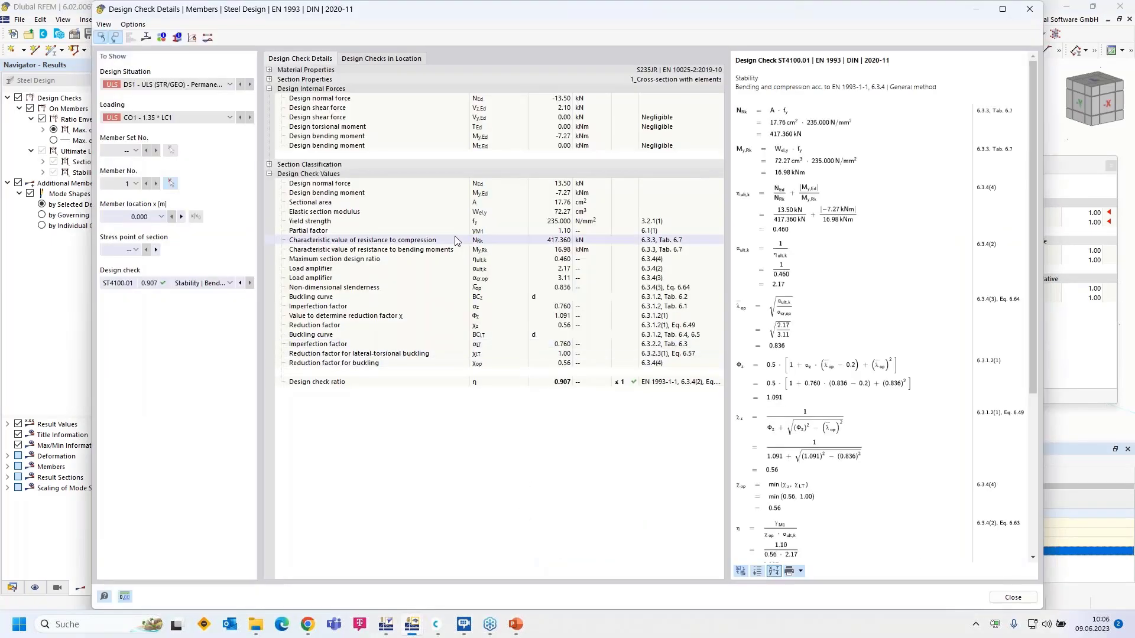
pyautogui.click(270, 164)
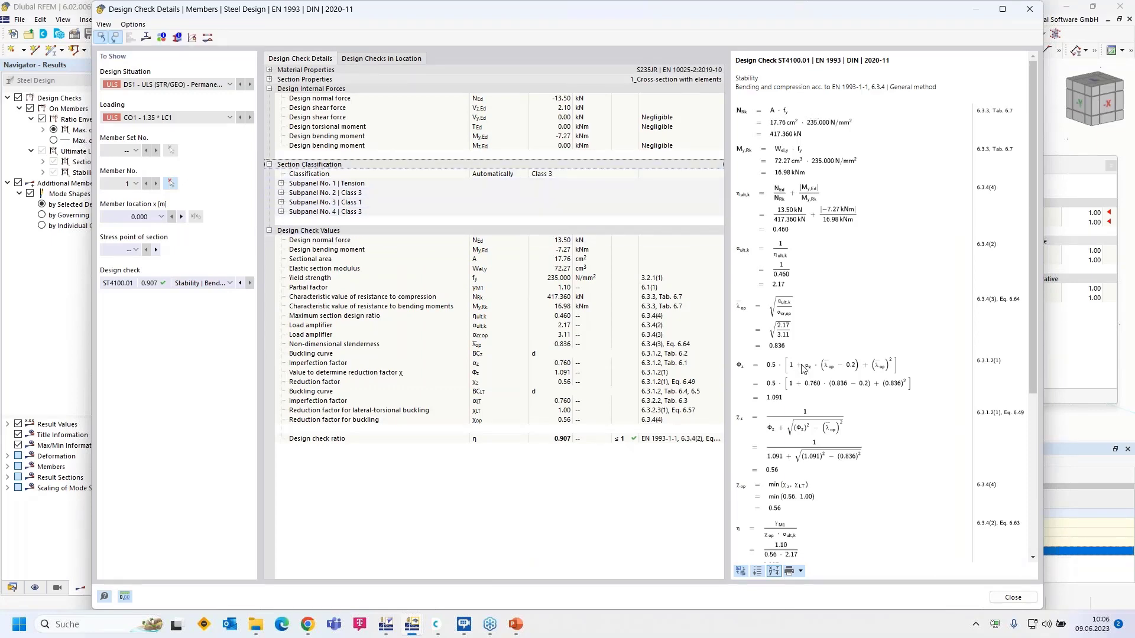
pyautogui.scroll(-3, 818, 426)
pyautogui.scroll(3, 817, 414)
pyautogui.click(1029, 9)
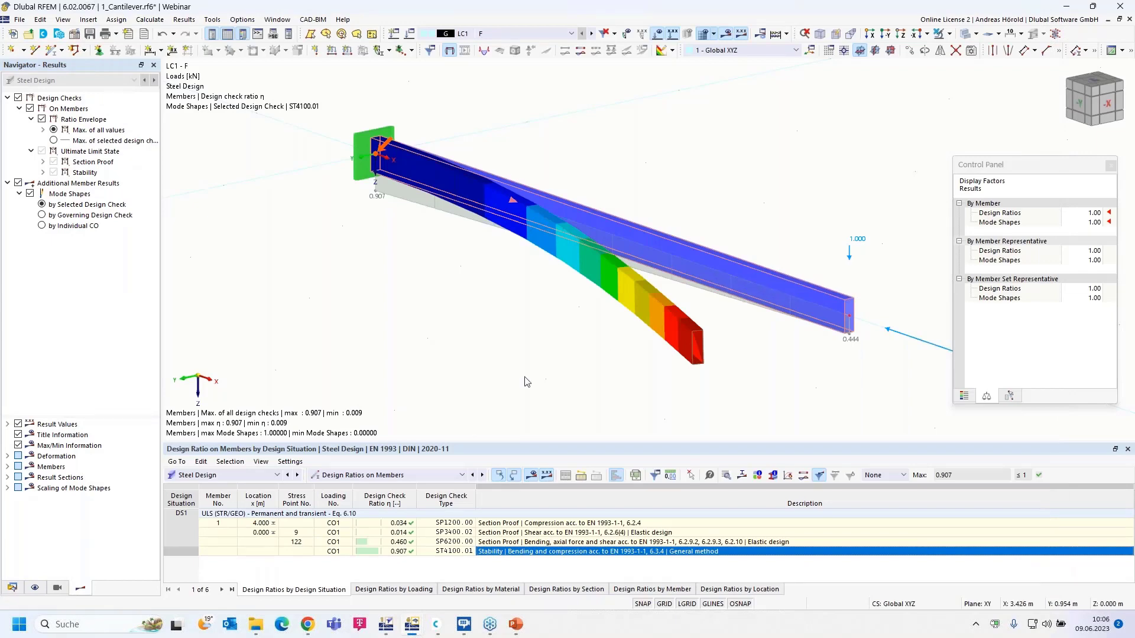
# Collapse the 1_Cantilever.rf6 model data and activate the 2_Beam.rf6 model
pyautogui.click(12, 588)
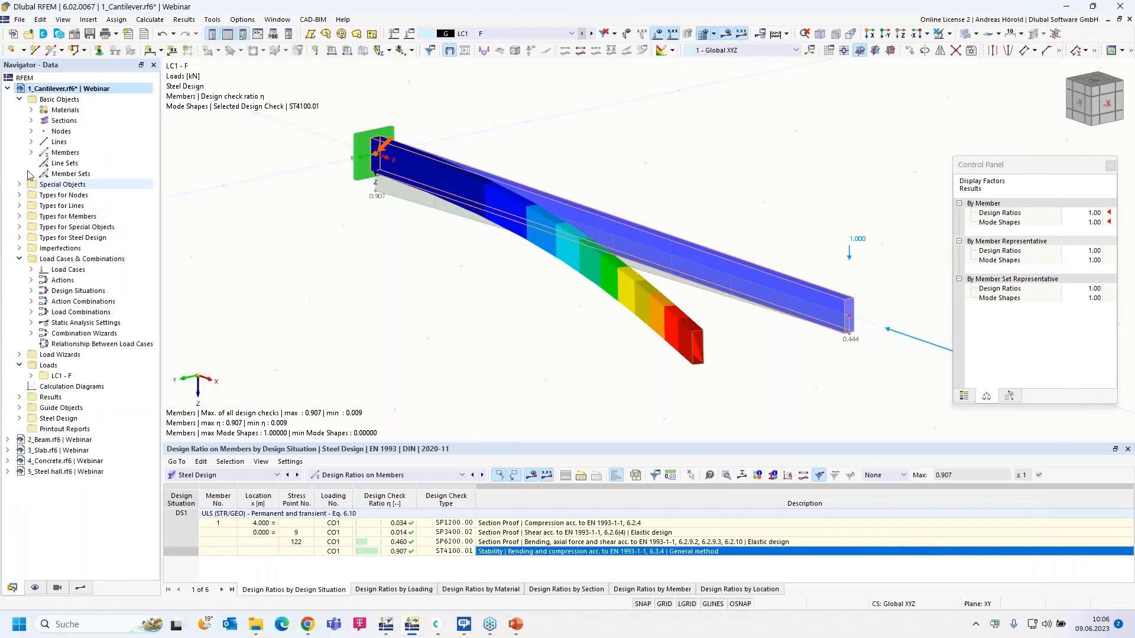
pyautogui.click(8, 89)
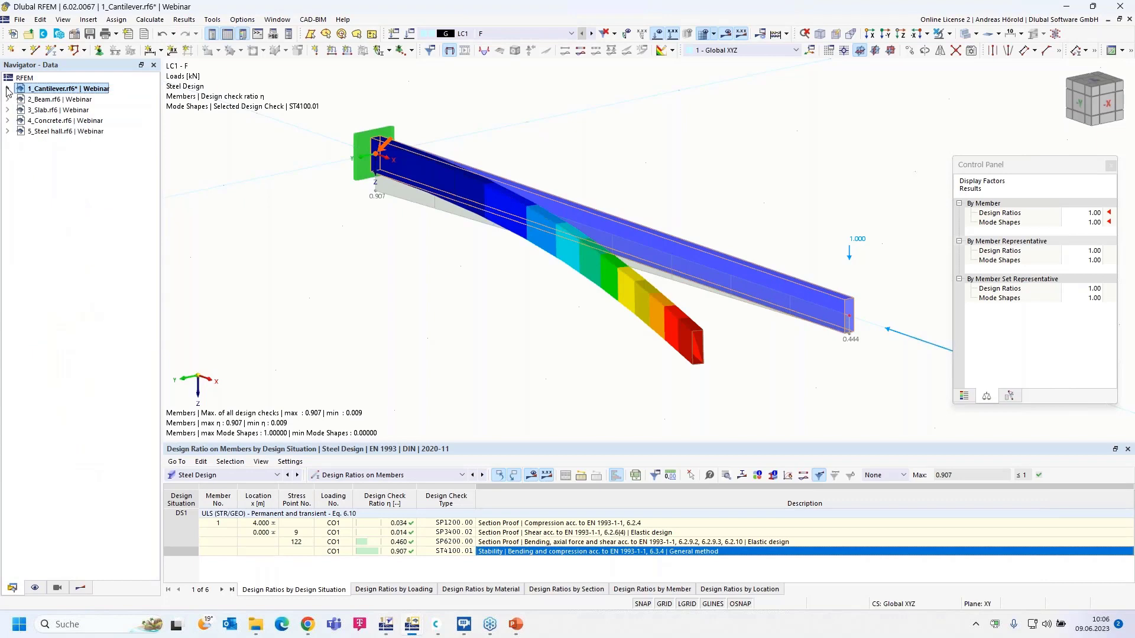
pyautogui.click(61, 99)
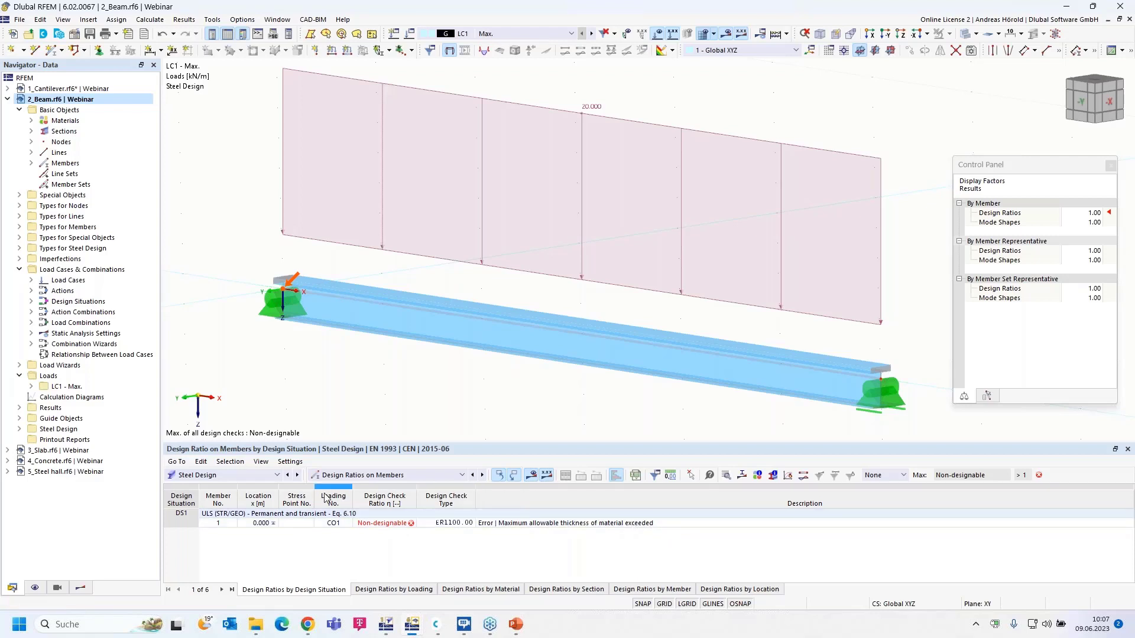
# Inspect the beam member's I-section in its section data with dimensions displayed, checking the top flange thickness
pyautogui.click(527, 338)
pyautogui.doubleClick(527, 338)
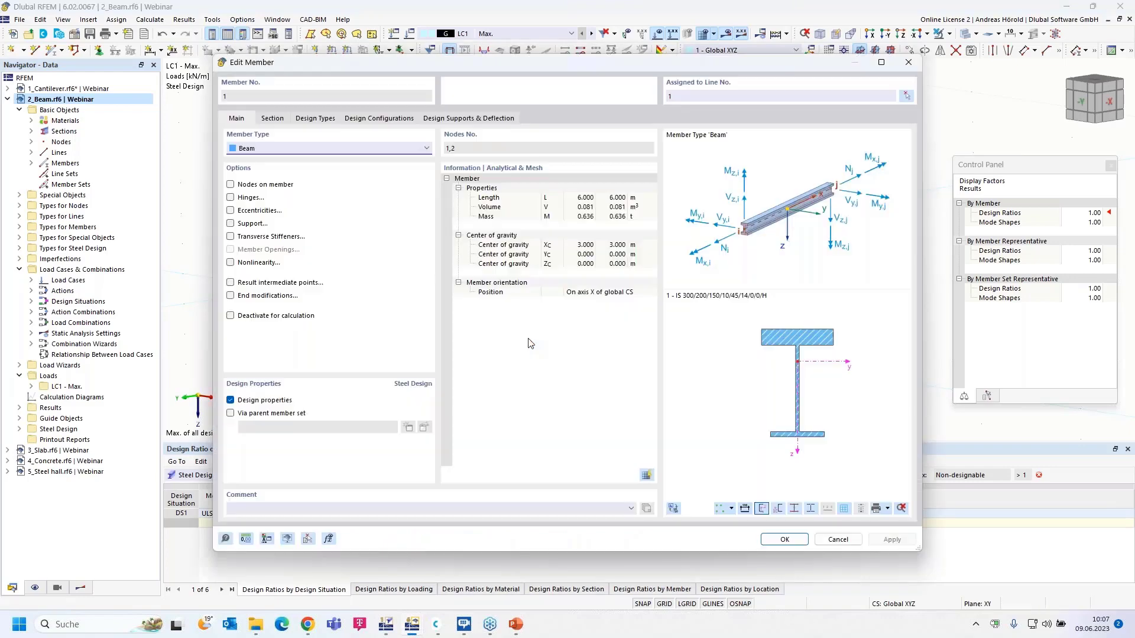
pyautogui.click(268, 119)
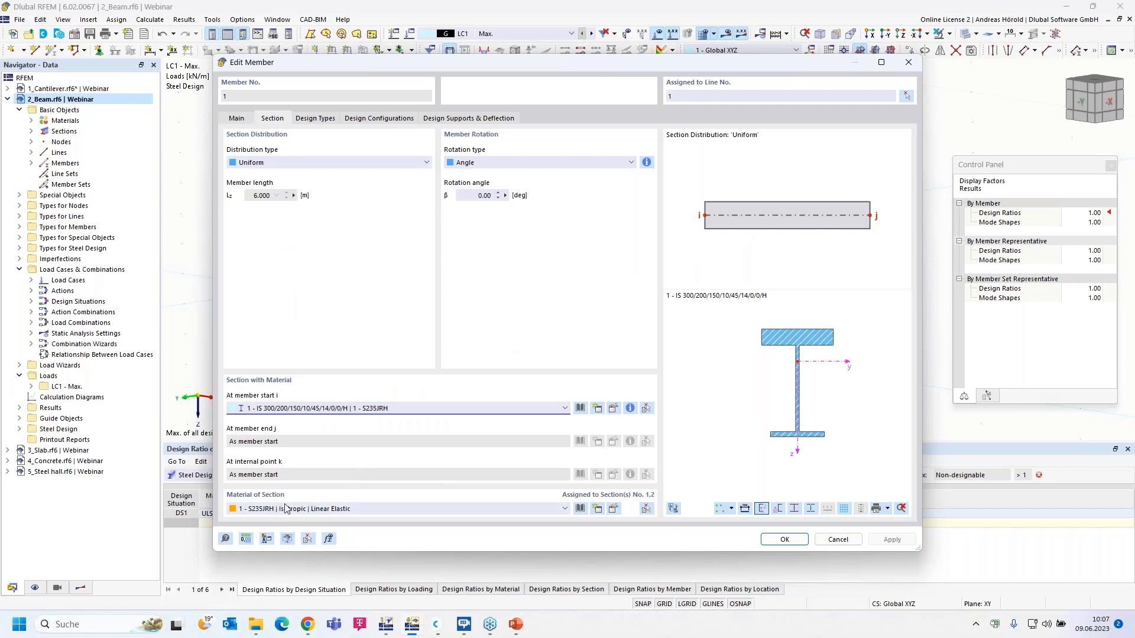
pyautogui.click(745, 509)
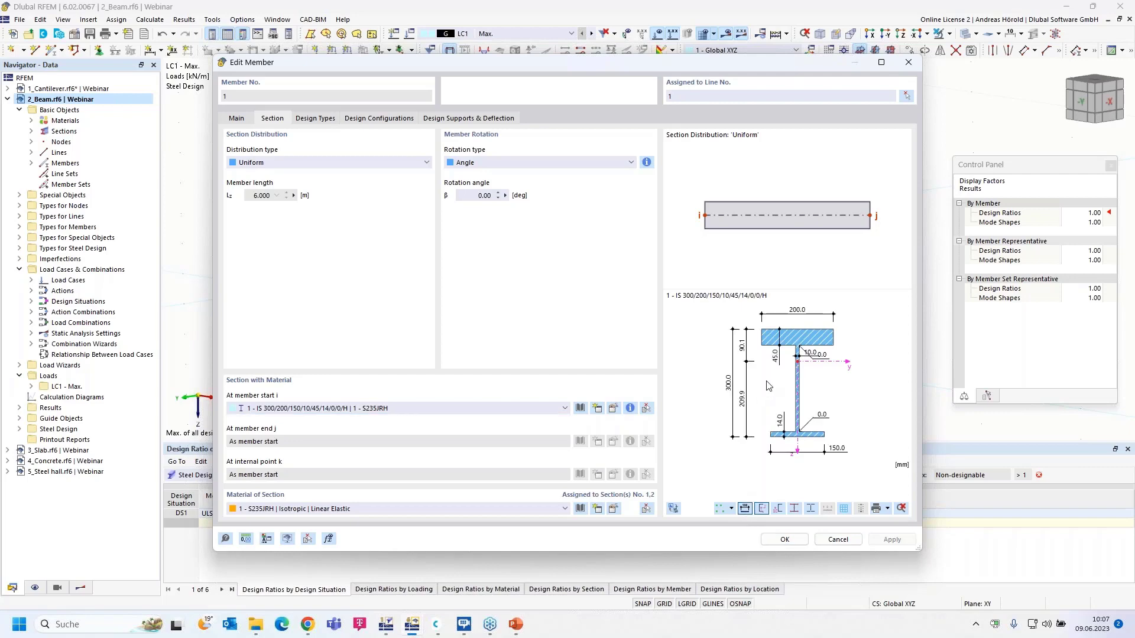
pyautogui.scroll(2, 768, 384)
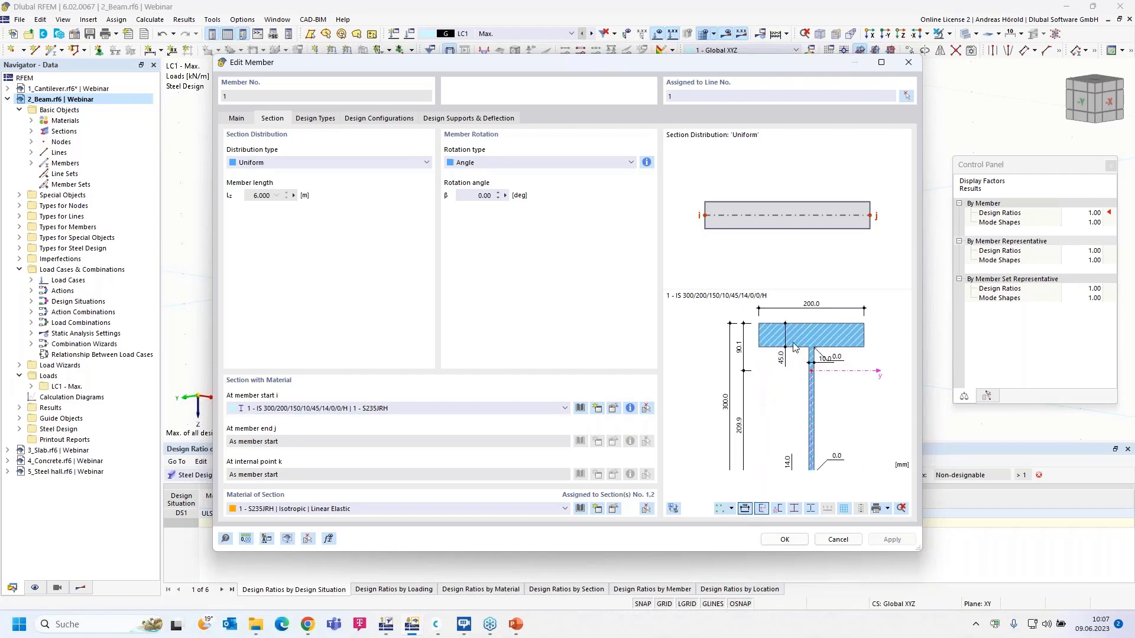
pyautogui.scroll(-2, 791, 369)
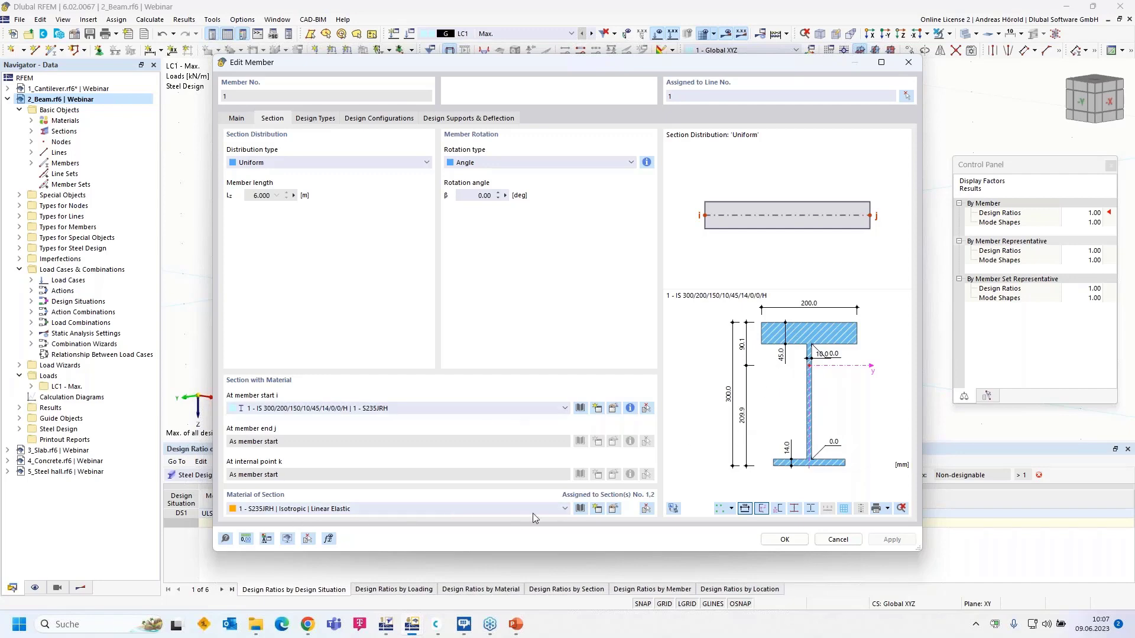
# Open the beam section's material S235JRH for editing and examine its strengths by thickness range
pyautogui.click(614, 509)
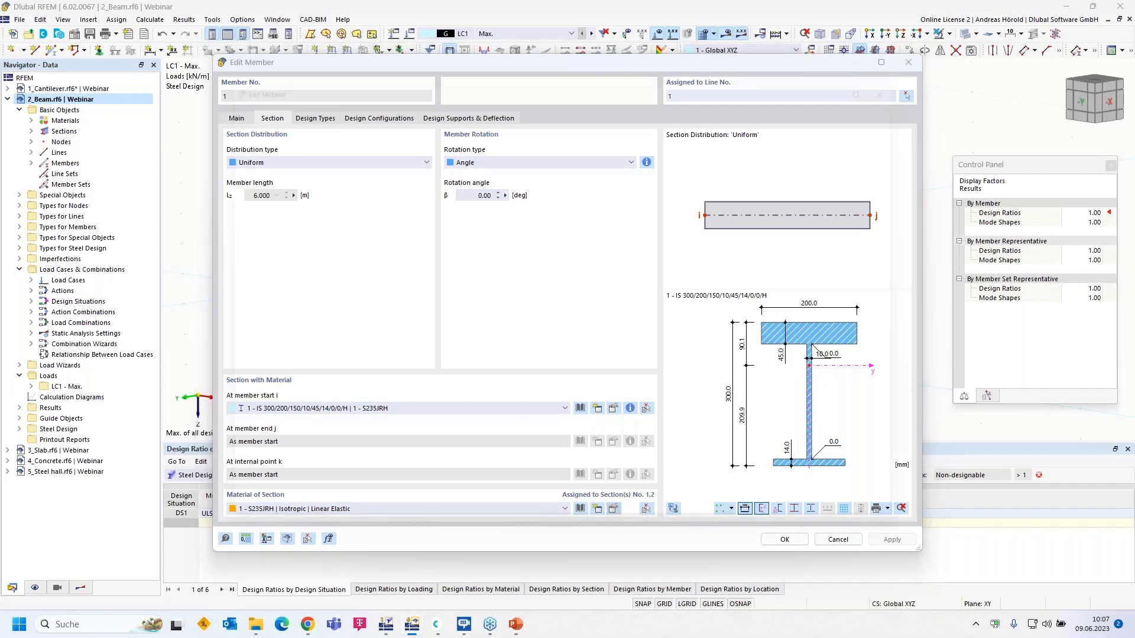
pyautogui.click(397, 123)
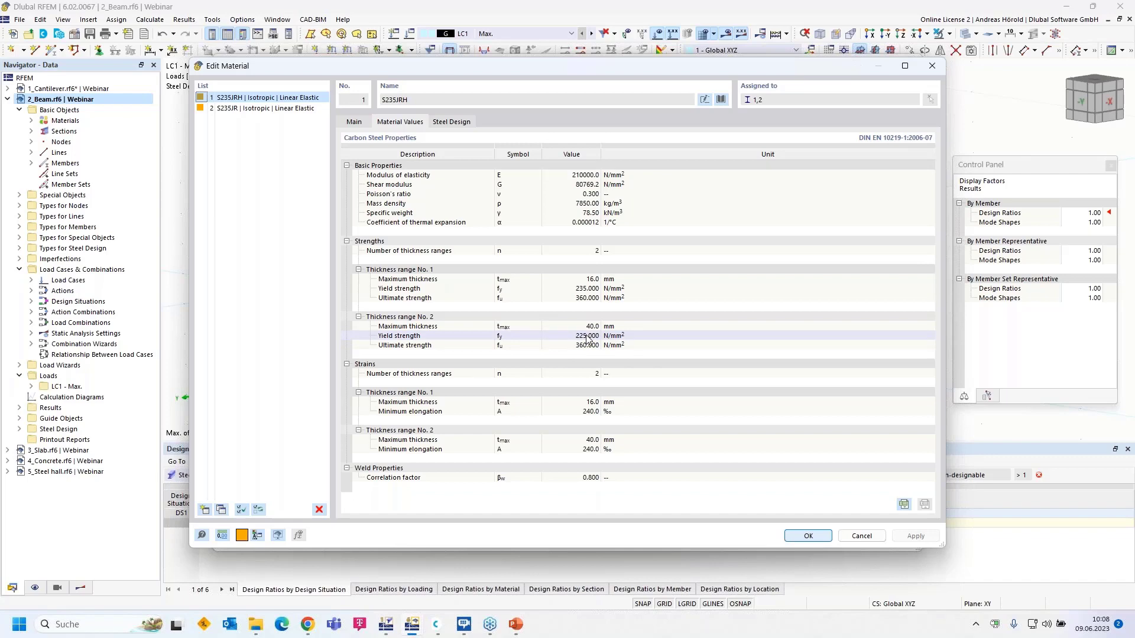
# Try making S235JRH a user-defined material with editable maximum thickness and yield strength in thickness range No. 2, and switch the option off again
pyautogui.click(354, 122)
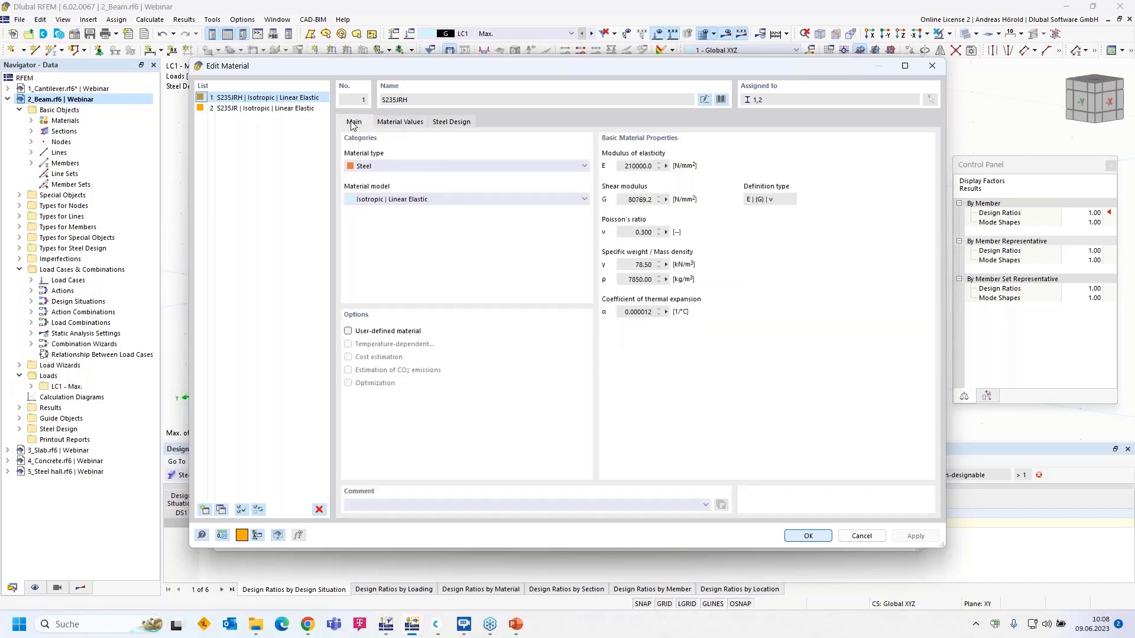
pyautogui.click(349, 331)
pyautogui.click(403, 122)
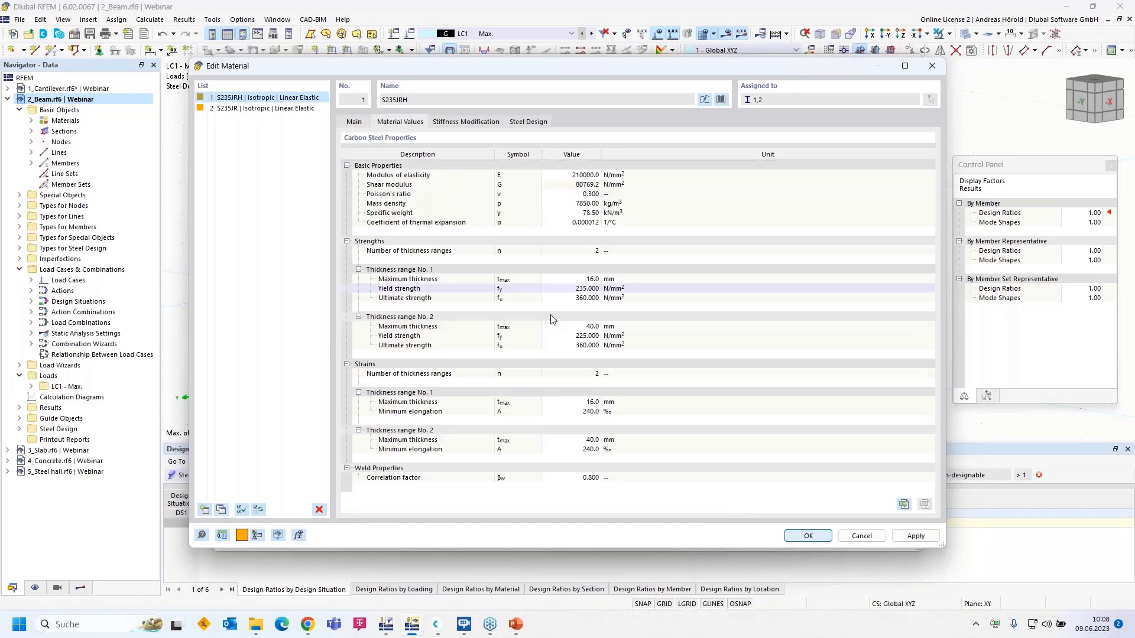
pyautogui.doubleClick(577, 335)
pyautogui.doubleClick(594, 326)
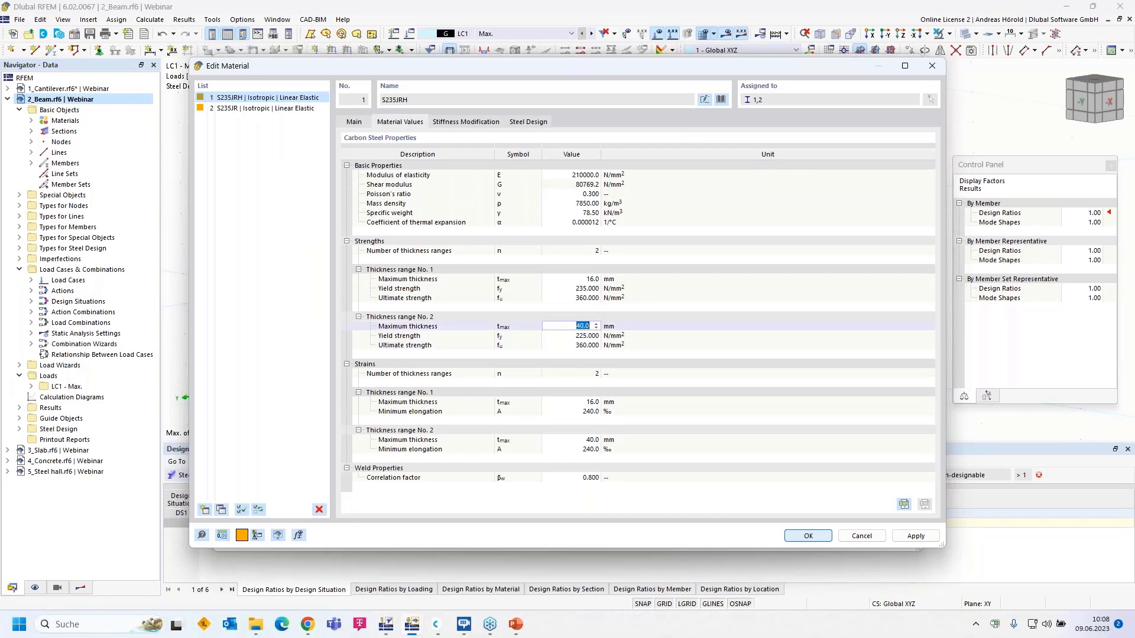
pyautogui.click(585, 336)
pyautogui.doubleClick(585, 337)
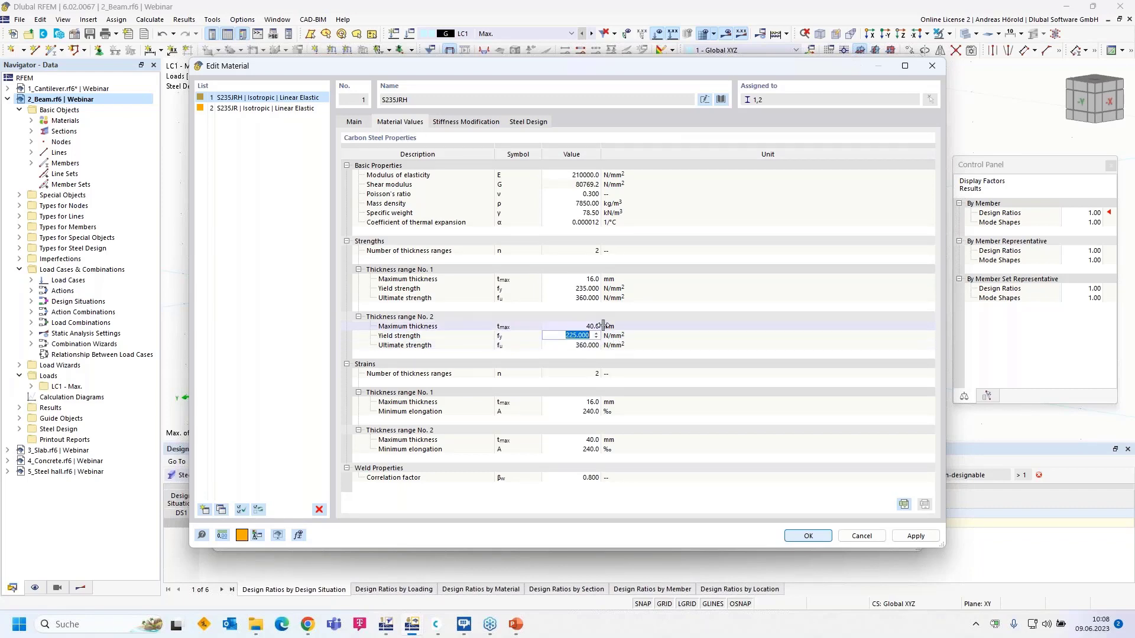
pyautogui.click(354, 124)
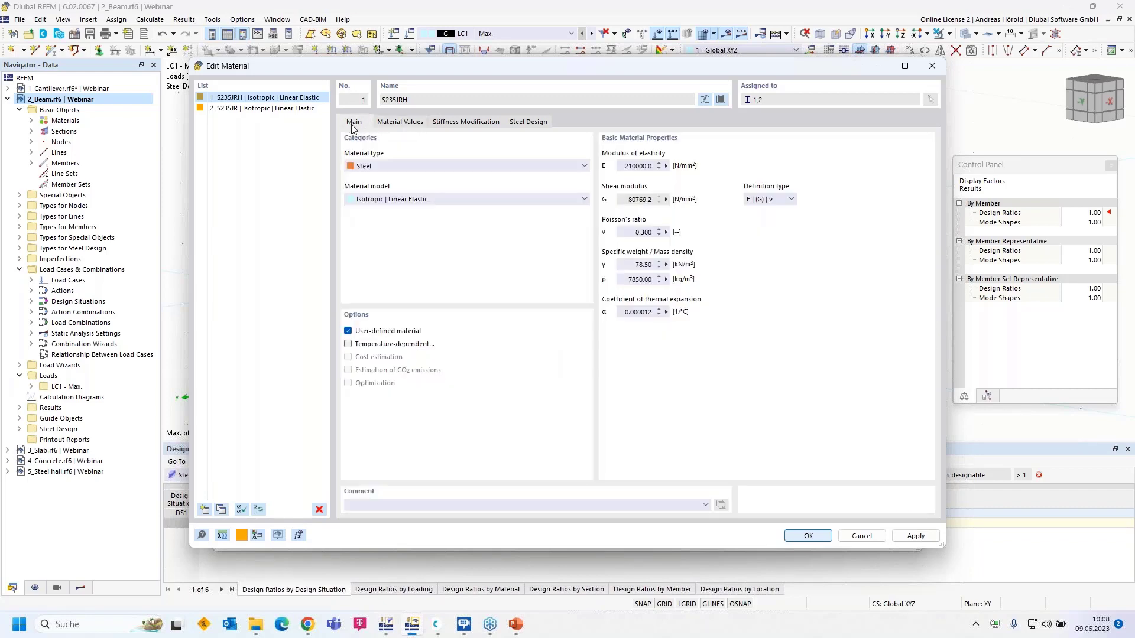
pyautogui.click(347, 331)
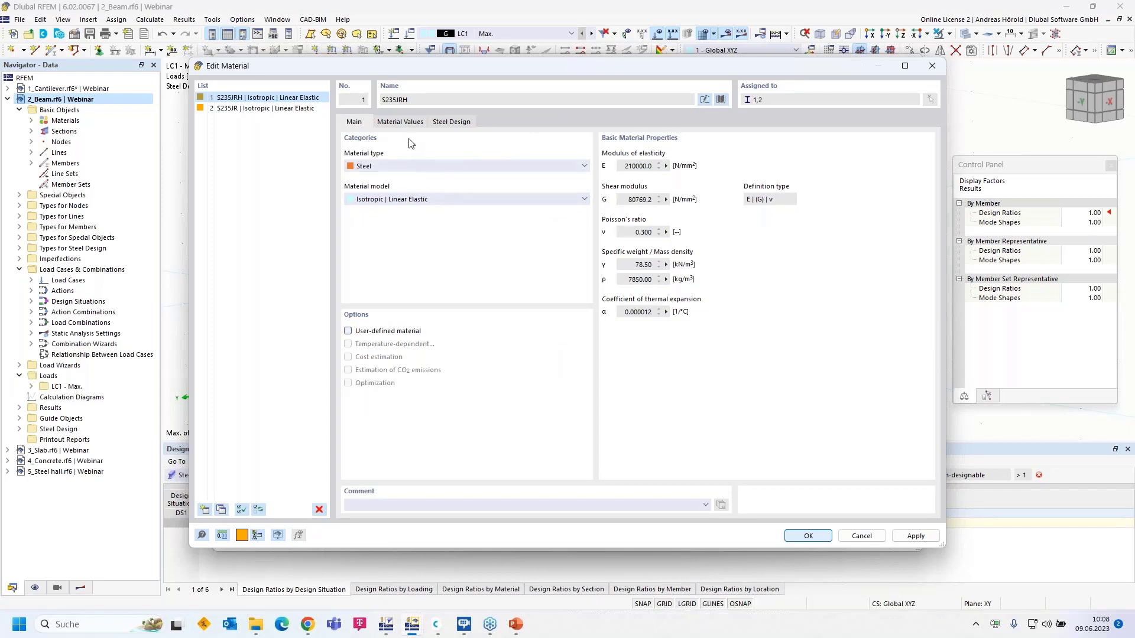
# Replace the beam material with S235JR from the library, filtering for European Union, Carbon Steel and standard EN 10025-2:2019-10
pyautogui.click(722, 99)
pyautogui.click(235, 107)
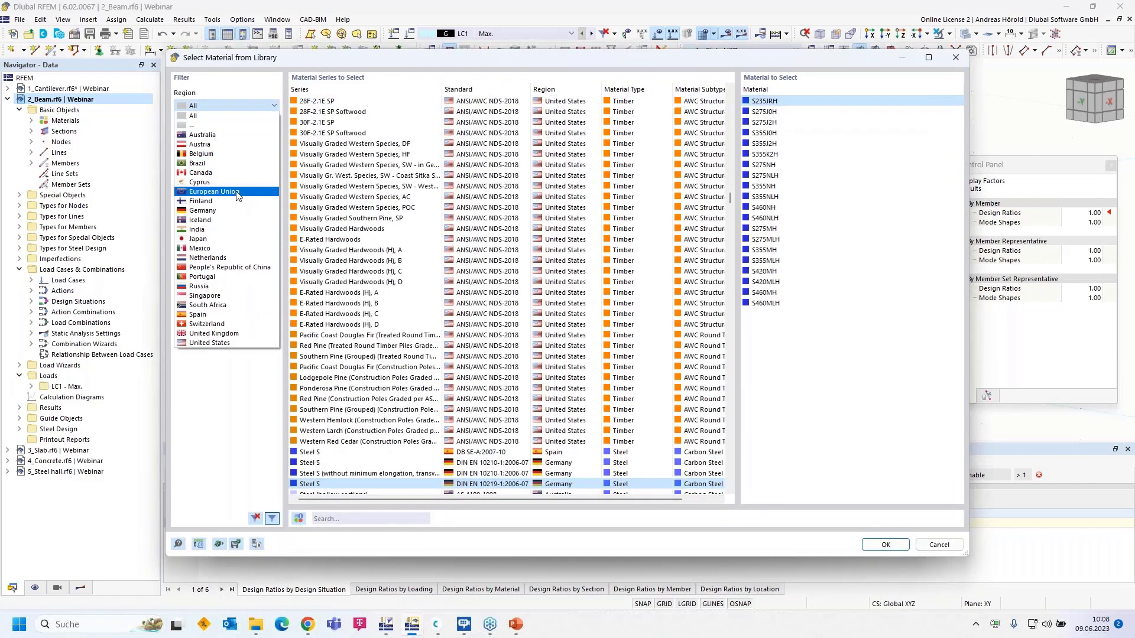
pyautogui.click(237, 190)
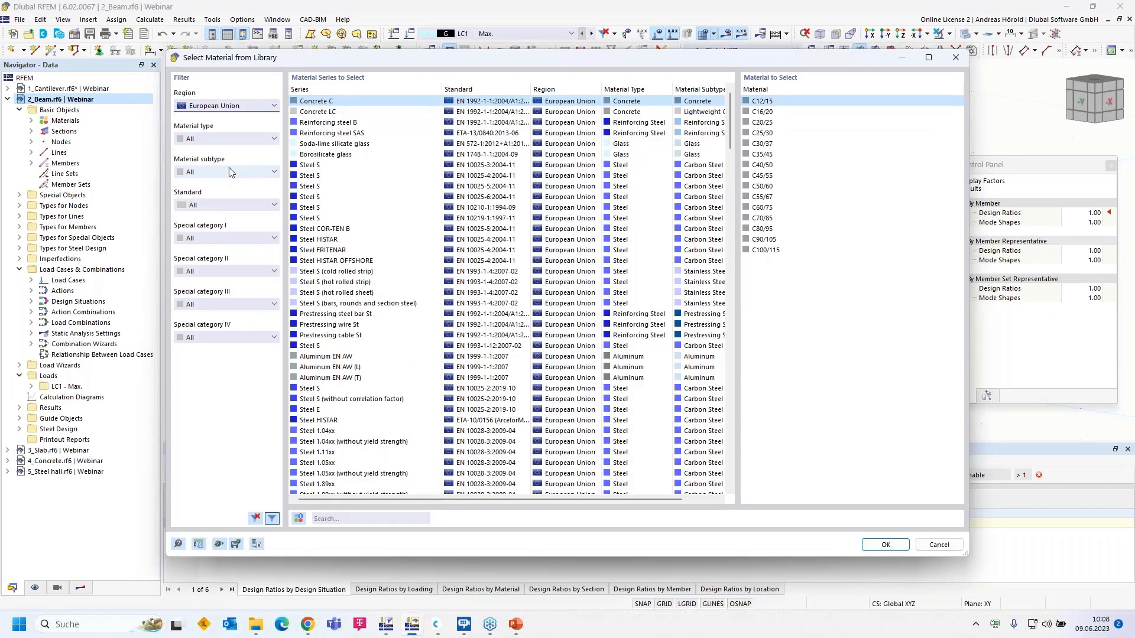
pyautogui.click(229, 169)
pyautogui.click(235, 200)
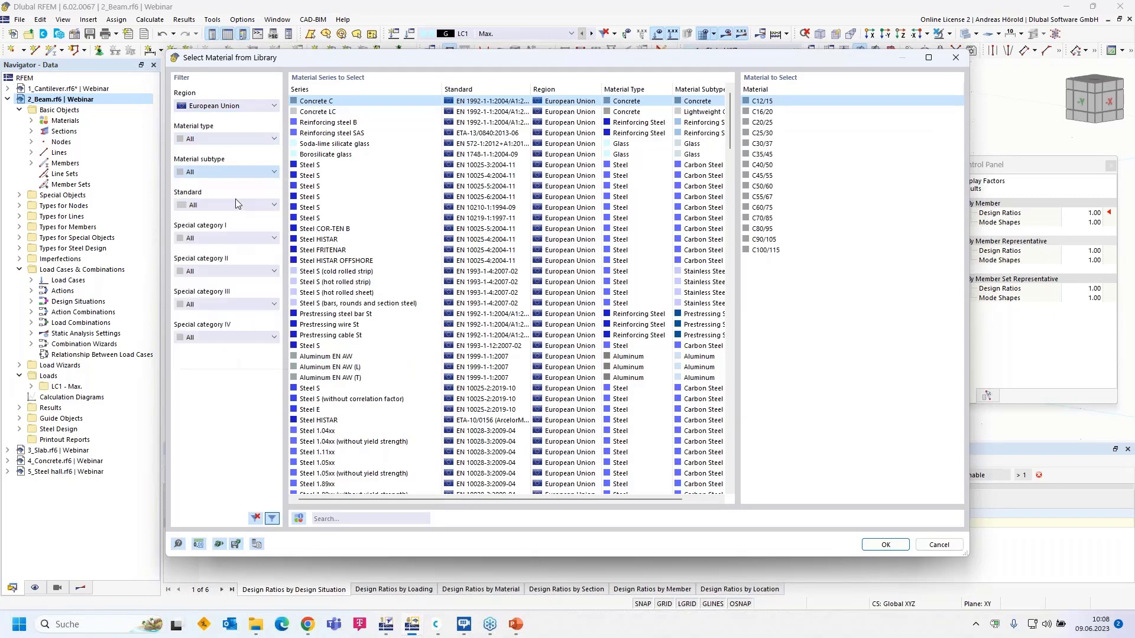
pyautogui.click(239, 206)
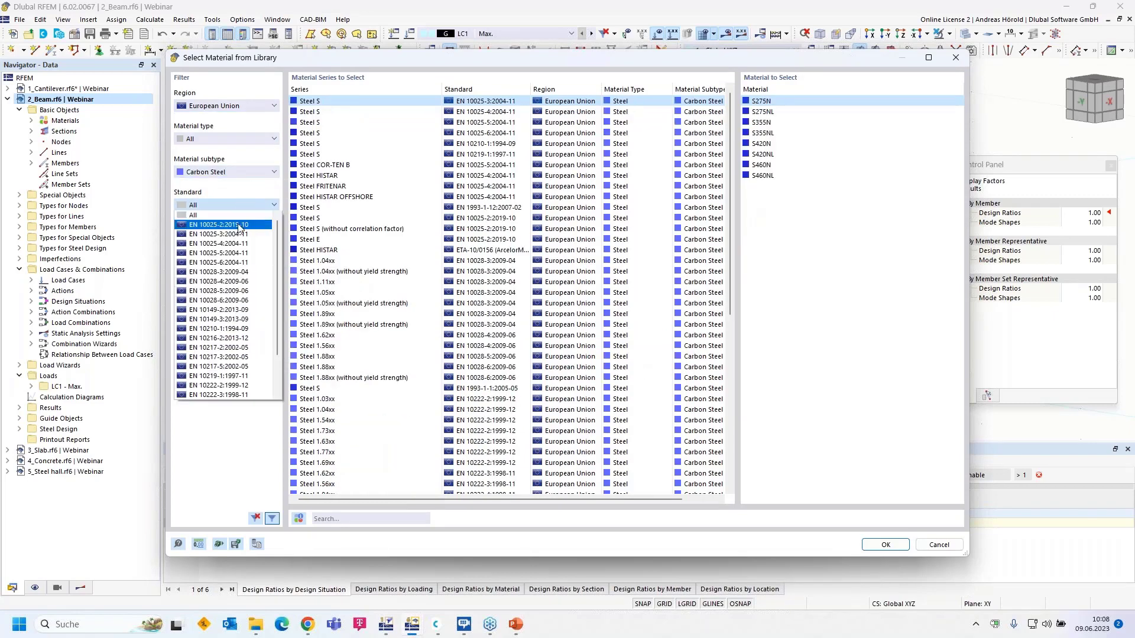
pyautogui.click(239, 225)
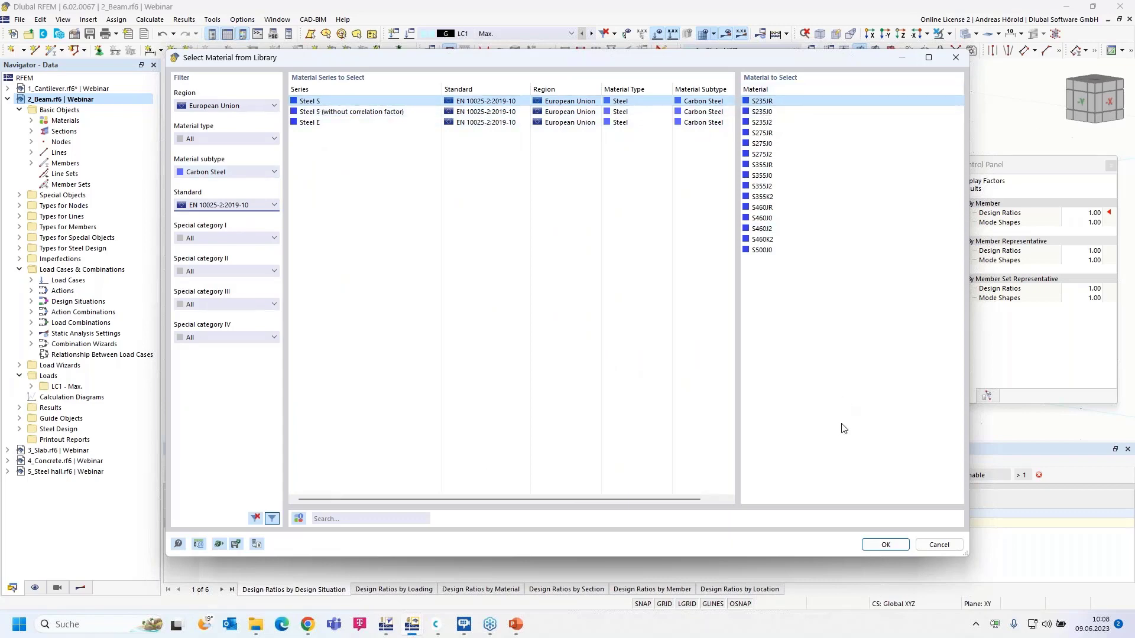
pyautogui.click(884, 545)
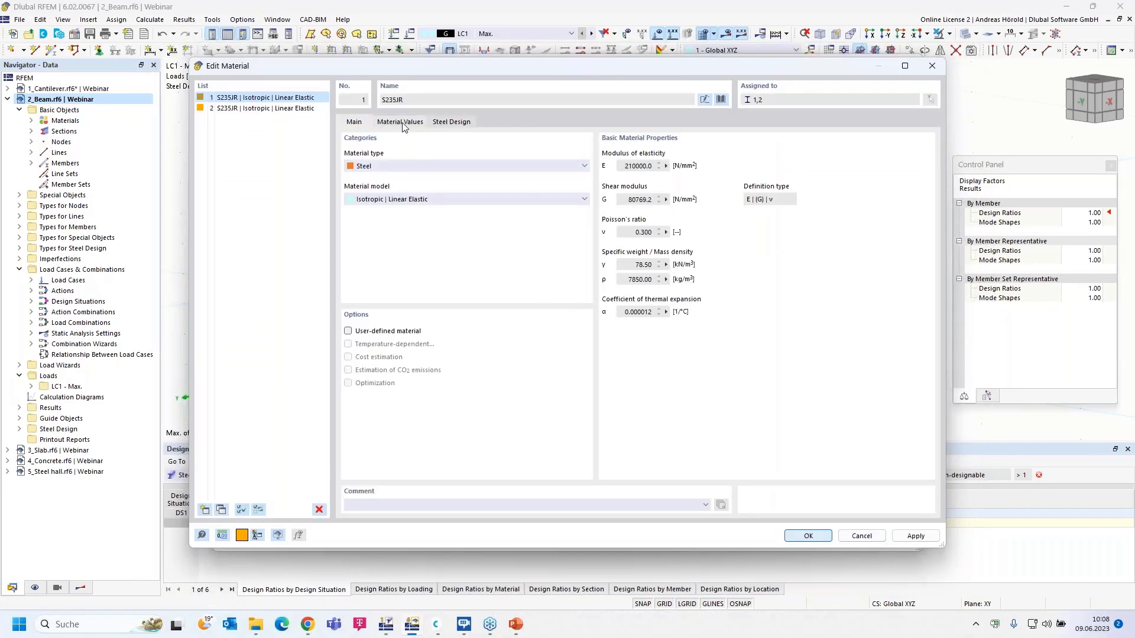
# Review the thickness ranges of S235JR and accept the material and member changes
pyautogui.click(402, 123)
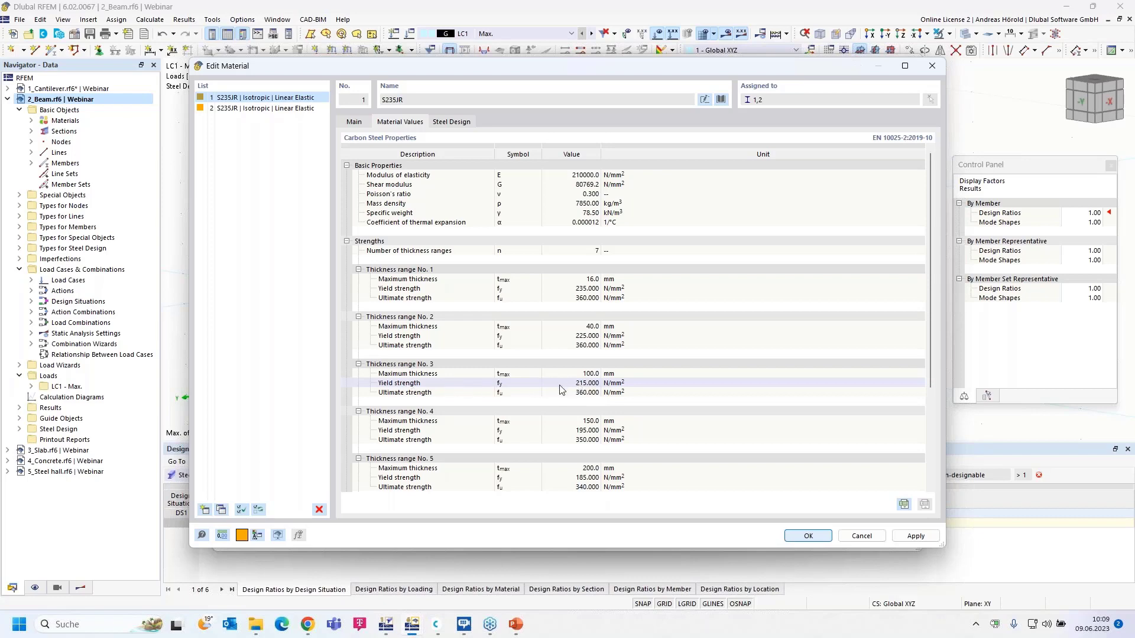
pyautogui.click(808, 537)
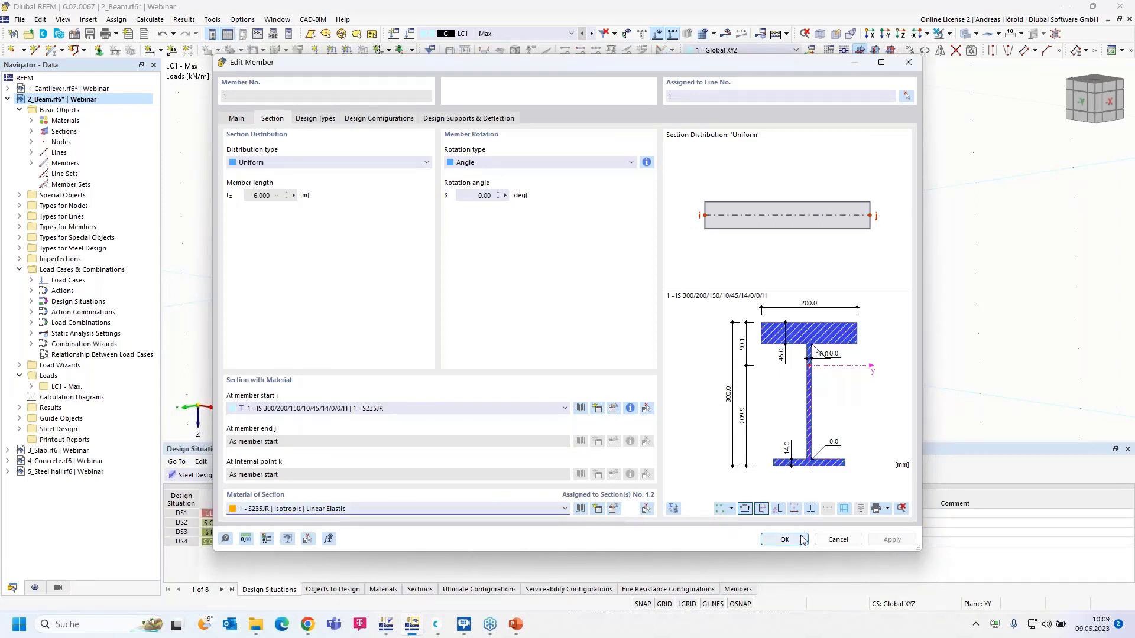
pyautogui.click(778, 539)
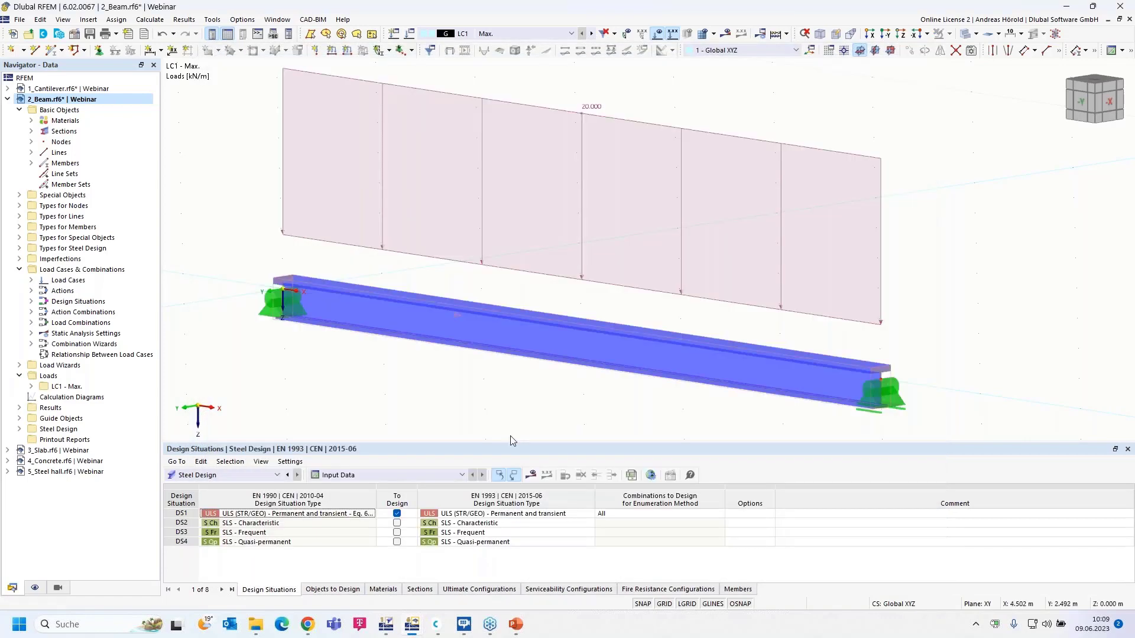
# Calculate the steel design for the beam with its replaced material
pyautogui.click(531, 475)
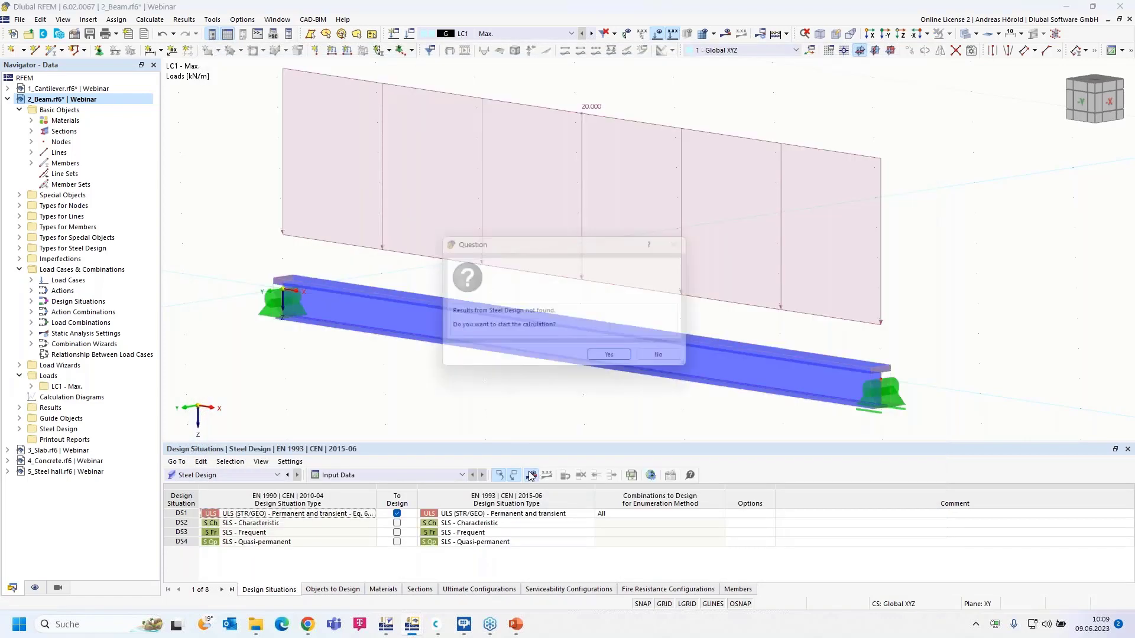
pyautogui.click(607, 356)
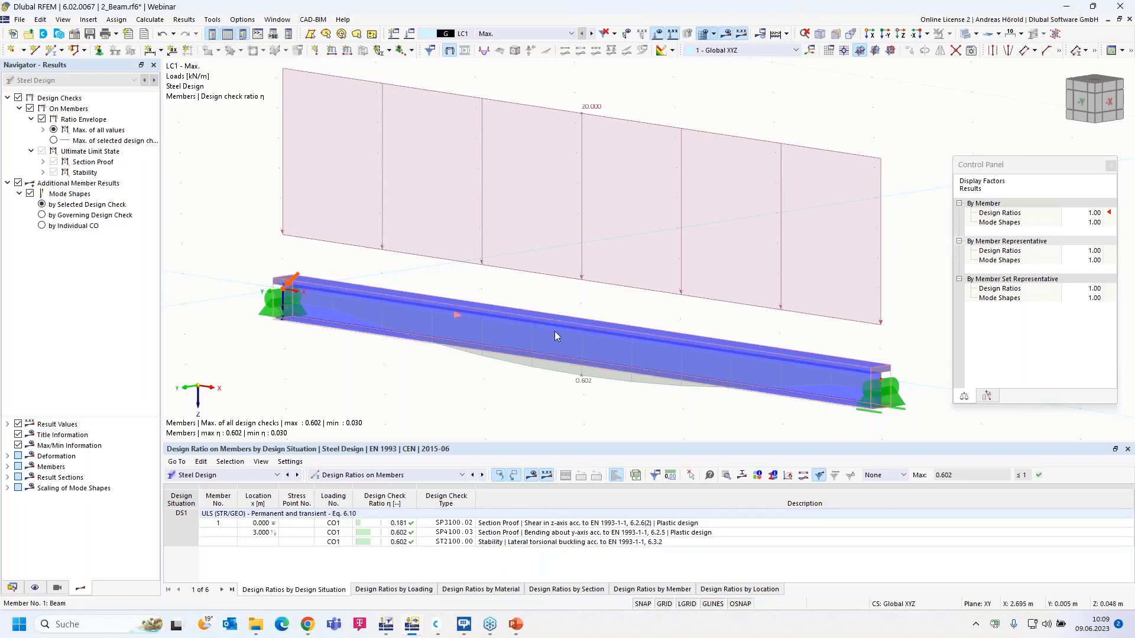
pyautogui.moveTo(548, 341)
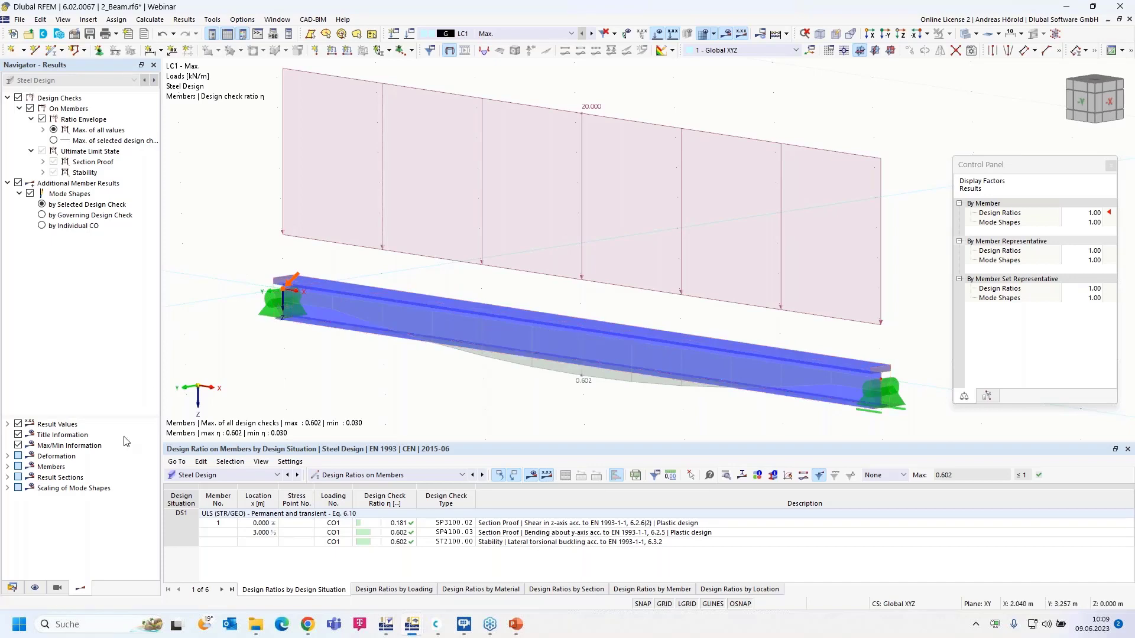
# Activate the 3_Slab.rf6 model and calculate its LC1 results for display
pyautogui.click(13, 588)
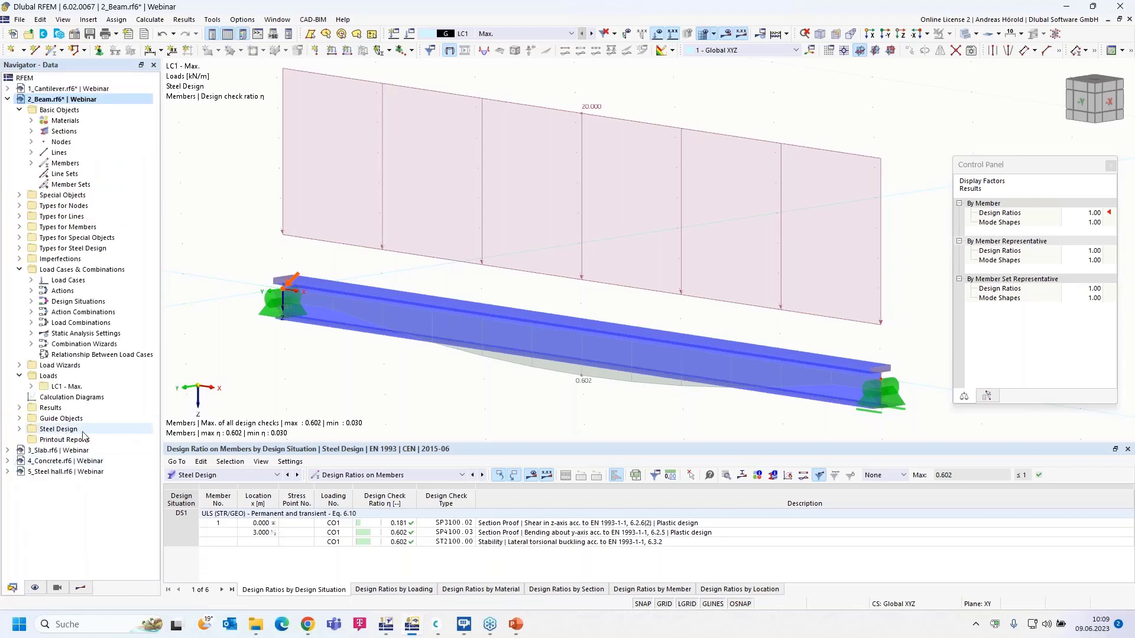
pyautogui.click(53, 452)
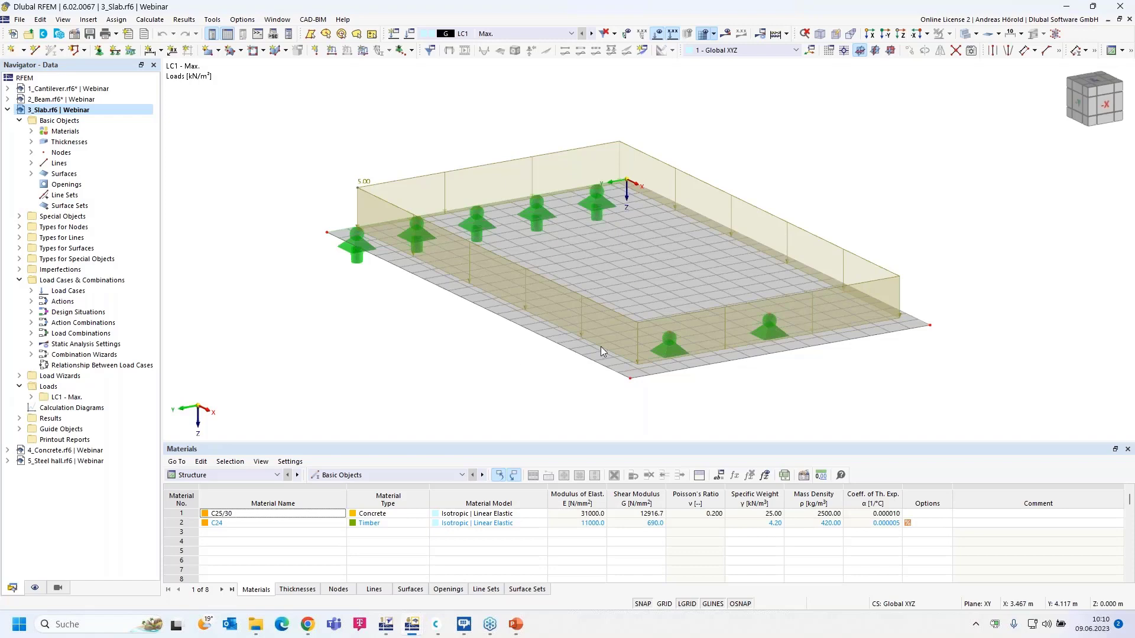
pyautogui.click(727, 34)
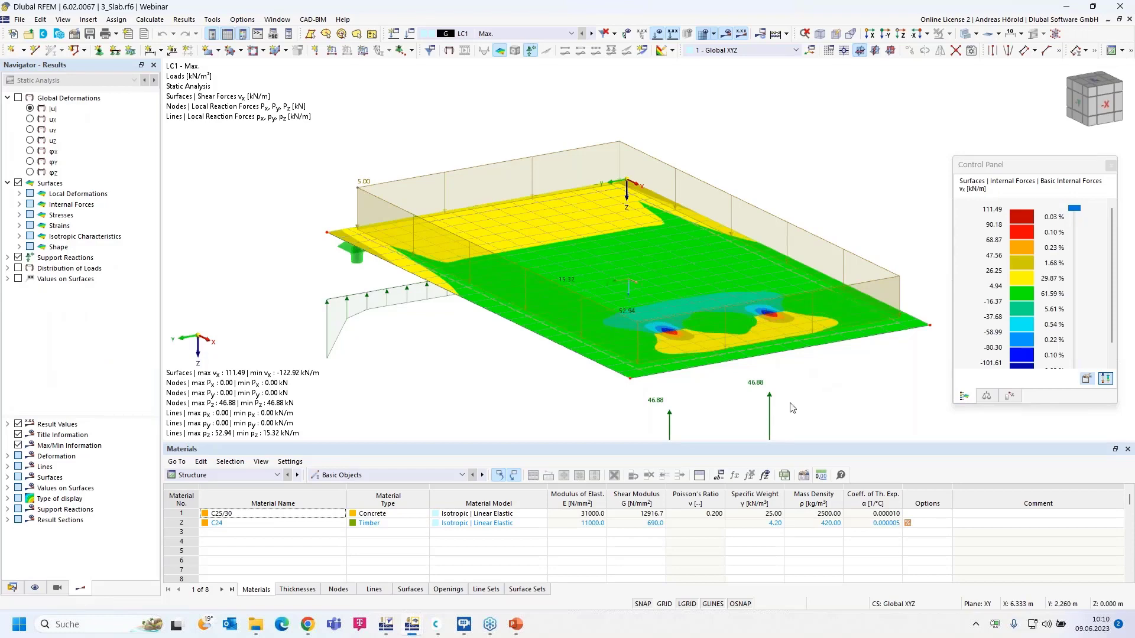
# Create a new nodal support for node 6 with stiffness via fictitious column and open the column parameters
pyautogui.press('F4')
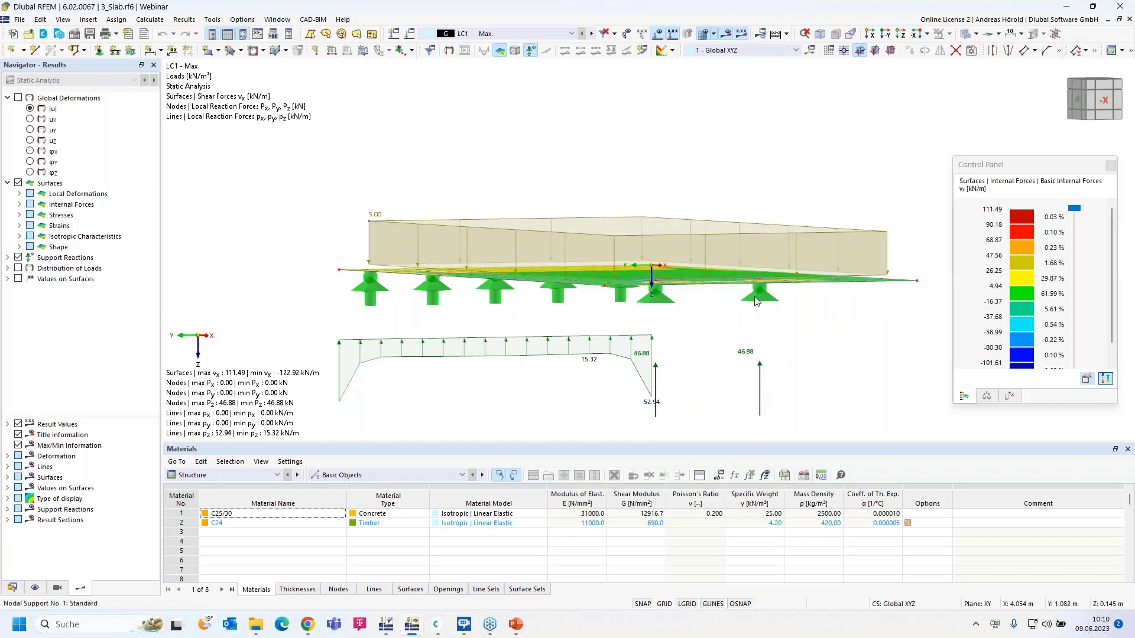
pyautogui.keyDown('ctrl'); pyautogui.moveTo(787, 326); pyautogui.dragTo(773, 316, button='middle'); pyautogui.keyUp('ctrl')
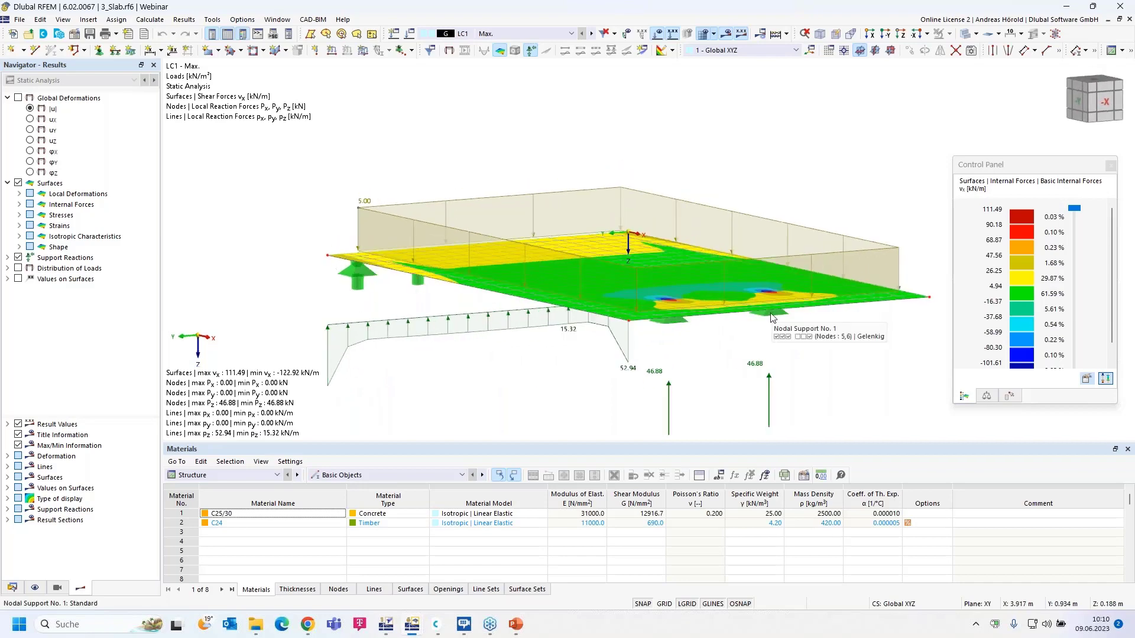
pyautogui.scroll(3, 772, 318)
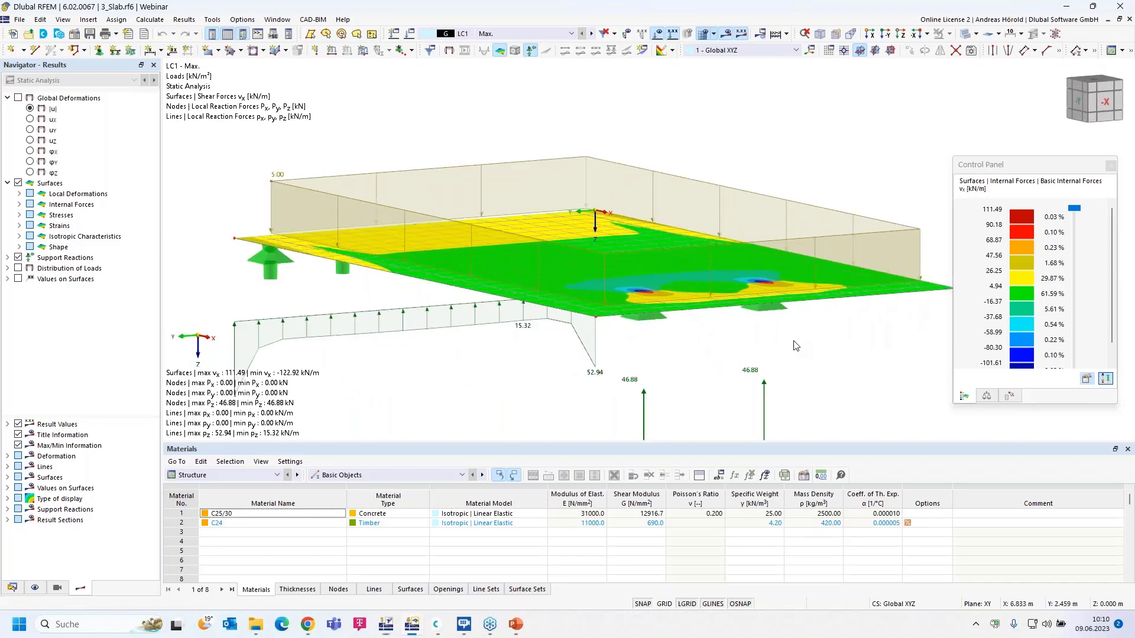
pyautogui.scroll(2, 758, 301)
pyautogui.scroll(5, 757, 294)
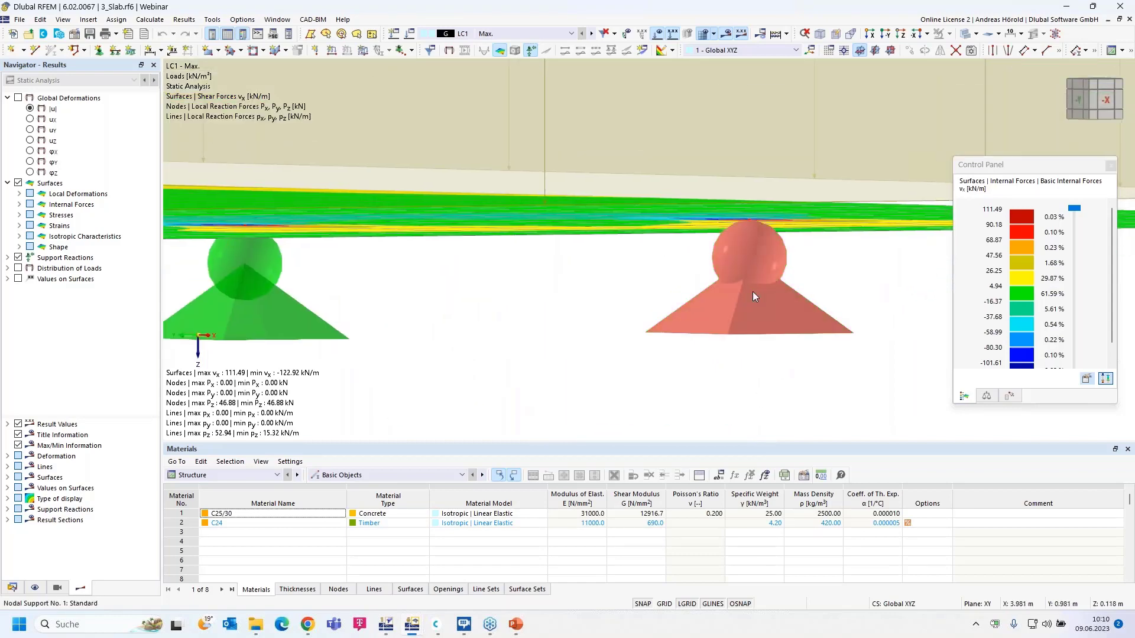
pyautogui.doubleClick(753, 292)
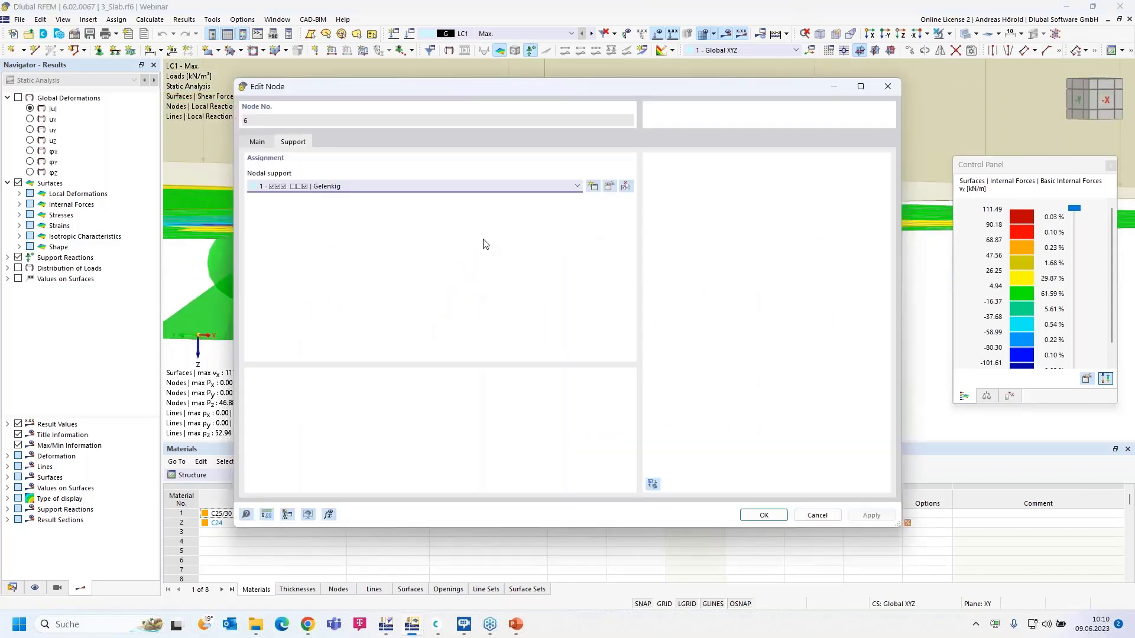
pyautogui.click(594, 187)
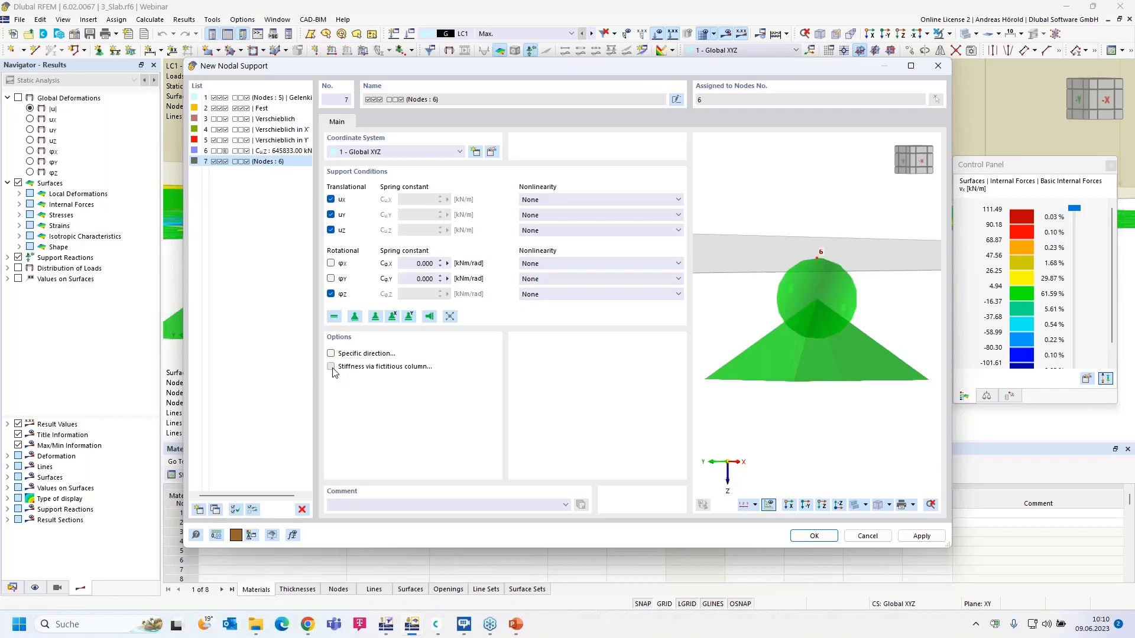
pyautogui.click(331, 367)
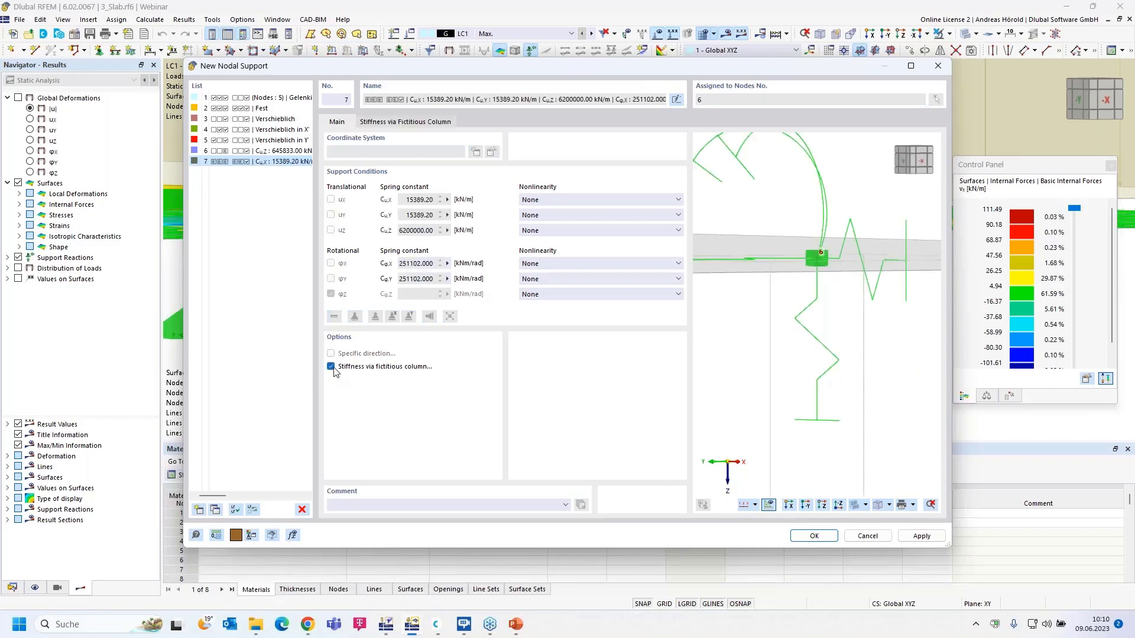
pyautogui.click(398, 123)
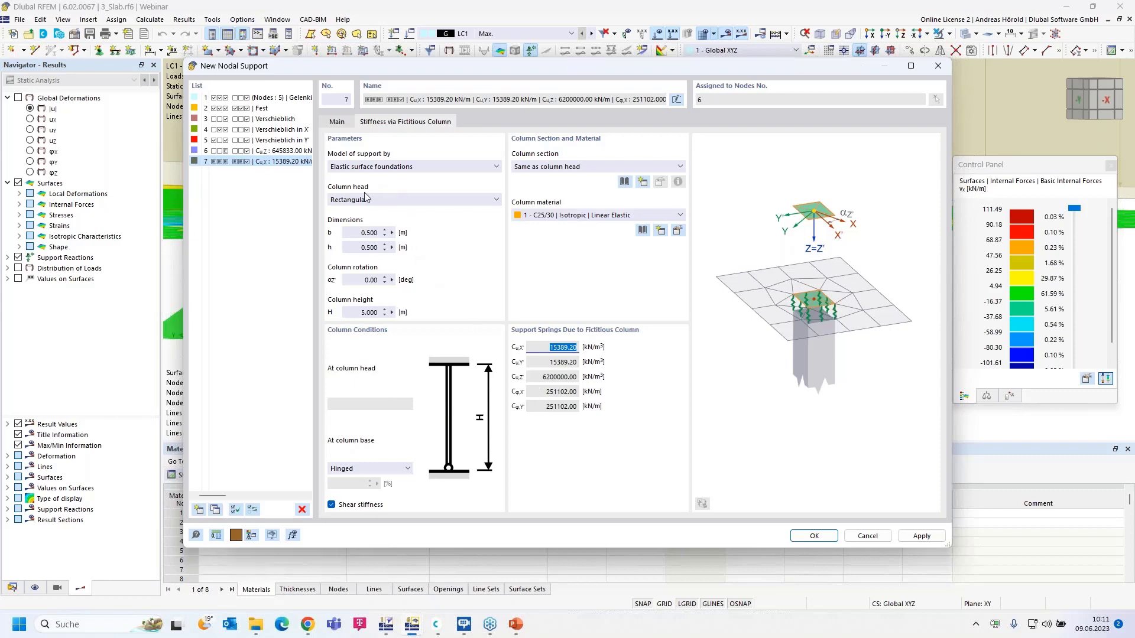
# Try a circular column head with elastic surface foundations and return to the rectangular column head
pyautogui.click(401, 167)
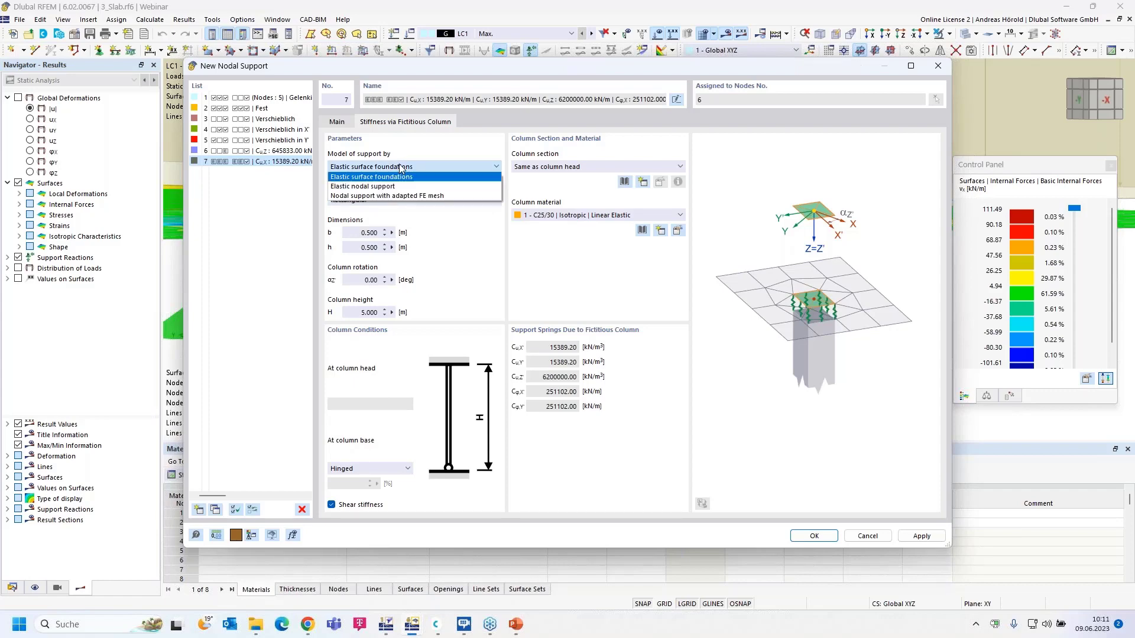
pyautogui.click(401, 168)
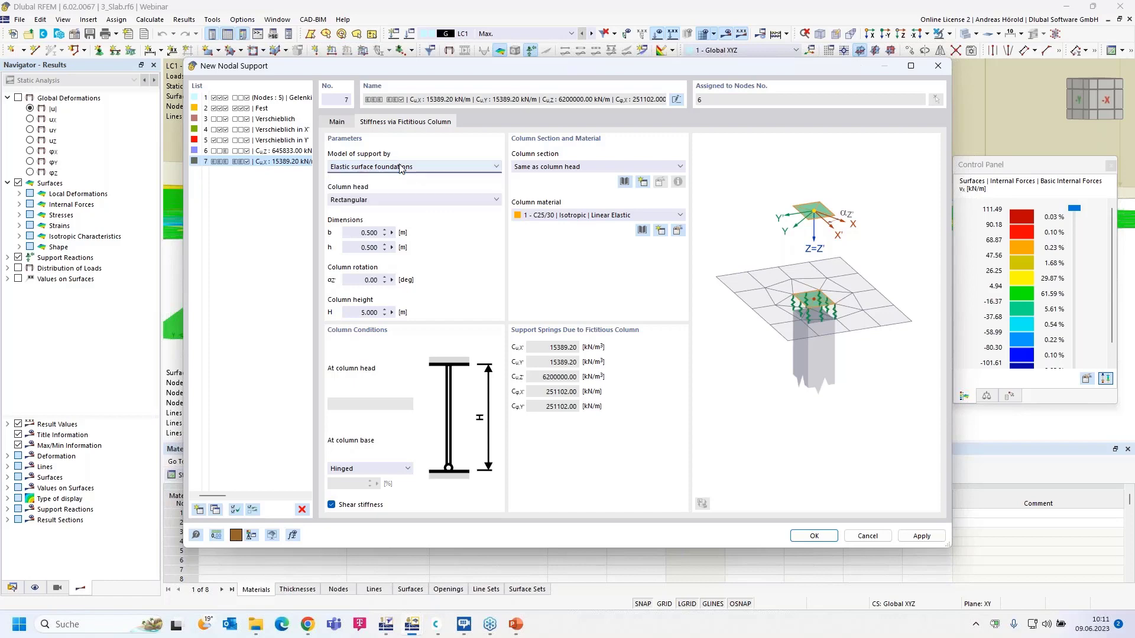
pyautogui.click(391, 200)
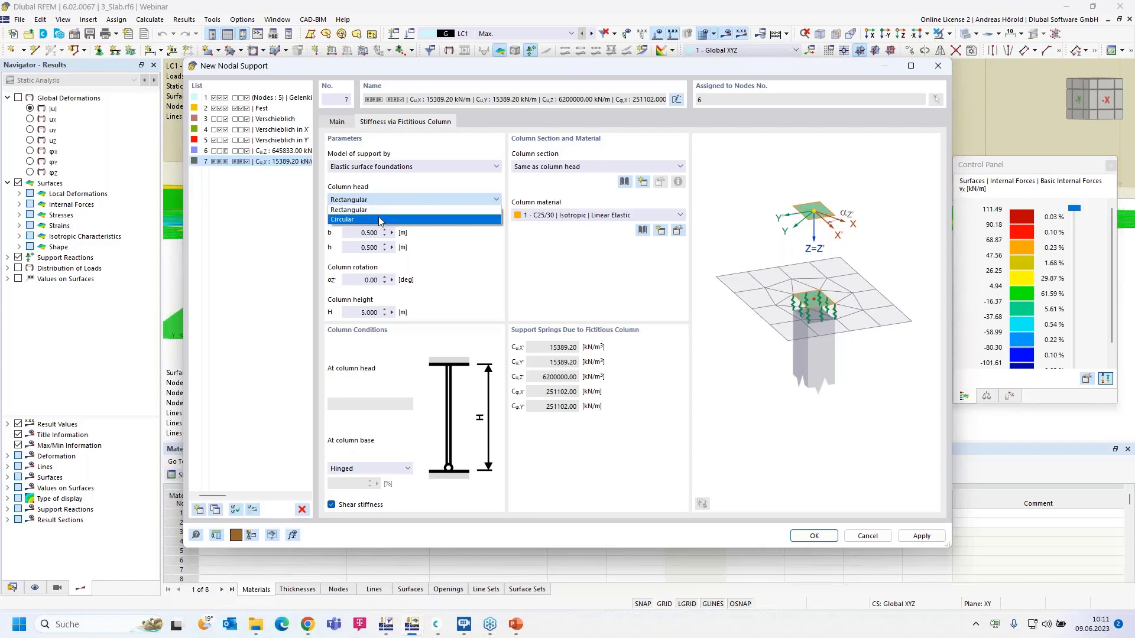
pyautogui.click(378, 219)
pyautogui.click(387, 200)
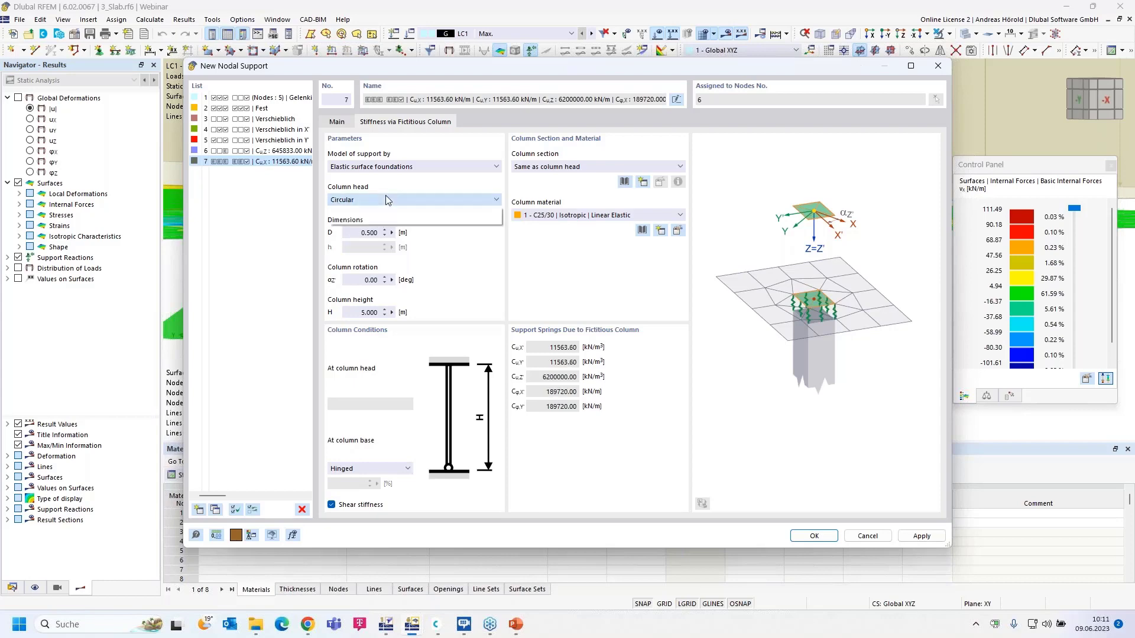
pyautogui.click(386, 211)
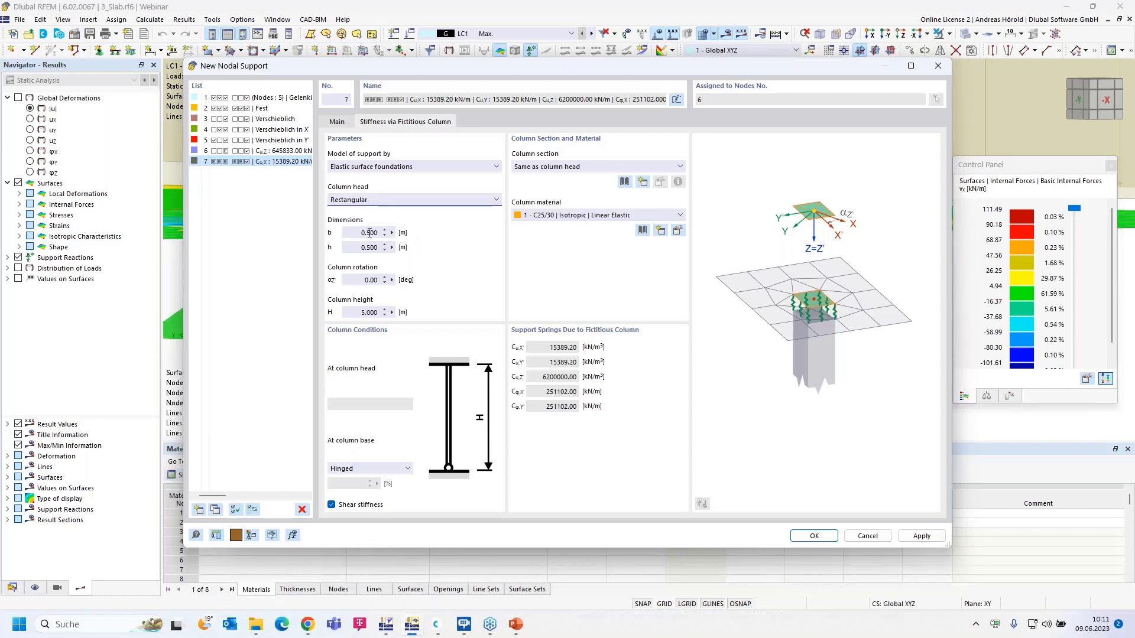
# Set the rectangular column head dimensions b and h to 0.200 m and the column height H to 3.000 m
pyautogui.moveTo(369, 233); pyautogui.dragTo(390, 228)
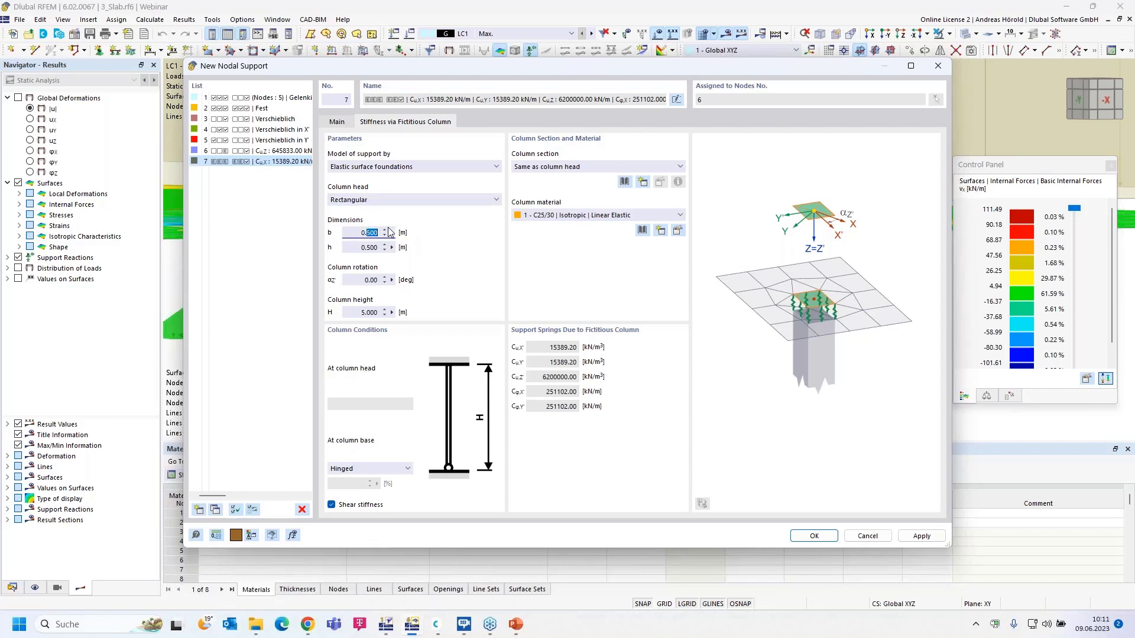
pyautogui.write('2')
pyautogui.click(370, 247)
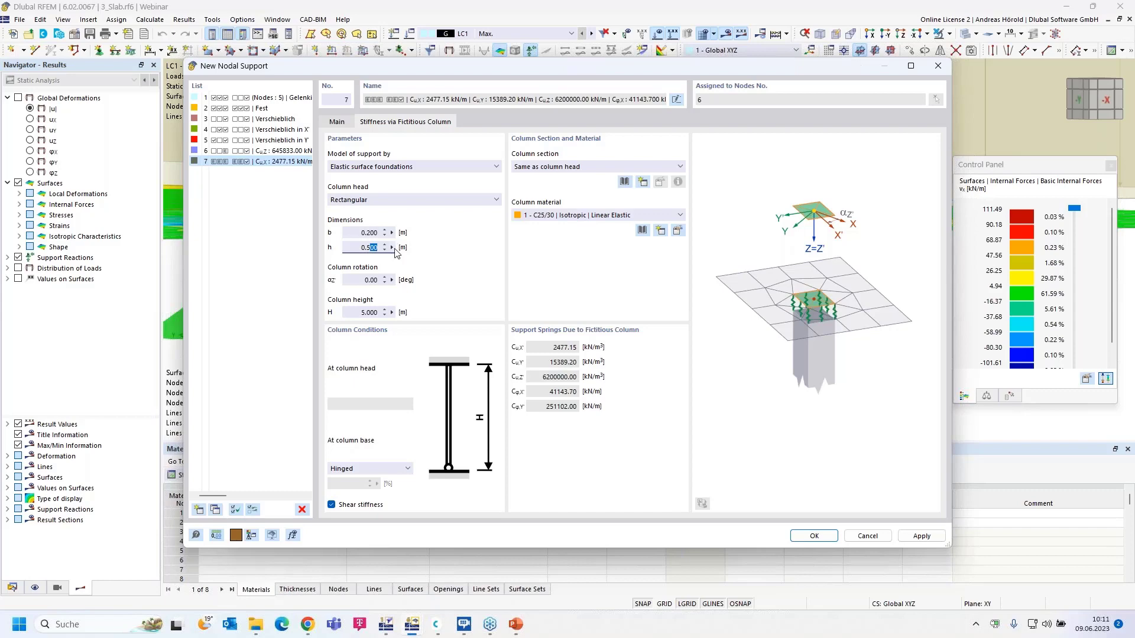
pyautogui.press('Delete')
pyautogui.press('Delete')
pyautogui.write('2')
pyautogui.click(354, 232)
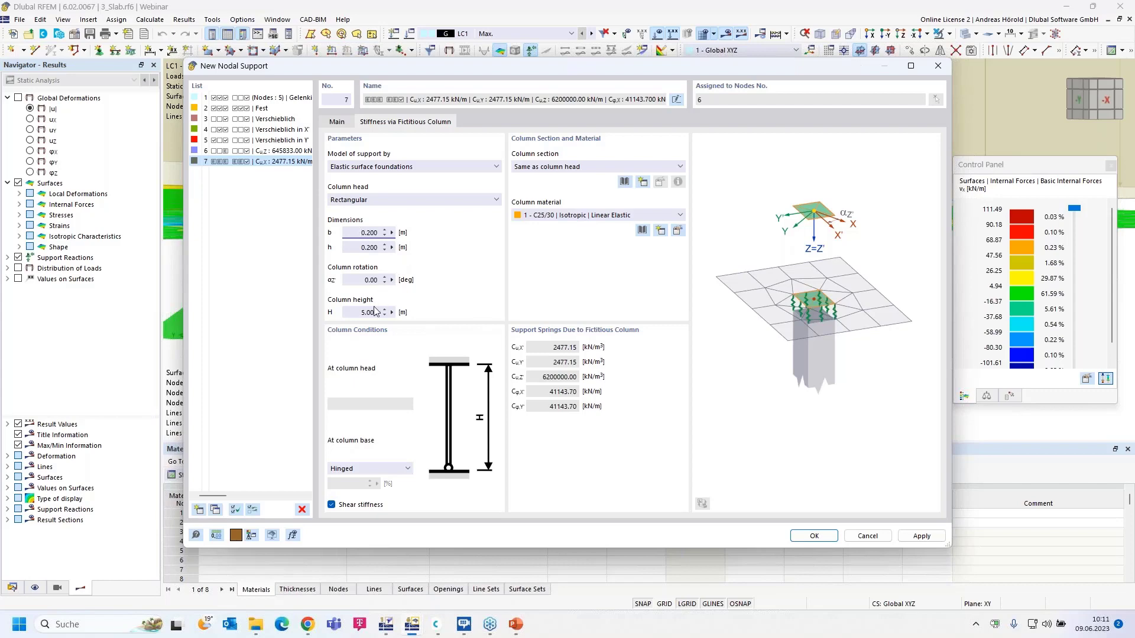
pyautogui.moveTo(357, 313); pyautogui.dragTo(410, 317)
pyautogui.write('3')
# Try a rigid condition at the column base and return it to hinged
pyautogui.click(363, 468)
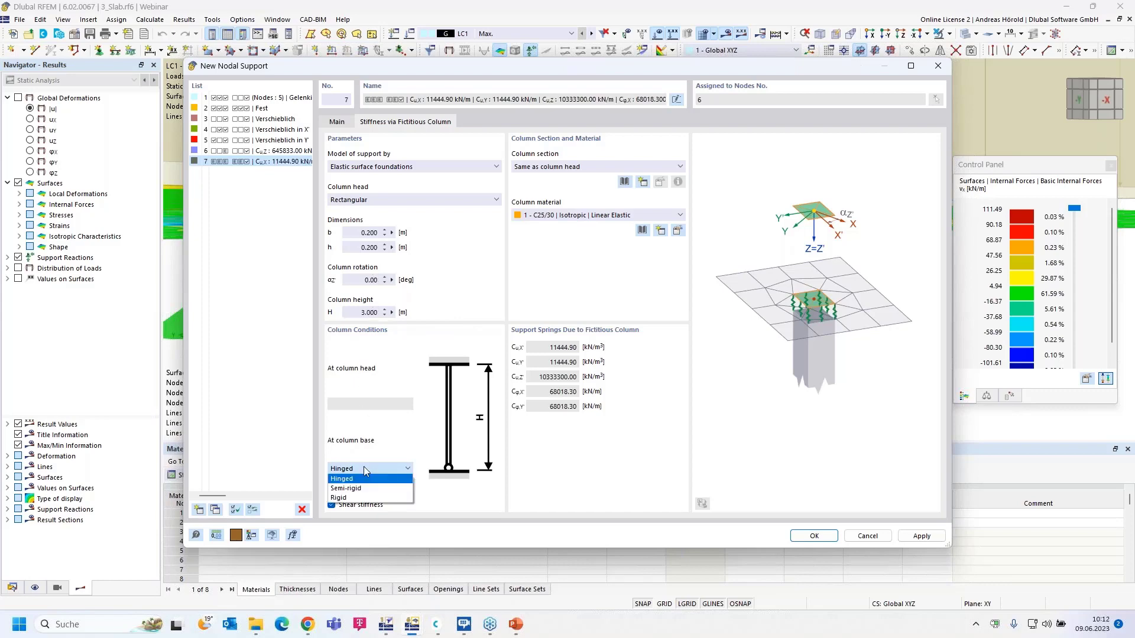
pyautogui.click(362, 499)
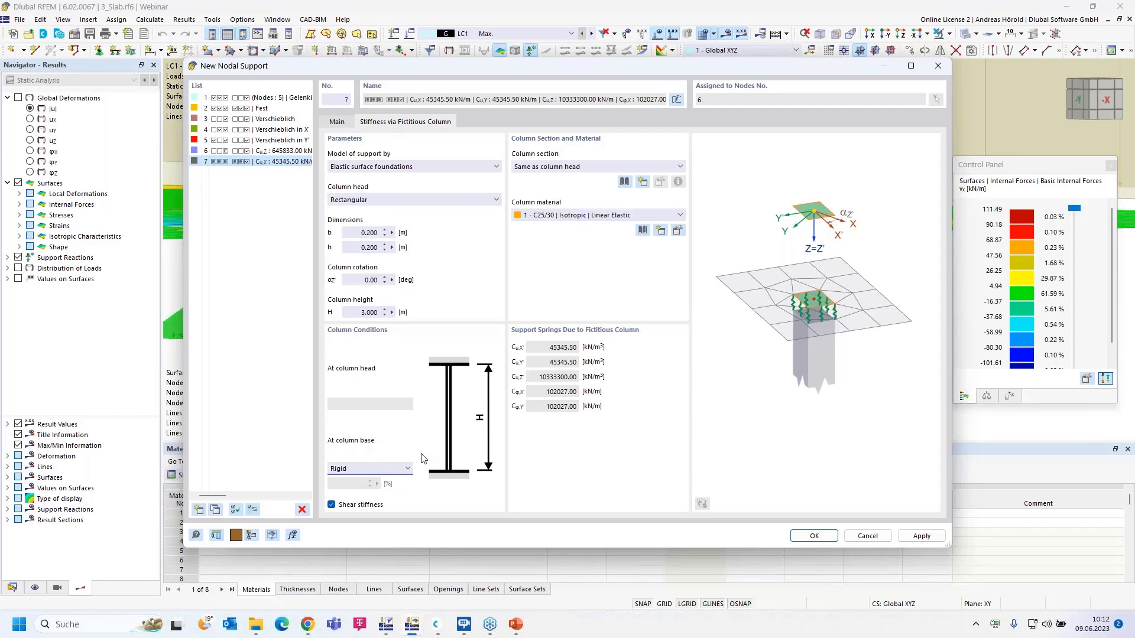
pyautogui.click(367, 471)
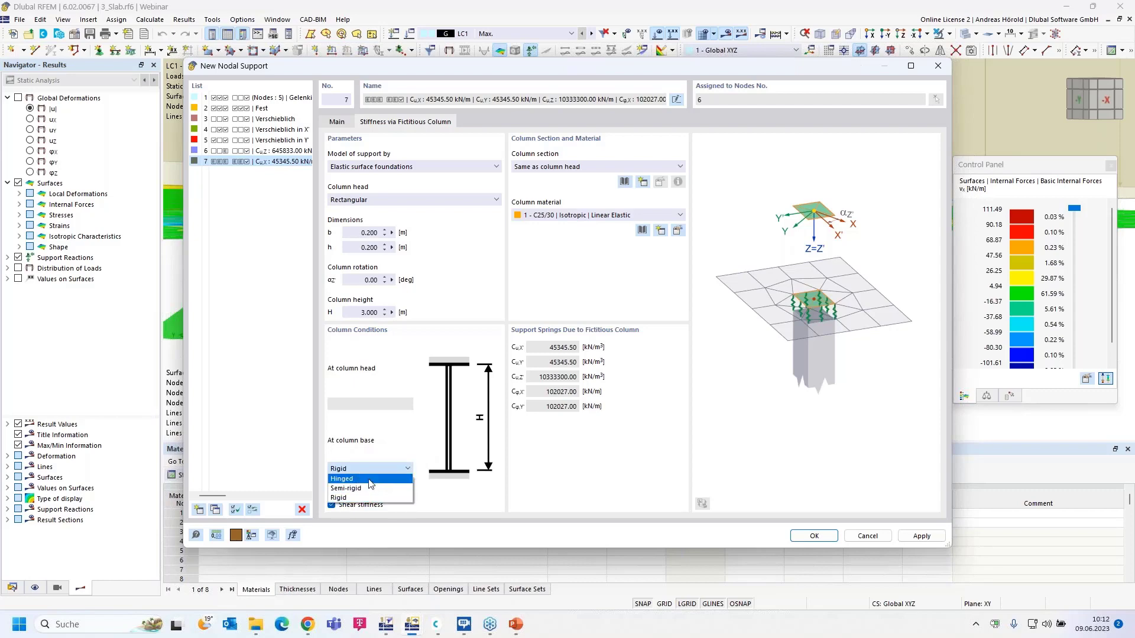
pyautogui.click(369, 480)
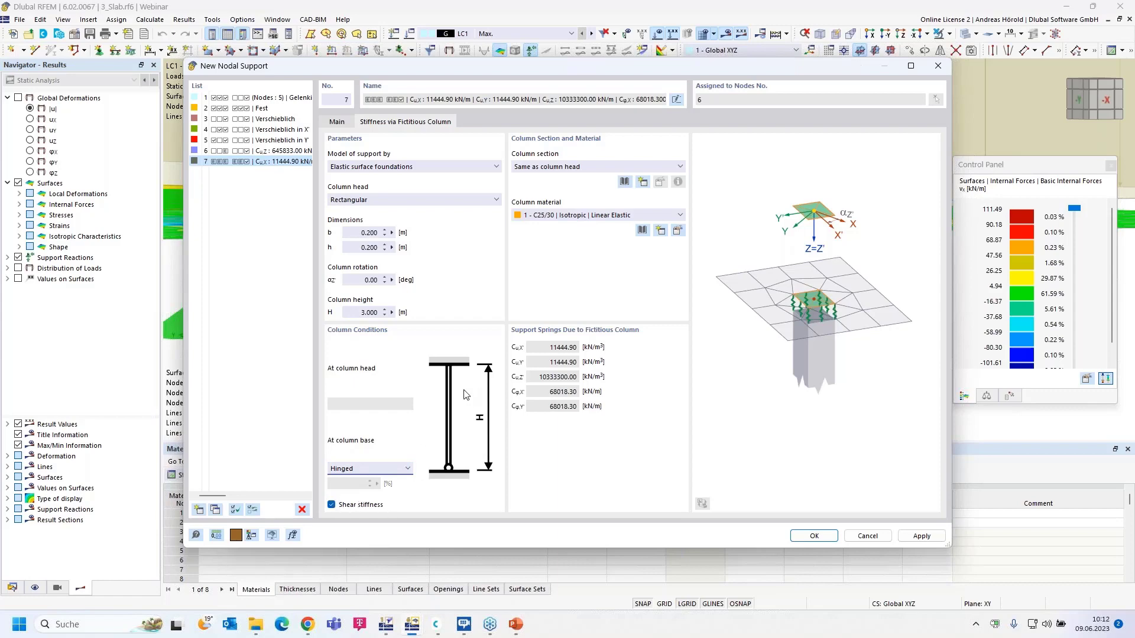
# Check the options available for the fictitious column's section and material
pyautogui.click(576, 167)
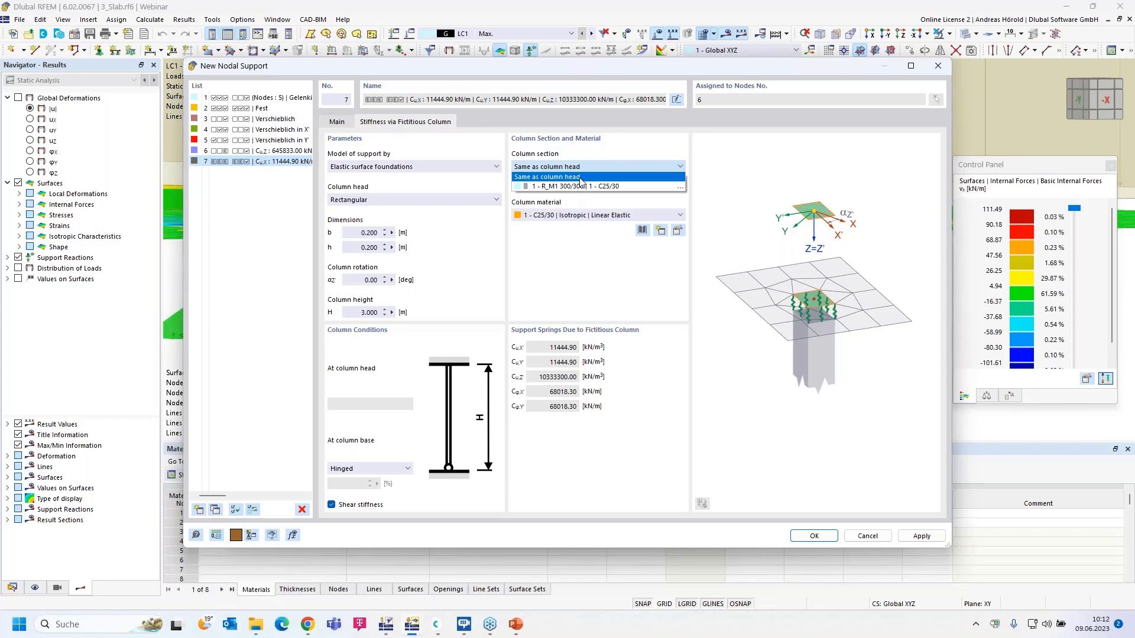
pyautogui.click(592, 153)
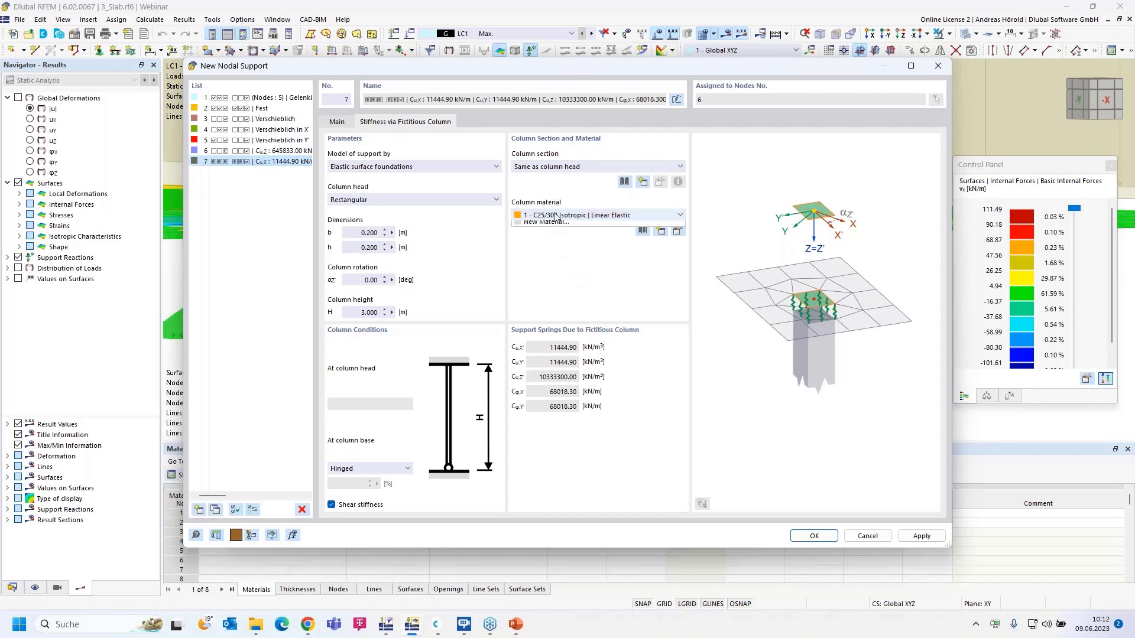
pyautogui.click(556, 217)
pyautogui.click(555, 217)
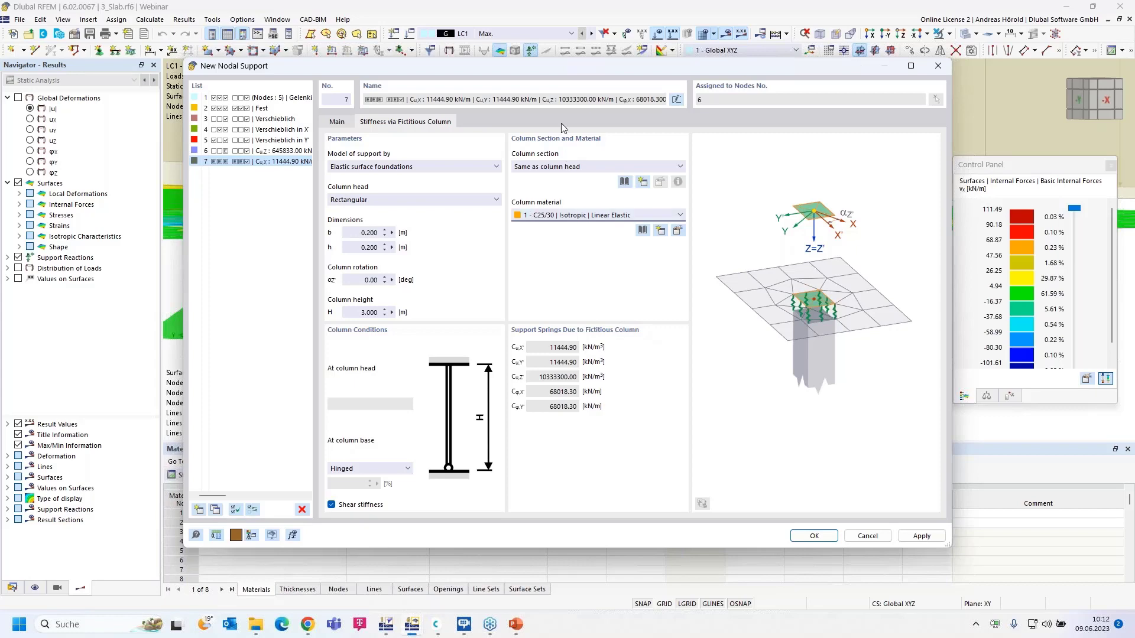
# Try the elastic nodal support model with a rigid base and semi-rigid head, and return both column ends to hinged
pyautogui.click(496, 170)
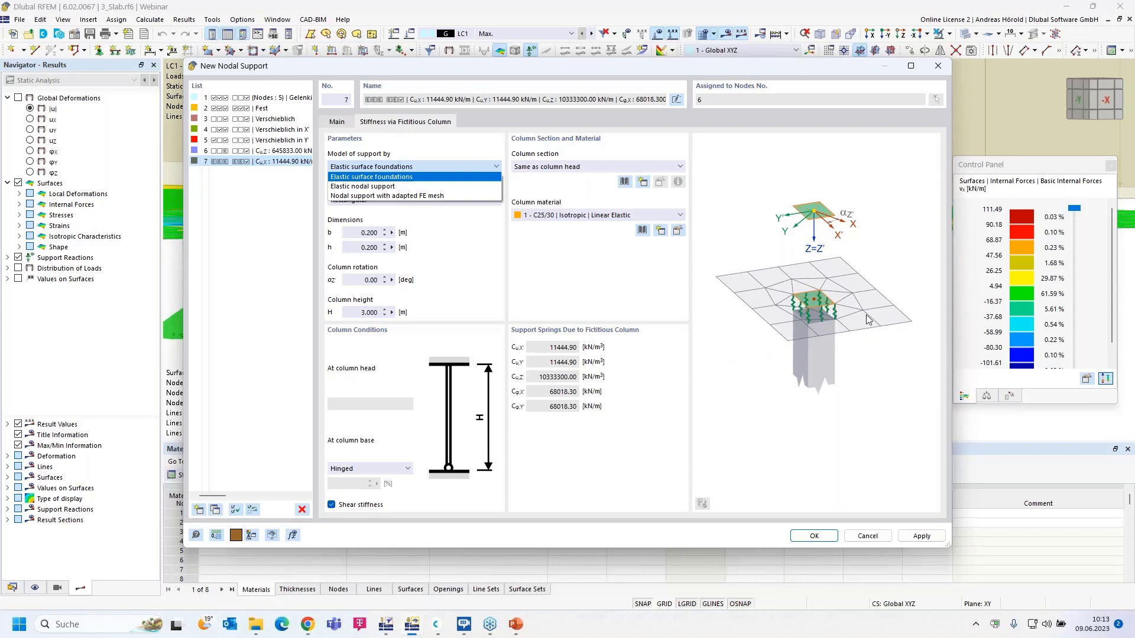
pyautogui.click(393, 186)
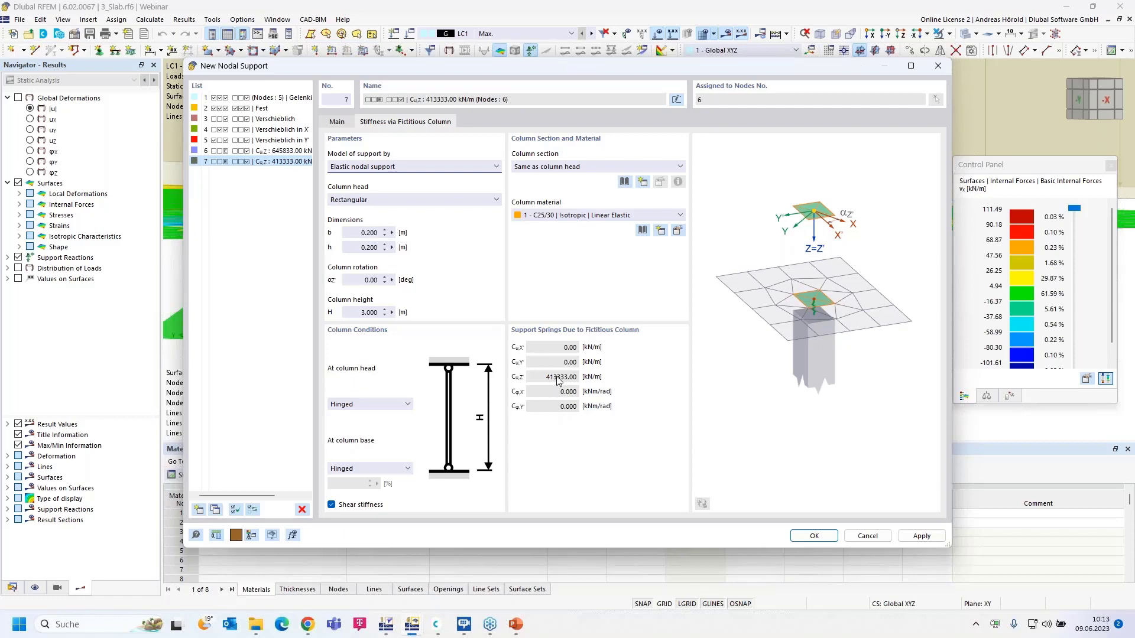
pyautogui.click(395, 468)
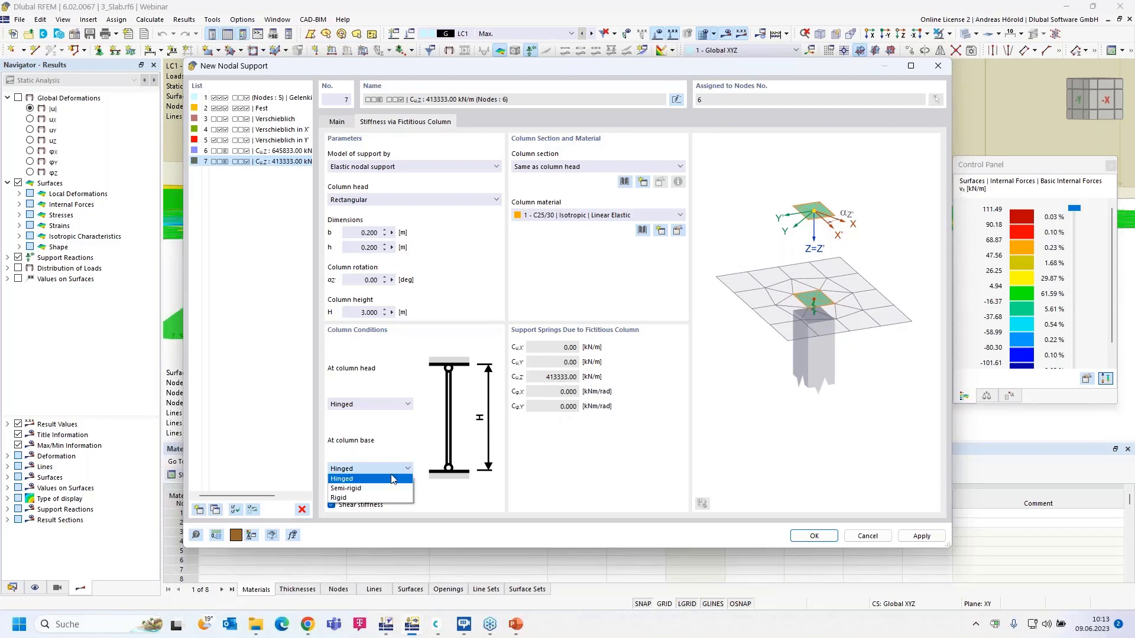
pyautogui.click(369, 499)
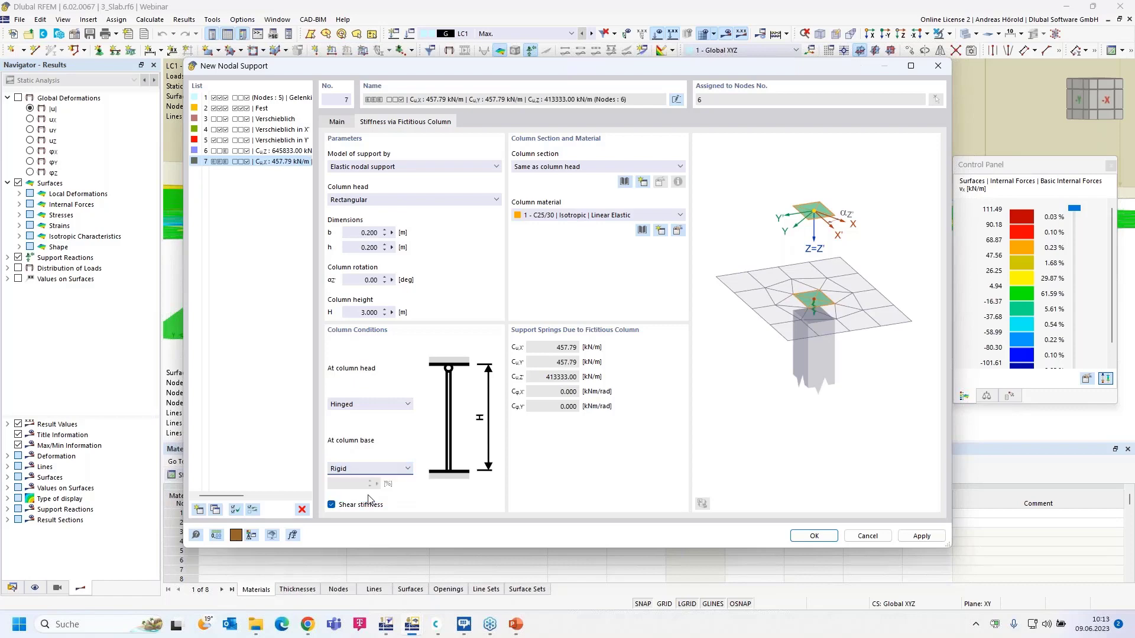
pyautogui.click(379, 406)
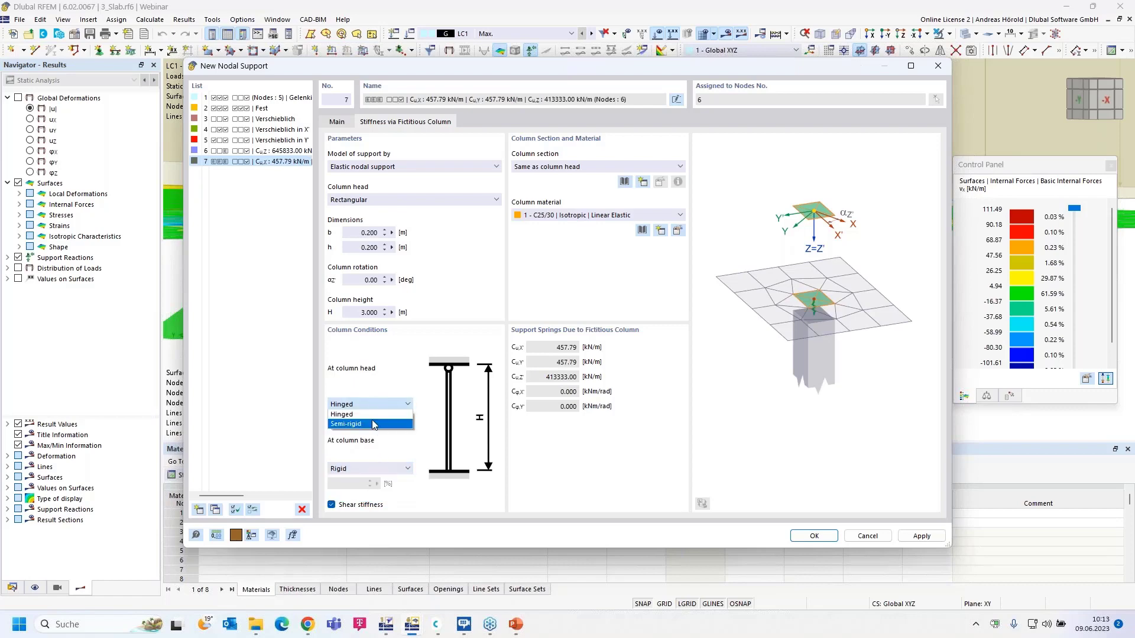
pyautogui.click(372, 425)
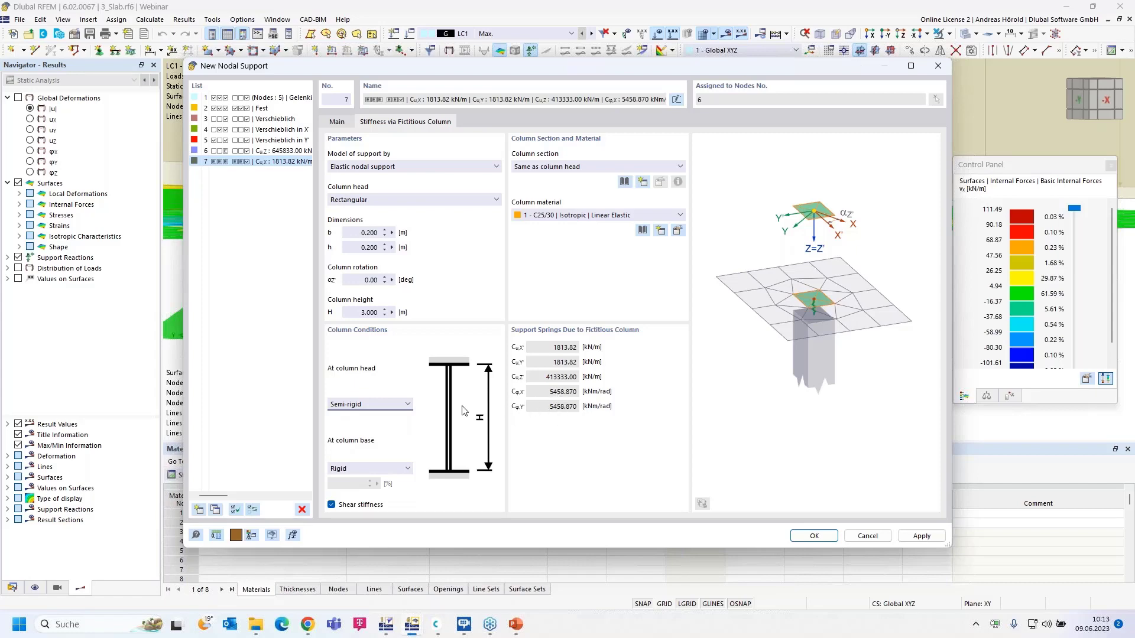
pyautogui.click(390, 406)
pyautogui.click(378, 414)
pyautogui.click(360, 469)
pyautogui.click(363, 478)
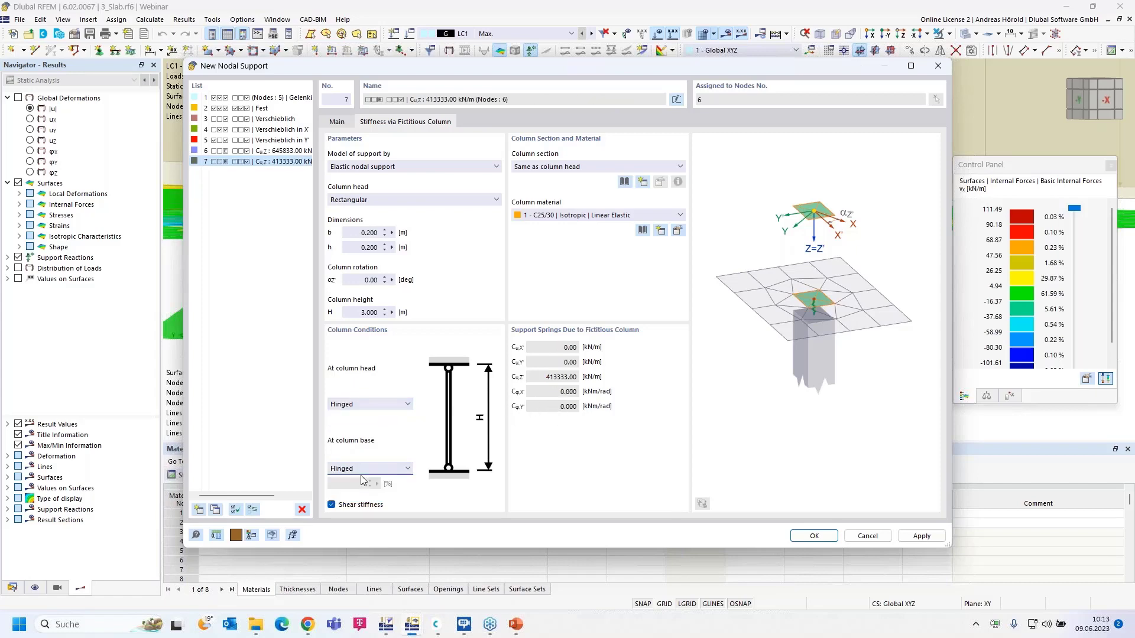
# Try modelling the support as a nodal support with adapted FE mesh
pyautogui.click(420, 166)
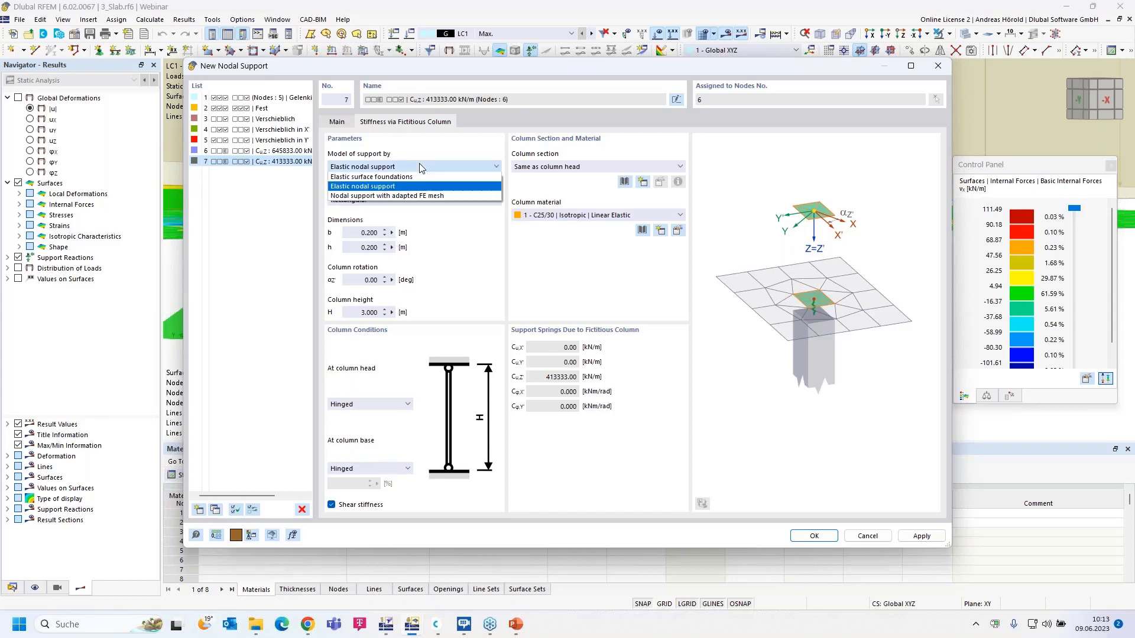
pyautogui.click(423, 196)
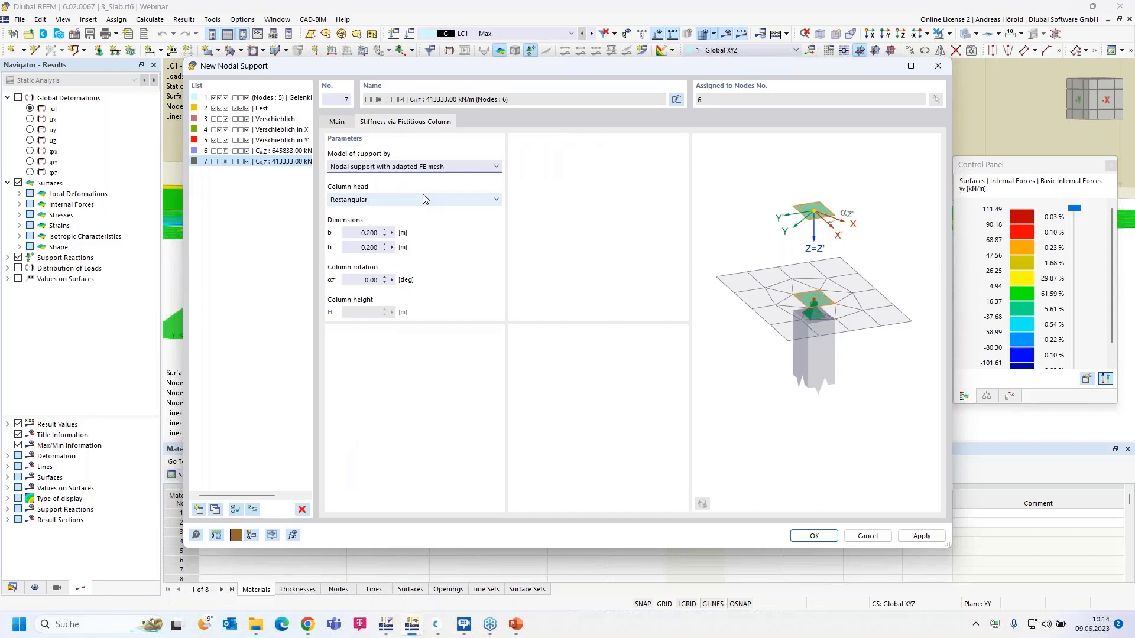
pyautogui.click(452, 166)
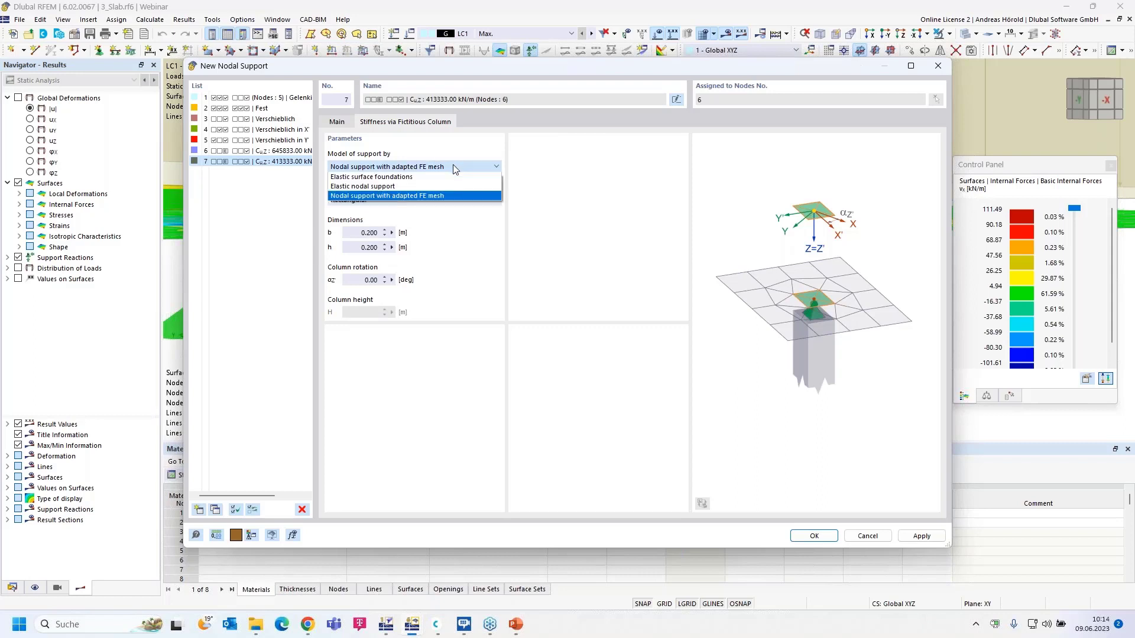
pyautogui.click(451, 196)
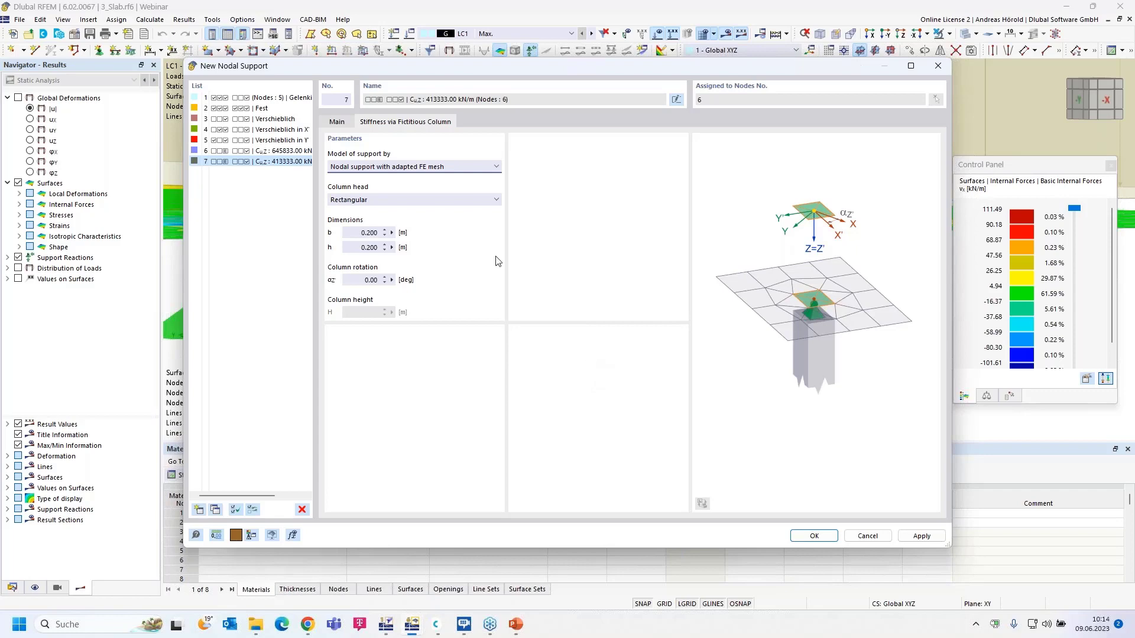
# Set the support model to elastic surface foundations and create the nodal support, accepting deletion of the existing results
pyautogui.click(421, 168)
pyautogui.click(415, 177)
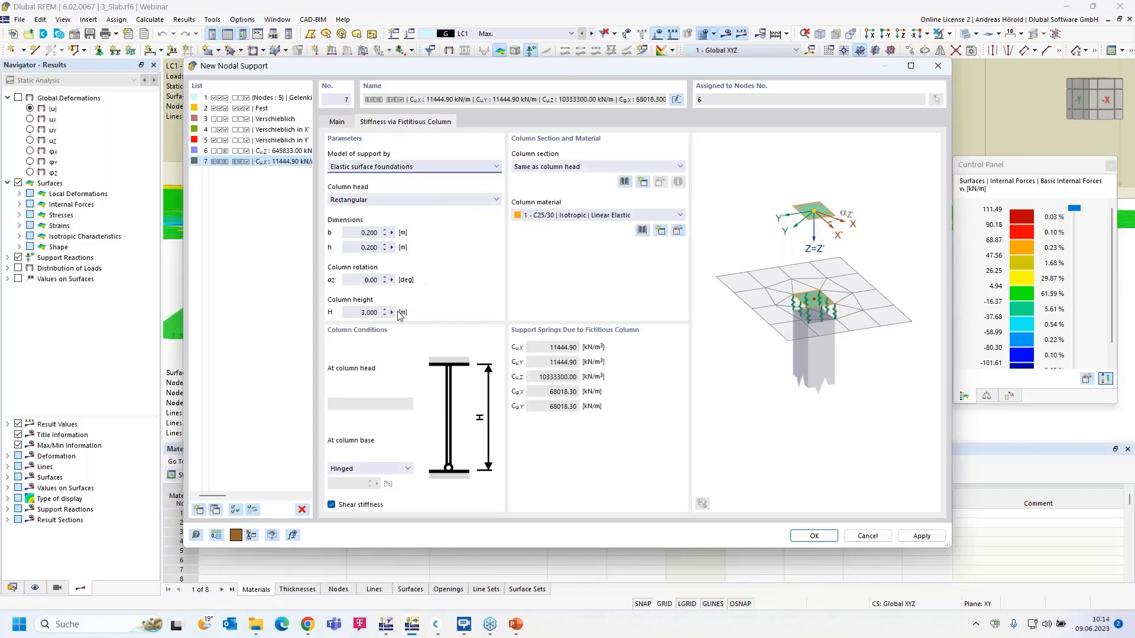
pyautogui.click(811, 536)
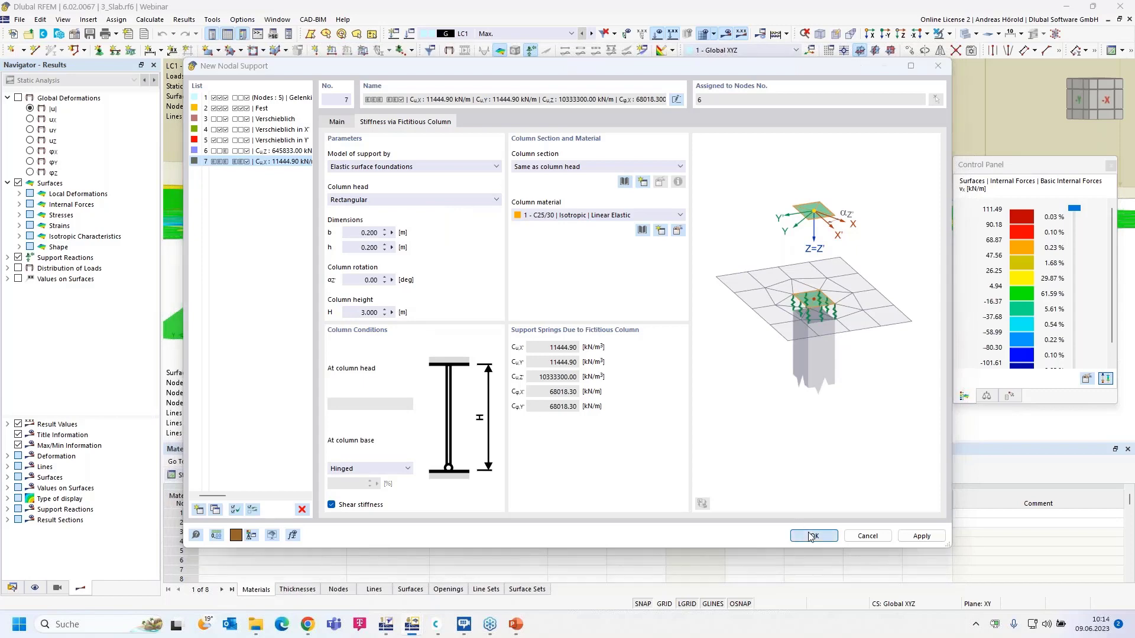
pyautogui.click(616, 361)
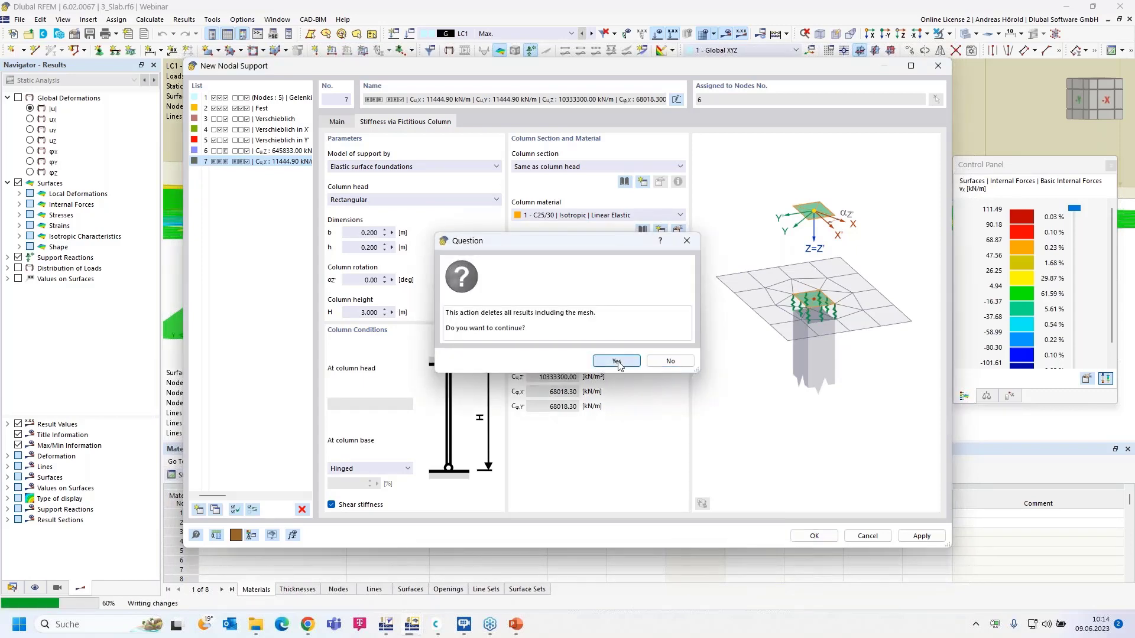
pyautogui.click(763, 515)
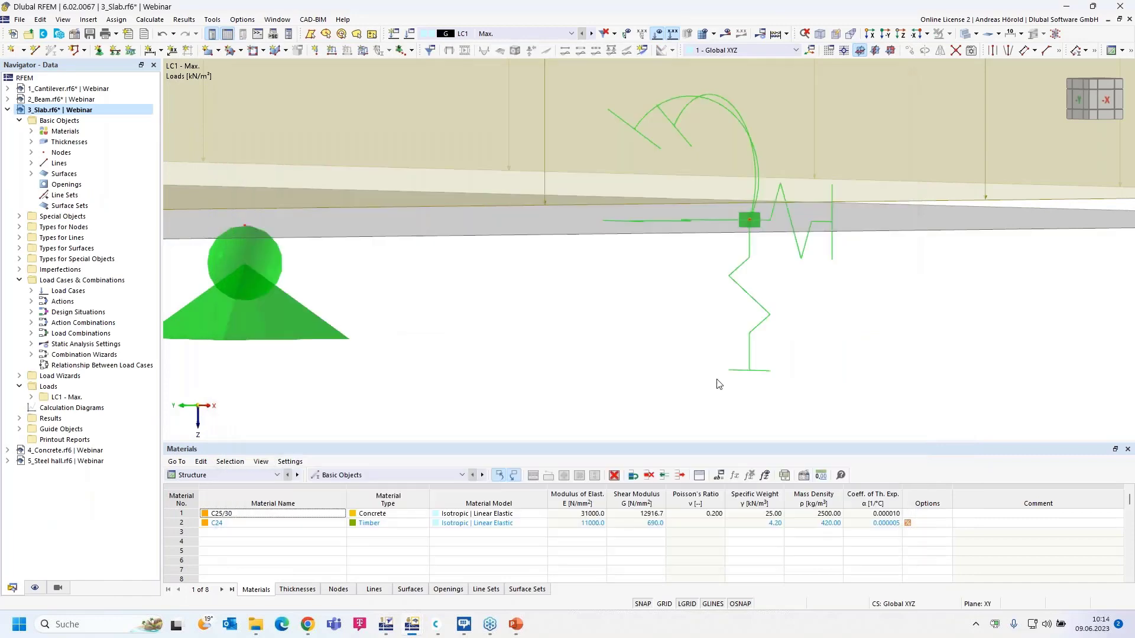
# Calculate the LC1 results for the slab and examine the shear forces around its nodal supports in an isometric view
pyautogui.click(725, 35)
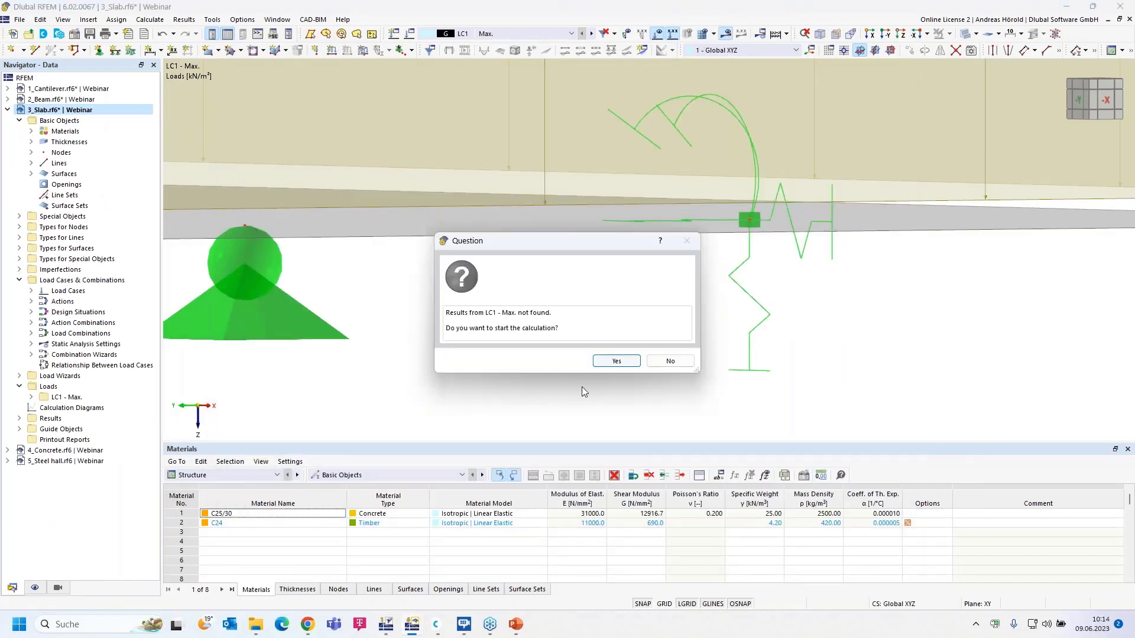
pyautogui.click(615, 363)
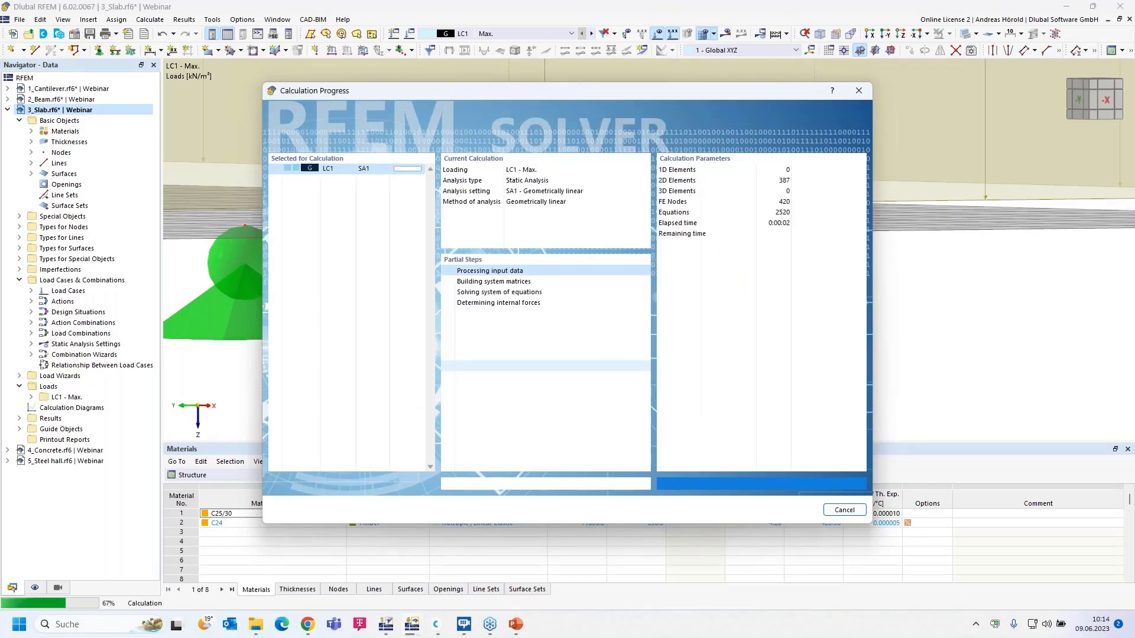
pyautogui.keyDown('ctrl'); pyautogui.moveTo(616, 318); pyautogui.dragTo(613, 361, button='middle'); pyautogui.keyUp('ctrl')
pyautogui.scroll(-3, 614, 362)
pyautogui.scroll(-3, 644, 263)
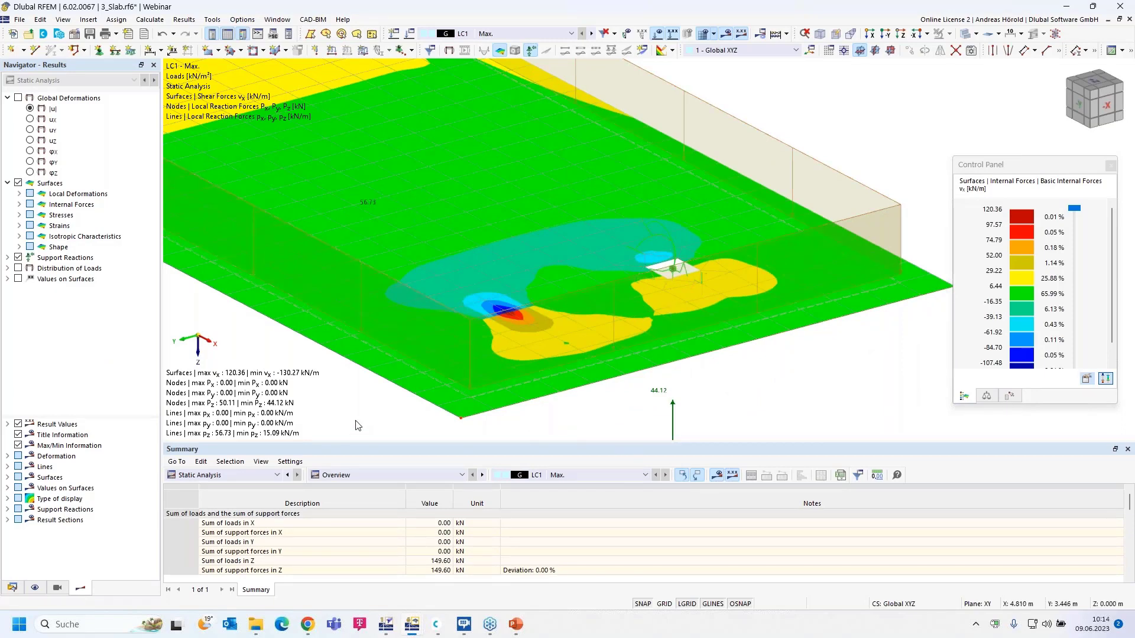
pyautogui.scroll(-2, 338, 404)
pyautogui.moveTo(357, 398); pyautogui.dragTo(475, 392, button='middle')
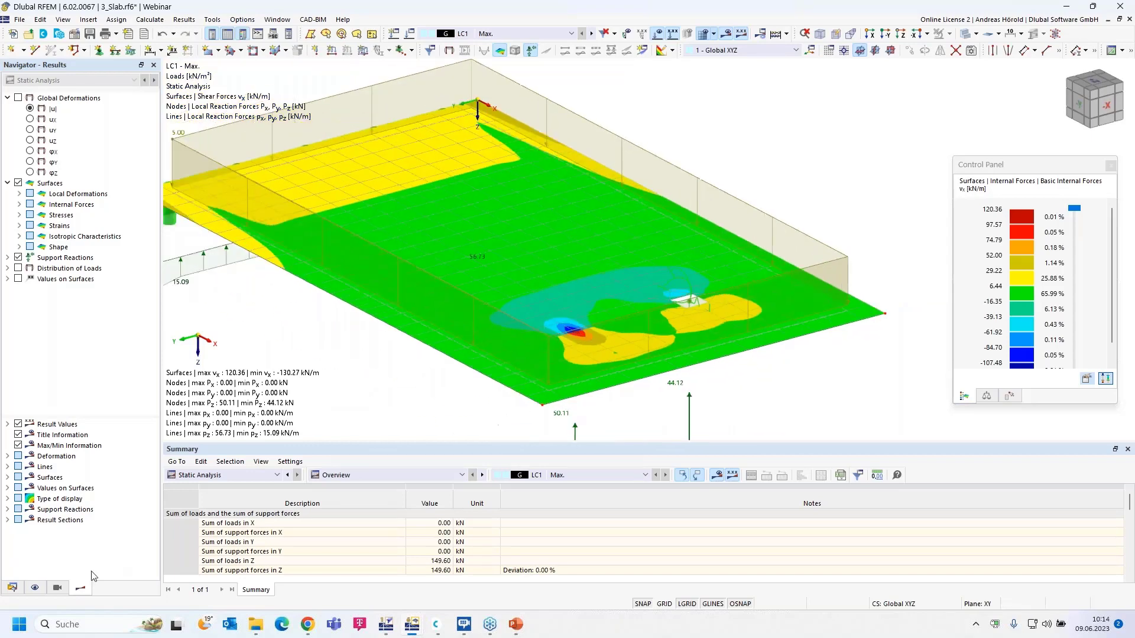
# Switch from the slab model to the 4_Concrete model
pyautogui.click(11, 588)
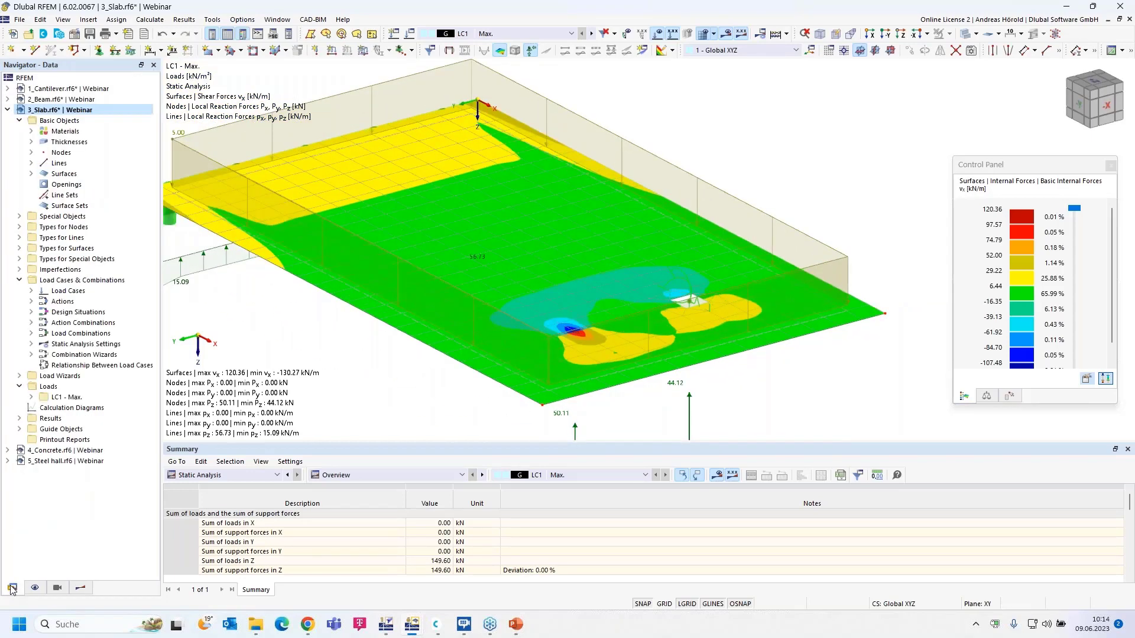
pyautogui.click(8, 109)
pyautogui.click(70, 121)
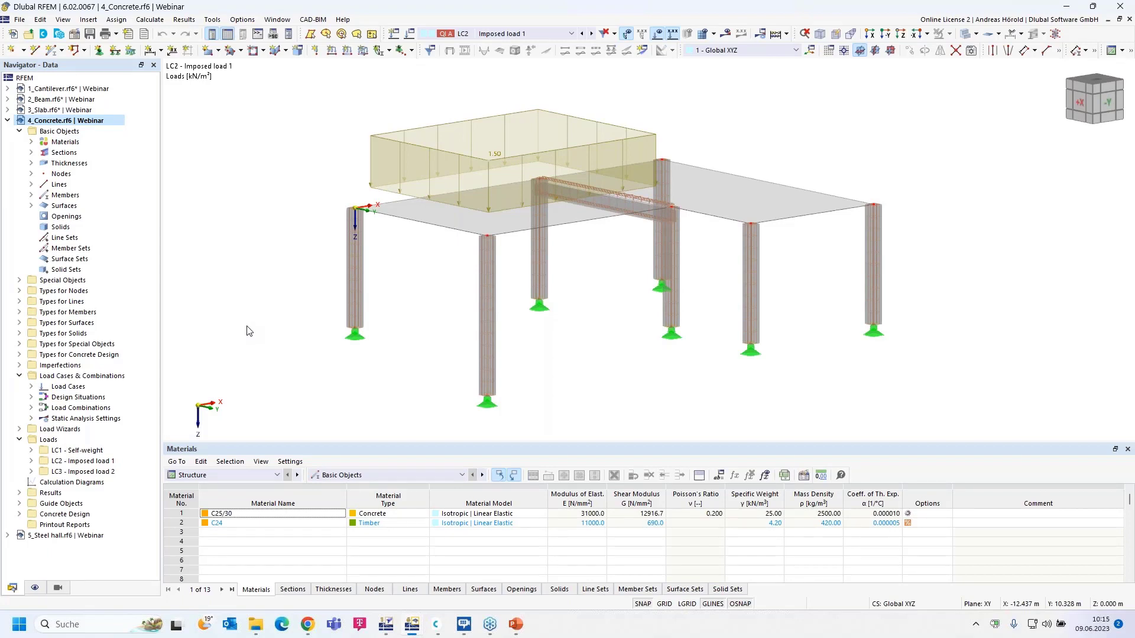
# Activate the generated visibility that shows only the surfaces made of material C25/30
pyautogui.click(58, 588)
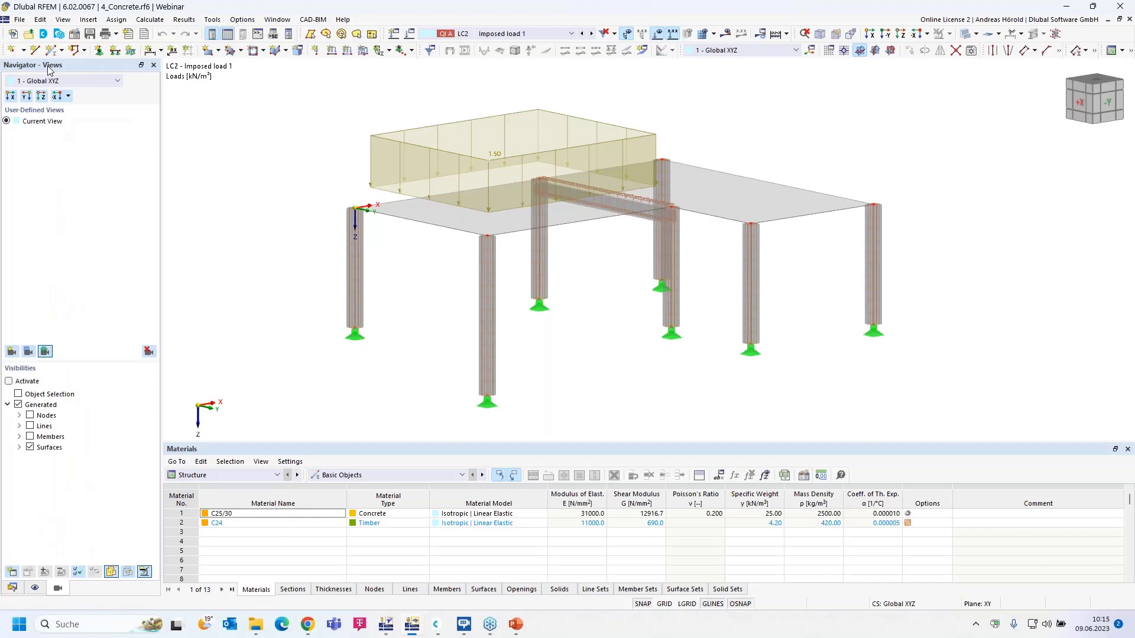
pyautogui.click(20, 448)
pyautogui.click(31, 458)
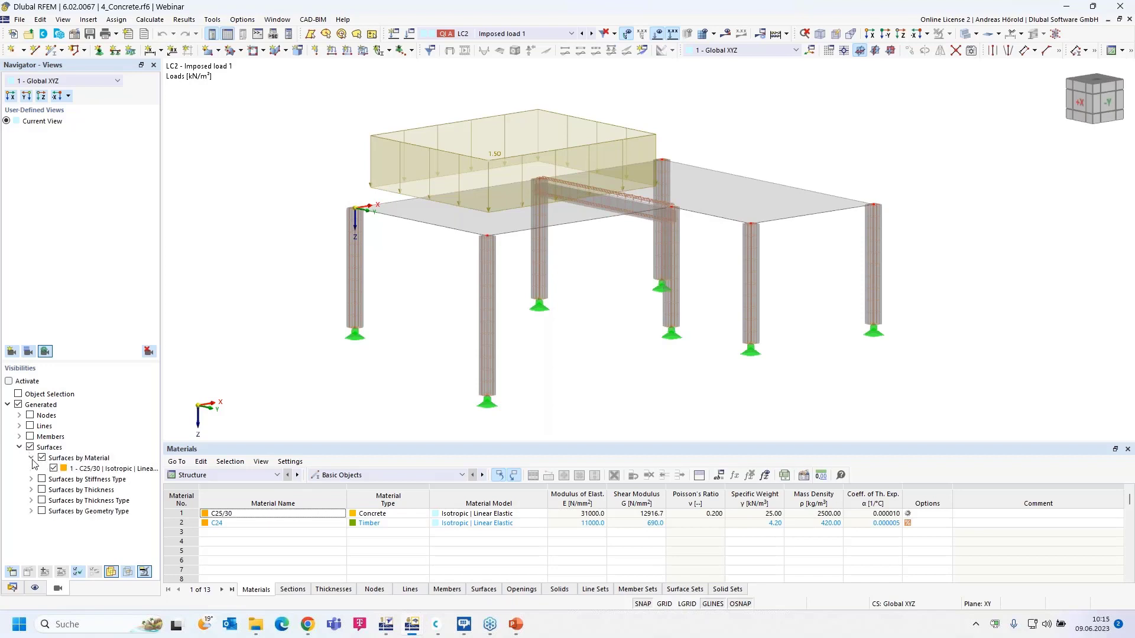
pyautogui.click(53, 469)
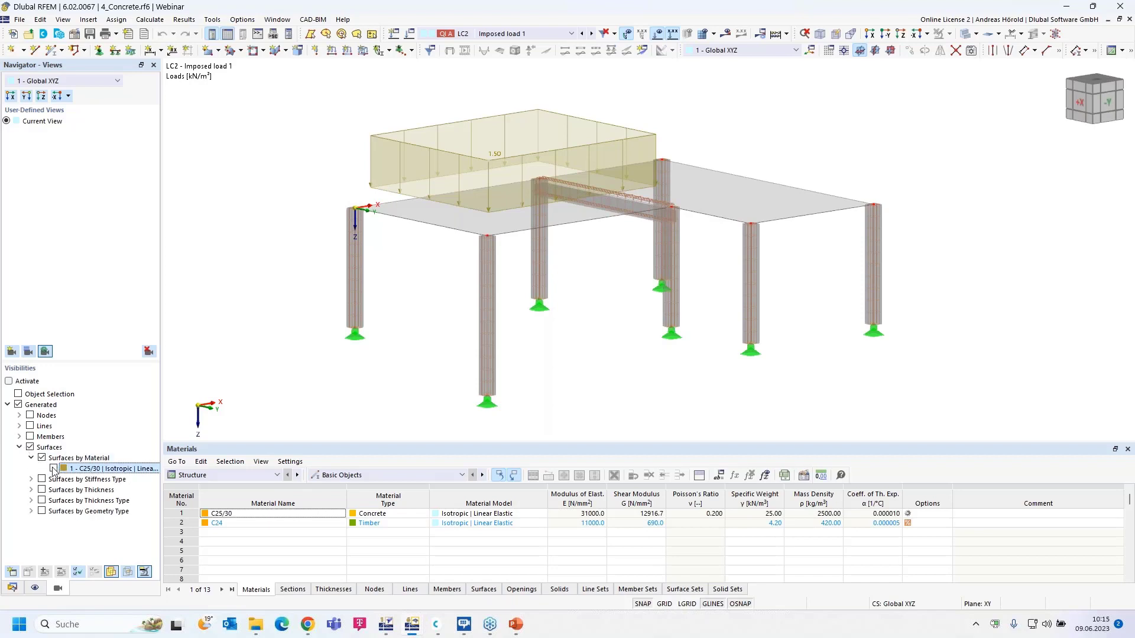
pyautogui.click(54, 468)
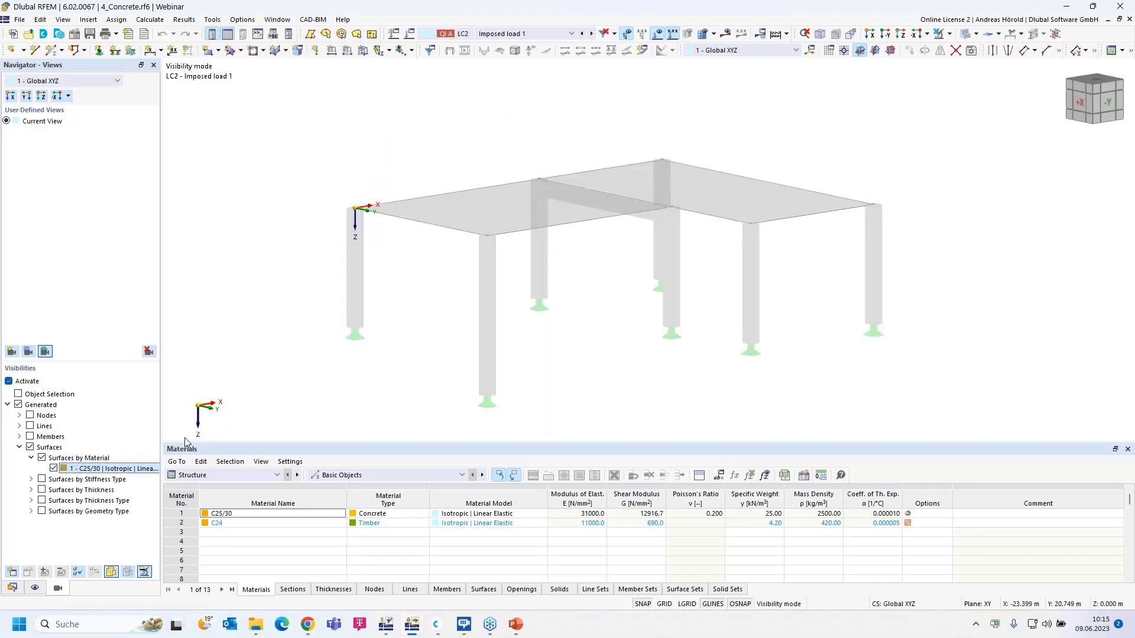
# Toggle the loads and nodes belonging to the visible slab surfaces, leaving them displayed in visibility mode
pyautogui.click(477, 213)
pyautogui.click(431, 248)
pyautogui.scroll(2, 445, 216)
pyautogui.scroll(2, 445, 216)
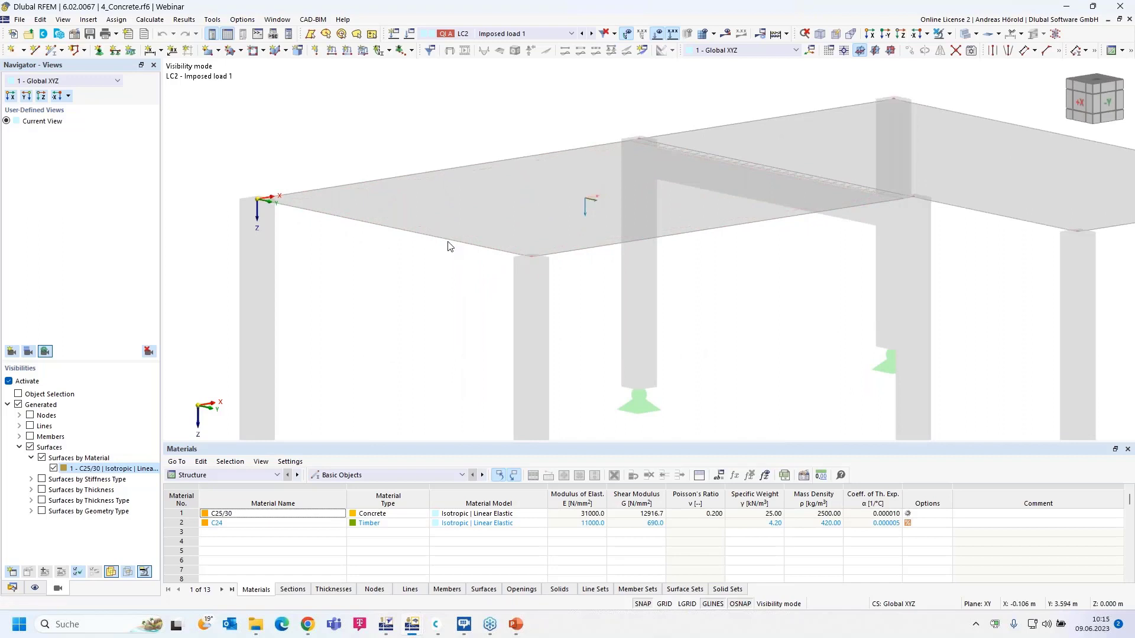
pyautogui.scroll(-3, 330, 328)
pyautogui.scroll(1, 331, 328)
pyautogui.moveTo(336, 317)
pyautogui.mouseDown(button='middle')
pyautogui.moveTo(345, 301)
pyautogui.moveTo(330, 312)
pyautogui.mouseUp(button='middle')
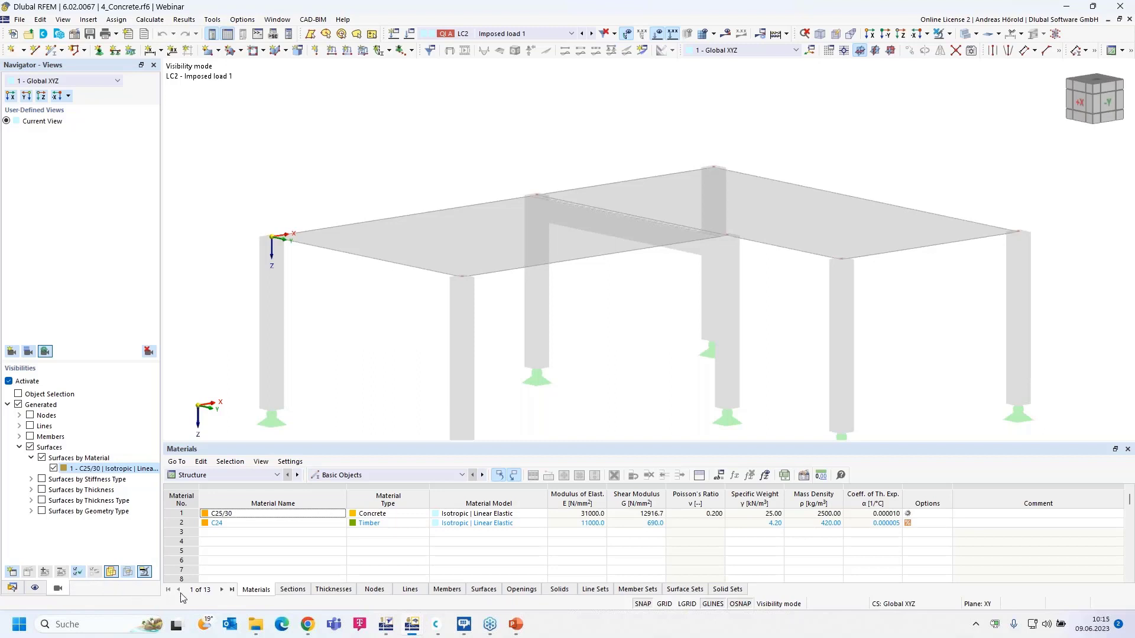
pyautogui.click(144, 571)
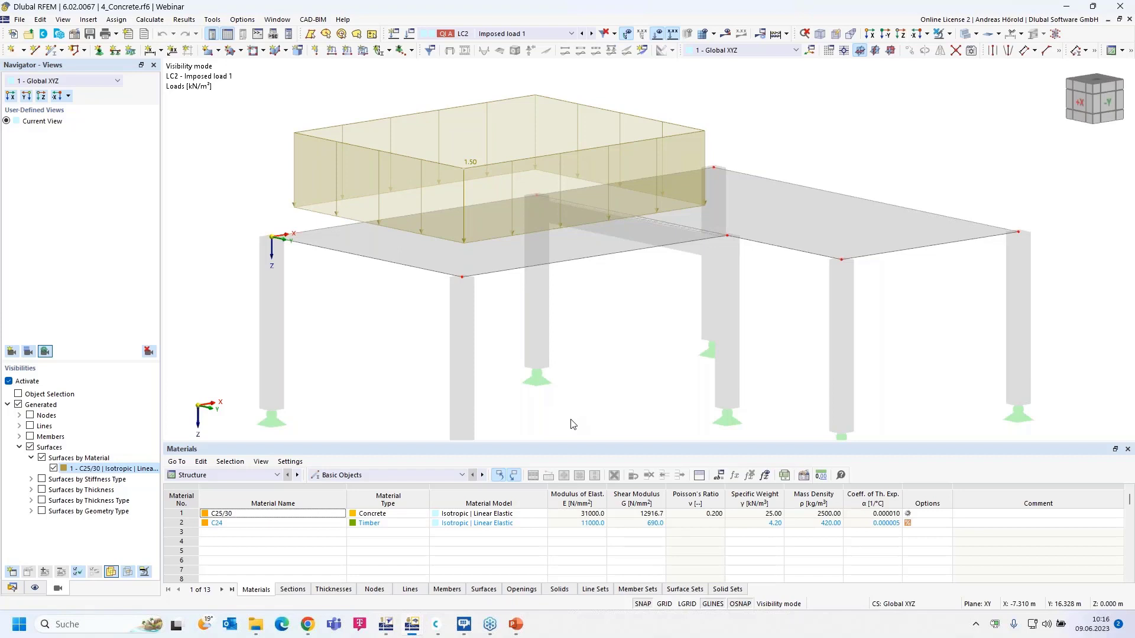
pyautogui.click(145, 572)
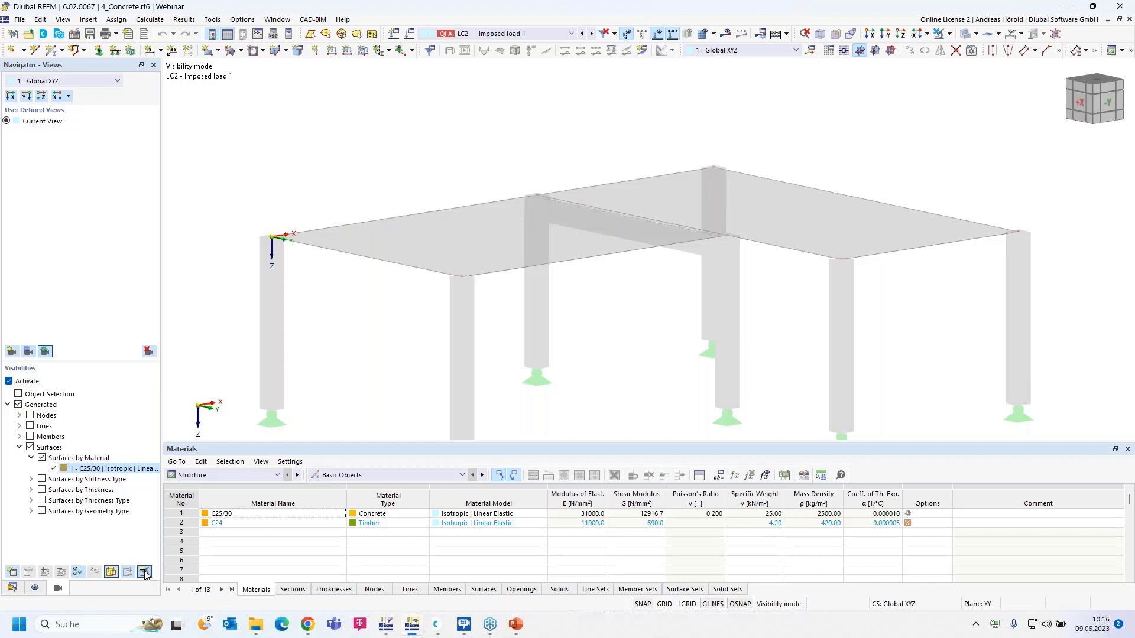
pyautogui.click(145, 572)
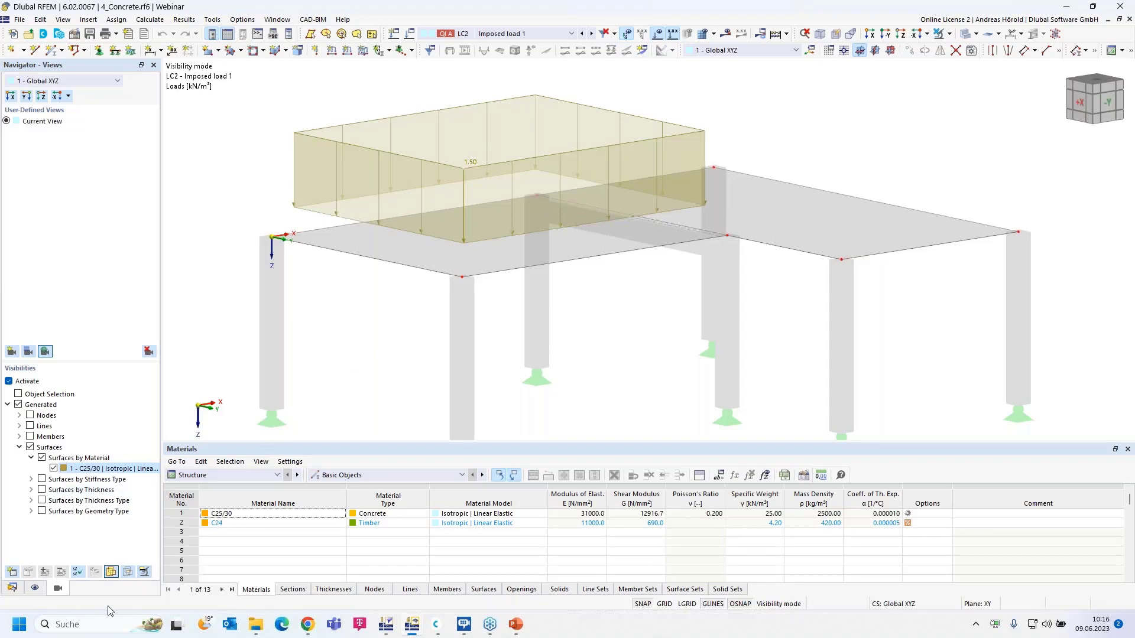
# Switch from the concrete model to the 5_Steel hall model
pyautogui.click(11, 587)
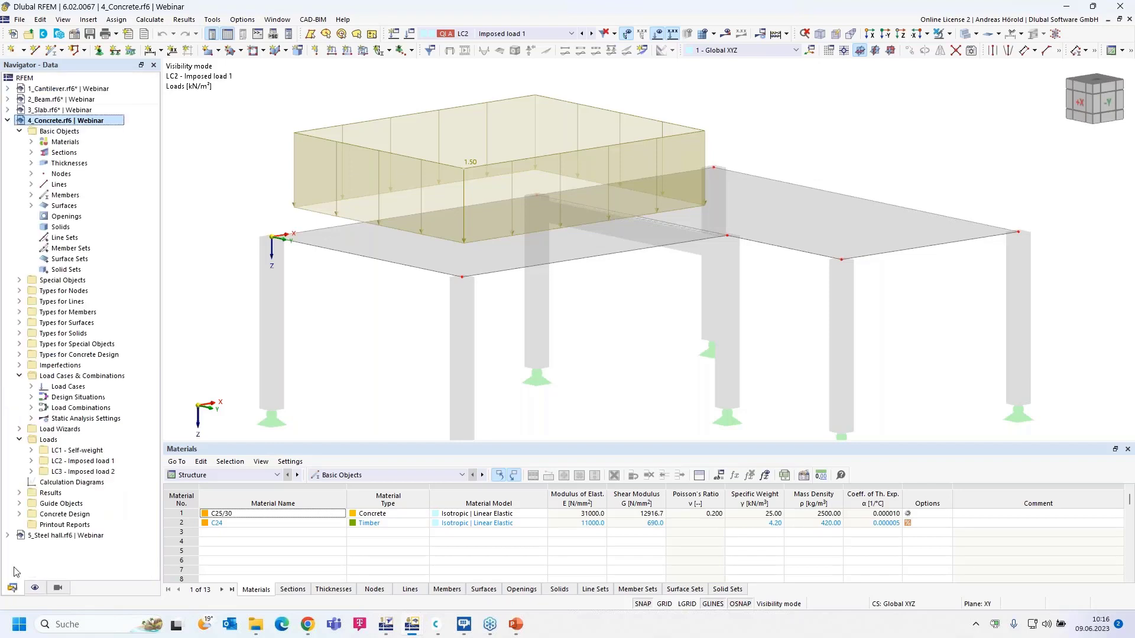
pyautogui.click(8, 121)
pyautogui.click(62, 132)
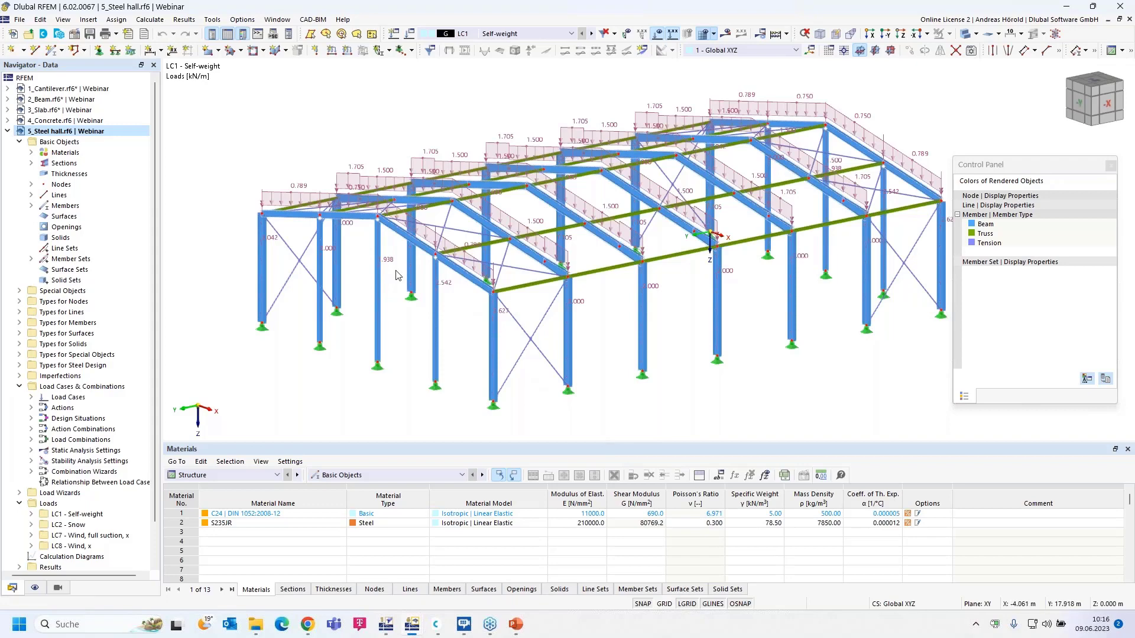
# Isolate the front gable's rafter member set using visibility by selected and related objects, and hide the loads
pyautogui.scroll(4, 296, 241)
pyautogui.moveTo(294, 242); pyautogui.dragTo(297, 241, button='middle')
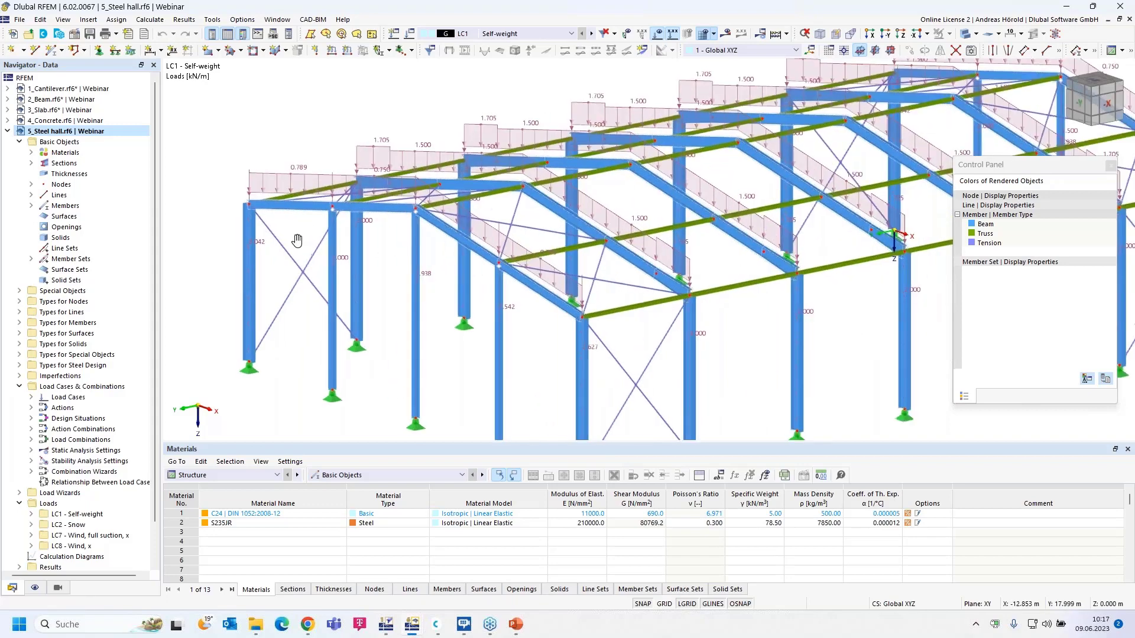
pyautogui.scroll(3, 297, 240)
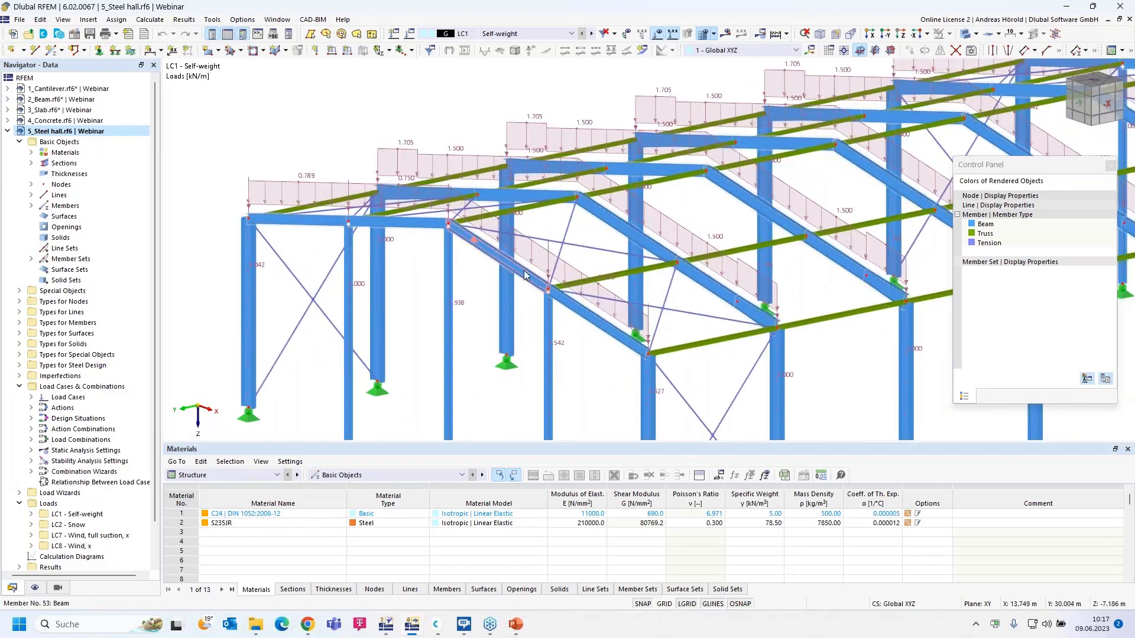
pyautogui.scroll(2, 498, 263)
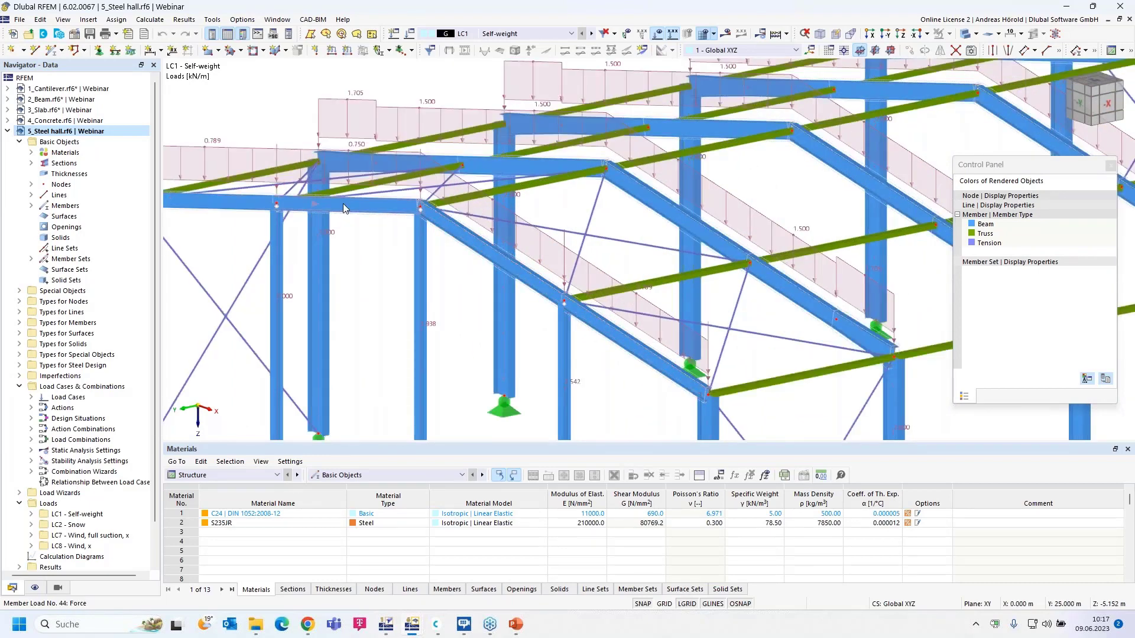
pyautogui.scroll(2, 523, 281)
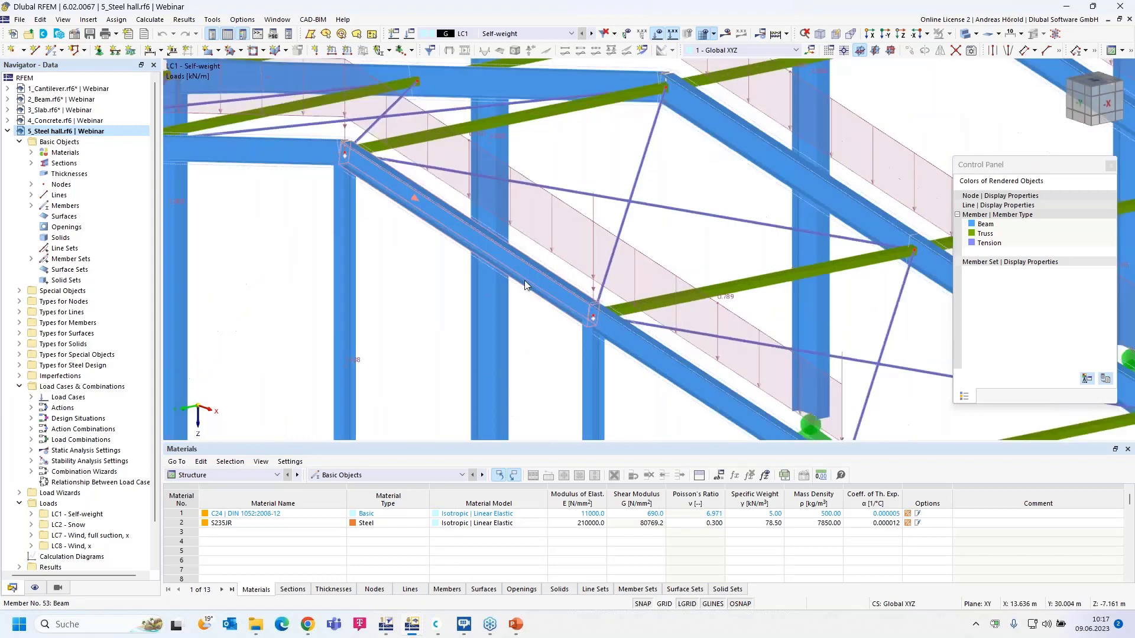
pyautogui.scroll(2, 524, 280)
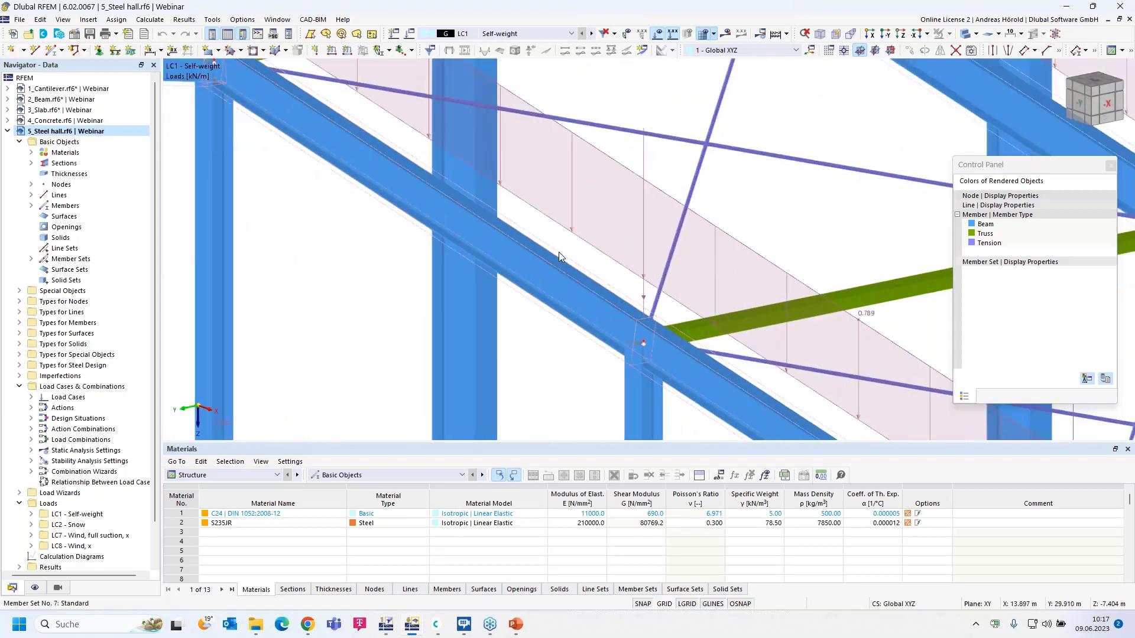
pyautogui.click(949, 34)
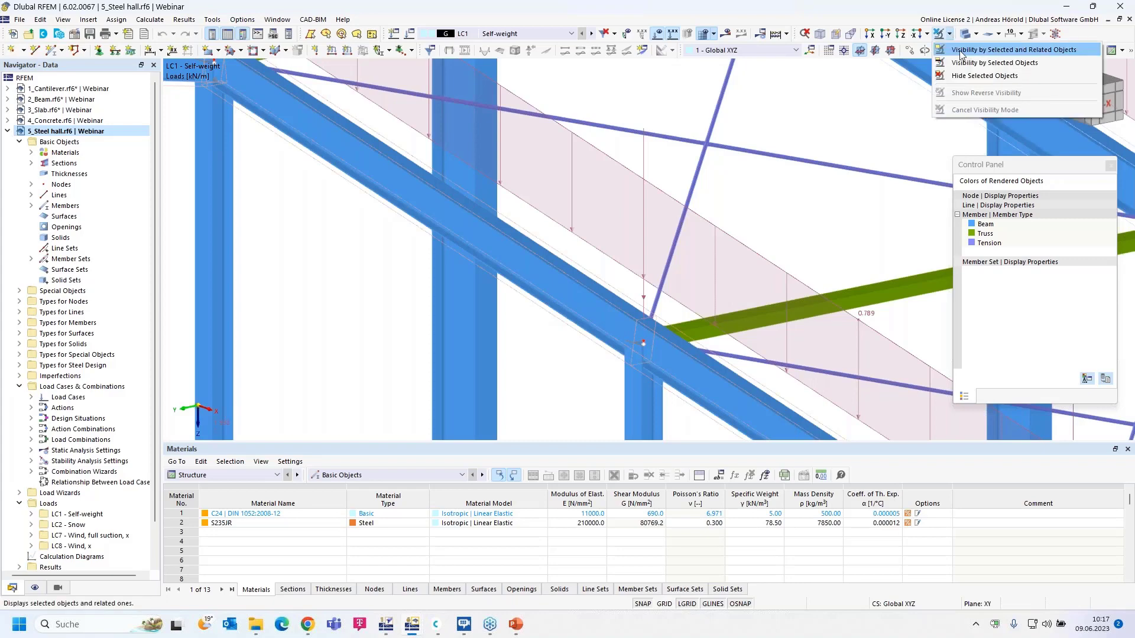
pyautogui.click(959, 51)
pyautogui.scroll(-5, 644, 218)
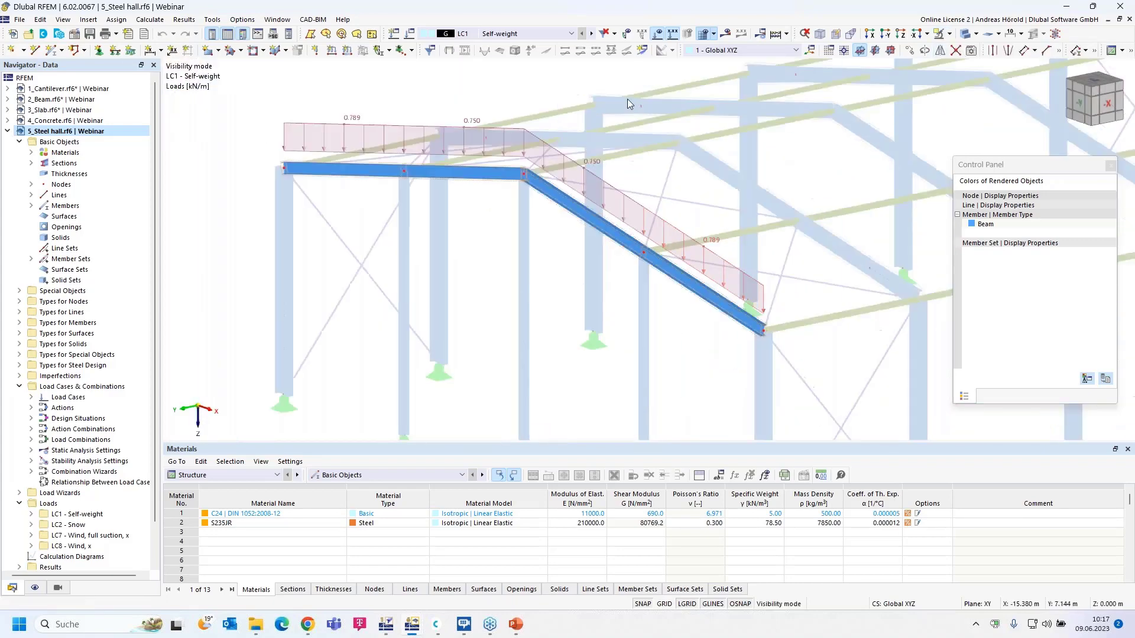
pyautogui.click(657, 33)
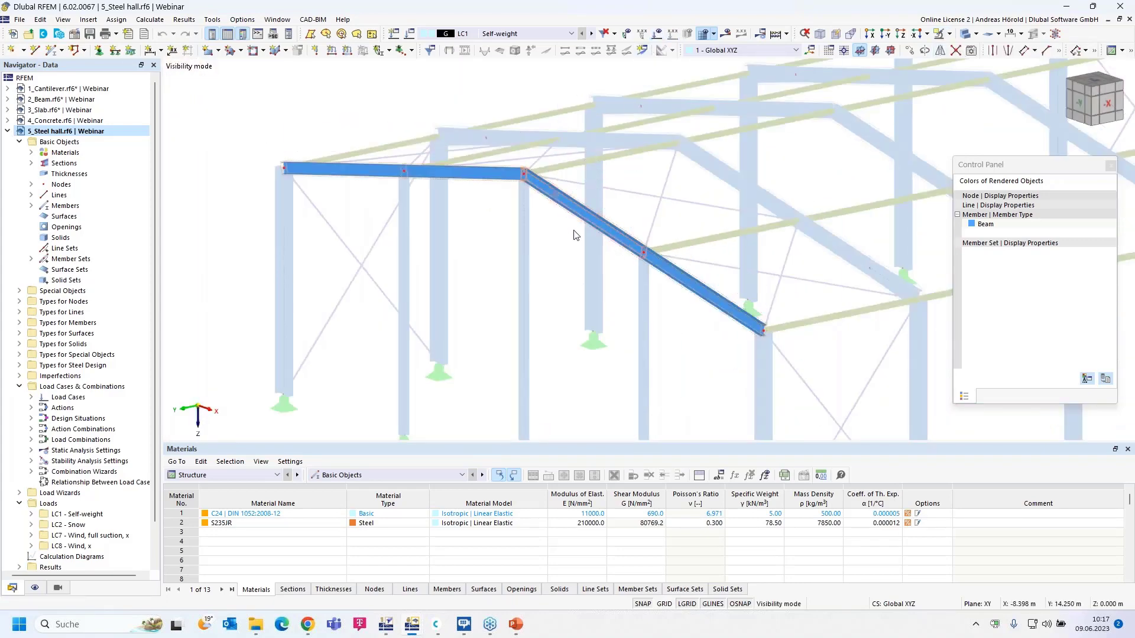
# Open the nodal supports of the 2D - 4 degrees of freedom boundary conditions assigned to the front rafter's Obergurt member set
pyautogui.scroll(1, 571, 264)
pyautogui.scroll(1, 572, 264)
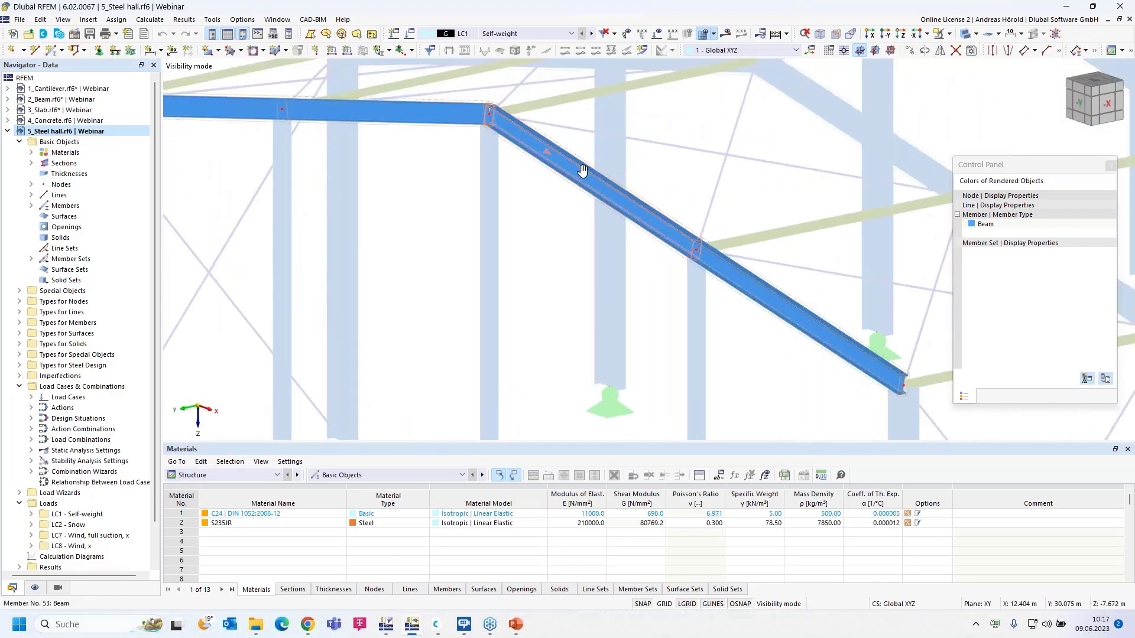
pyautogui.scroll(2, 576, 269)
pyautogui.scroll(3, 580, 274)
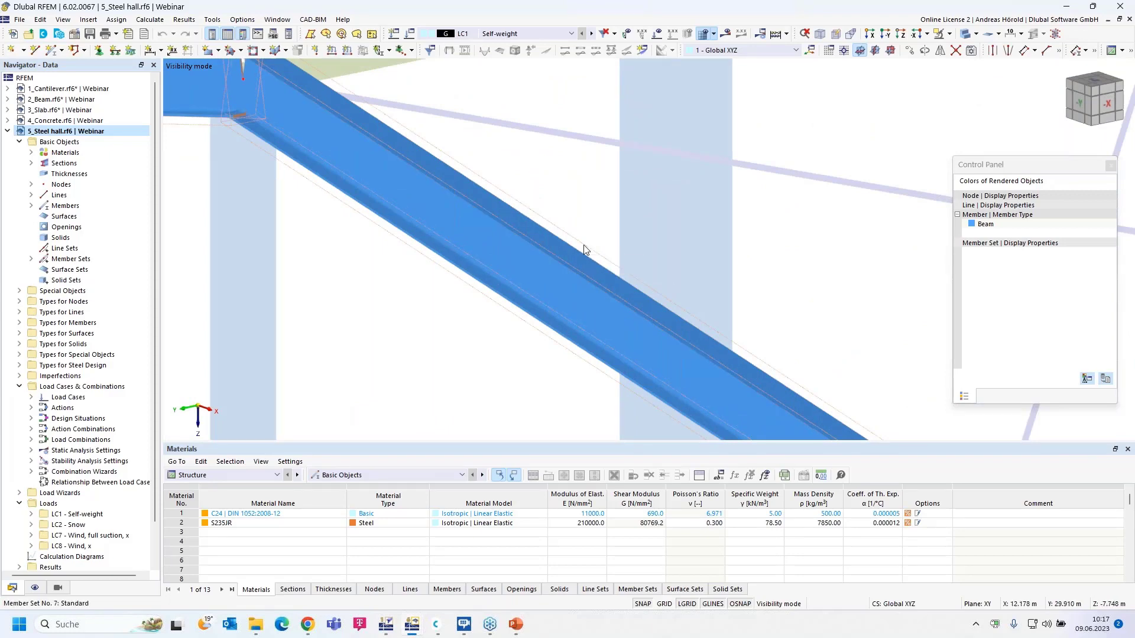
pyautogui.doubleClick(584, 249)
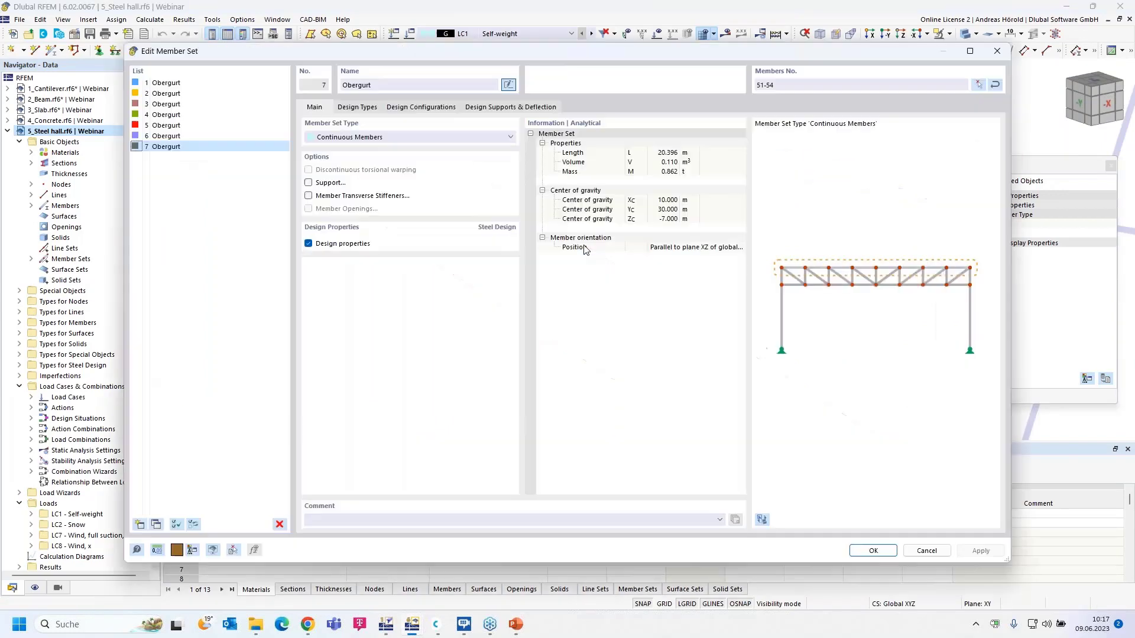
pyautogui.click(355, 108)
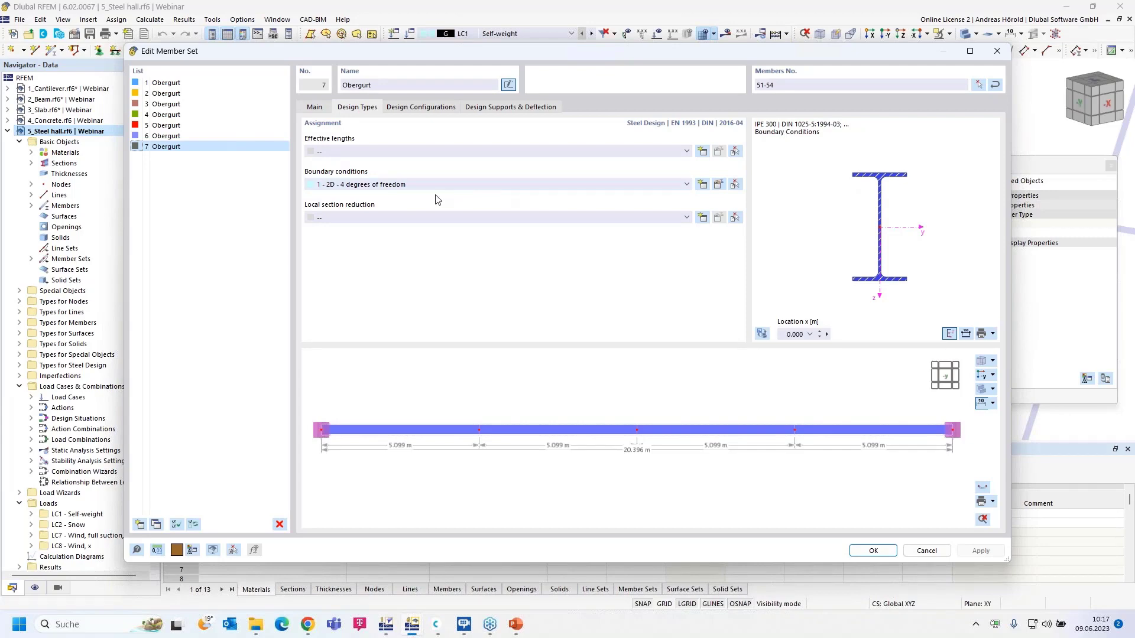
pyautogui.click(718, 185)
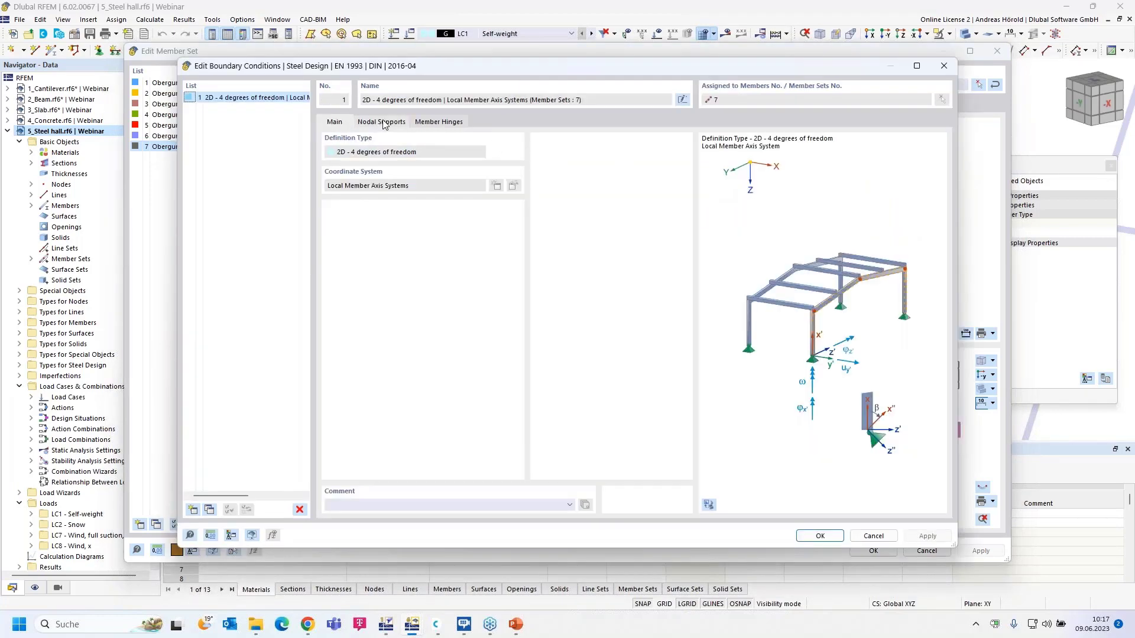
pyautogui.click(384, 122)
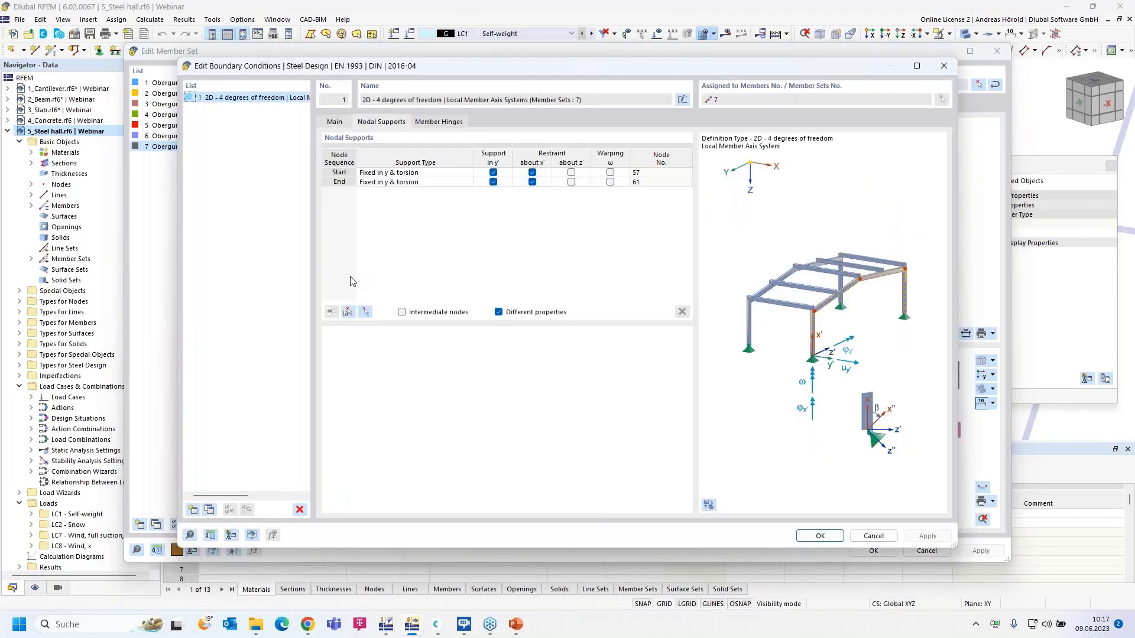
# Import the member set's intermediate nodes into the boundary conditions, fix nodes 58, 59 and 60 in y', and accept the member set changes
pyautogui.click(349, 313)
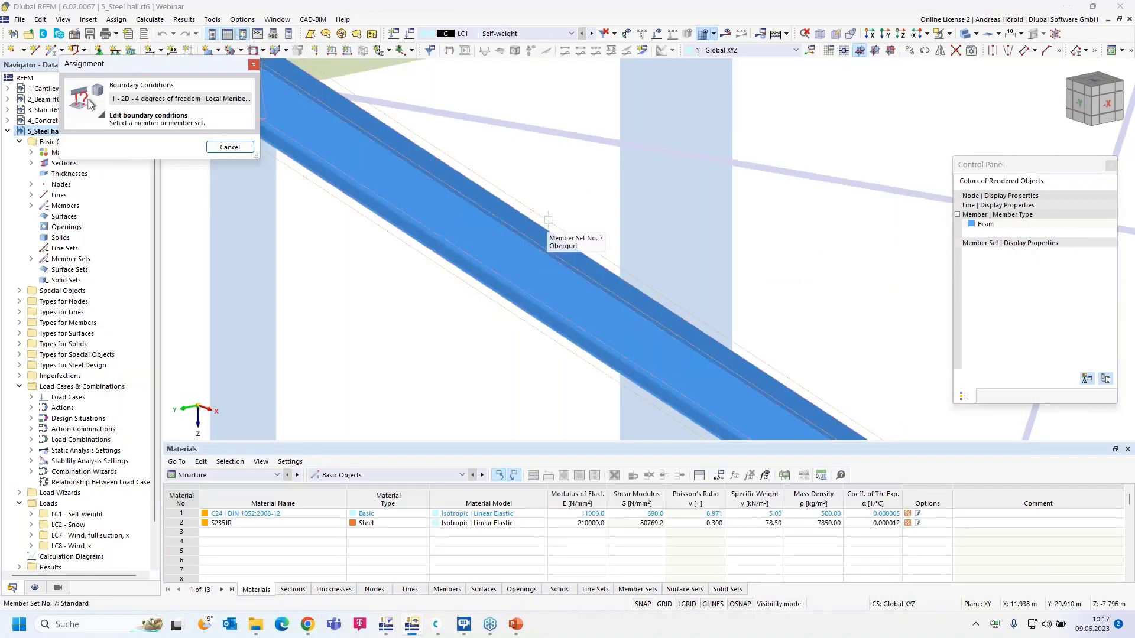
pyautogui.click(541, 227)
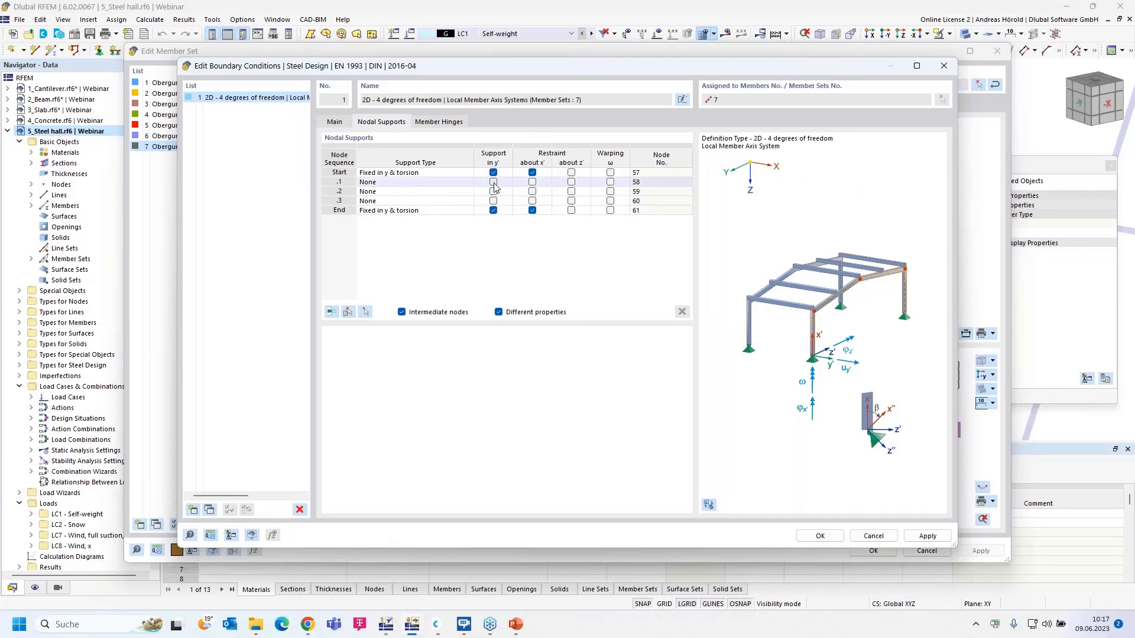
pyautogui.click(493, 182)
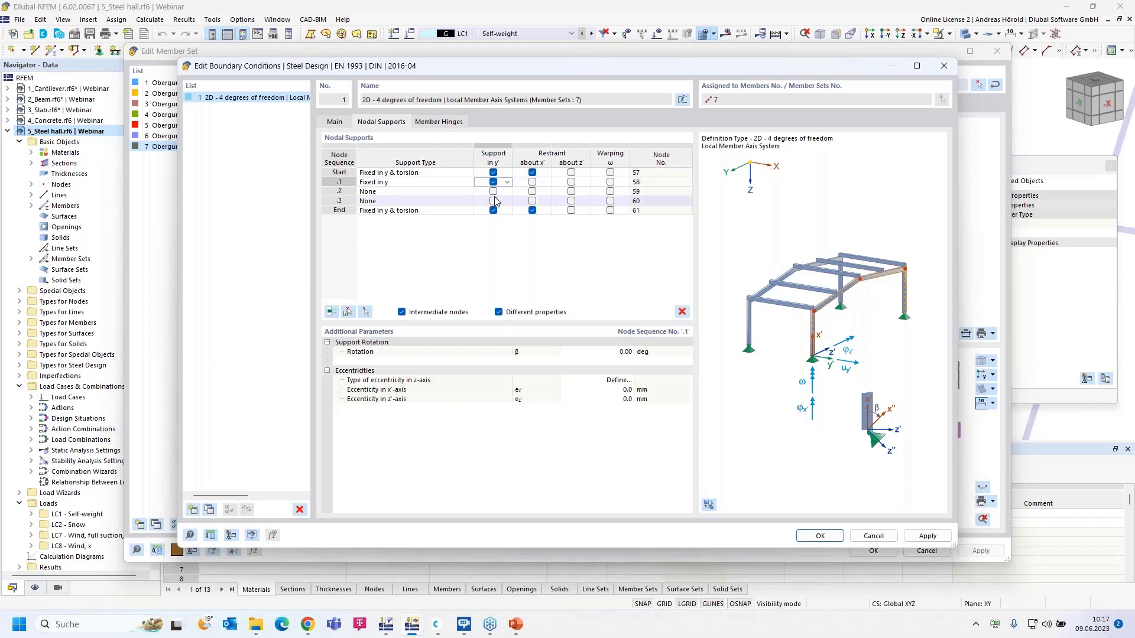
pyautogui.click(493, 192)
pyautogui.click(494, 202)
pyautogui.click(493, 201)
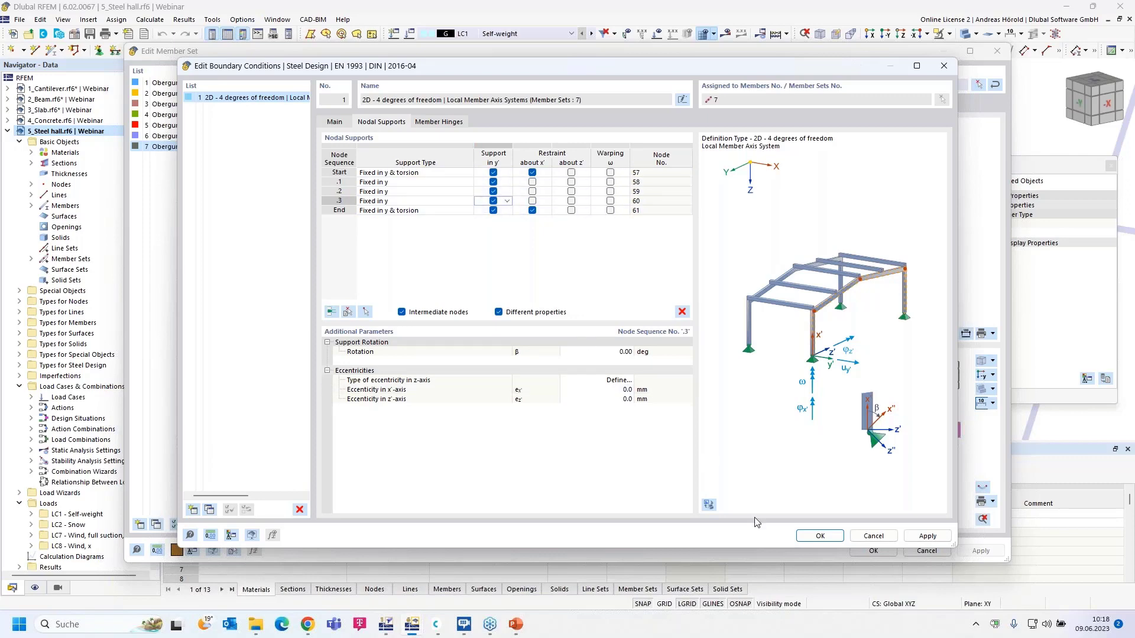
pyautogui.click(816, 536)
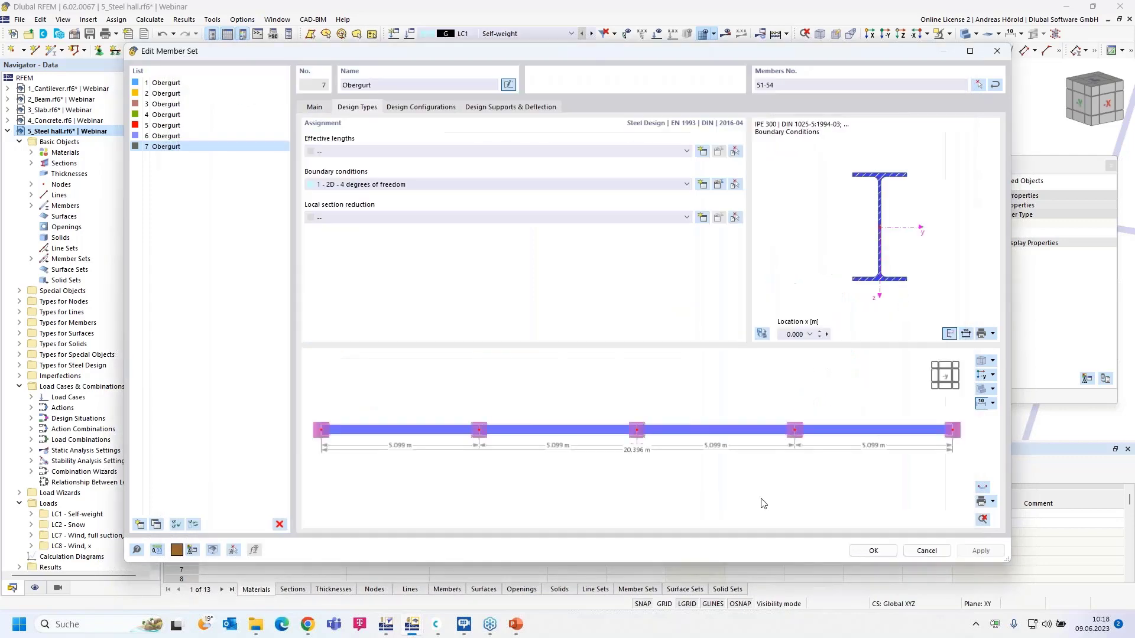
pyautogui.keyDown('ctrl'); pyautogui.moveTo(725, 399); pyautogui.dragTo(680, 410, button='middle'); pyautogui.keyUp('ctrl')
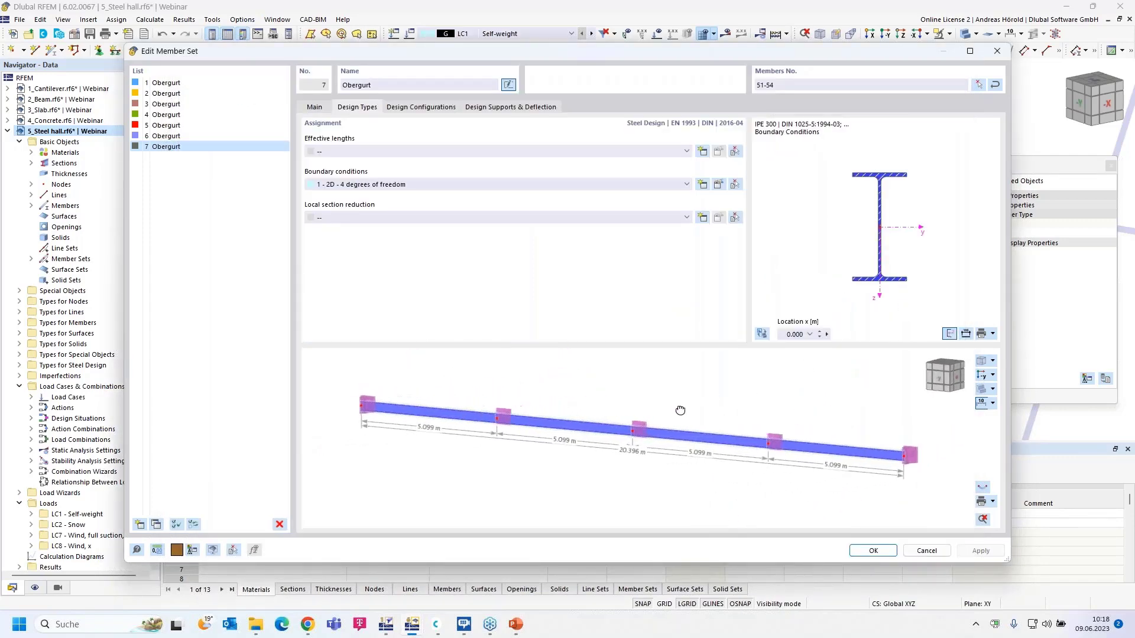
pyautogui.click(866, 552)
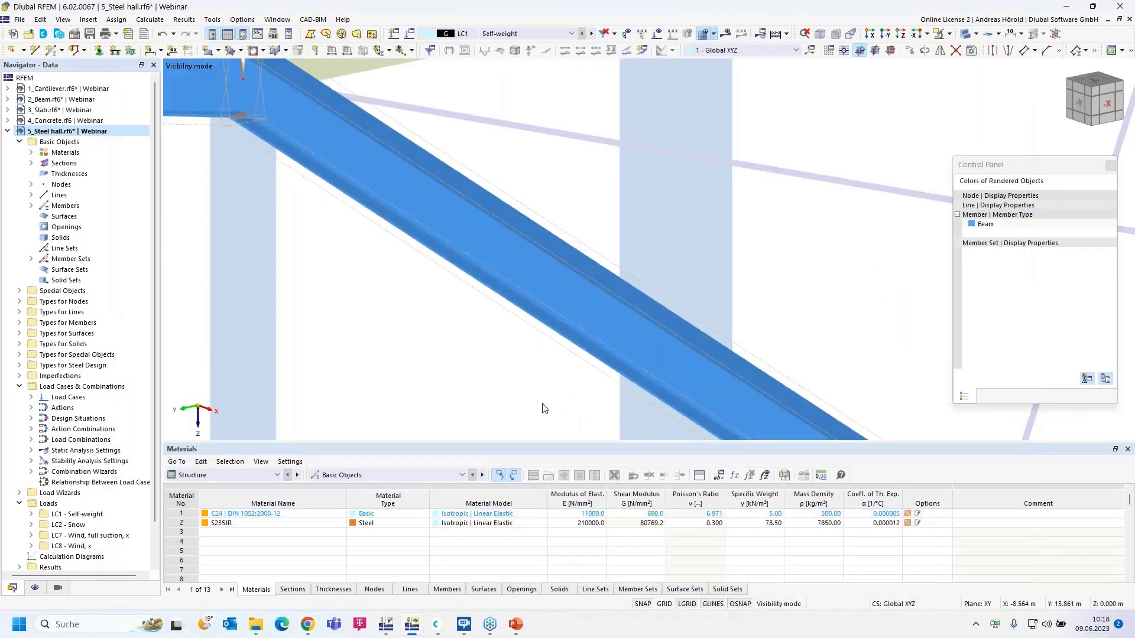
# Show the objects to design in the Steel Design input data and run the steel design calculation
pyautogui.click(237, 477)
pyautogui.click(260, 553)
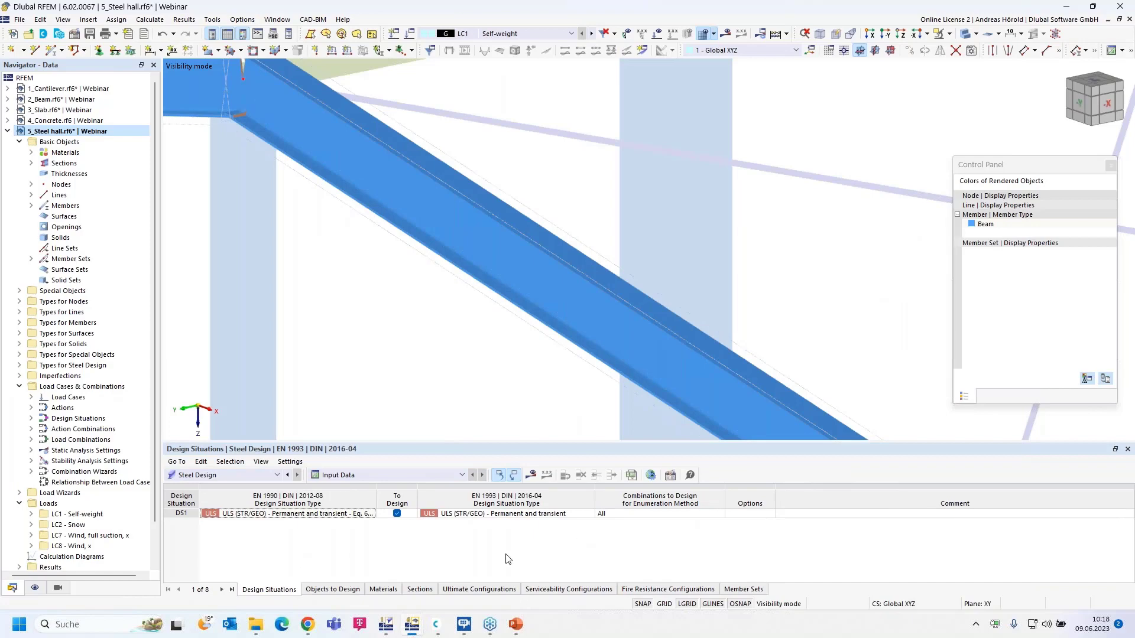
pyautogui.click(327, 590)
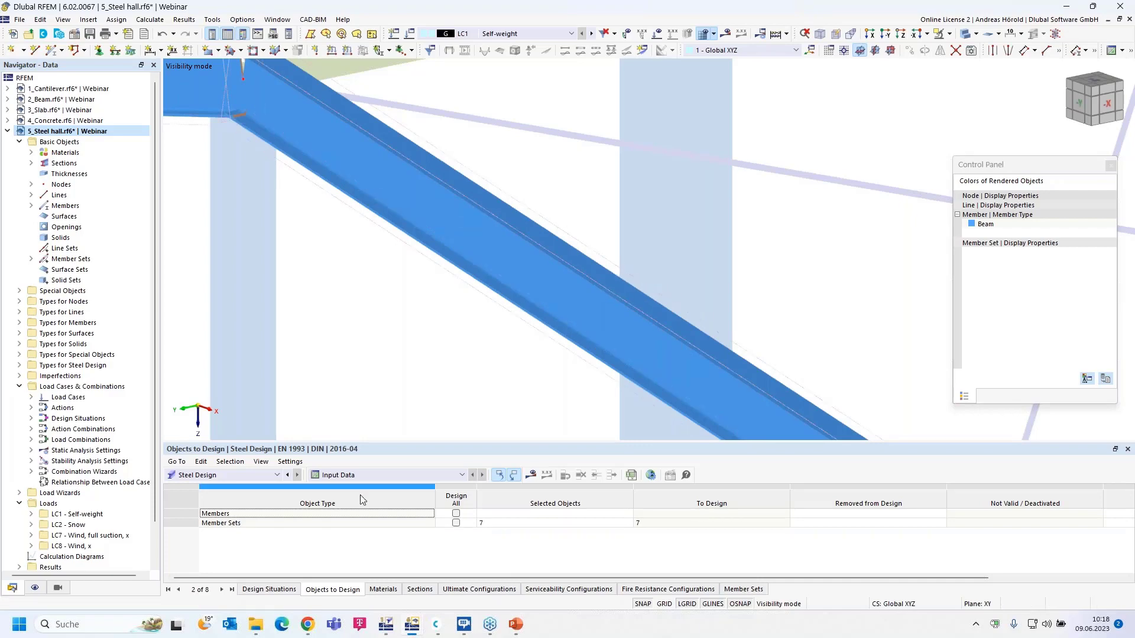
pyautogui.click(534, 472)
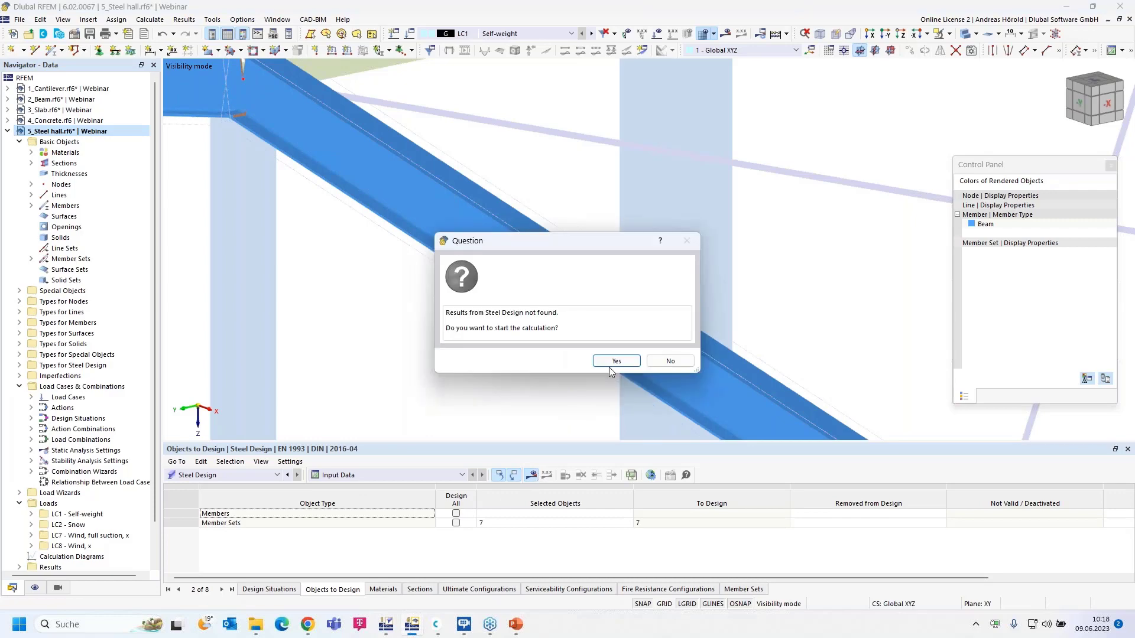
pyautogui.click(614, 357)
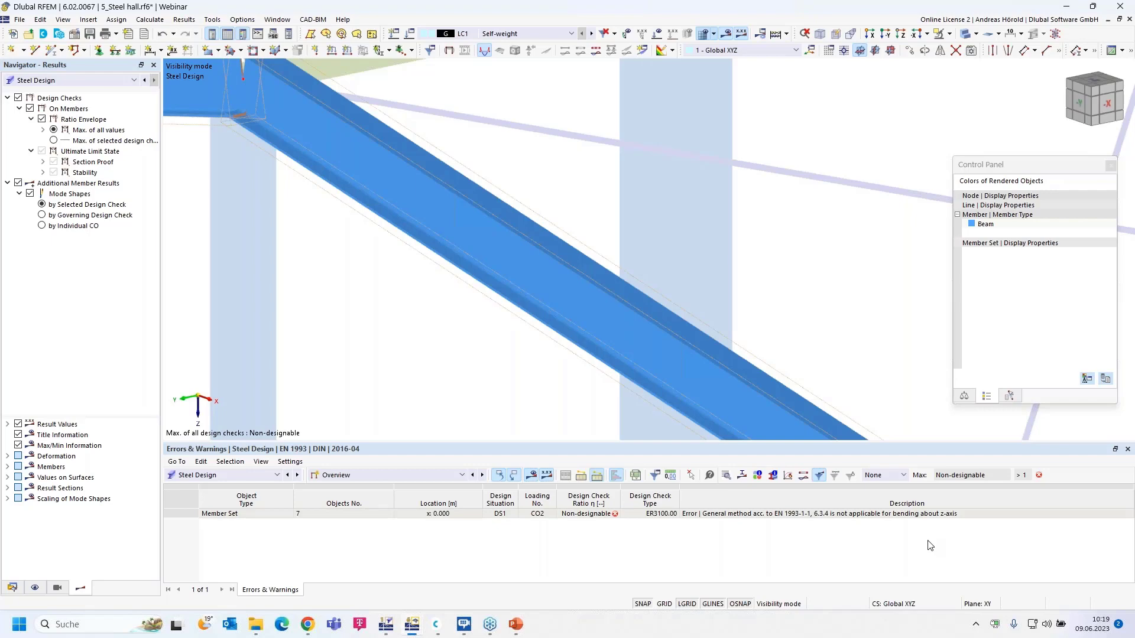
pyautogui.click(847, 559)
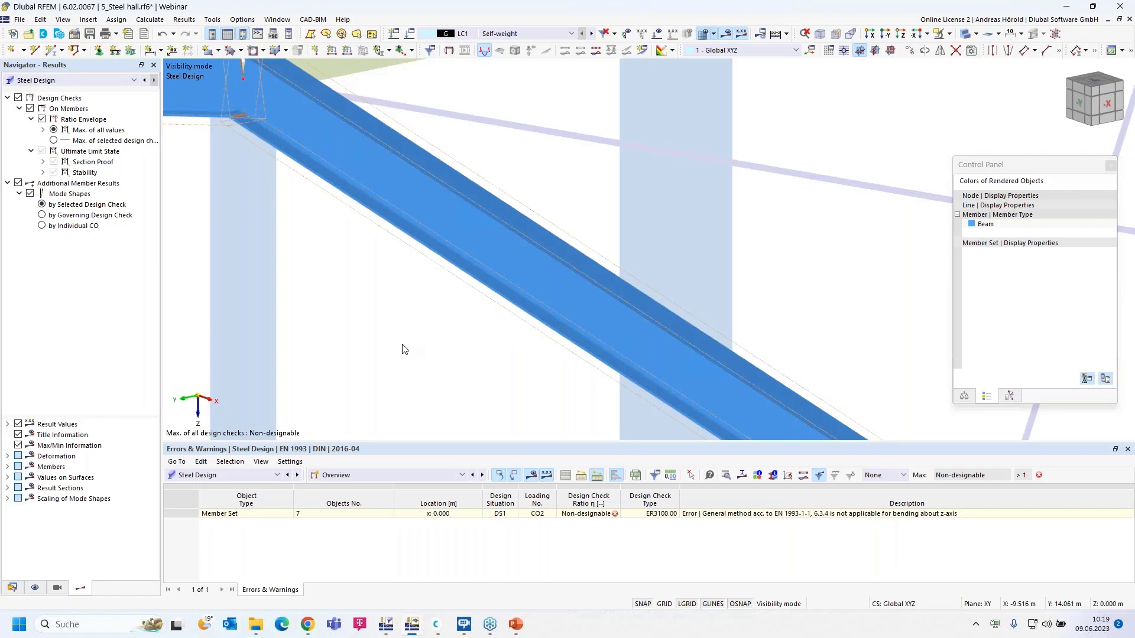
# Open the stability settings of the Standard ultimate configuration for steel design
pyautogui.scroll(-3, 402, 349)
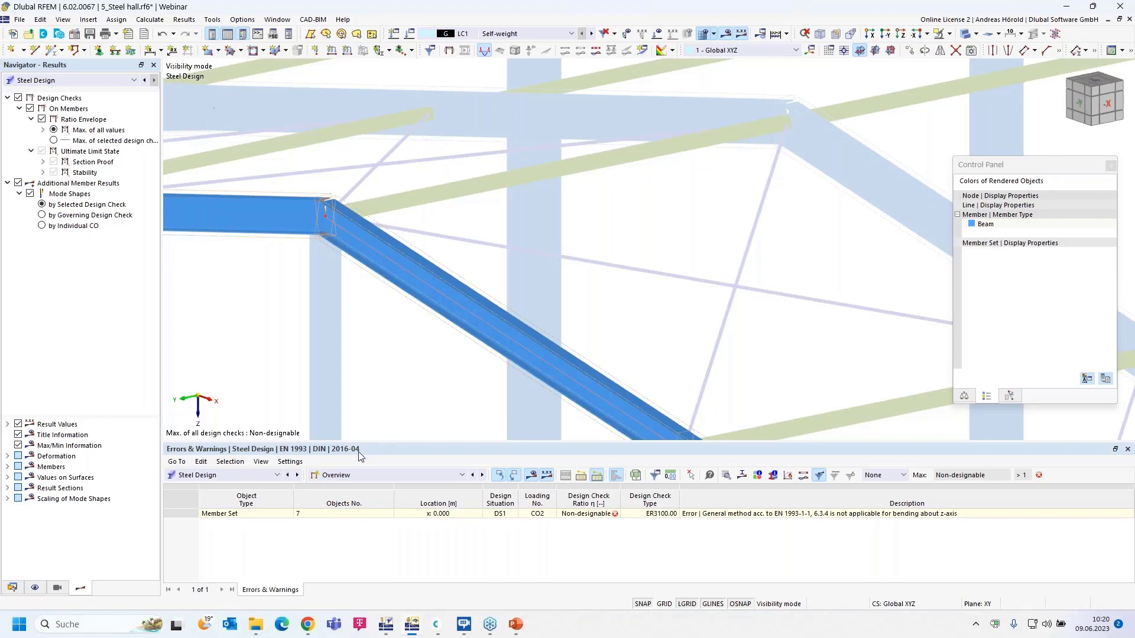
pyautogui.click(12, 588)
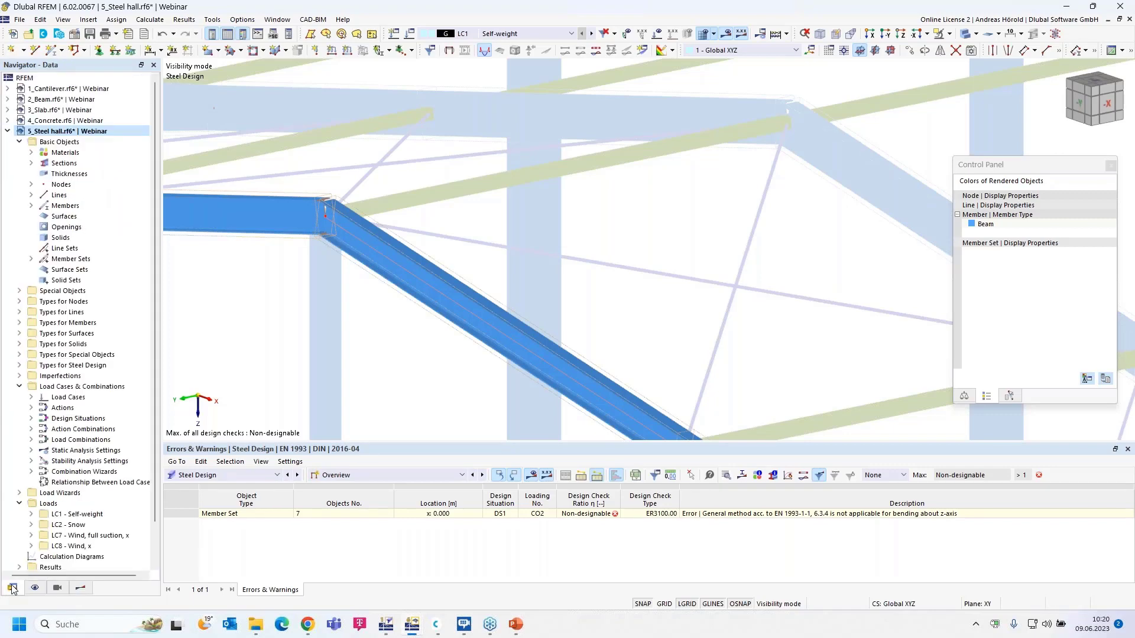
pyautogui.scroll(-2, 48, 490)
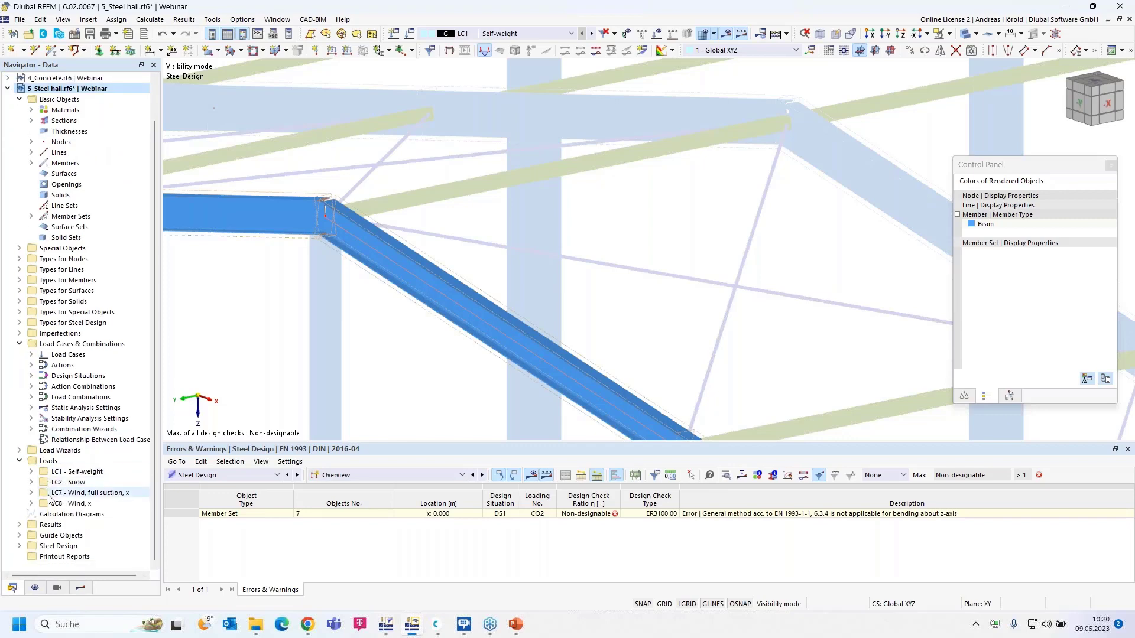
pyautogui.click(20, 547)
pyautogui.click(31, 525)
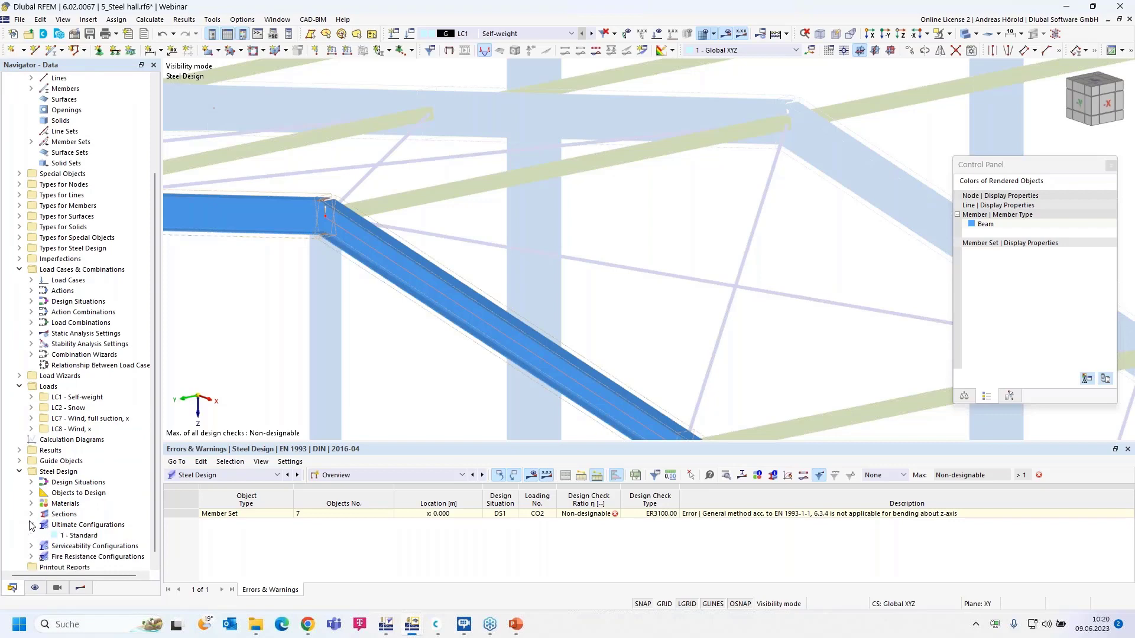
pyautogui.doubleClick(82, 535)
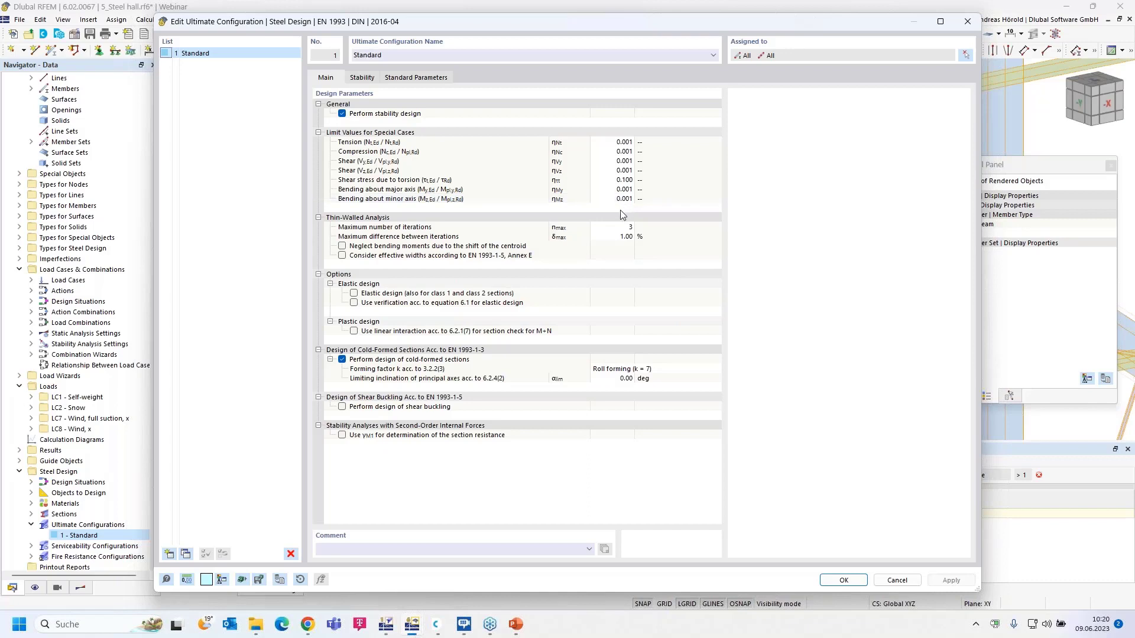
pyautogui.click(363, 78)
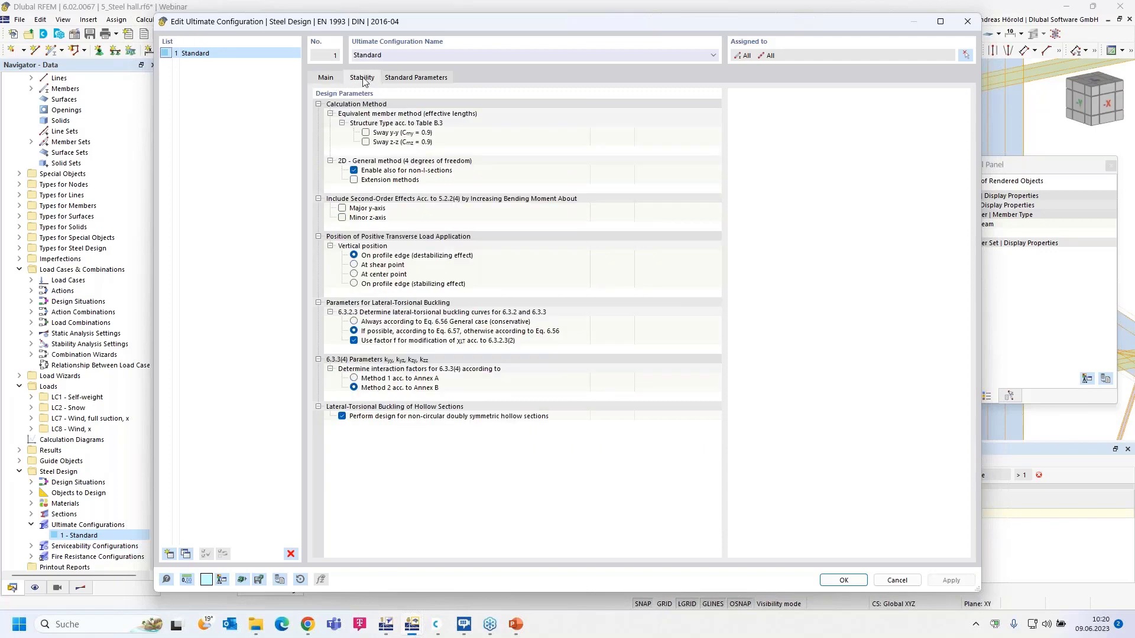
# Try the general method's extension methods with the adapted method for double bending, and close the configuration without keeping any changes
pyautogui.click(355, 180)
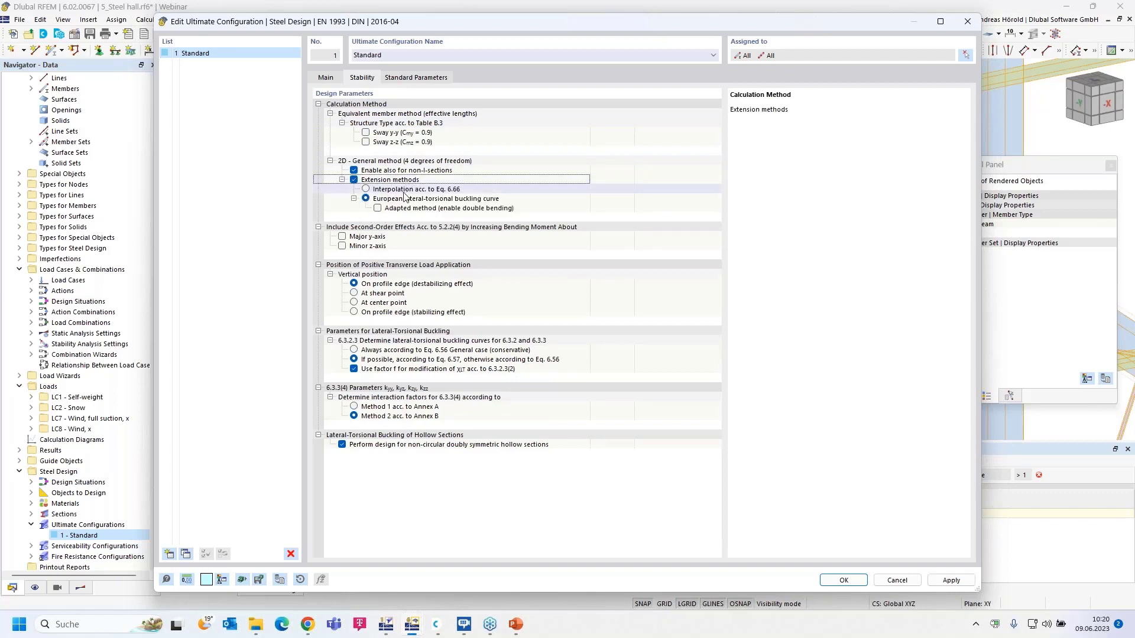
pyautogui.click(379, 208)
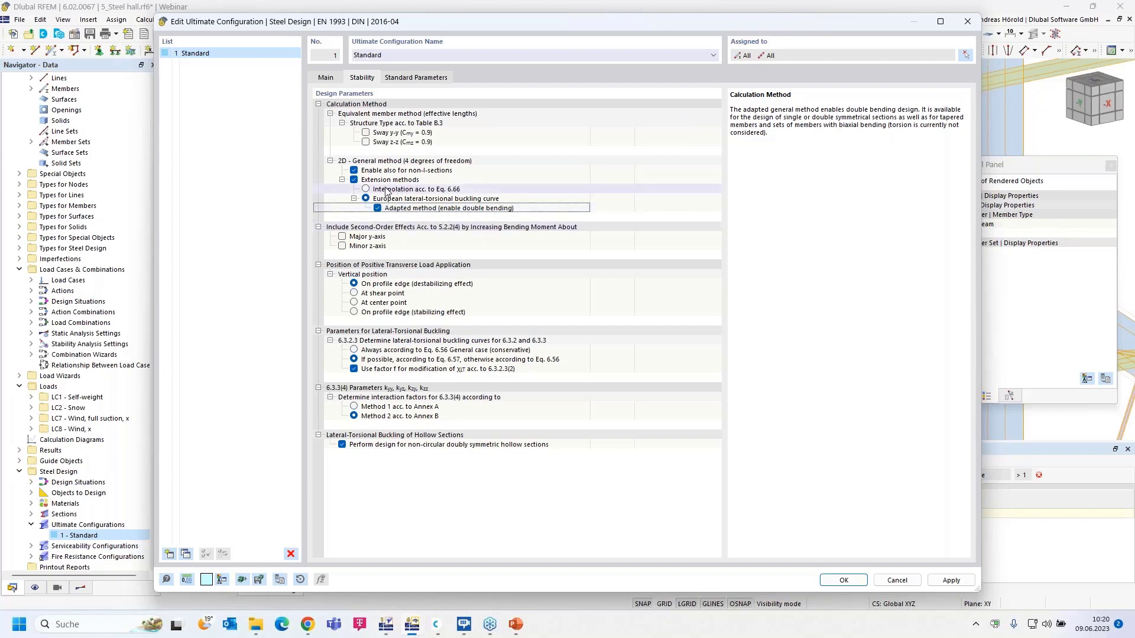
pyautogui.click(353, 180)
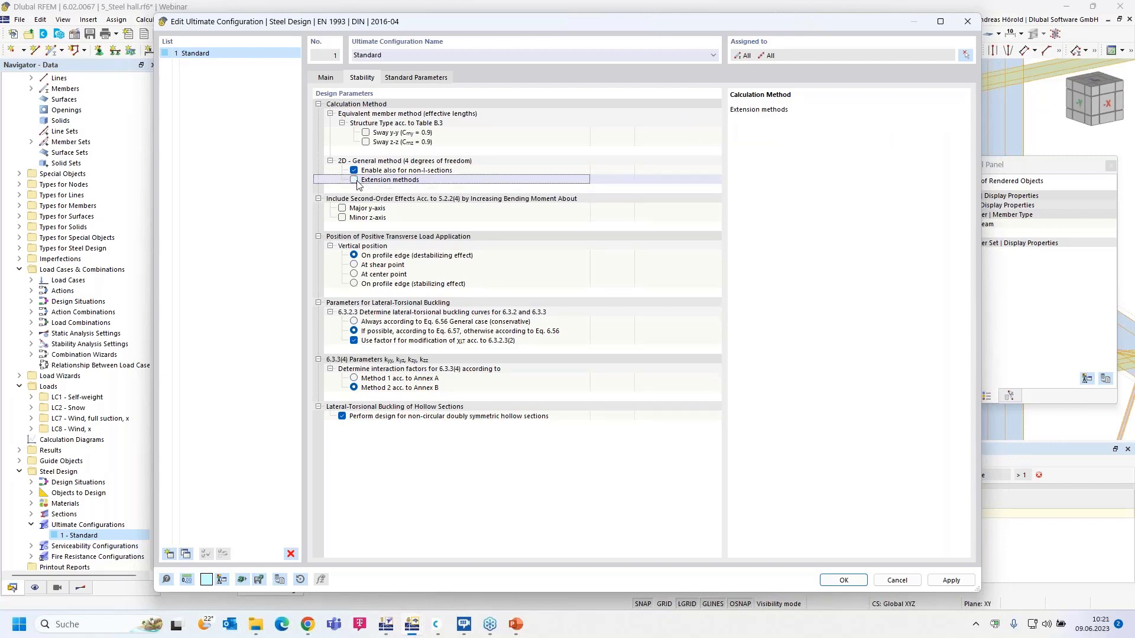
pyautogui.click(844, 580)
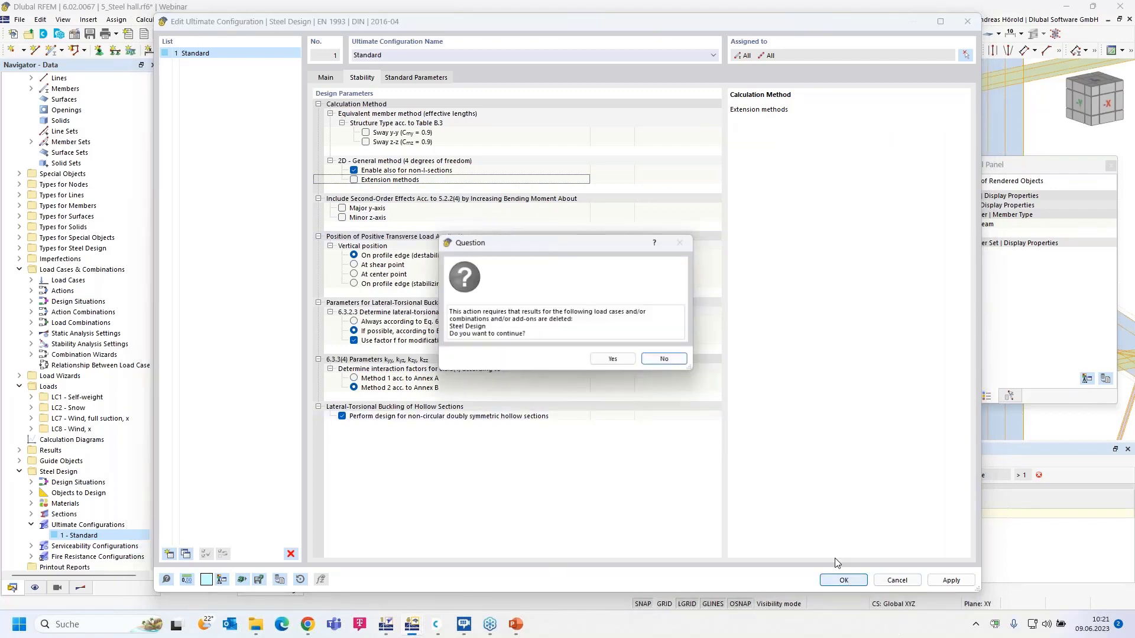
pyautogui.click(670, 362)
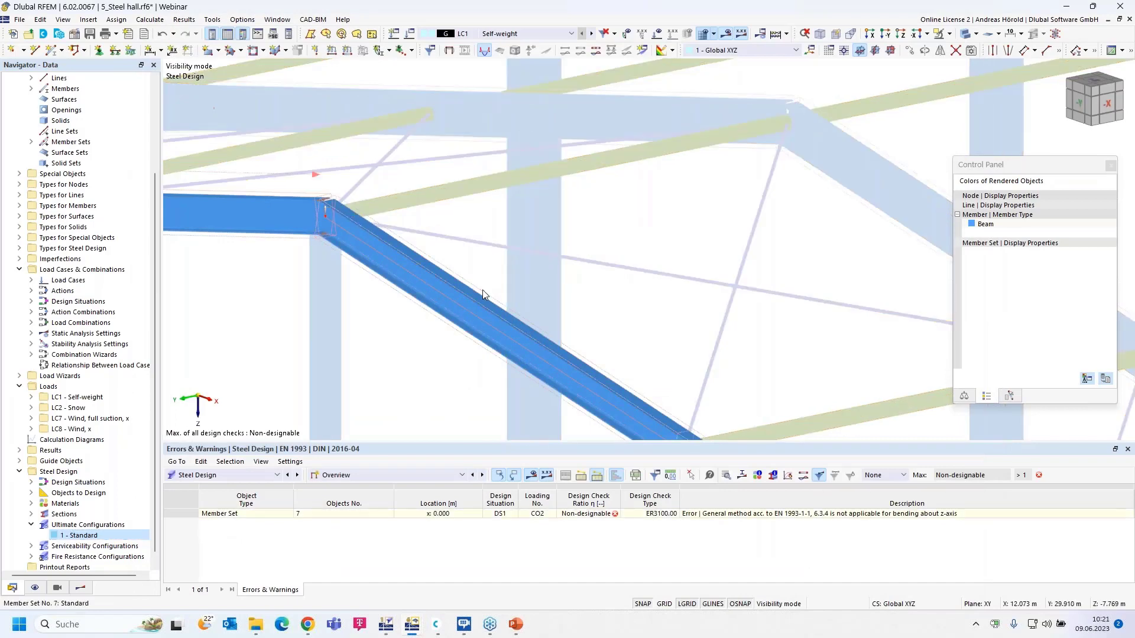
# Remove the boundary conditions from the front rafter's Obergurt member set and assign the 1 - Standard effective lengths instead
pyautogui.doubleClick(482, 289)
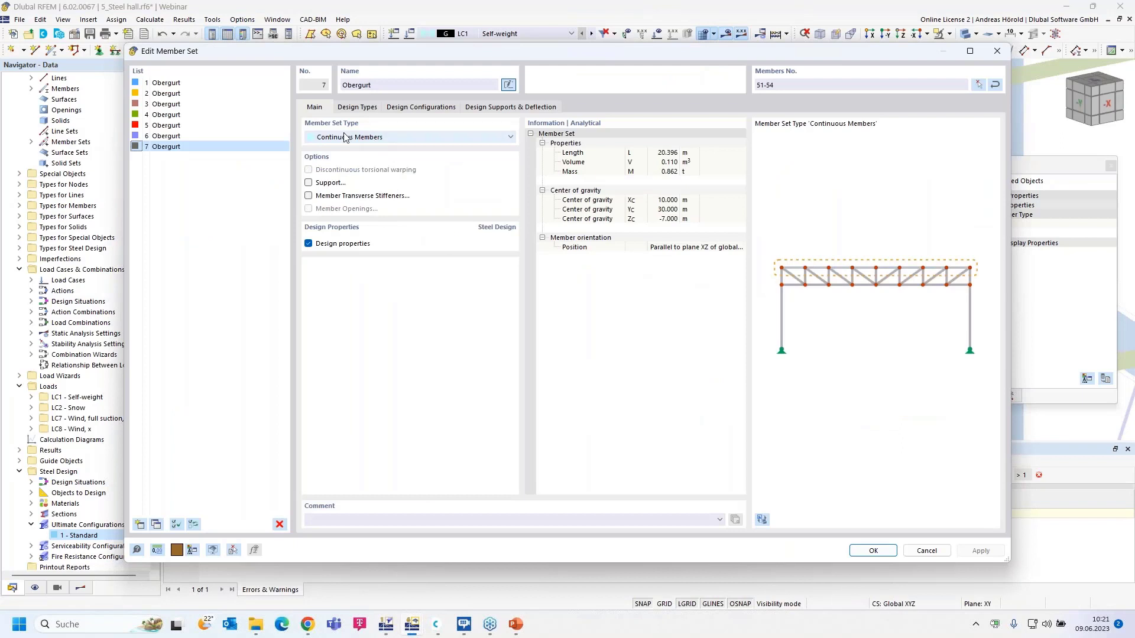
pyautogui.click(357, 108)
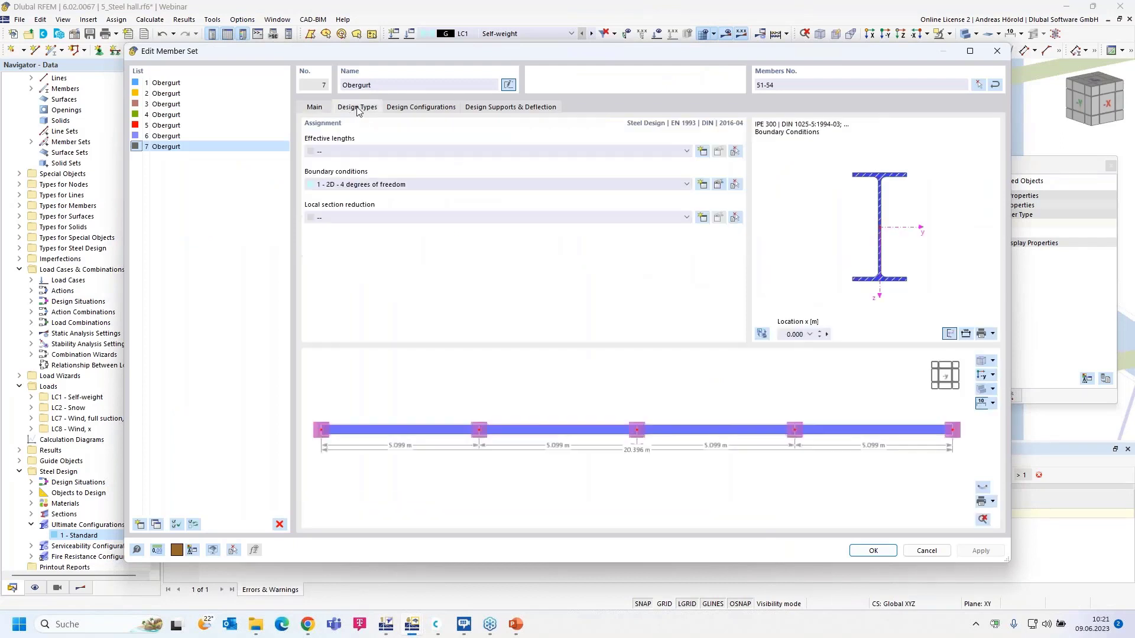
pyautogui.click(418, 185)
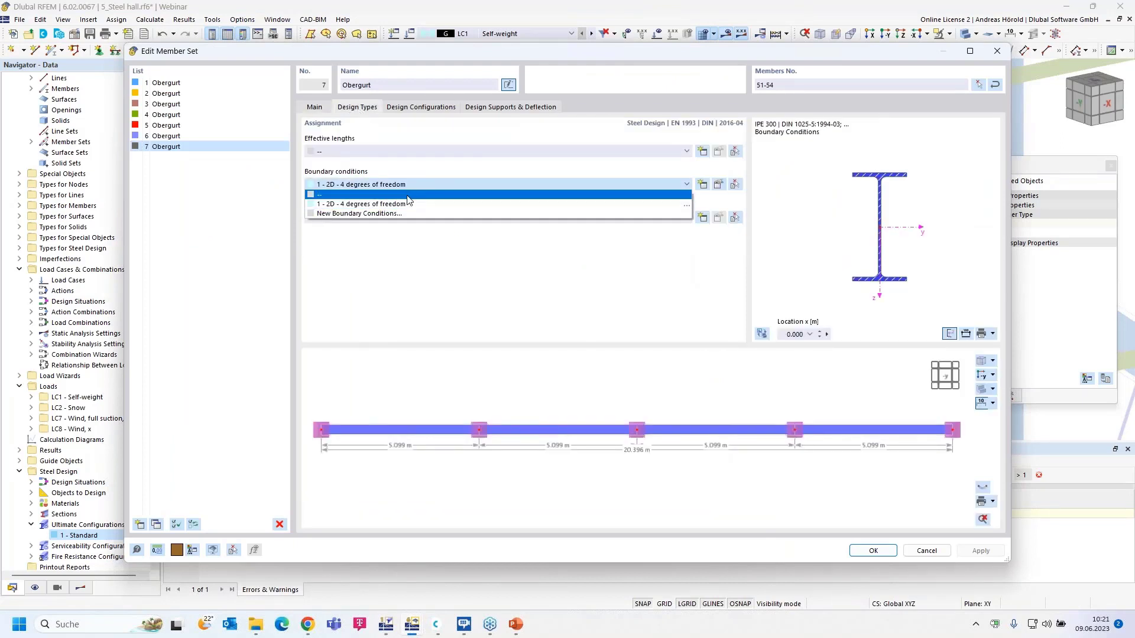
pyautogui.click(407, 195)
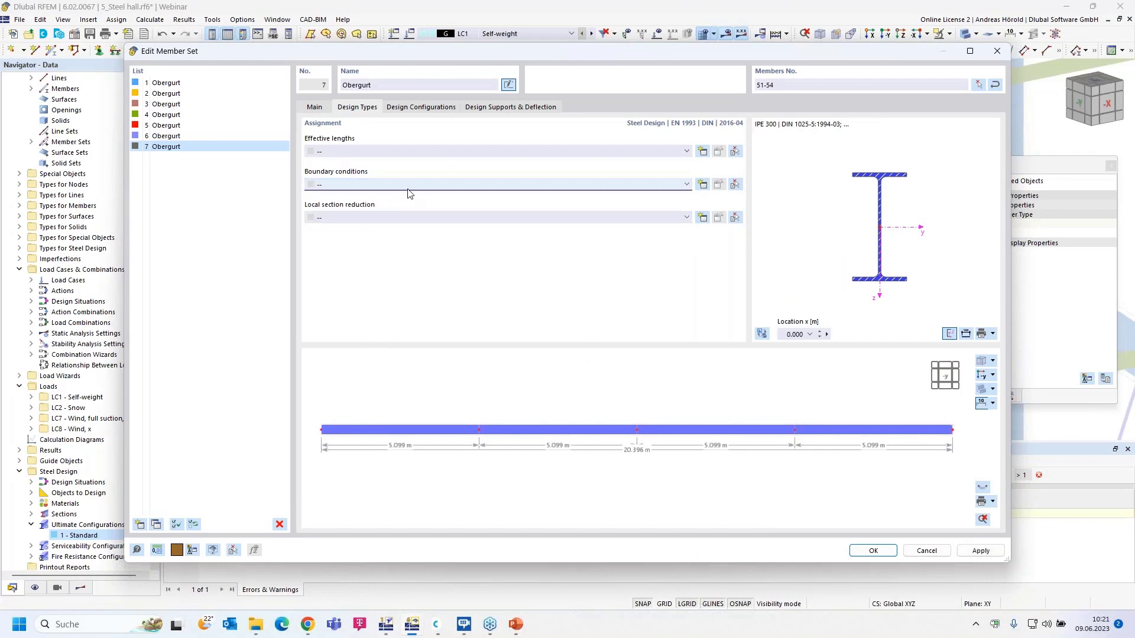
pyautogui.click(414, 152)
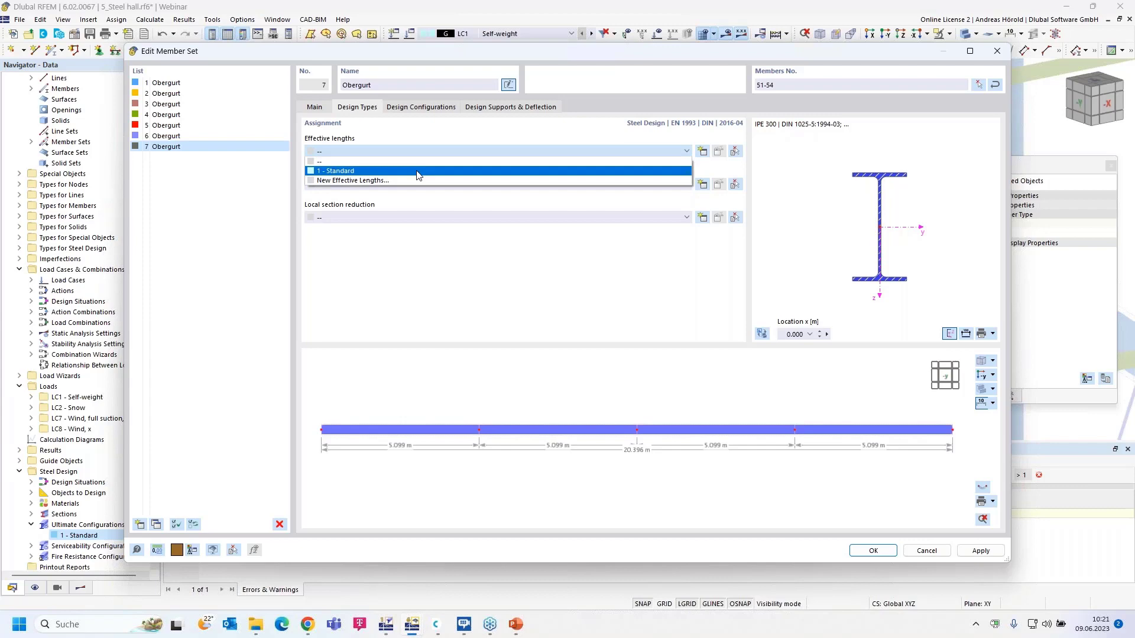
pyautogui.click(418, 172)
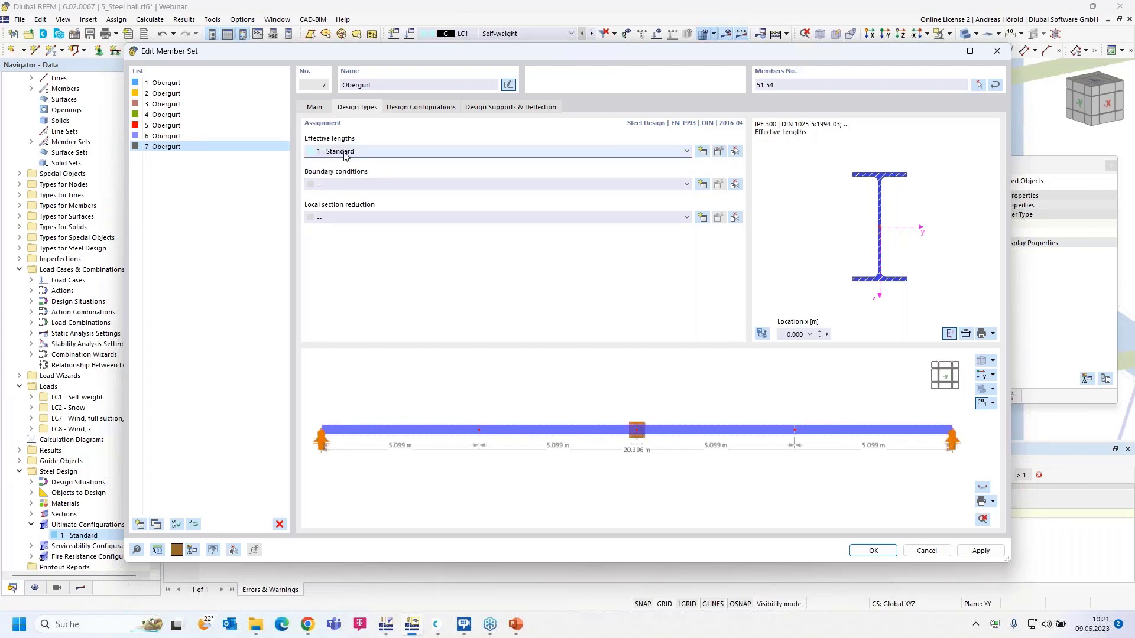
# Open the nodal supports of the Standard effective lengths and import them from the front rafter in the model
pyautogui.click(718, 152)
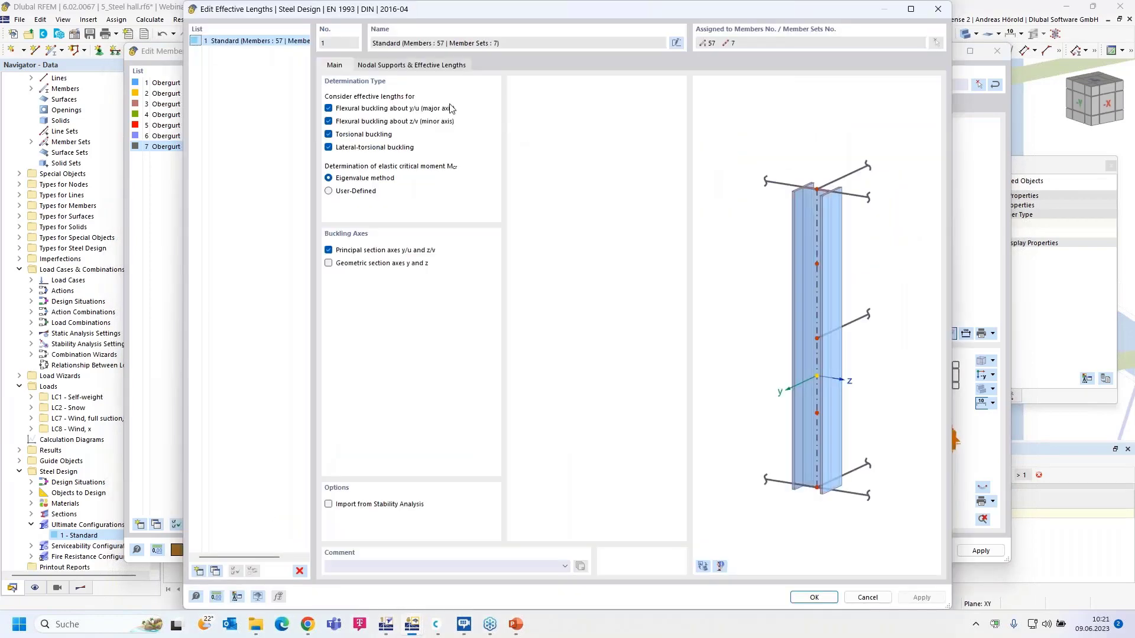
pyautogui.click(382, 66)
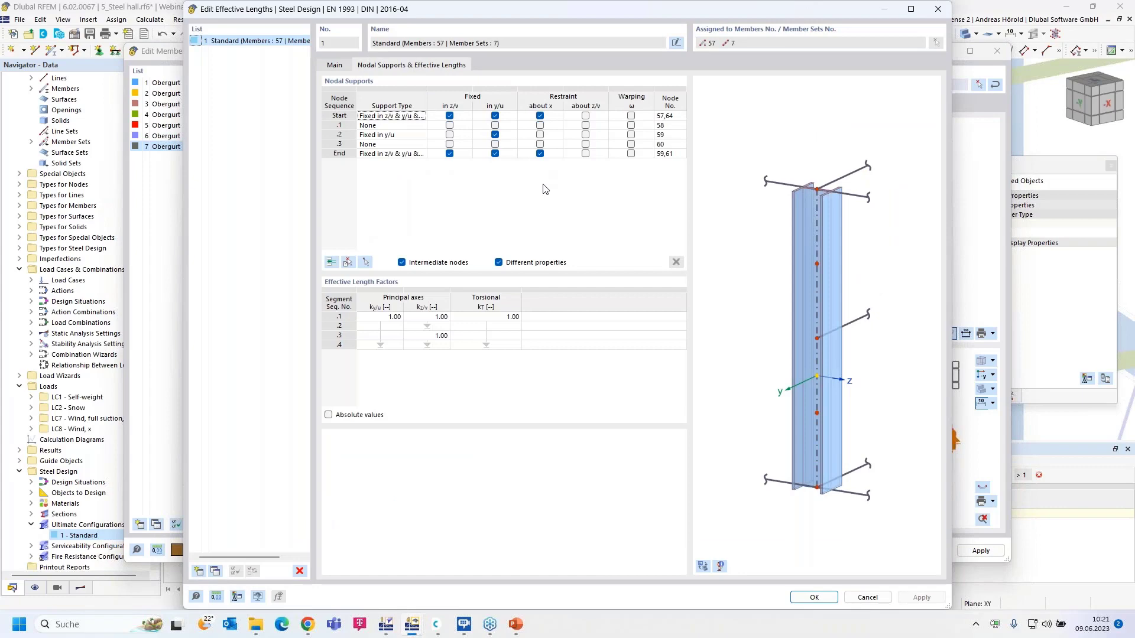
pyautogui.click(347, 262)
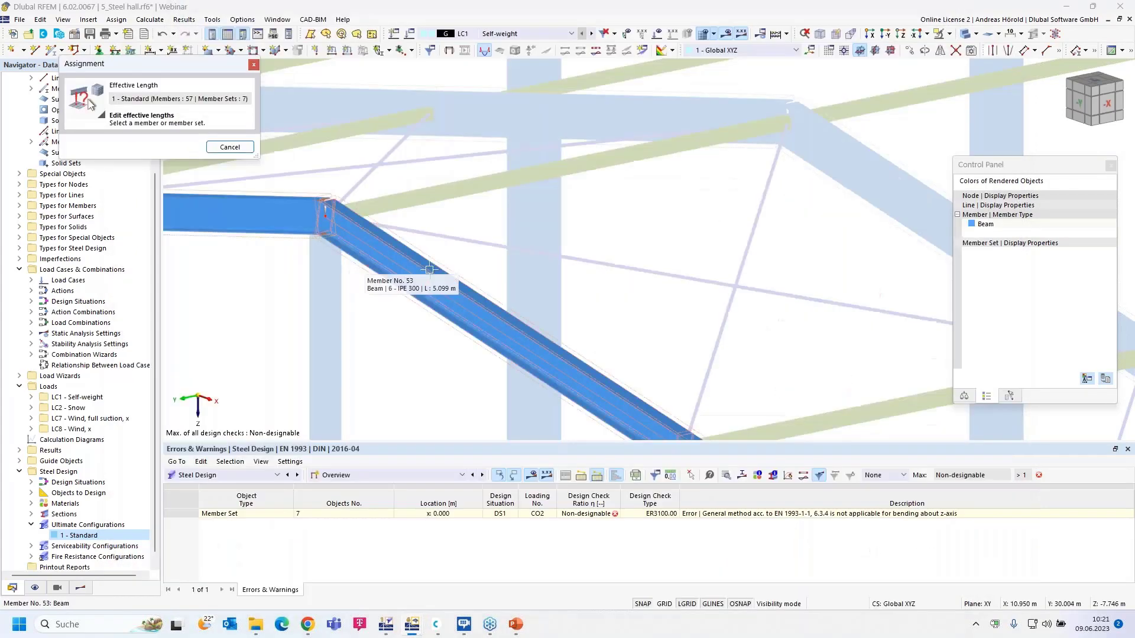
pyautogui.click(461, 276)
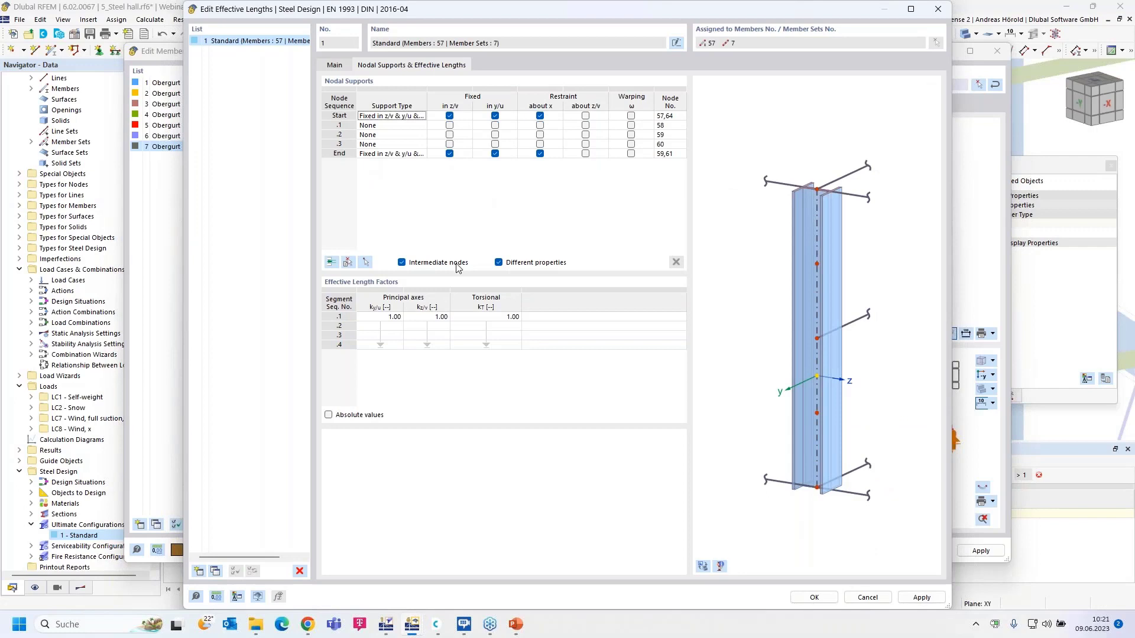
# Fix intermediate nodes 58, 59 and 60 in z/v and y/u, and accept the effective lengths and member set with deletion of the results
pyautogui.click(450, 125)
pyautogui.click(450, 134)
pyautogui.click(450, 145)
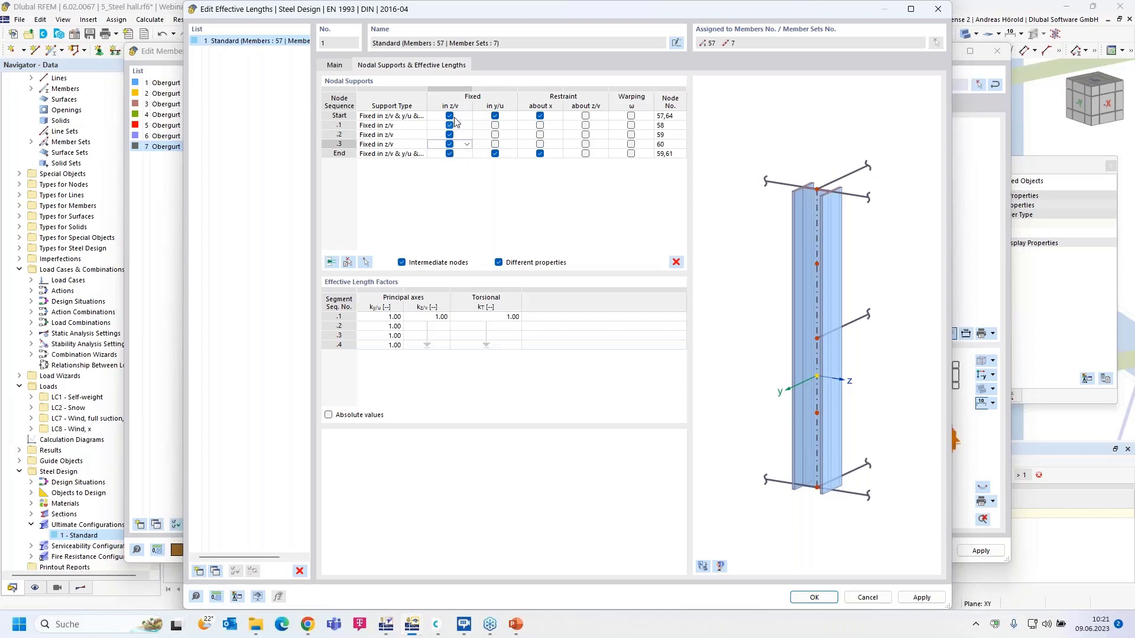
pyautogui.click(496, 125)
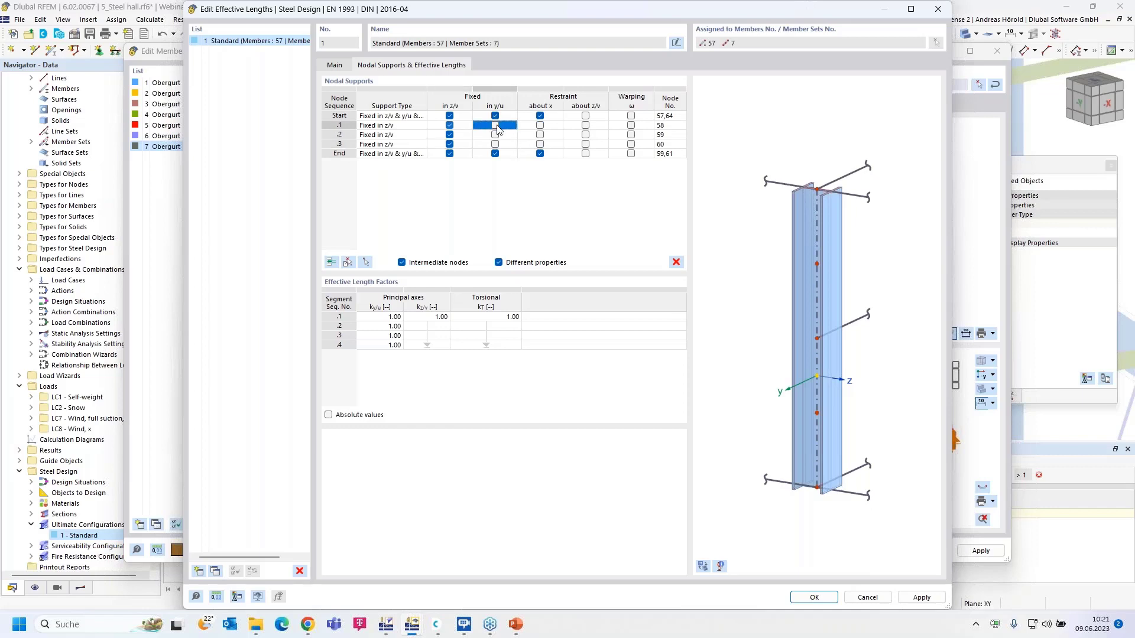
pyautogui.click(495, 134)
pyautogui.click(495, 144)
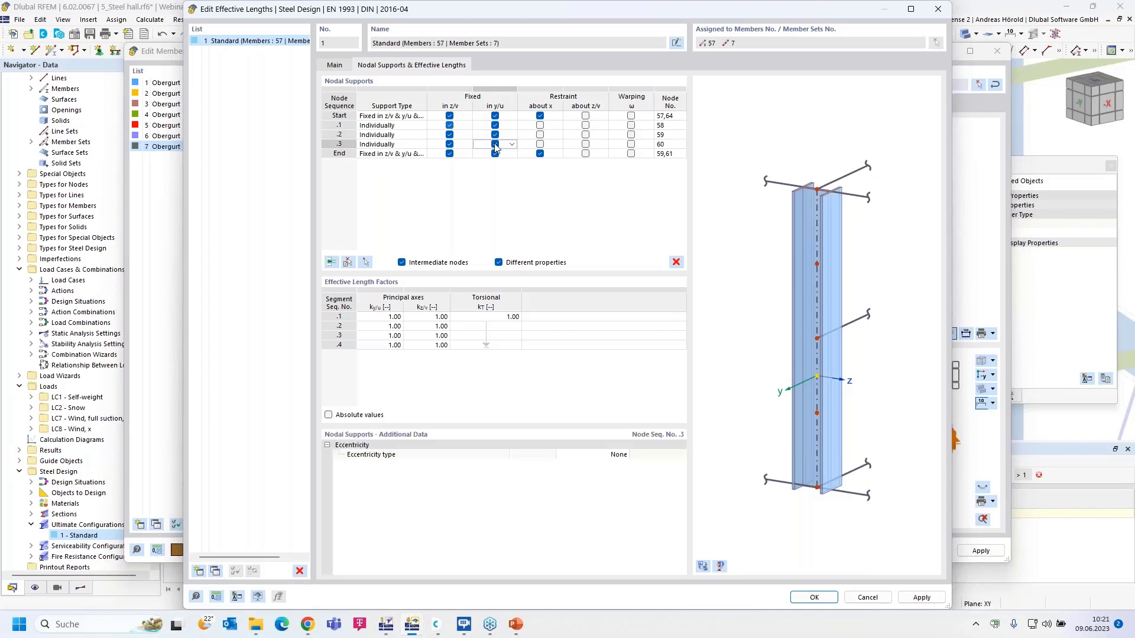
pyautogui.click(814, 597)
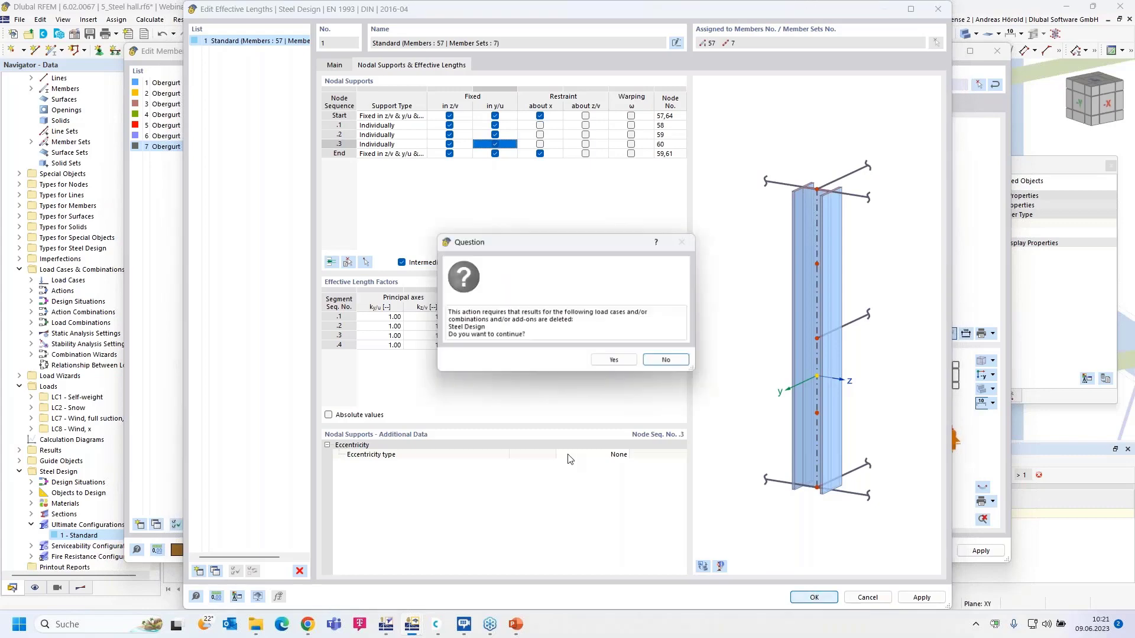
pyautogui.click(618, 365)
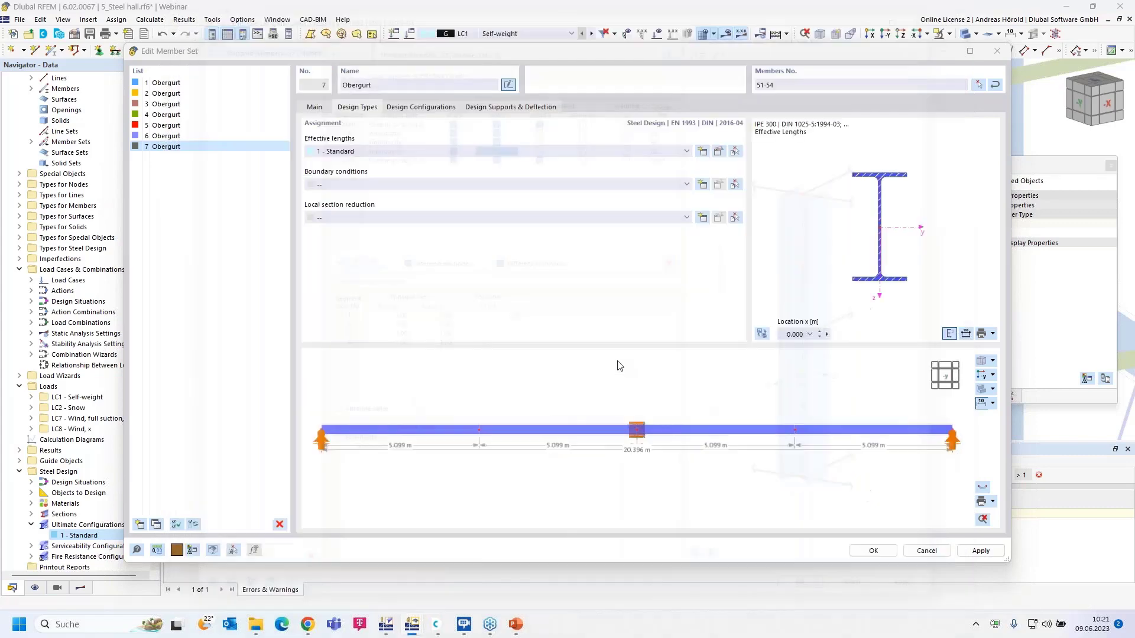
pyautogui.moveTo(739, 399)
pyautogui.keyDown('ctrl'); pyautogui.mouseDown(button='middle')
pyautogui.moveTo(669, 427)
pyautogui.moveTo(574, 442)
pyautogui.moveTo(543, 410)
pyautogui.moveTo(633, 423)
pyautogui.moveTo(729, 415)
pyautogui.mouseUp(button='middle'); pyautogui.keyUp('ctrl')
pyautogui.click(886, 550)
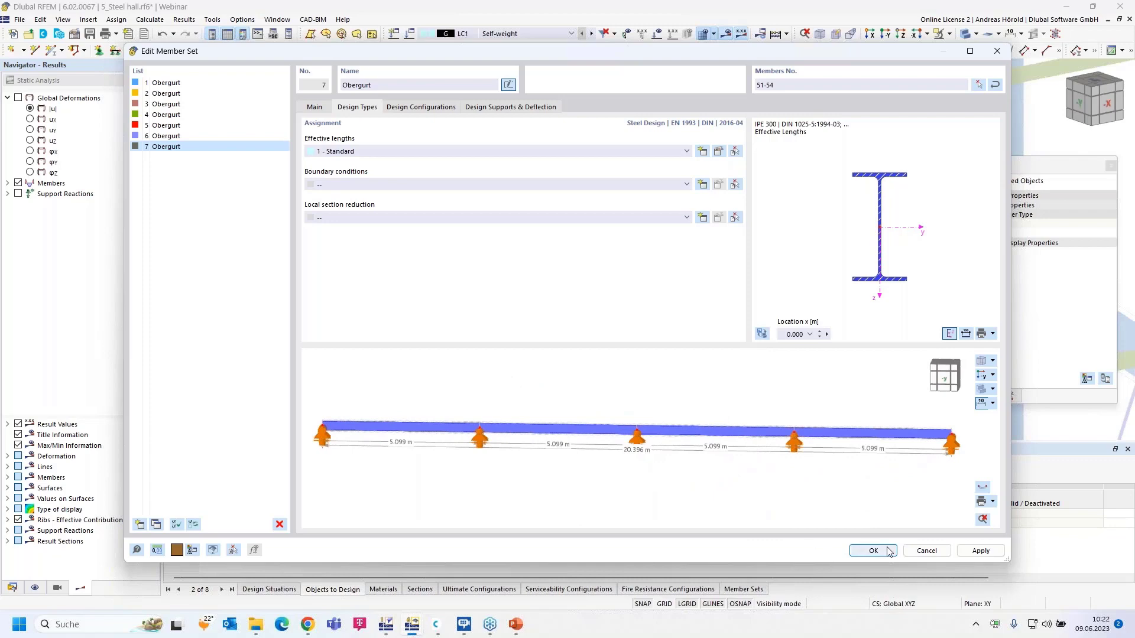
# Recalculate the steel design of the front rafter's member set with the effective lengths
pyautogui.scroll(-5, 514, 337)
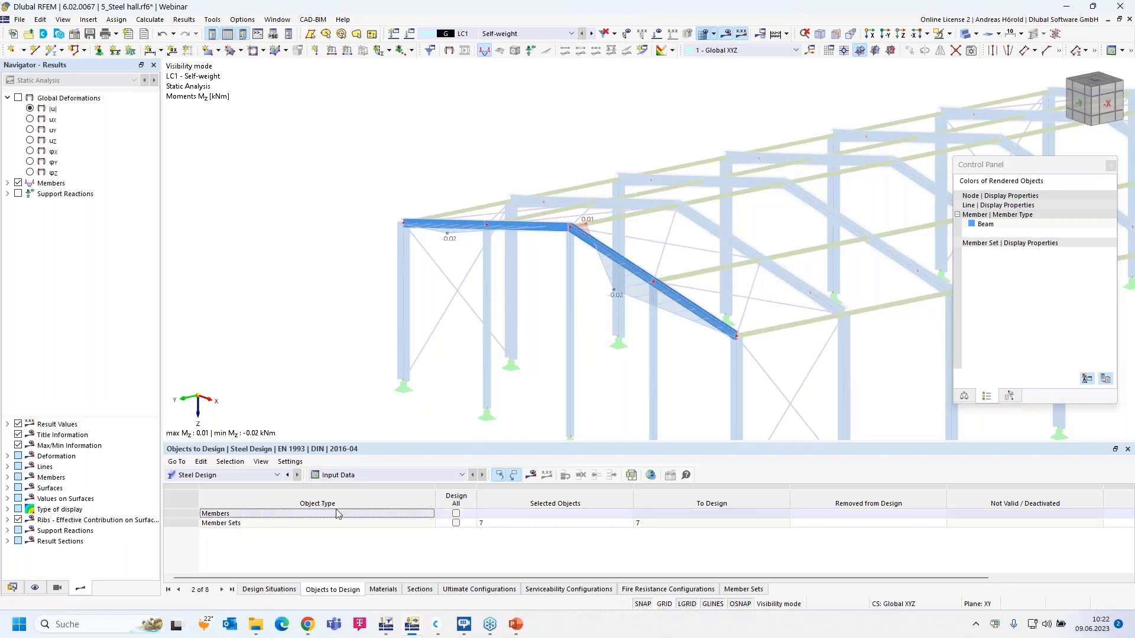
pyautogui.click(531, 475)
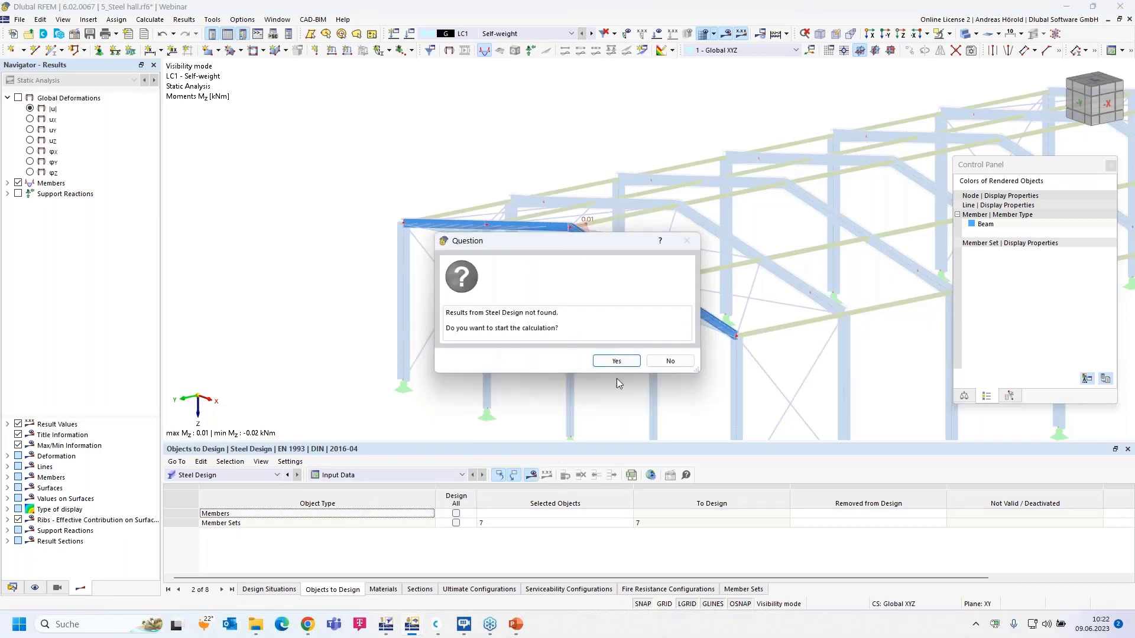
pyautogui.click(621, 362)
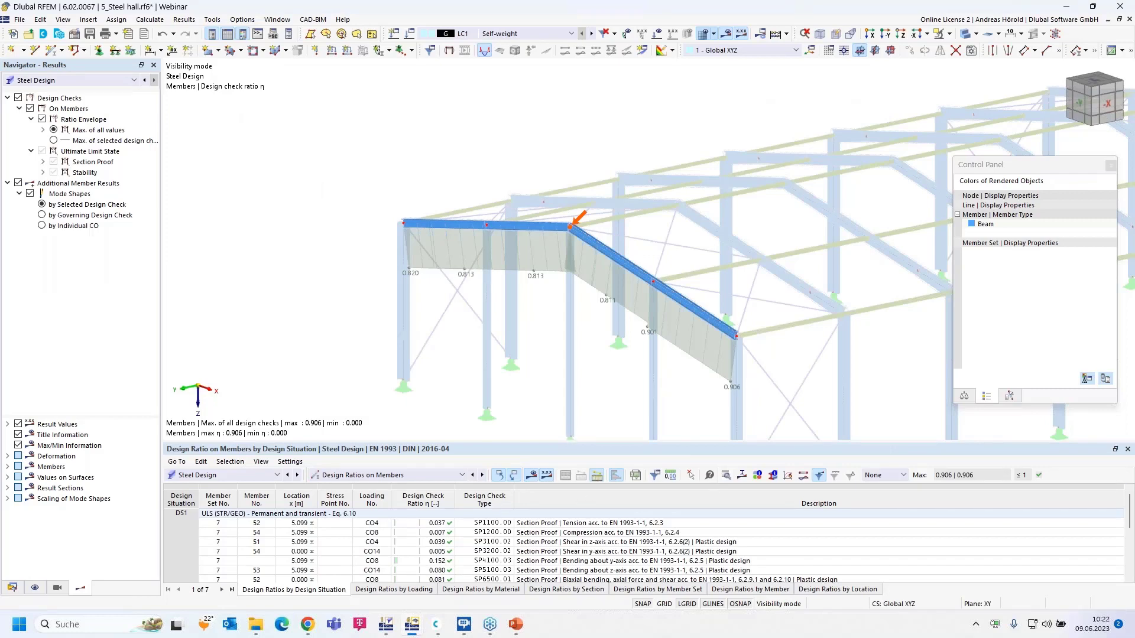
# Enlarge the model view and cancel the visibility mode to show the complete steel hall
pyautogui.moveTo(571, 441); pyautogui.dragTo(570, 477)
pyautogui.moveTo(538, 396); pyautogui.dragTo(328, 409, button='middle')
pyautogui.scroll(-1, 331, 407)
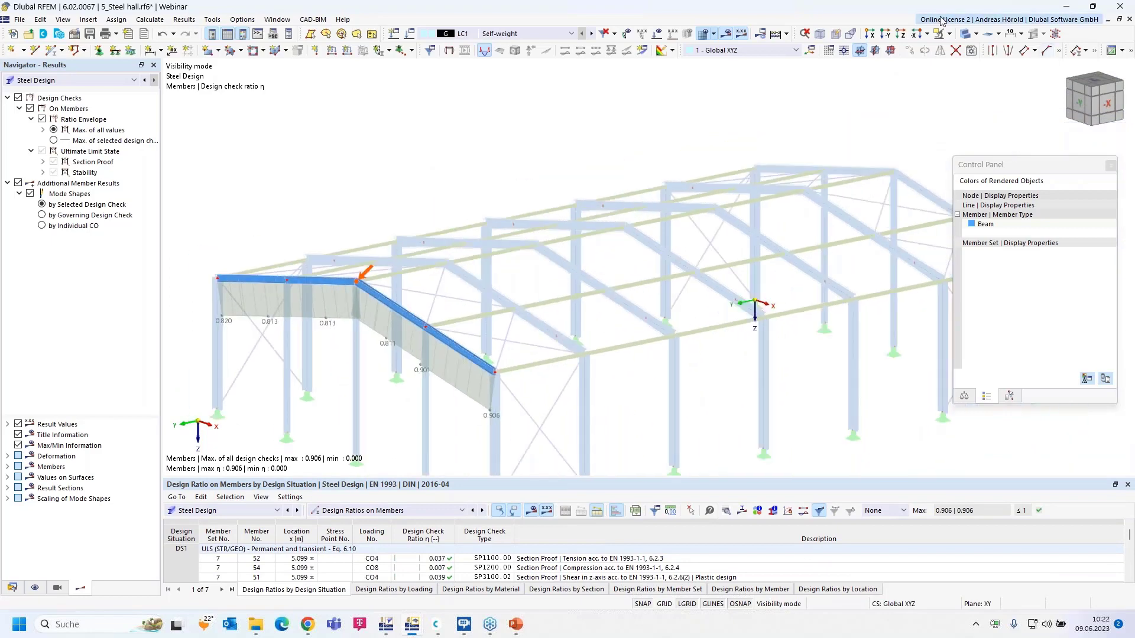
pyautogui.click(950, 34)
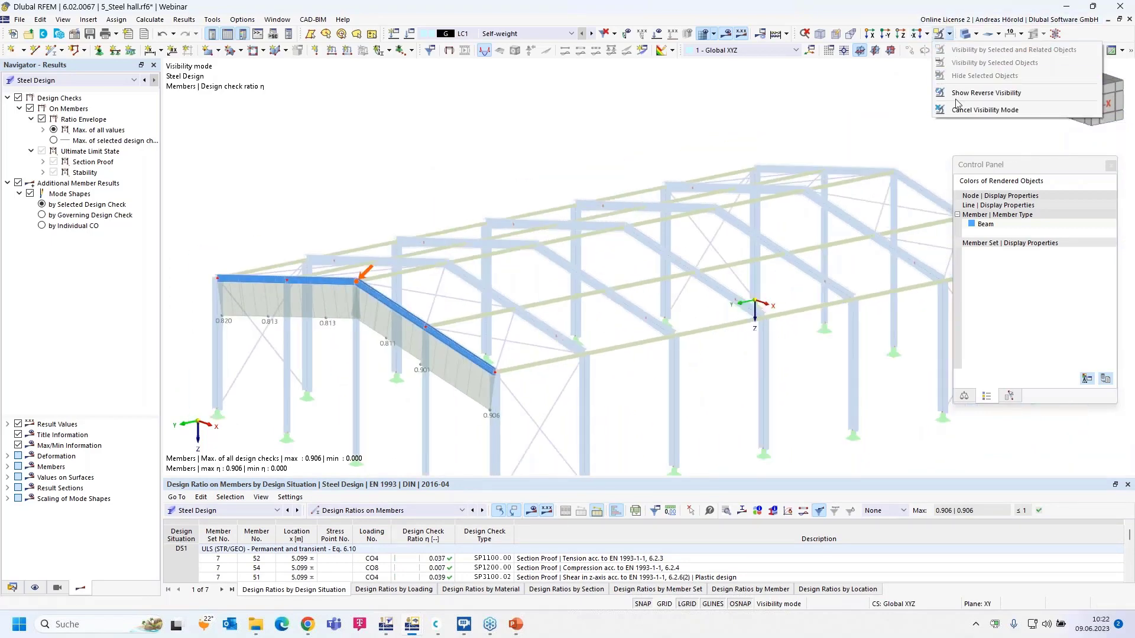
pyautogui.click(969, 89)
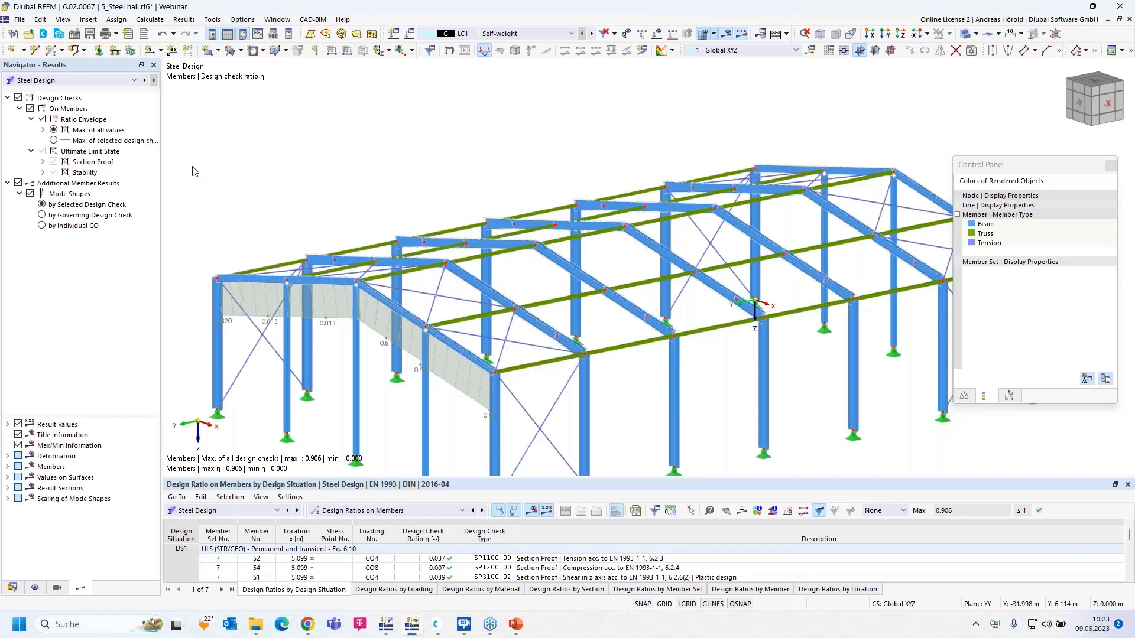
# Activate the Steel Joints design add-on in the model's base data
pyautogui.click(75, 36)
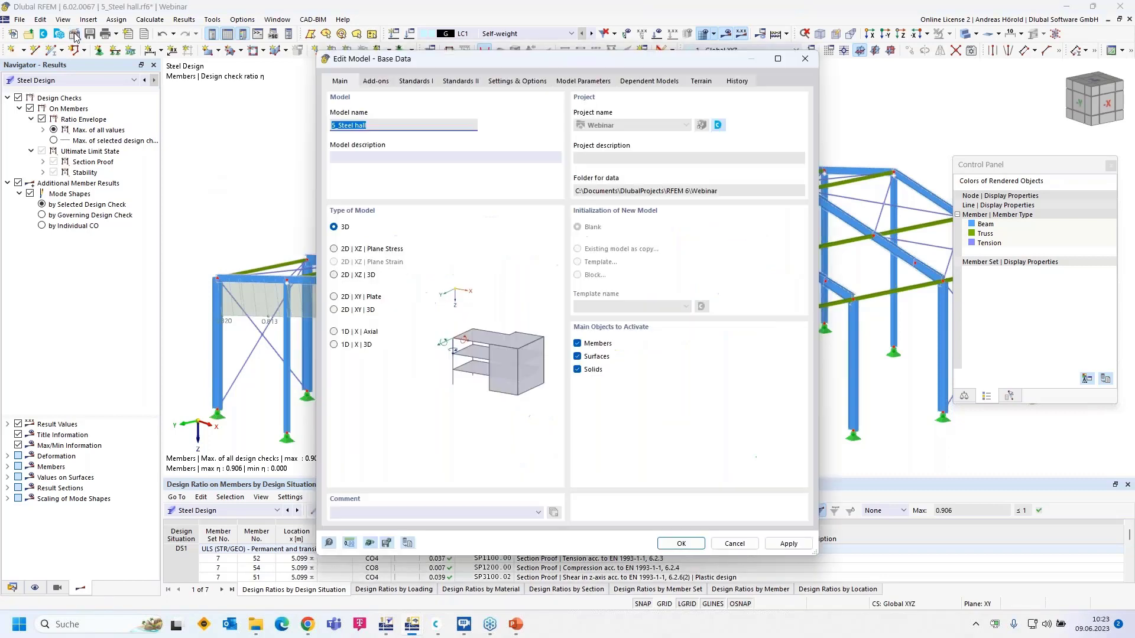
pyautogui.click(376, 83)
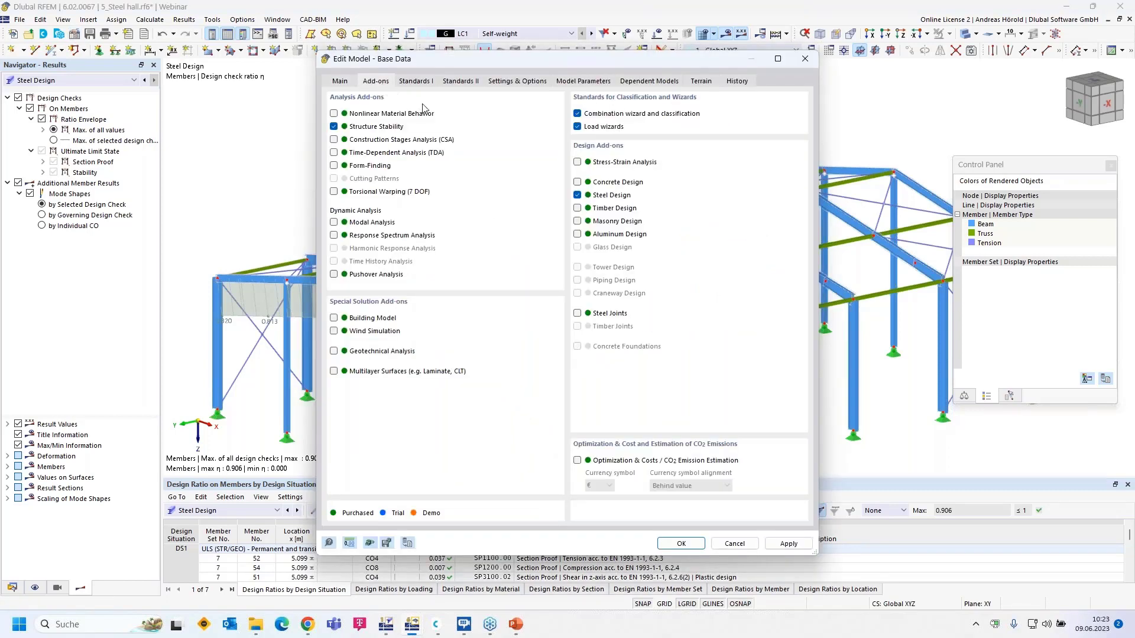
pyautogui.click(577, 313)
pyautogui.click(682, 545)
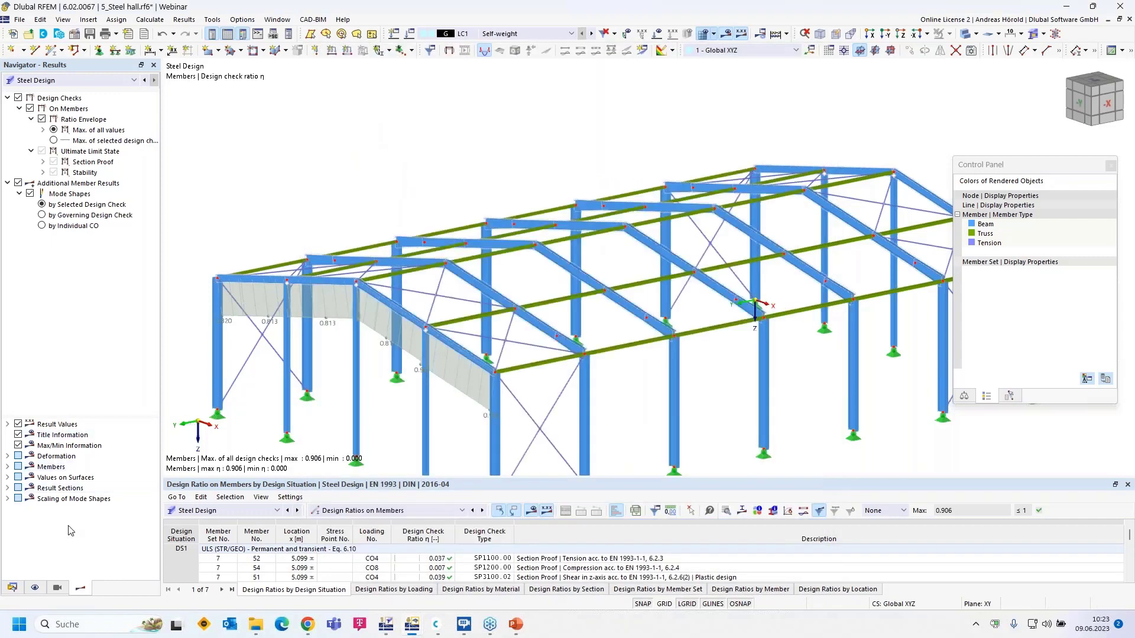
# Check for which design add-ons the ULS (STR/GEO) design situation DS1 is activated
pyautogui.click(12, 587)
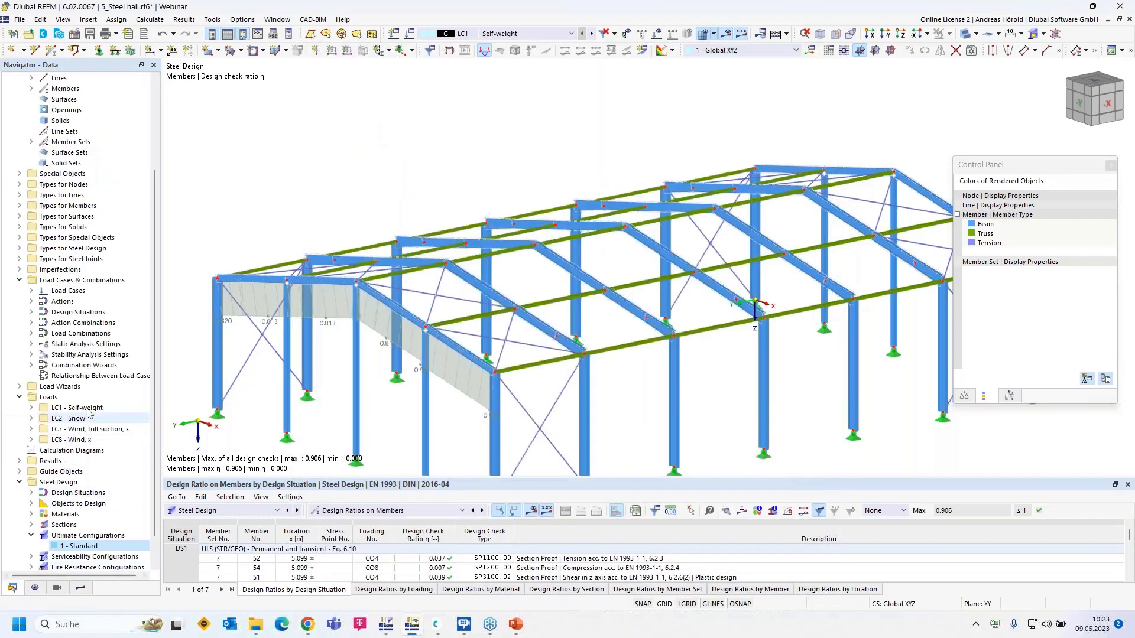
pyautogui.click(31, 313)
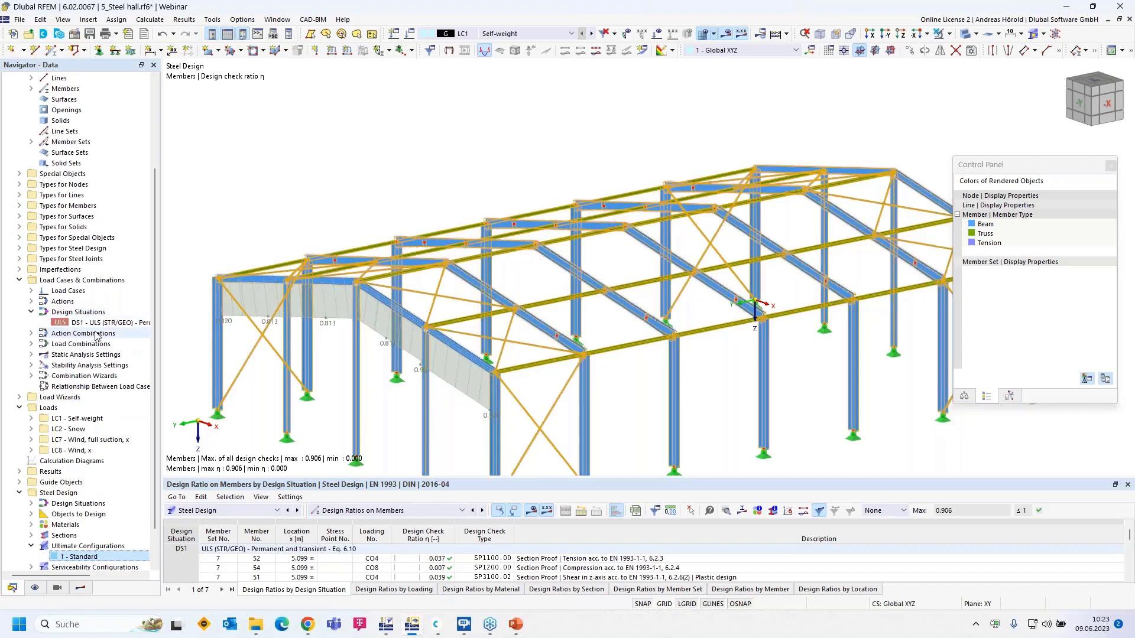
pyautogui.doubleClick(104, 323)
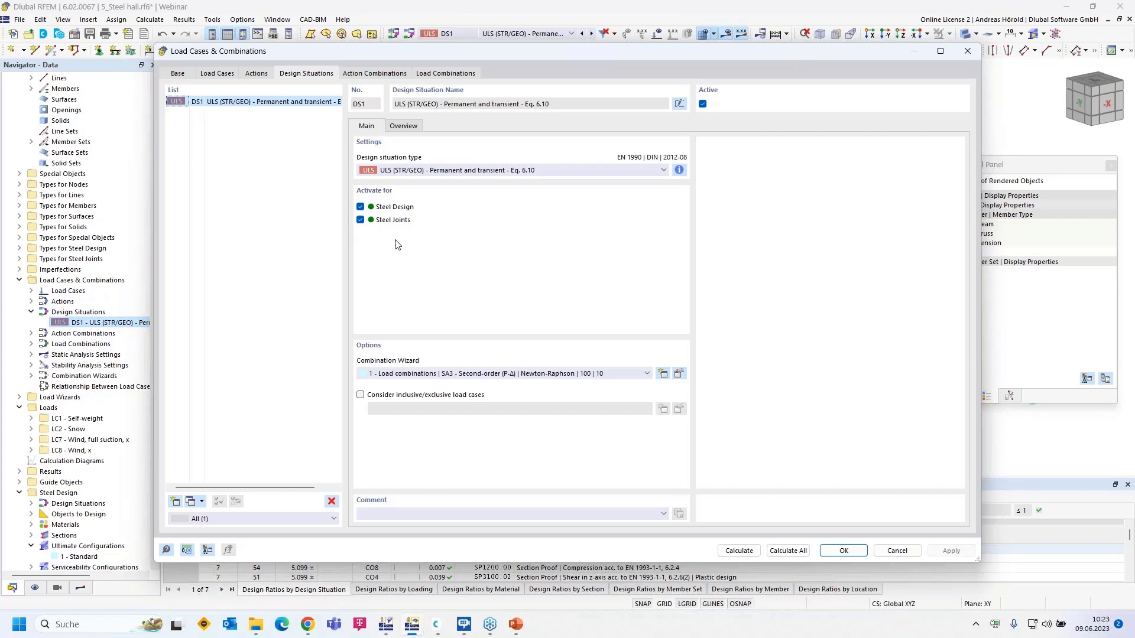
pyautogui.click(844, 551)
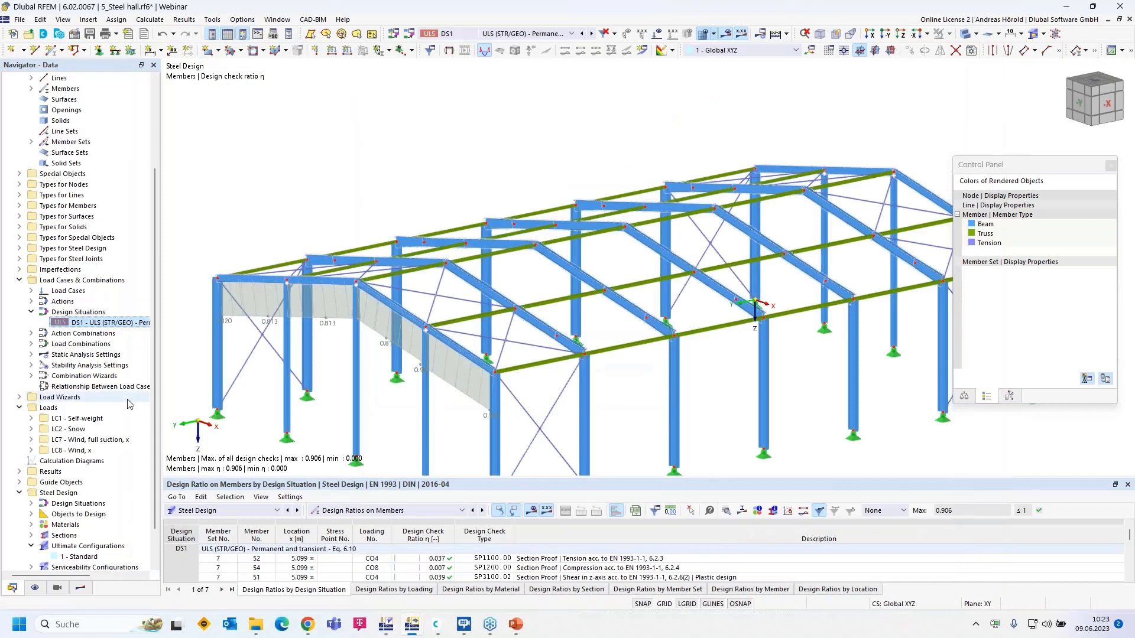
# Create a new steel joint and assign it to ridge node 42 of an inner frame
pyautogui.click(19, 259)
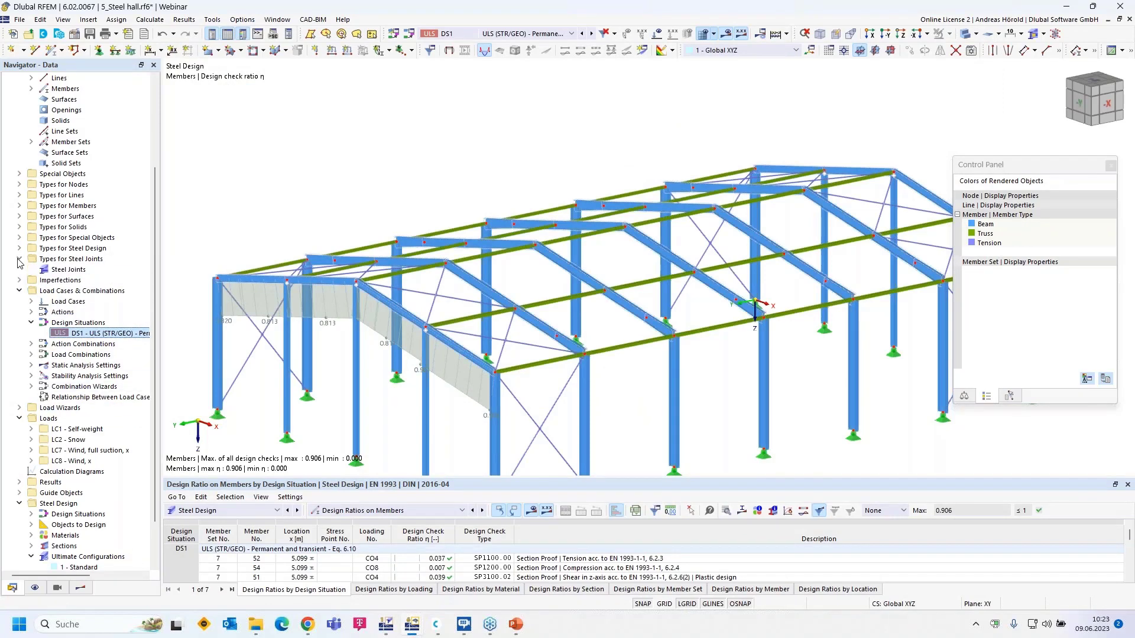
pyautogui.doubleClick(64, 271)
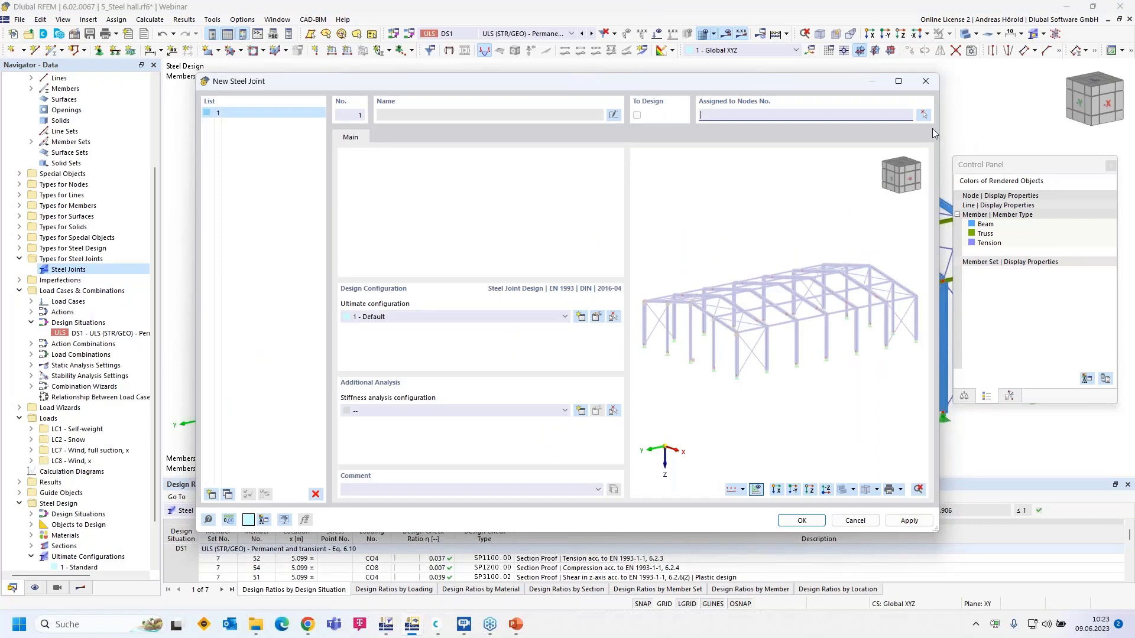
pyautogui.click(923, 112)
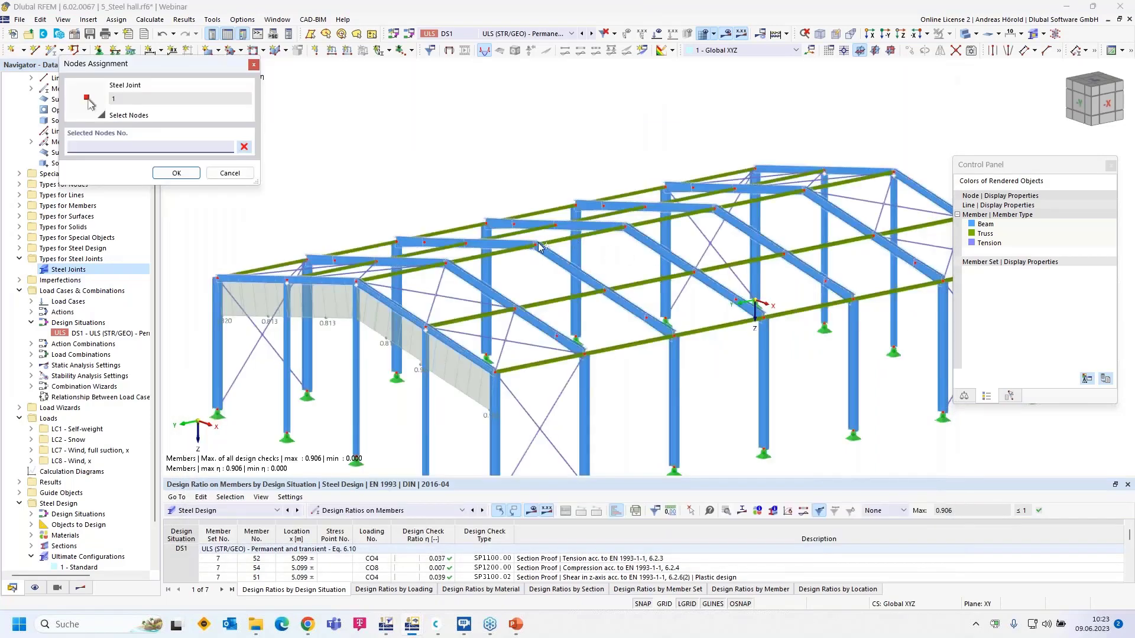
pyautogui.click(533, 243)
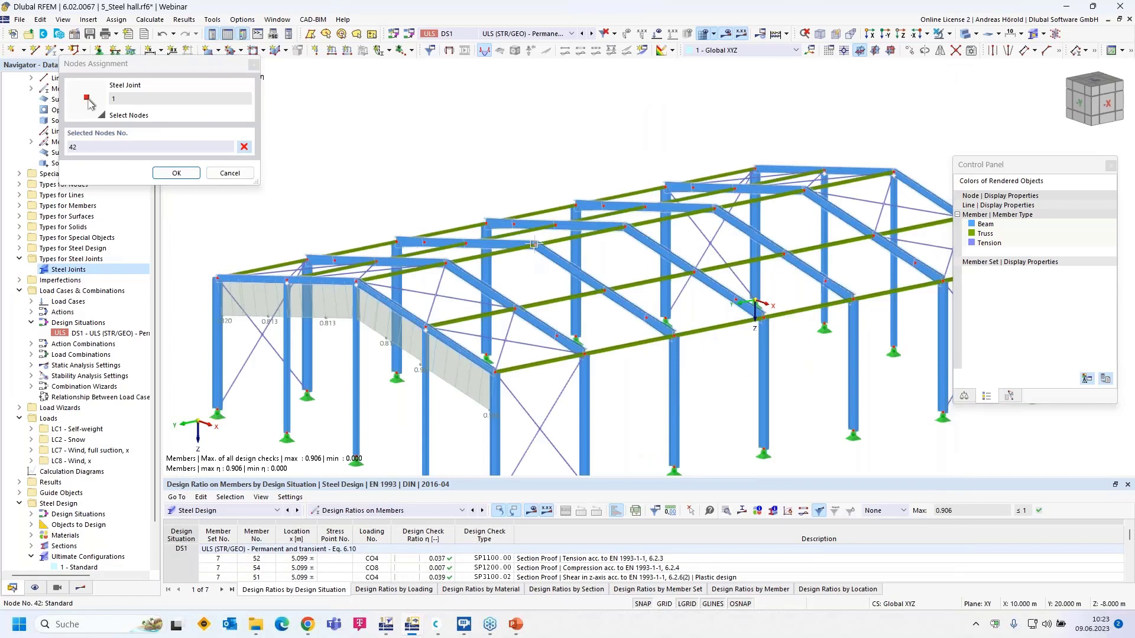
pyautogui.click(176, 173)
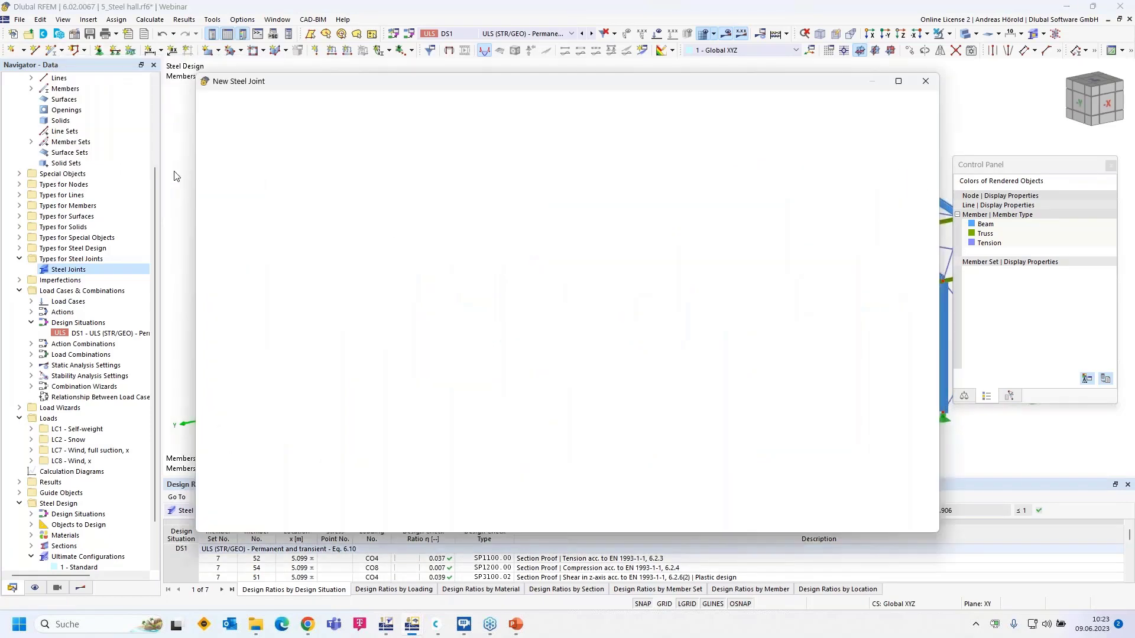
# Exclude the connecting truss members 74 and 75 from the steel joint at node 42
pyautogui.scroll(5, 735, 297)
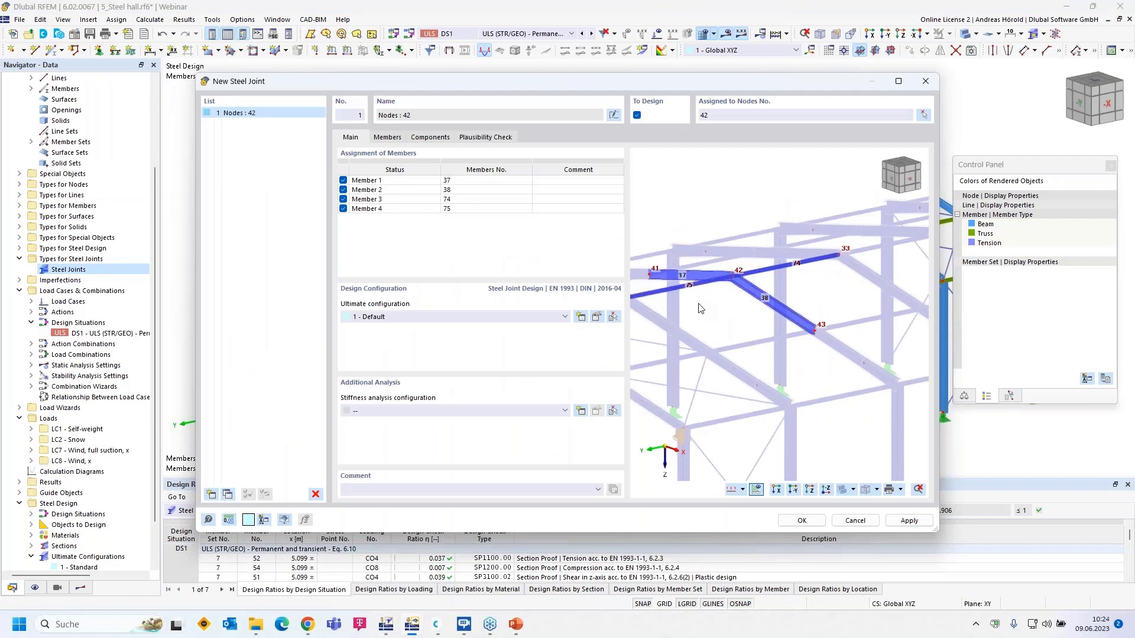
pyautogui.scroll(5, 727, 286)
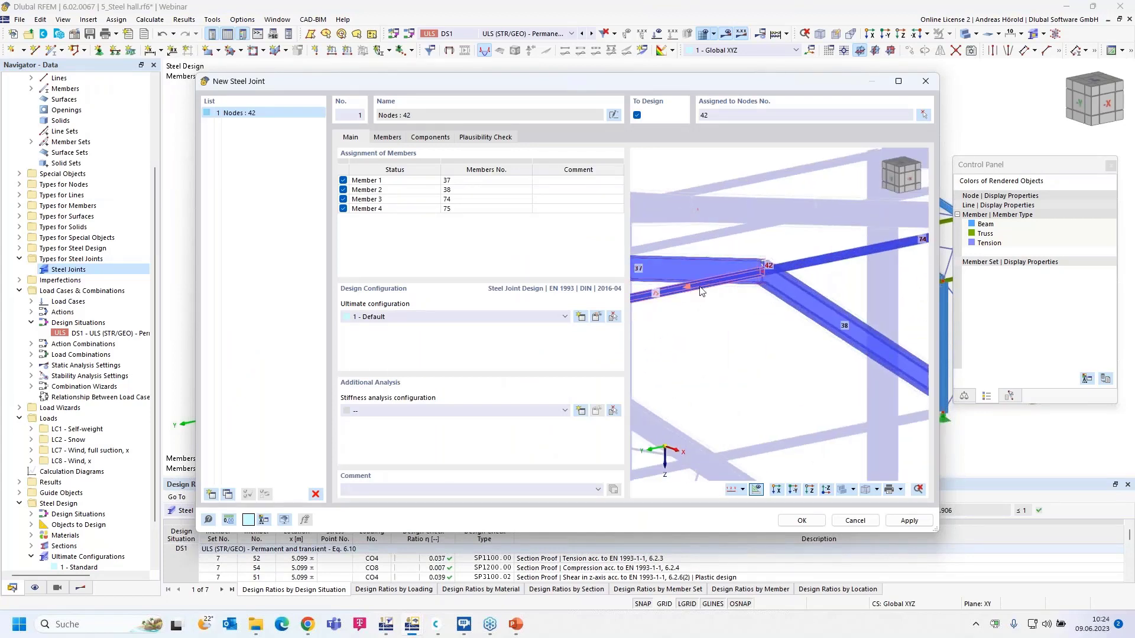
pyautogui.click(343, 199)
pyautogui.click(343, 208)
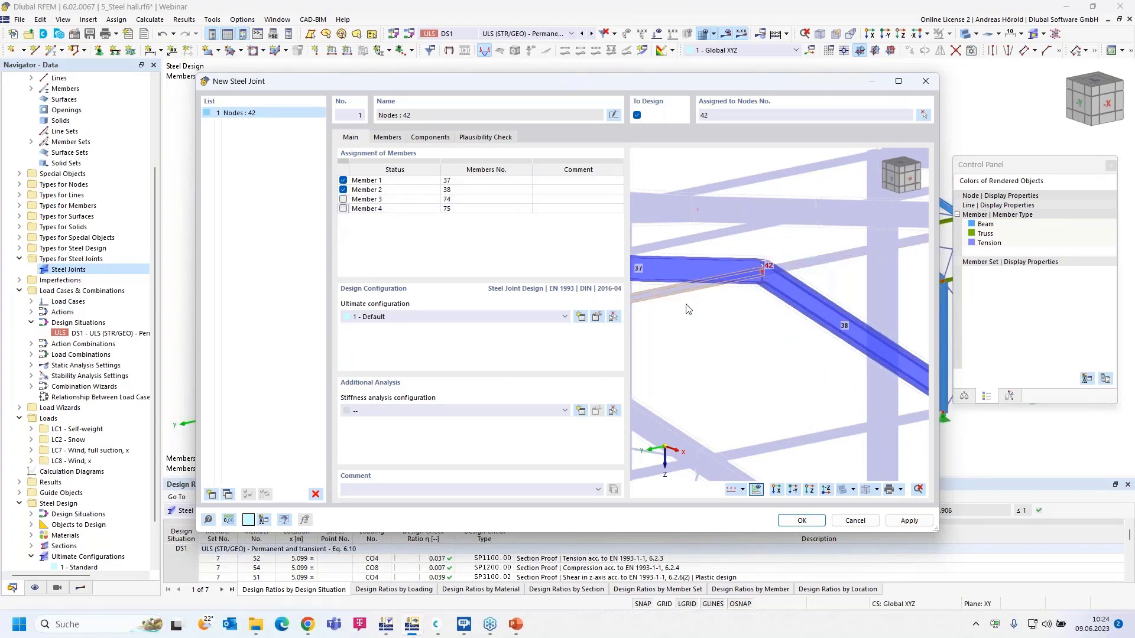
# Review the end type and supported ends of the two rafter members in the steel joint
pyautogui.click(387, 137)
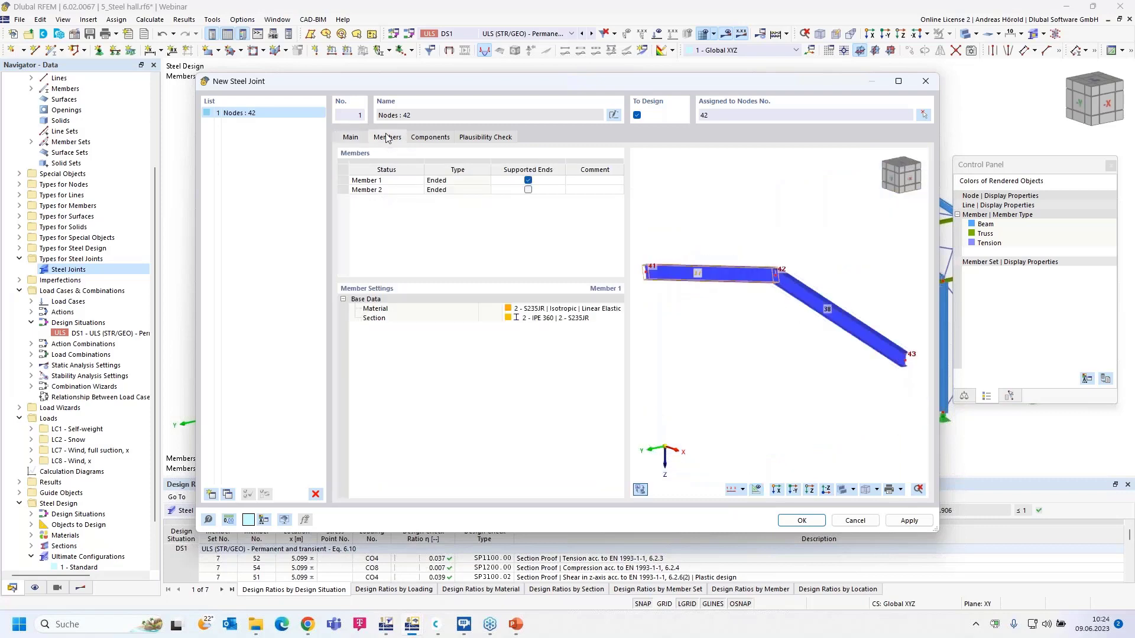
pyautogui.click(528, 180)
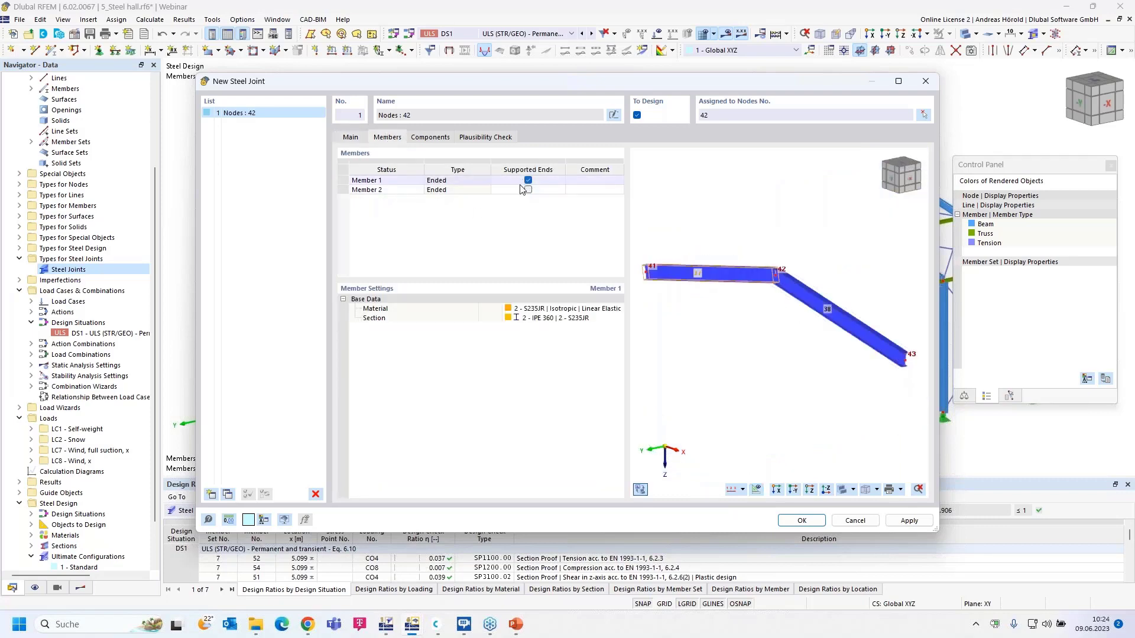
pyautogui.click(520, 190)
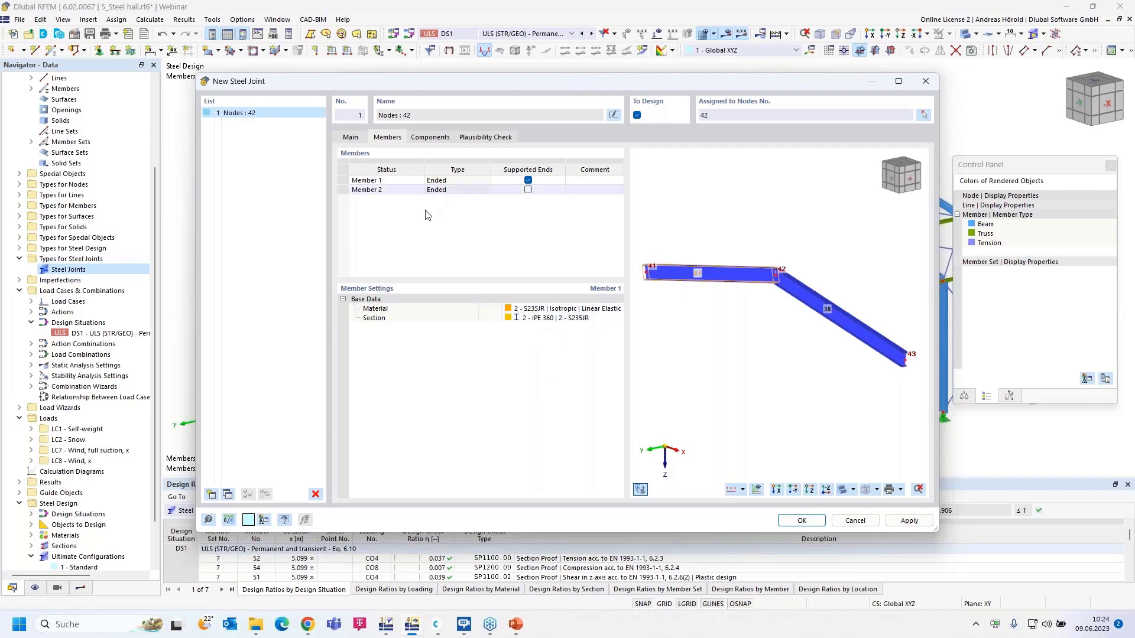
# Add a Plate to Plate component to the ridge joint and delete it again
pyautogui.click(435, 137)
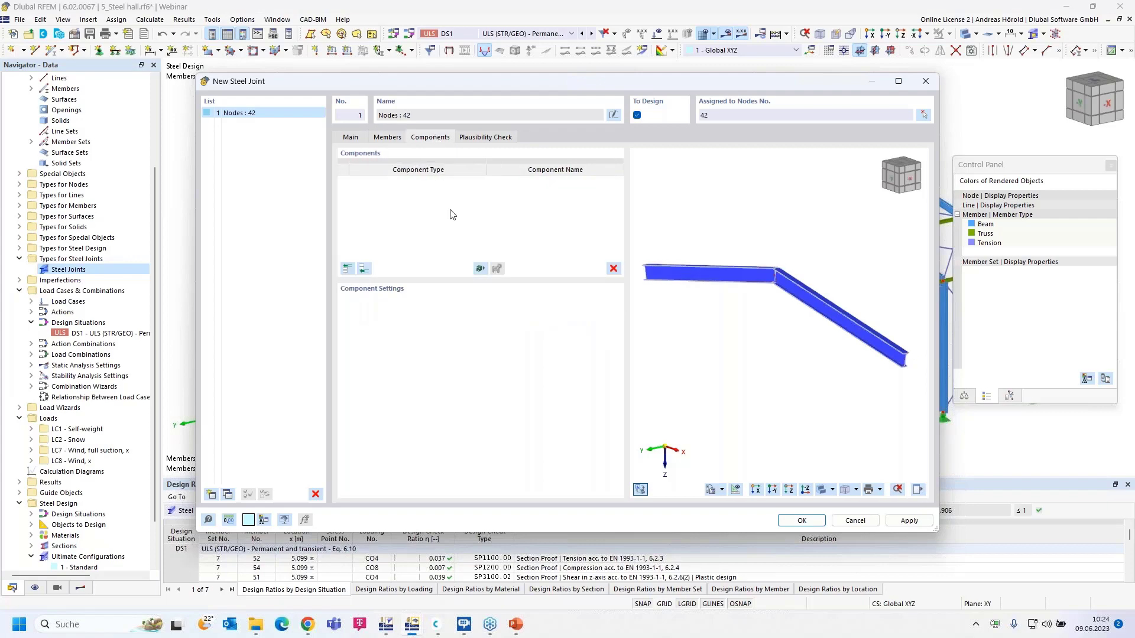
pyautogui.scroll(5, 786, 279)
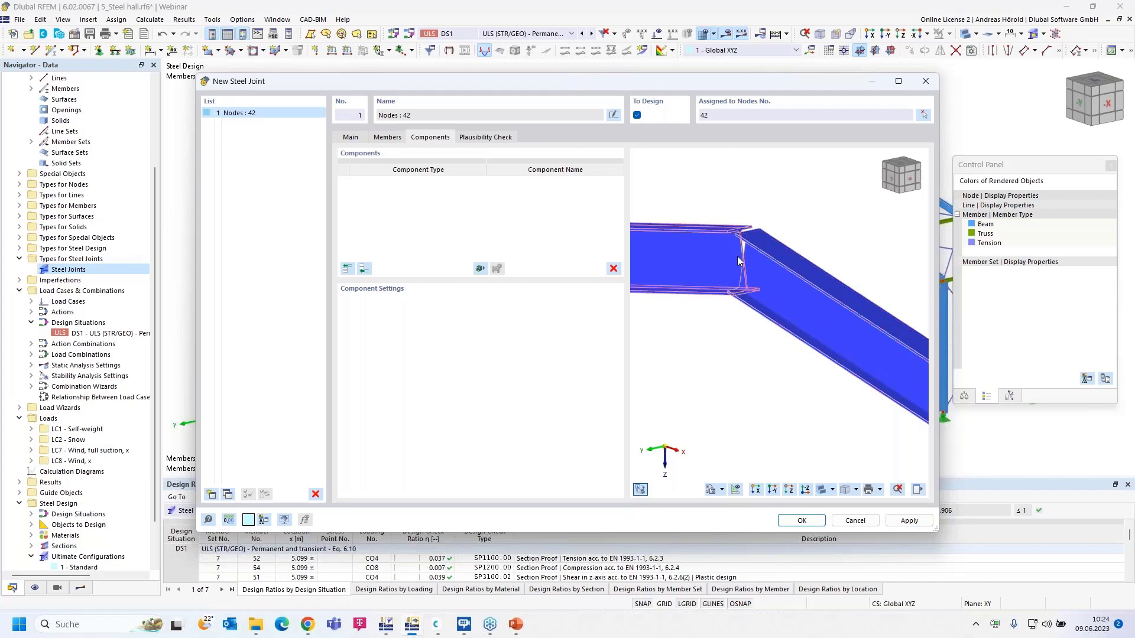
pyautogui.click(346, 269)
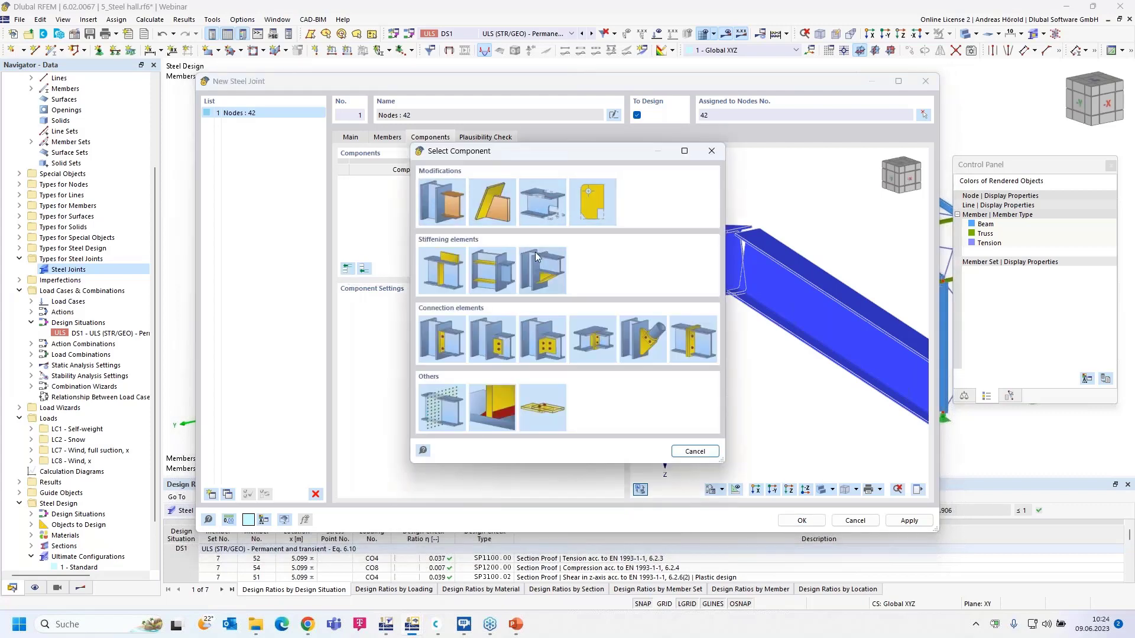
pyautogui.click(694, 342)
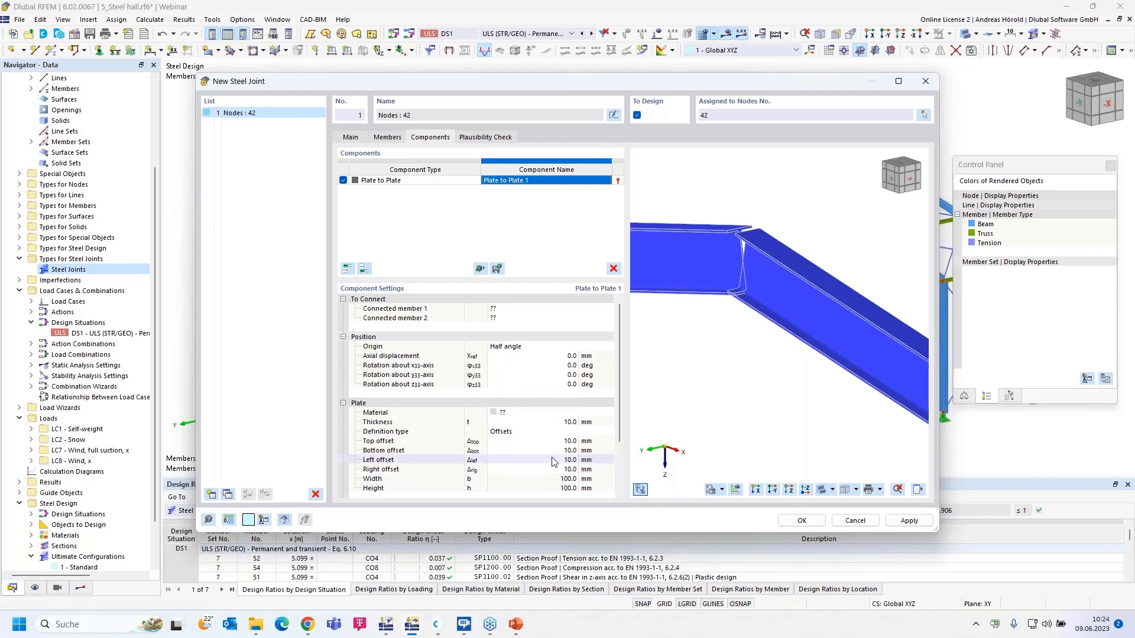
pyautogui.click(614, 269)
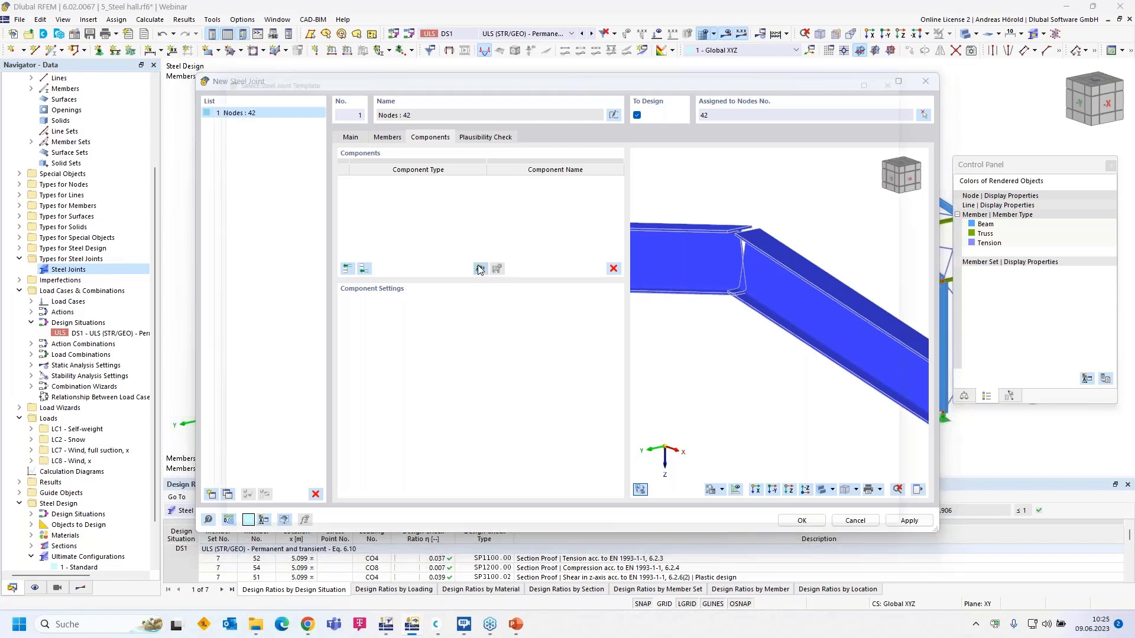
# Examine the steel joint templates for end plates on a continuous column and for fin plate and short end plate beam-to-beam joints
pyautogui.click(479, 268)
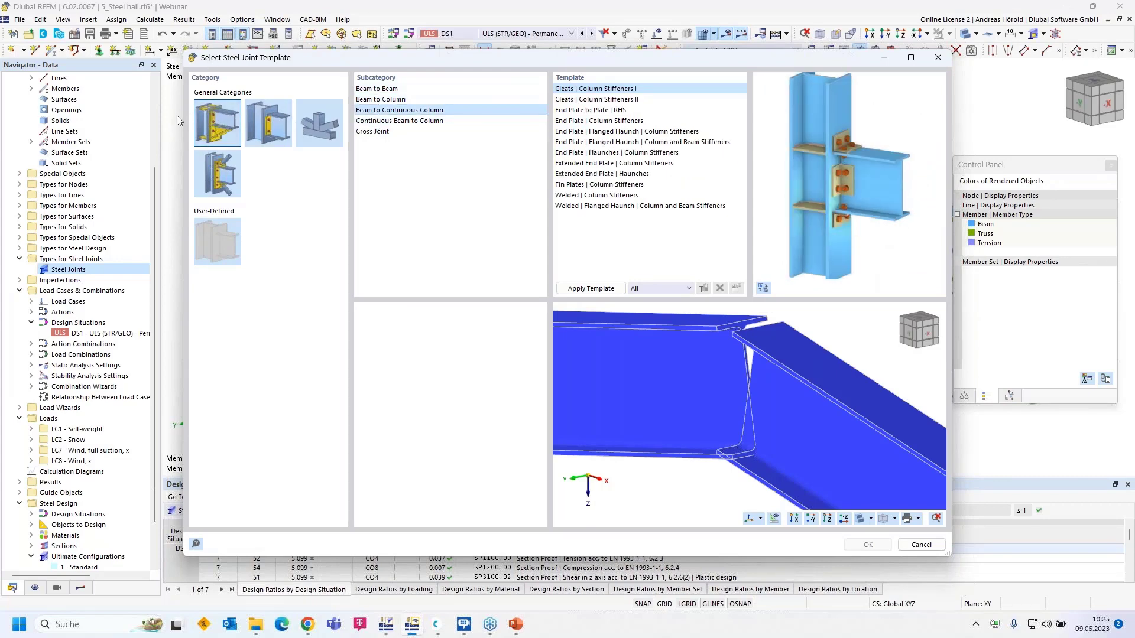
pyautogui.click(584, 144)
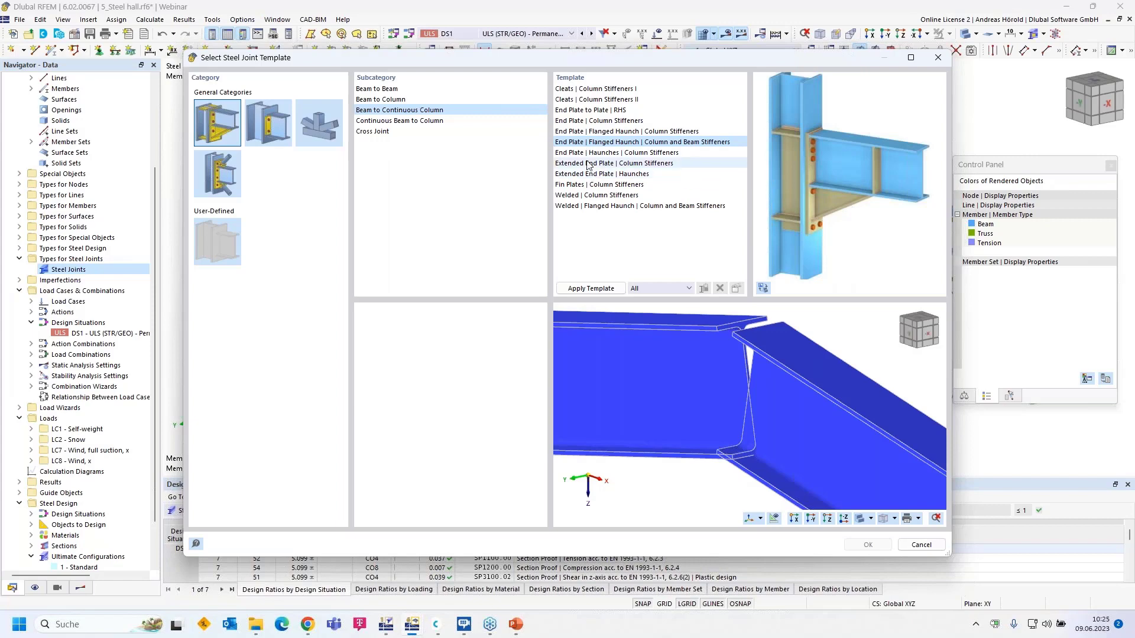
pyautogui.click(589, 121)
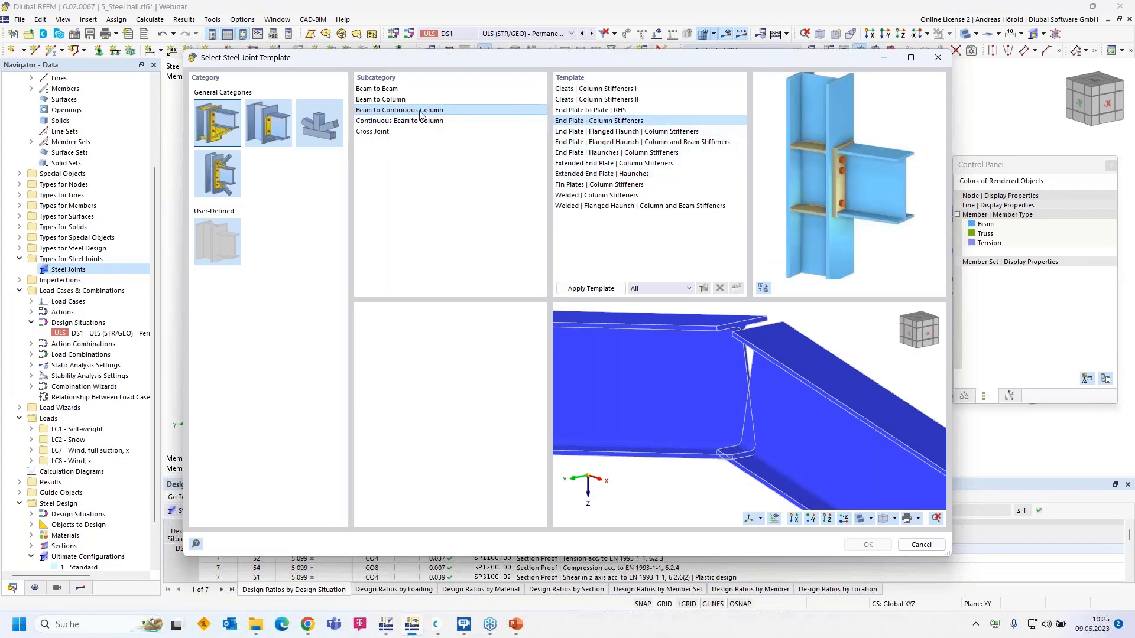
pyautogui.click(265, 121)
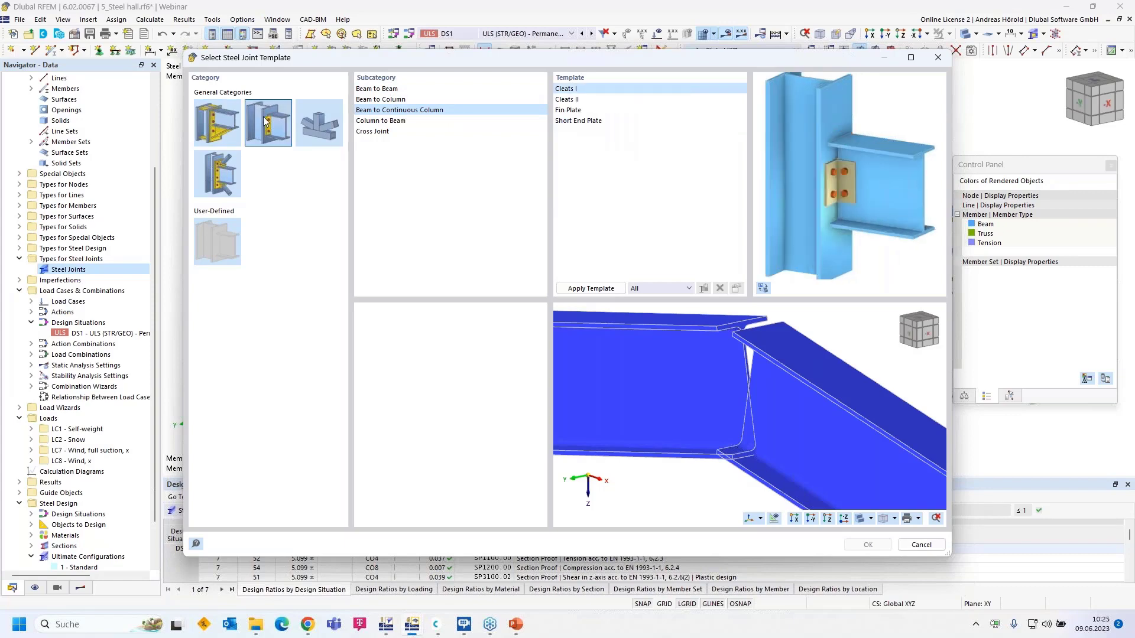
pyautogui.click(385, 91)
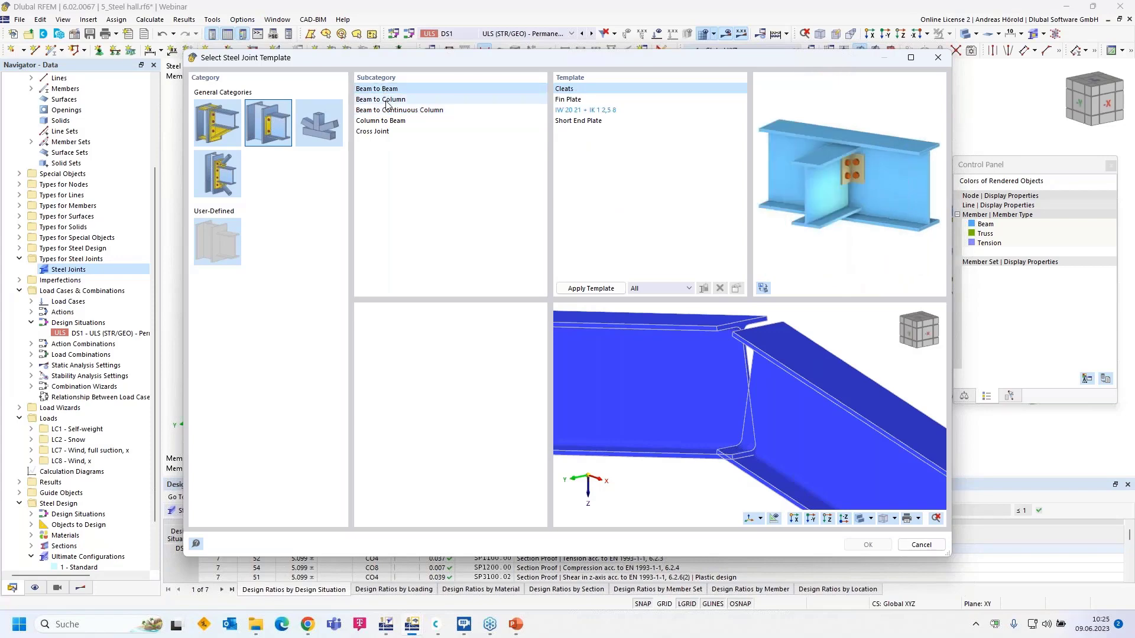
pyautogui.click(577, 101)
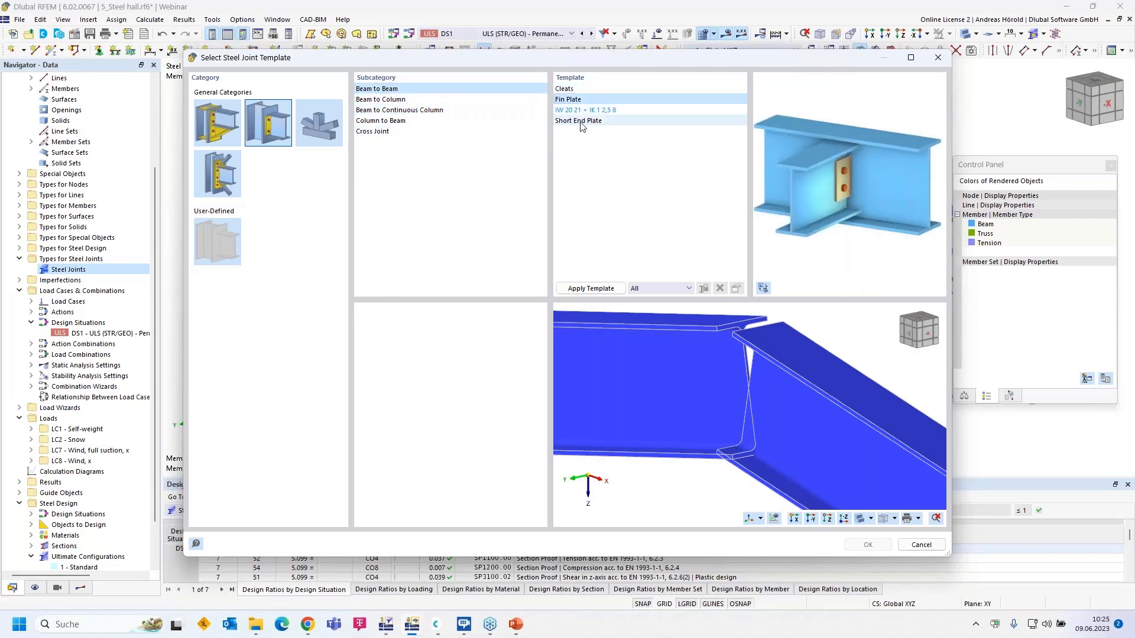
pyautogui.click(578, 121)
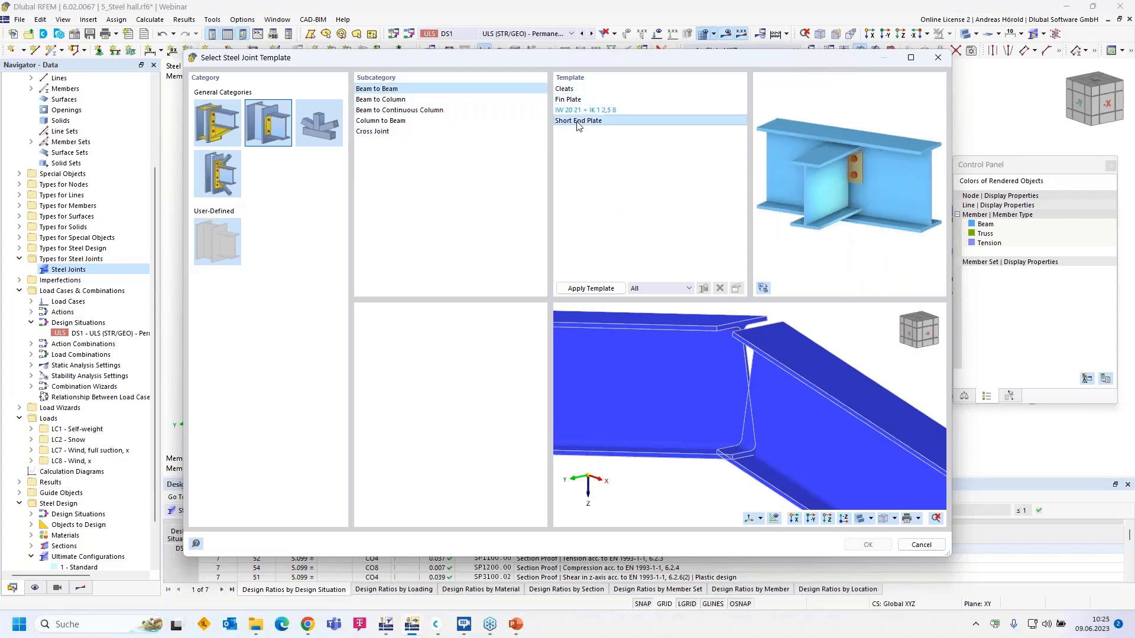
# Examine the K, T and X joint templates and the beam-to-column, continuous column and cross joint templates with diagonal members
pyautogui.click(318, 130)
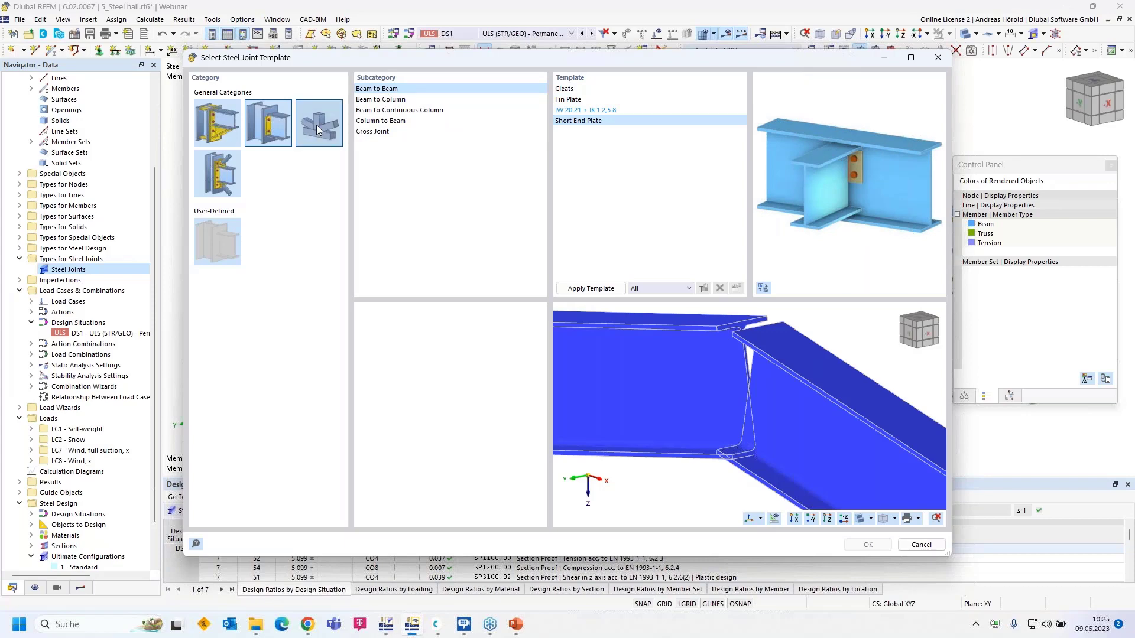
pyautogui.click(318, 129)
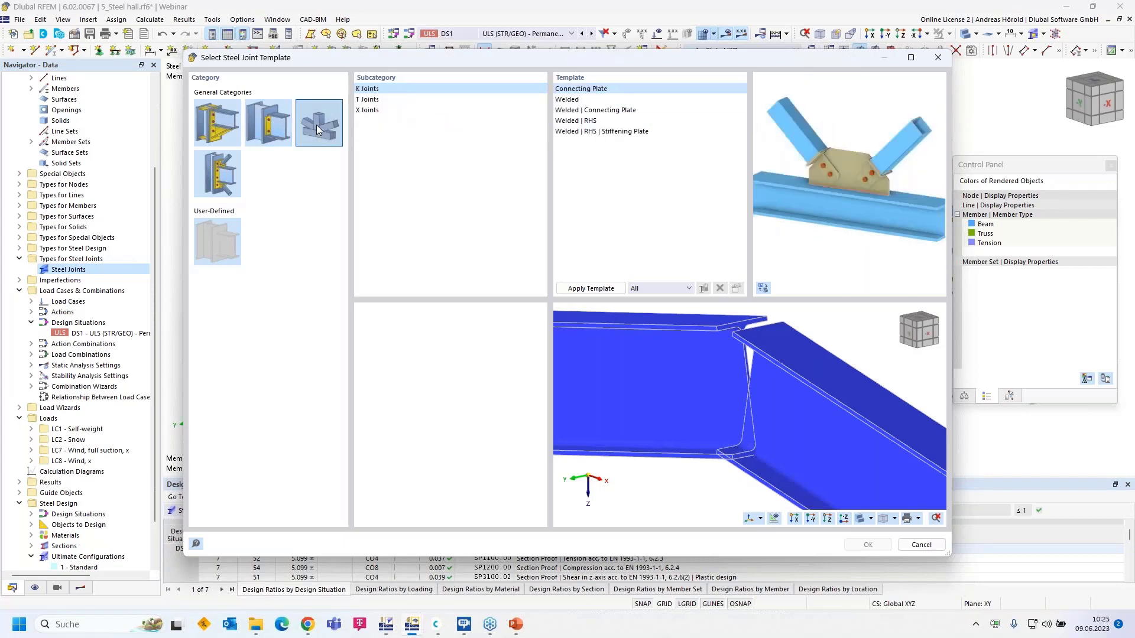
pyautogui.click(371, 100)
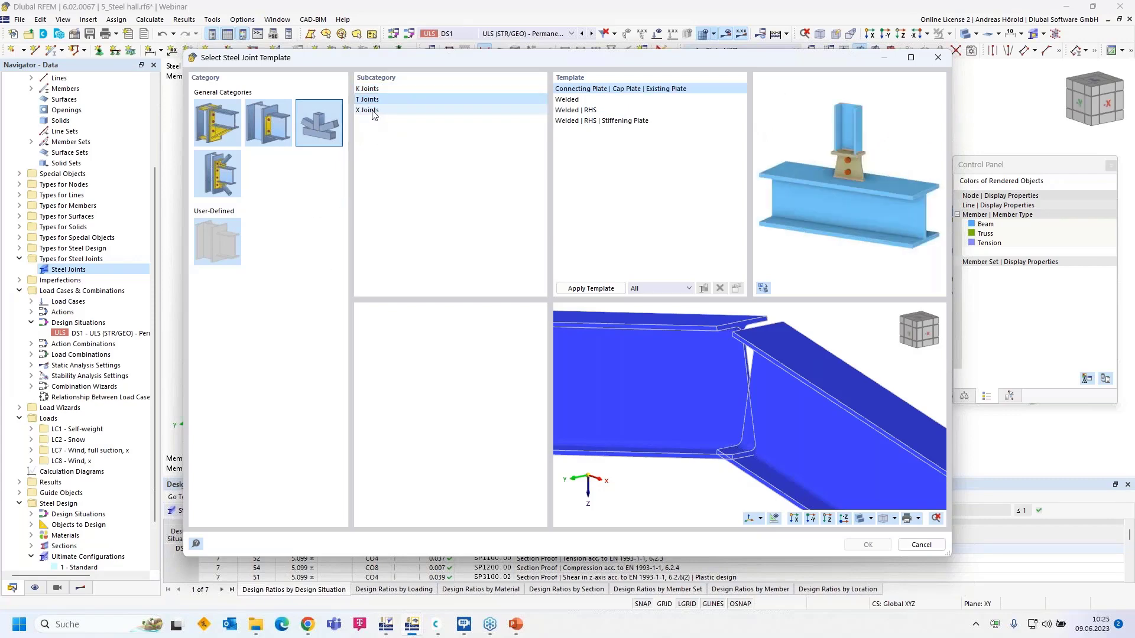
pyautogui.click(371, 110)
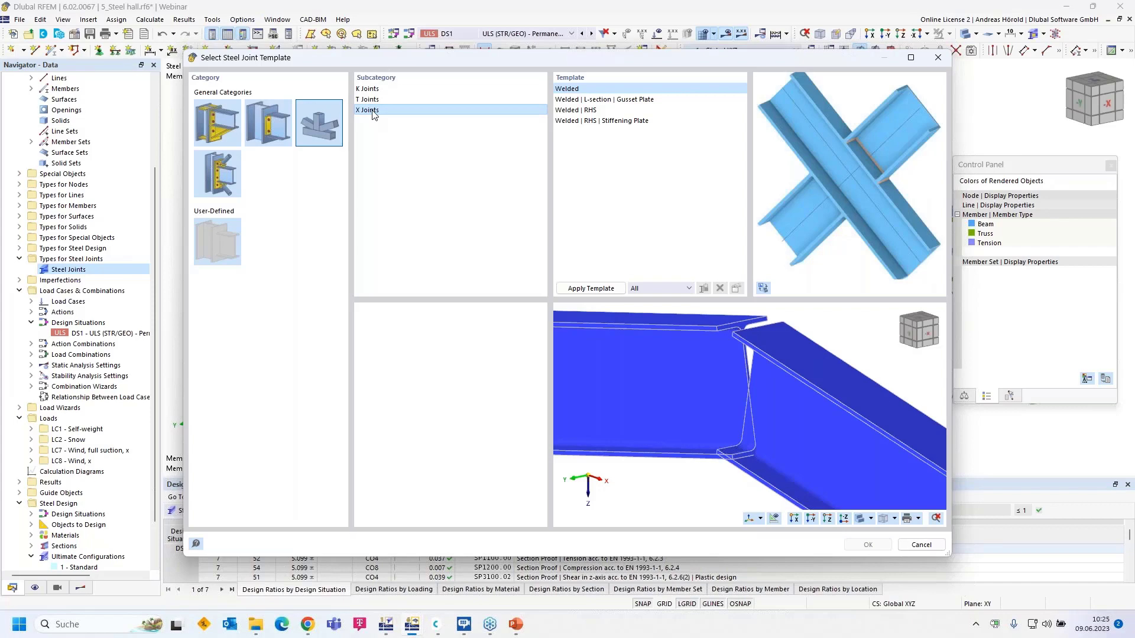
pyautogui.click(224, 180)
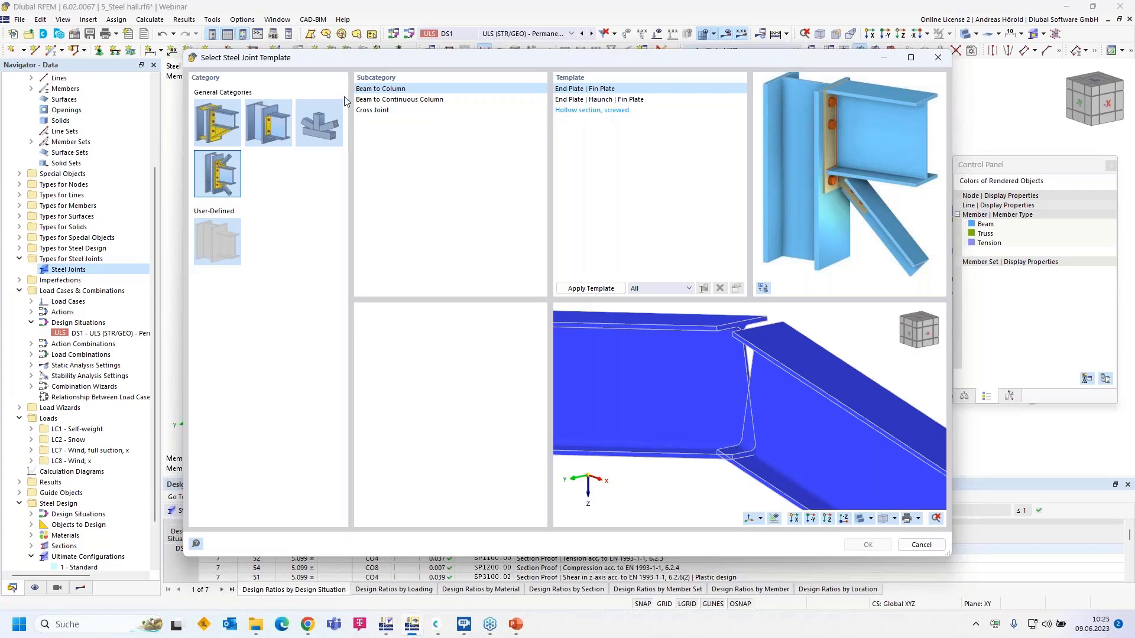
pyautogui.click(382, 101)
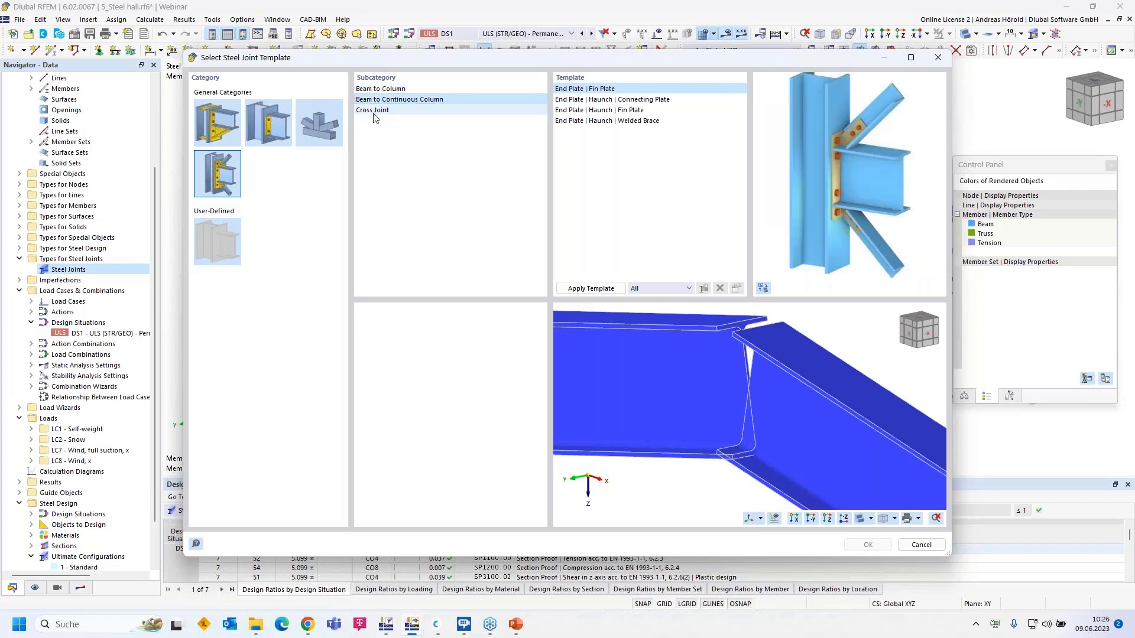
pyautogui.click(374, 114)
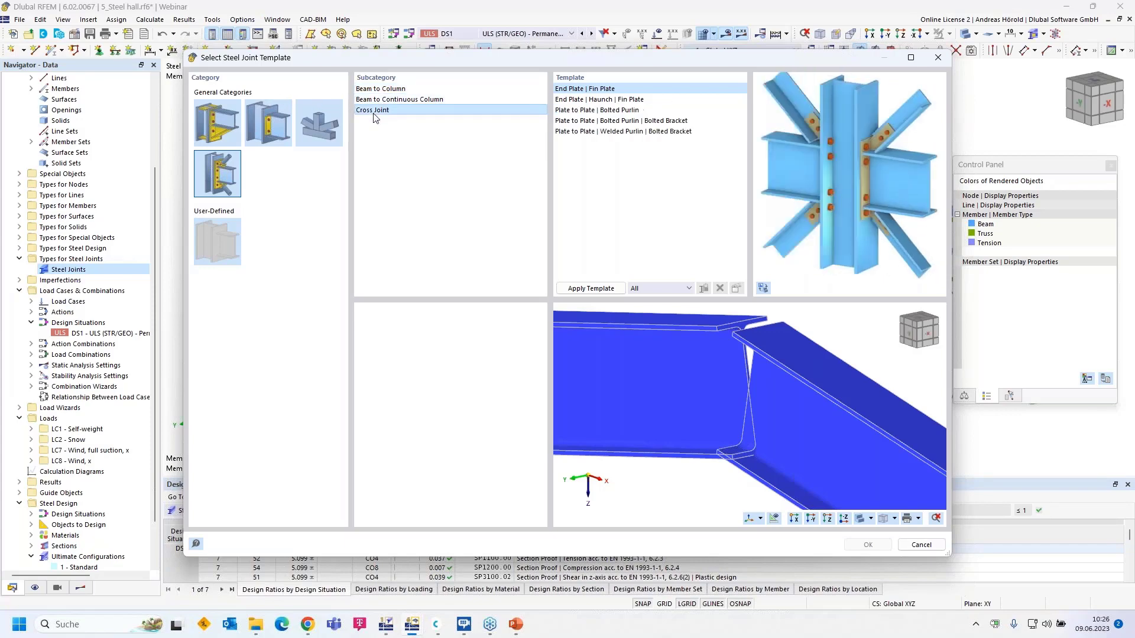
# Apply the Beam to Beam template Plate to Plate to the ridge joint
pyautogui.click(235, 129)
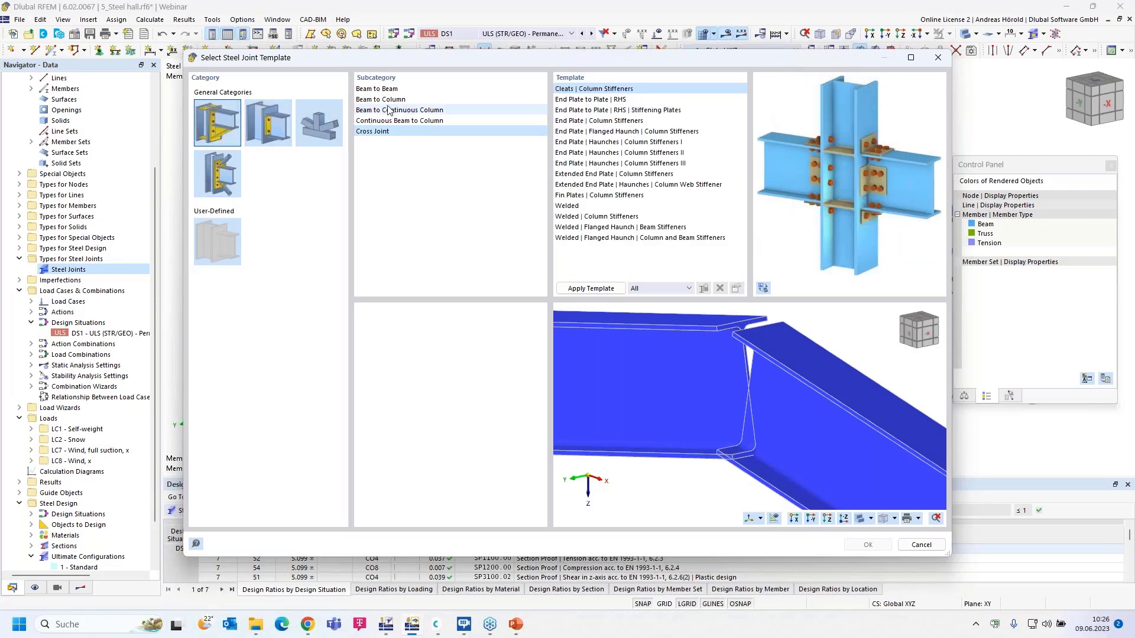
pyautogui.click(398, 89)
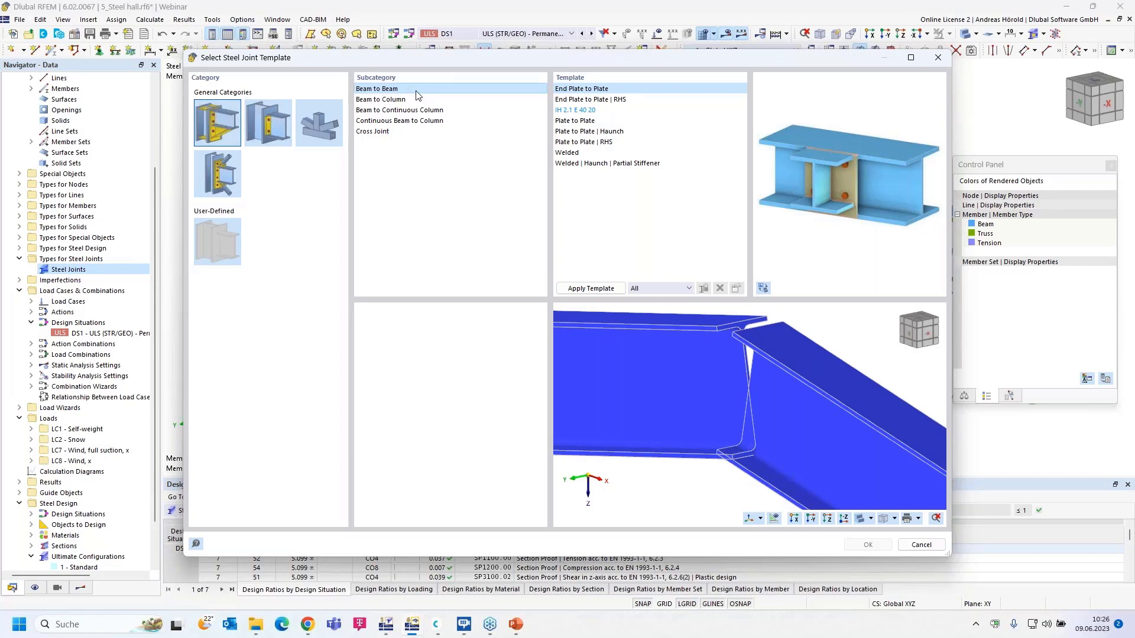
pyautogui.click(578, 122)
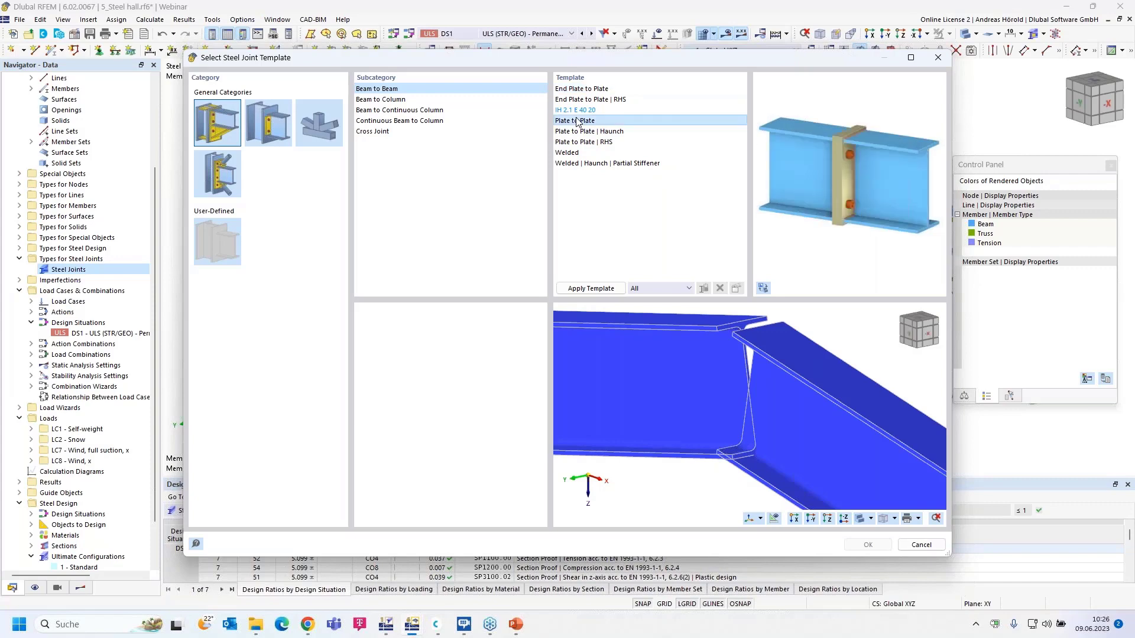
pyautogui.click(590, 288)
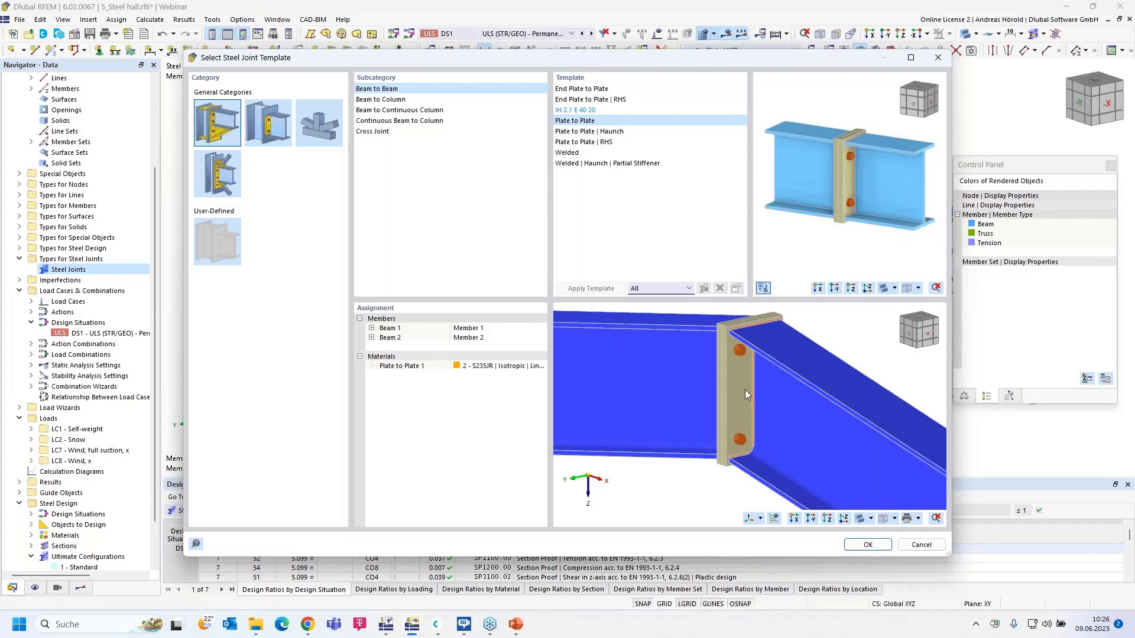
pyautogui.keyDown('ctrl'); pyautogui.moveTo(750, 393); pyautogui.dragTo(771, 386, button='middle'); pyautogui.keyUp('ctrl')
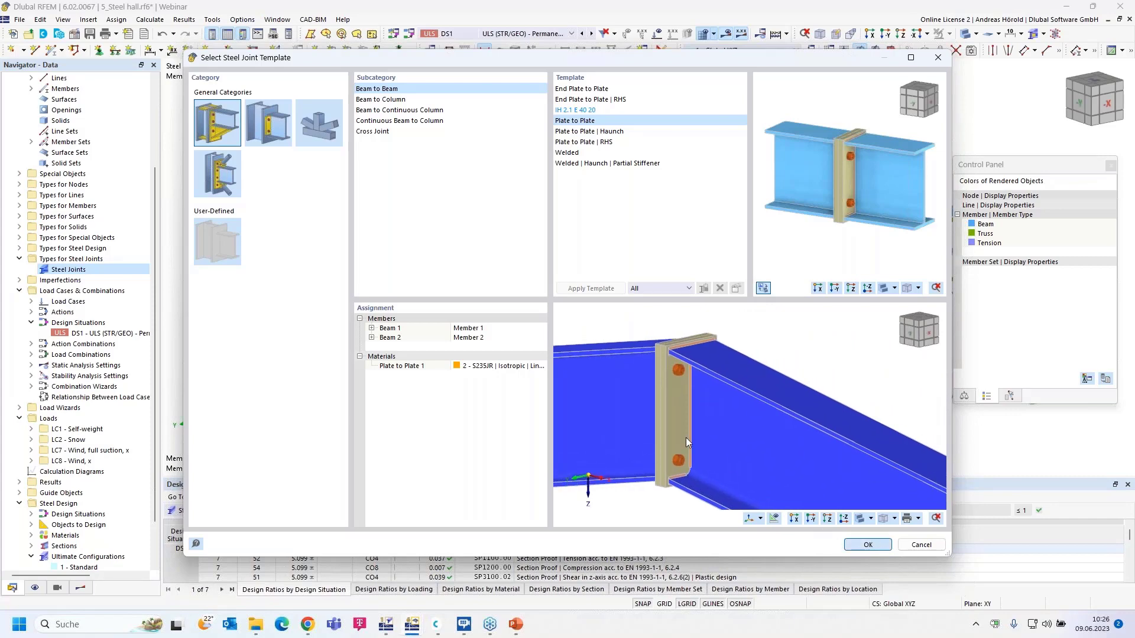
pyautogui.press('Return')
# Try the Perpendicular origin for the plate's position in side view and return it to Half angle
pyautogui.scroll(2, 788, 240)
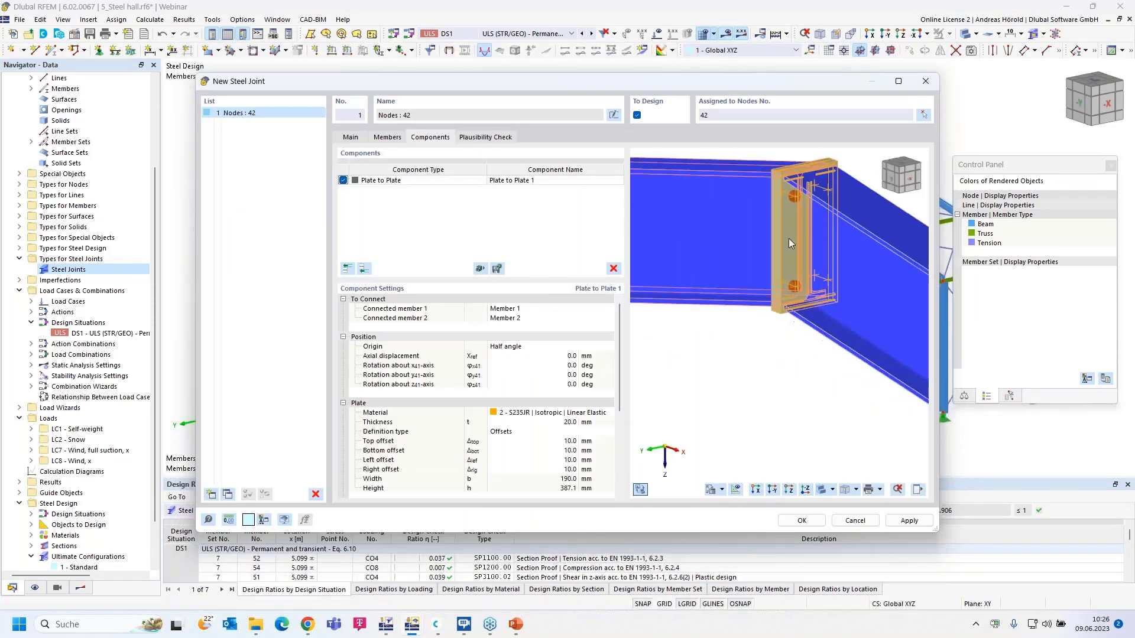
pyautogui.scroll(2, 789, 240)
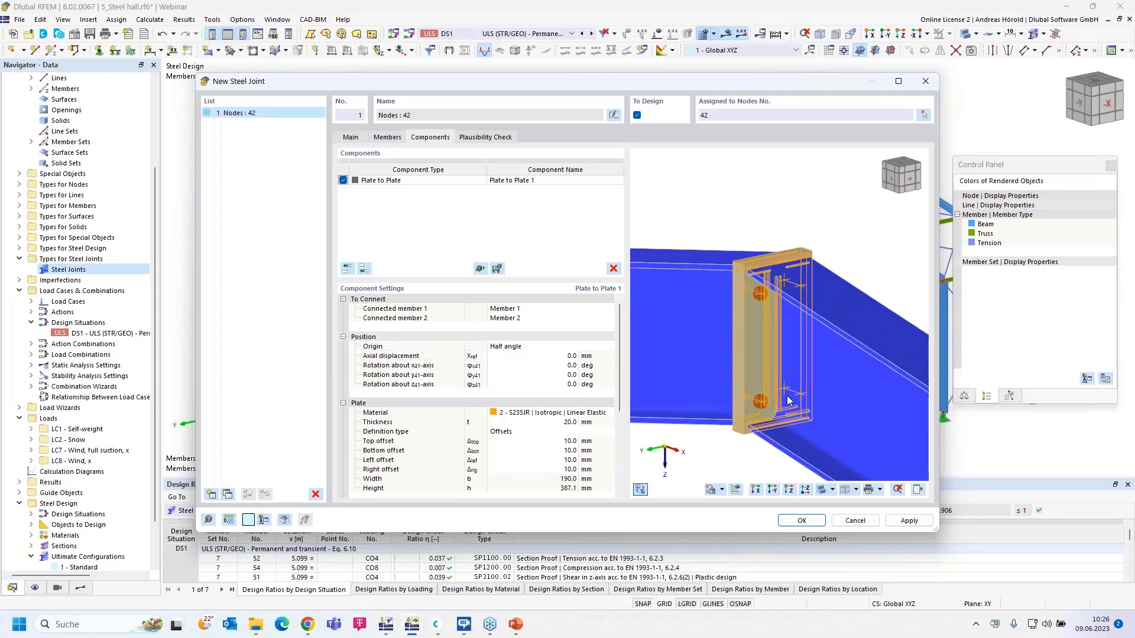
pyautogui.click(893, 180)
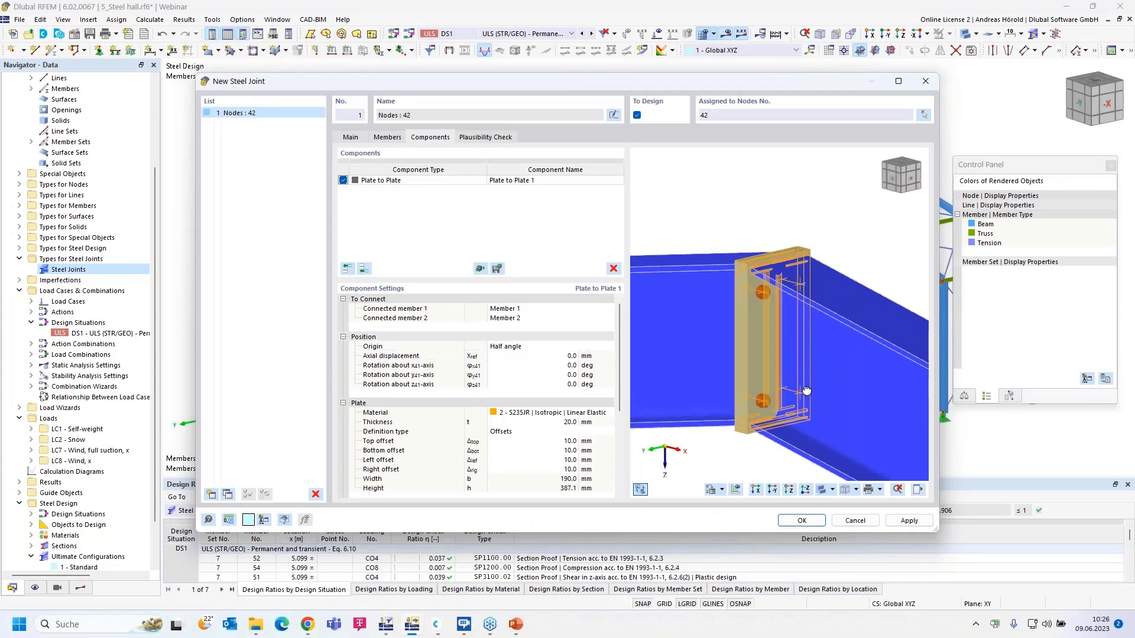
pyautogui.click(524, 347)
pyautogui.click(563, 347)
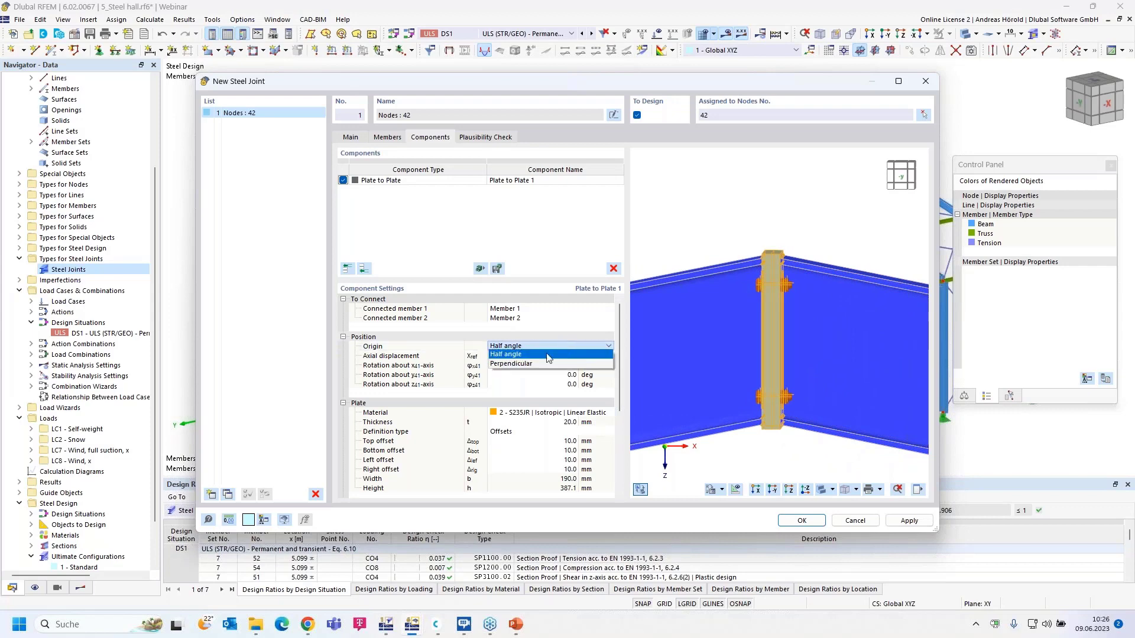
pyautogui.click(530, 364)
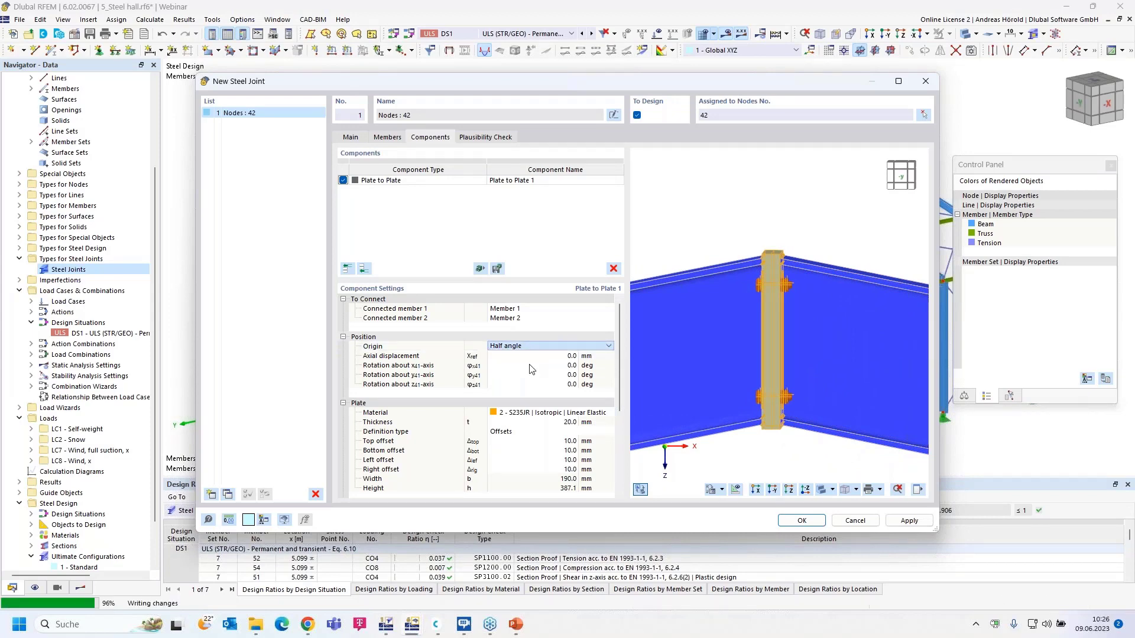
pyautogui.click(537, 347)
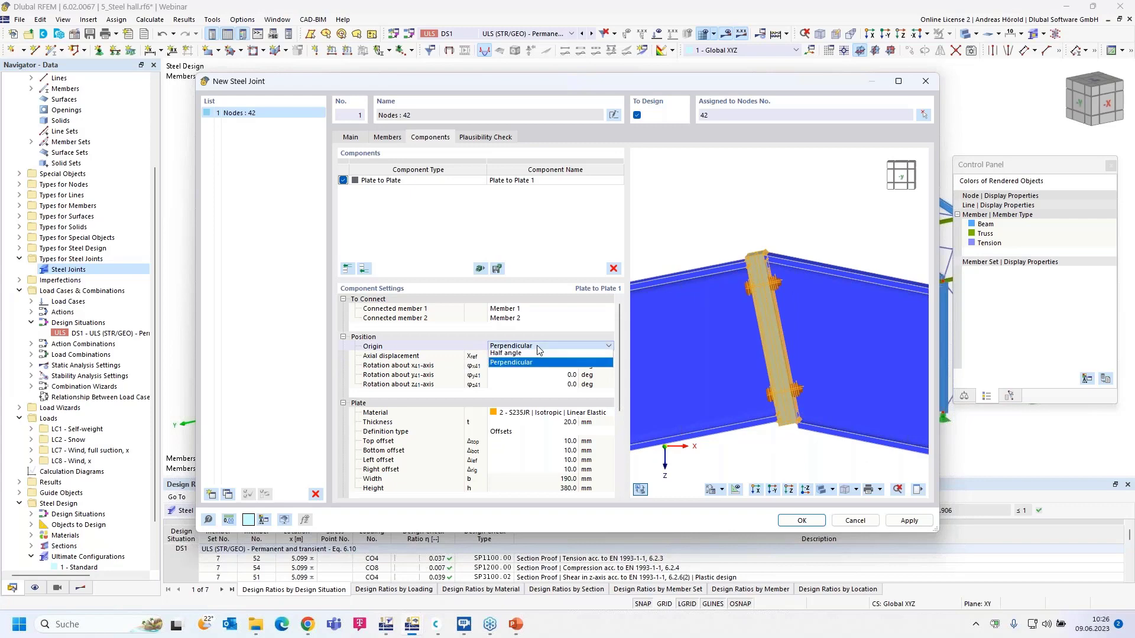
pyautogui.click(527, 354)
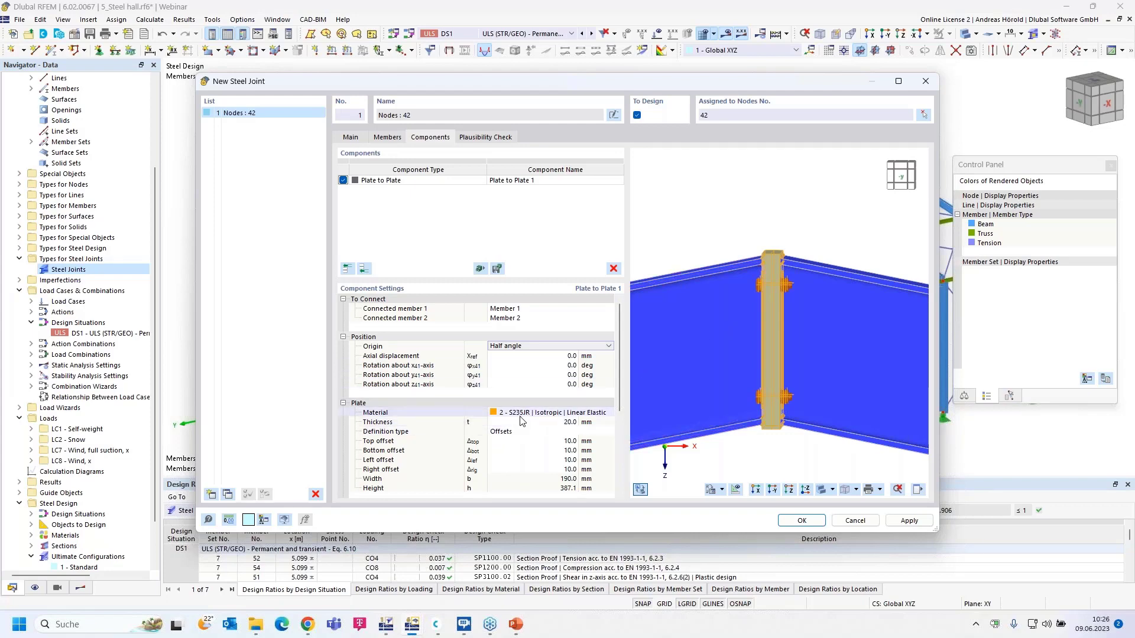
# Set the thickness of the plate-to-plate connection's plate to 15 mm
pyautogui.click(569, 423)
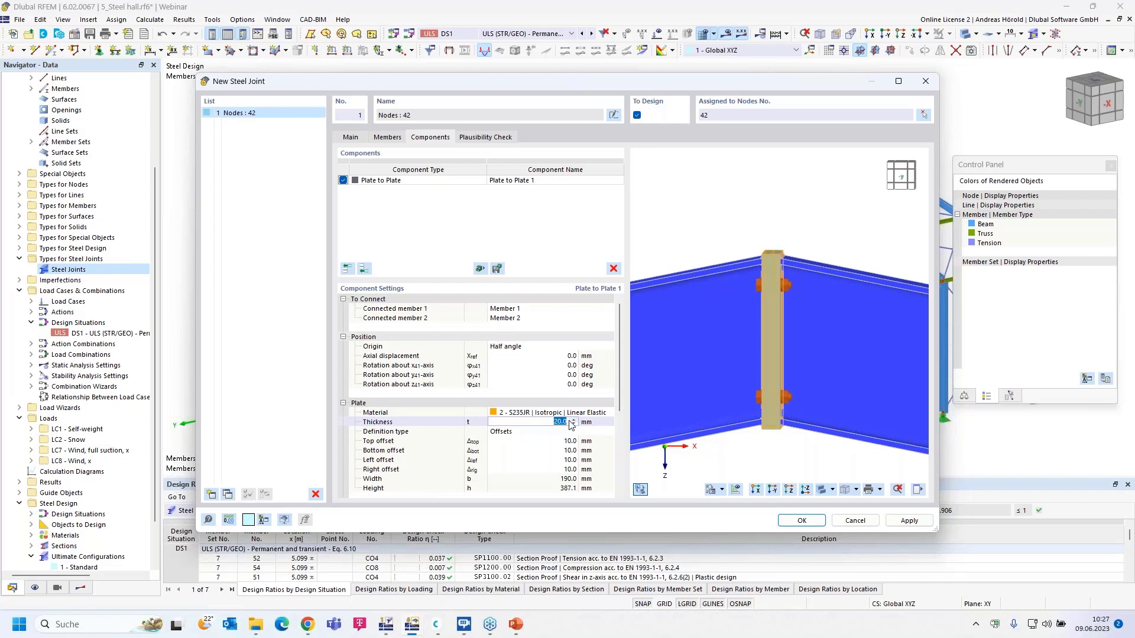
pyautogui.write('15')
pyautogui.click(540, 435)
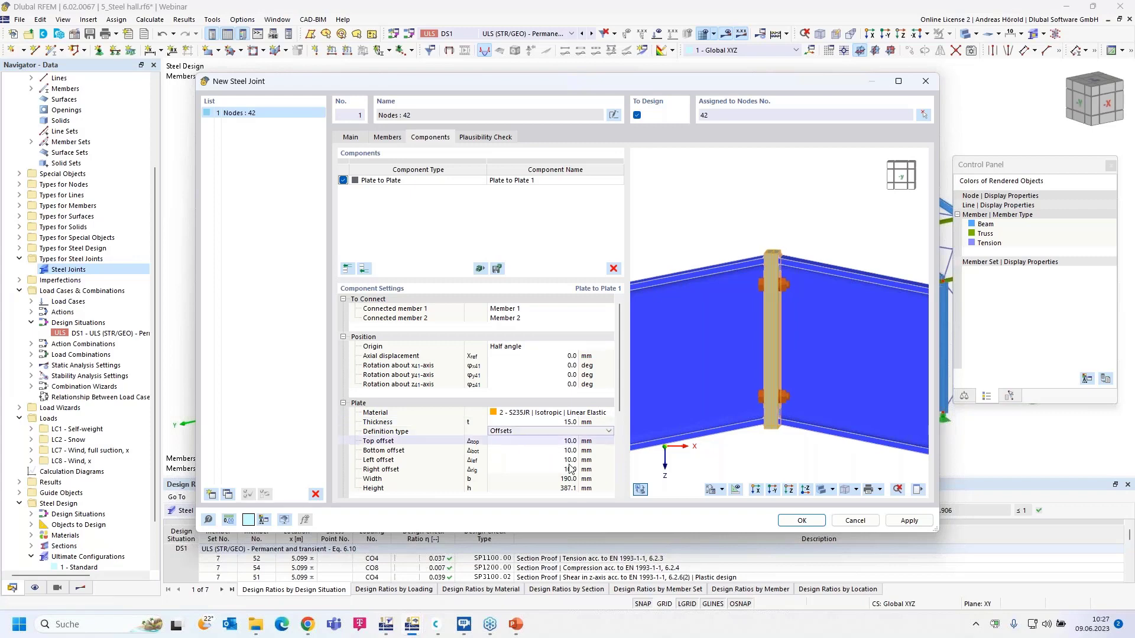
# Enlarge the New Steel Joint dialog in height and width so that more of the component settings fit
pyautogui.moveTo(615, 71); pyautogui.dragTo(615, 14)
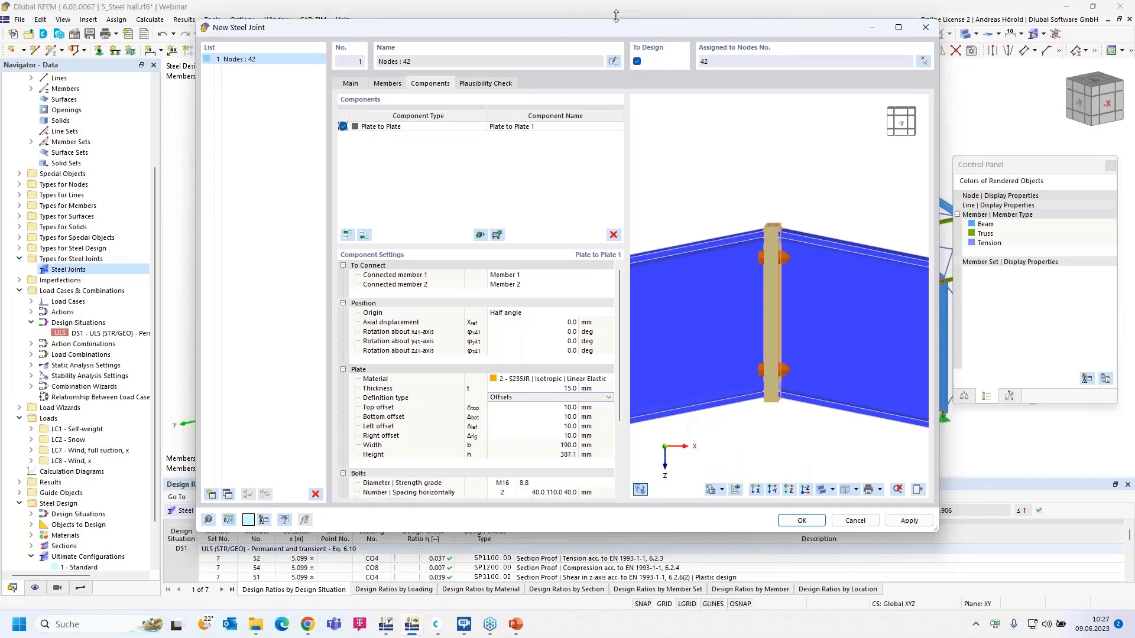
pyautogui.moveTo(592, 532); pyautogui.dragTo(591, 624)
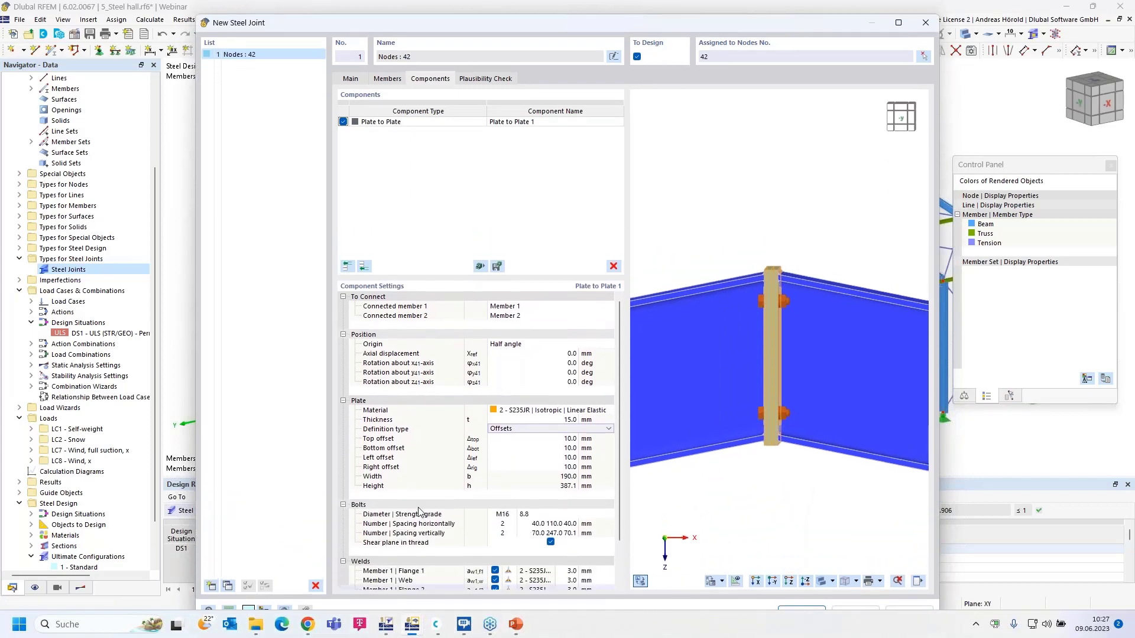
pyautogui.moveTo(196, 353); pyautogui.dragTo(42, 348)
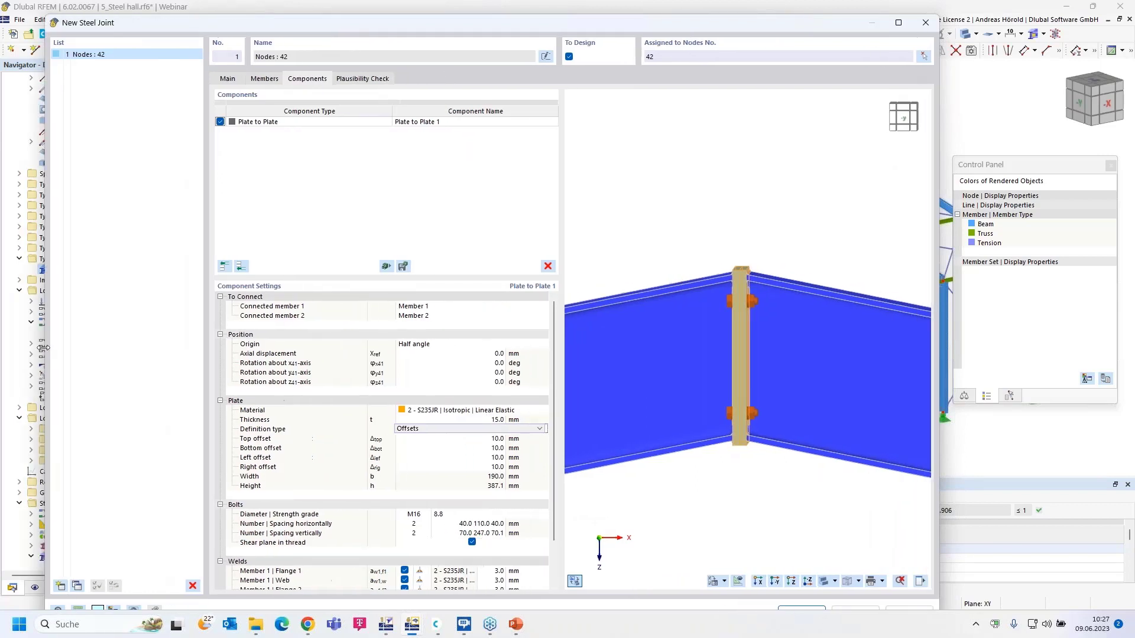
# Try the plate definition type Dimensions and position and return it to Offsets
pyautogui.click(487, 429)
pyautogui.click(475, 448)
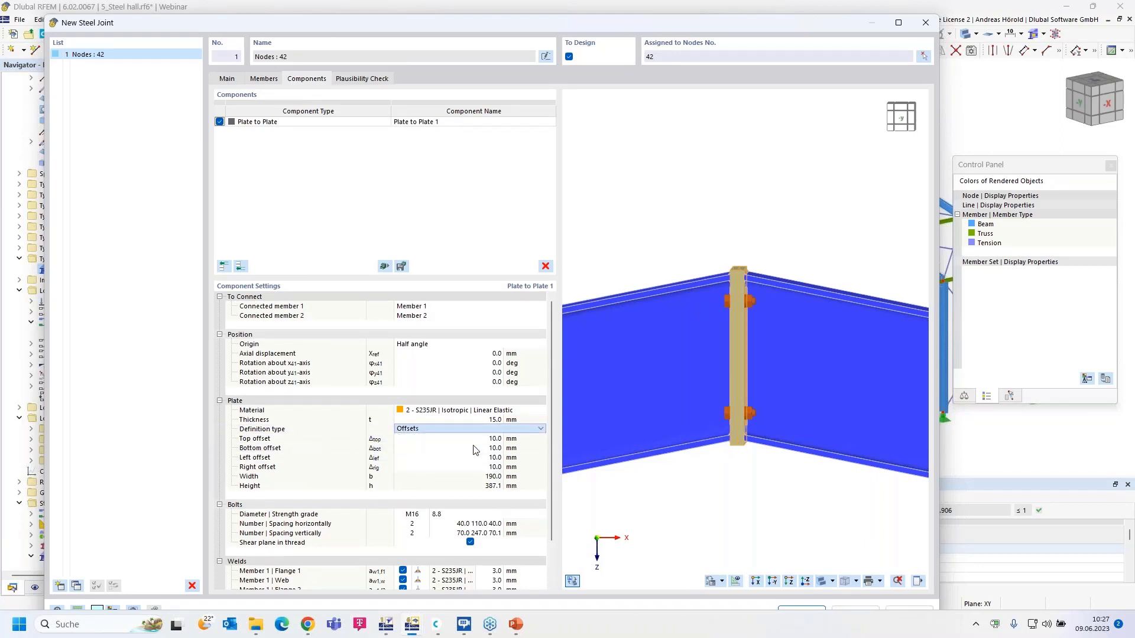
pyautogui.click(540, 428)
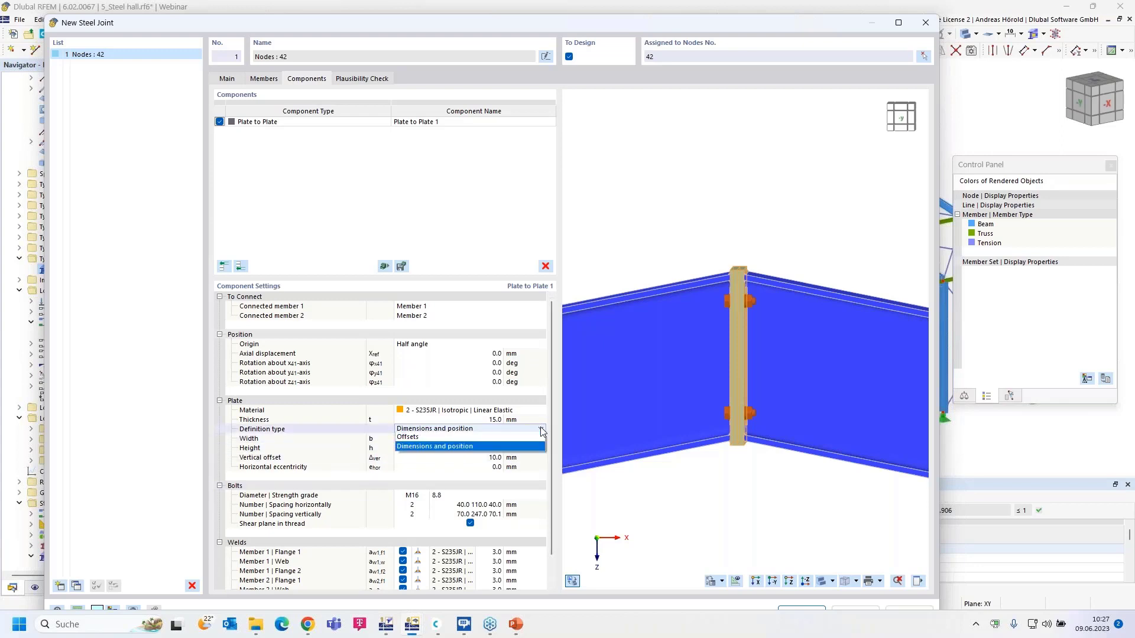
pyautogui.click(479, 438)
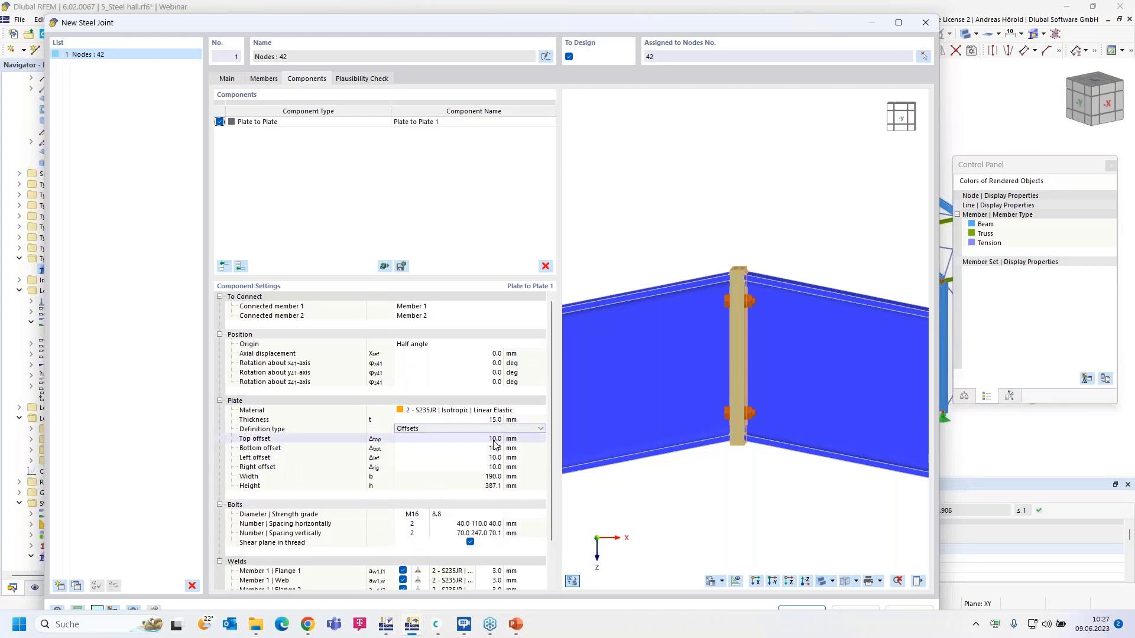
# Set the plate's top offset to 20 mm and check the plate's projection above the beams in the preview
pyautogui.click(494, 441)
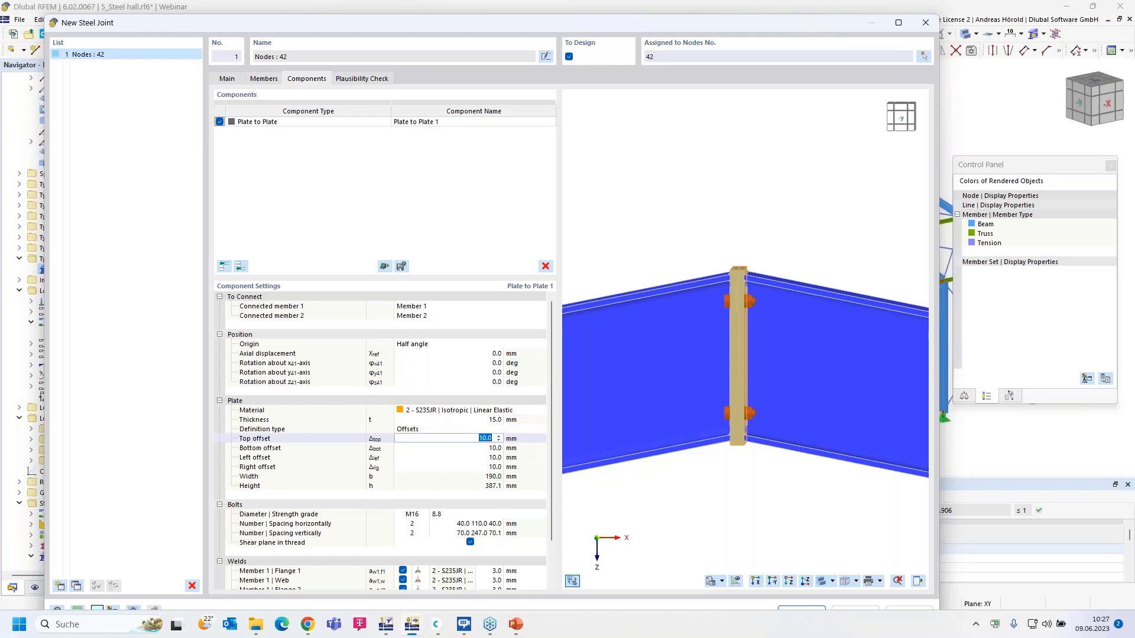
pyautogui.write('20')
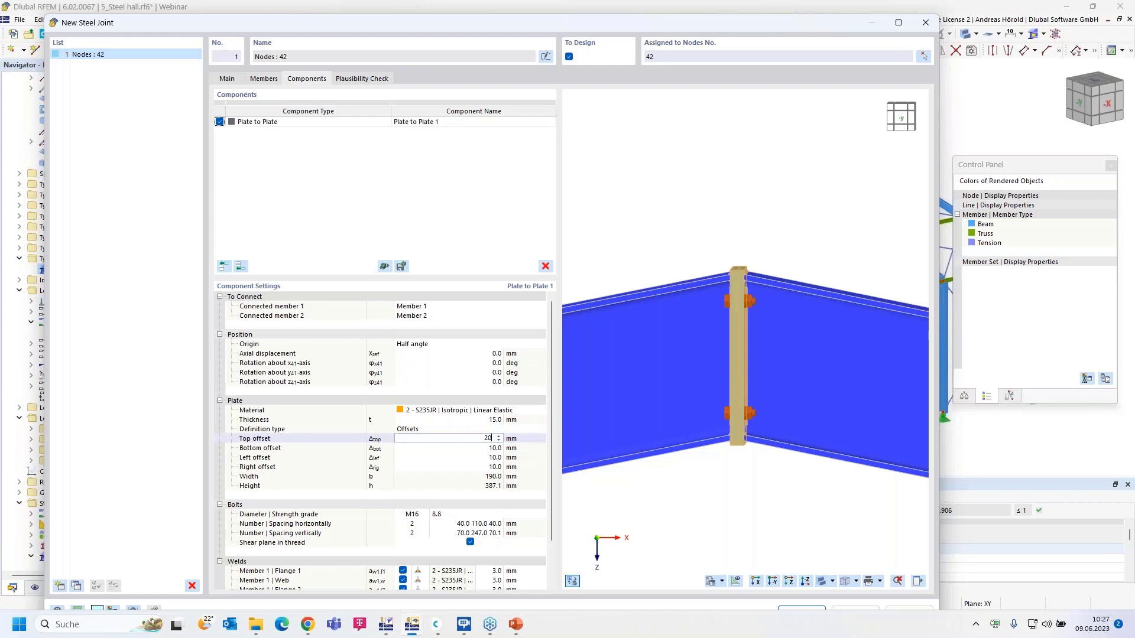
pyautogui.click(477, 449)
pyautogui.scroll(4, 743, 270)
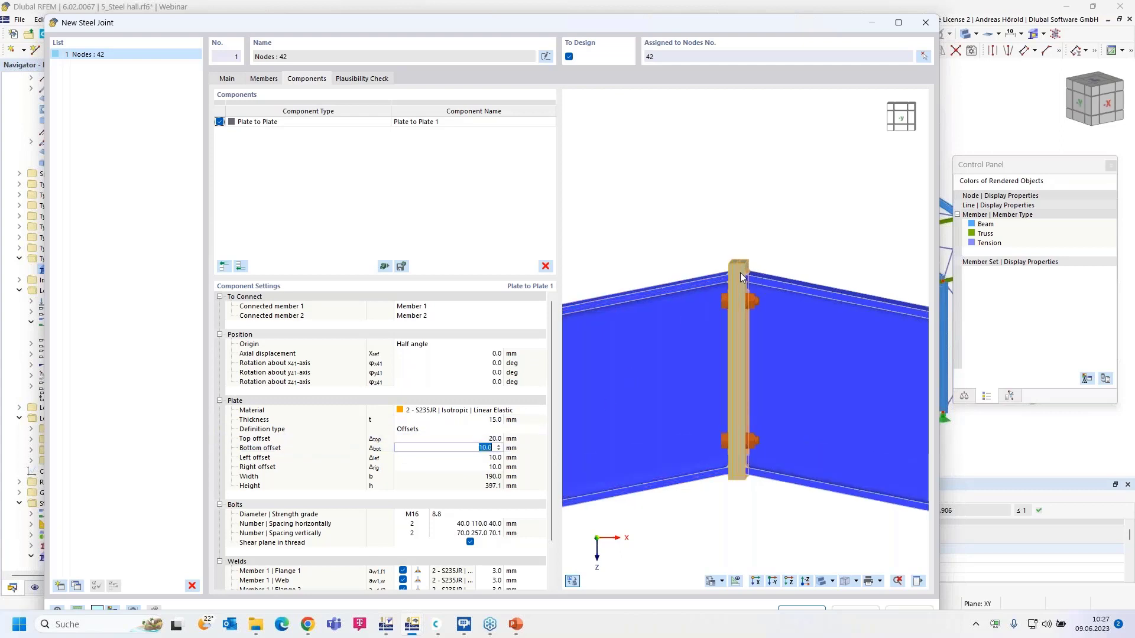
pyautogui.scroll(-5, 721, 346)
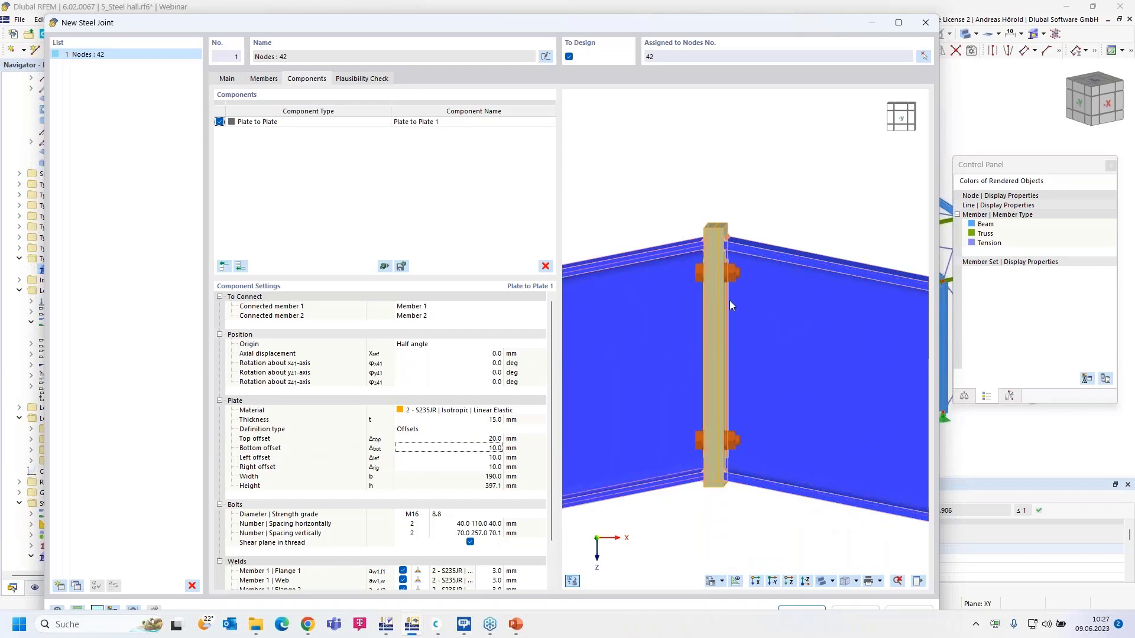
# Try a top offset of -10 mm for the plate and return it to 20 mm
pyautogui.click(496, 441)
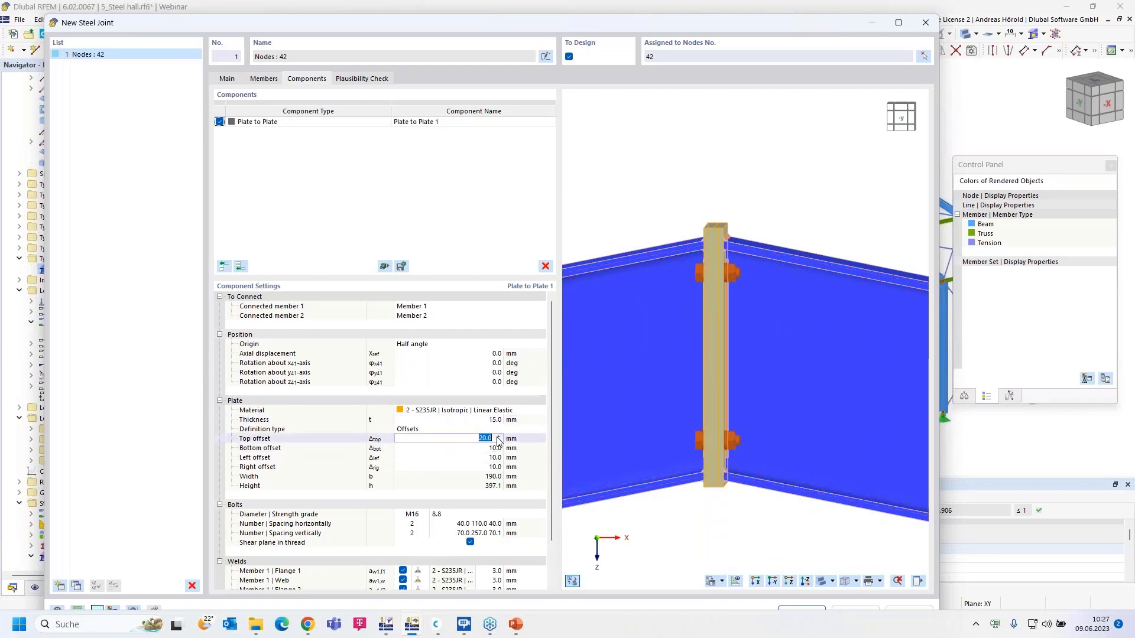
pyautogui.press('BackSpace')
pyautogui.write('-10')
pyautogui.press('Tab')
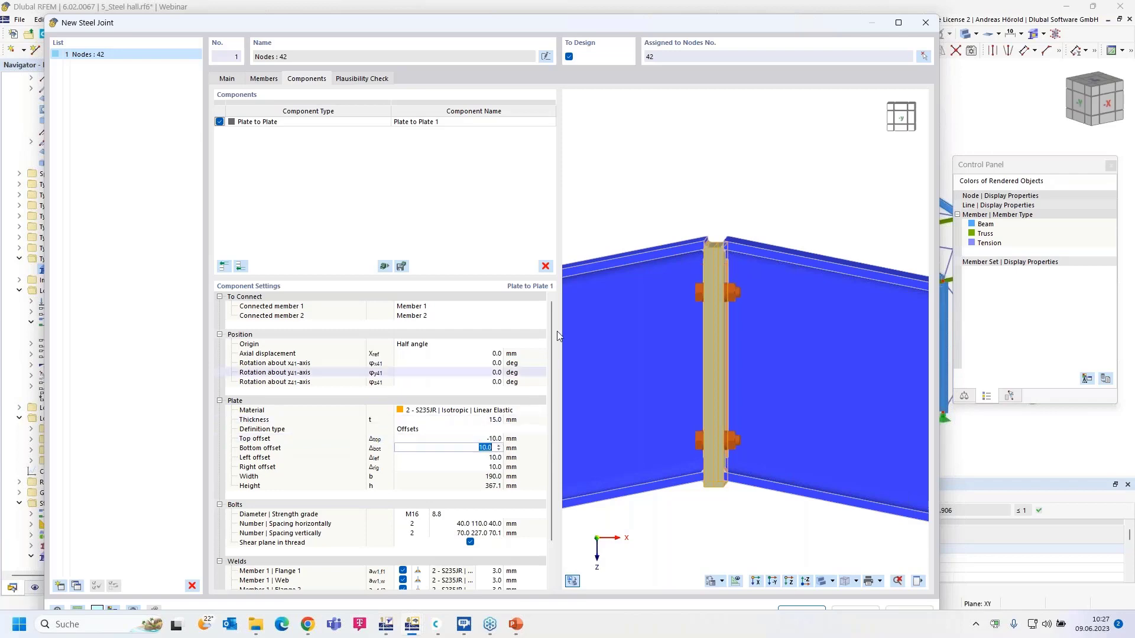
pyautogui.scroll(-2, 643, 240)
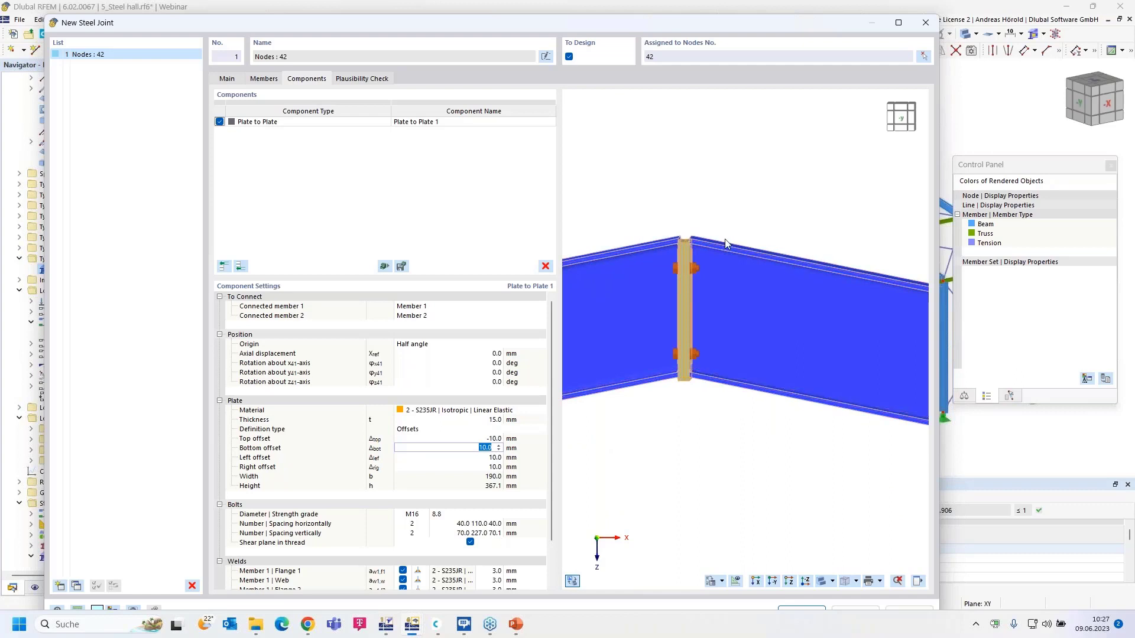
pyautogui.scroll(4, 700, 231)
pyautogui.scroll(-4, 629, 278)
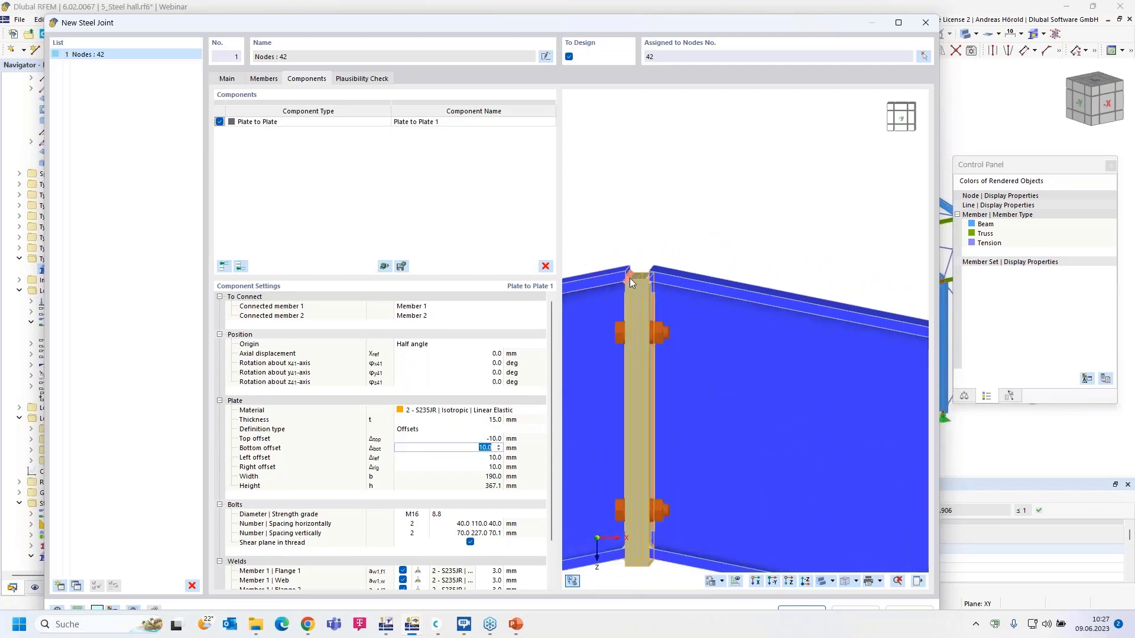
pyautogui.click(491, 439)
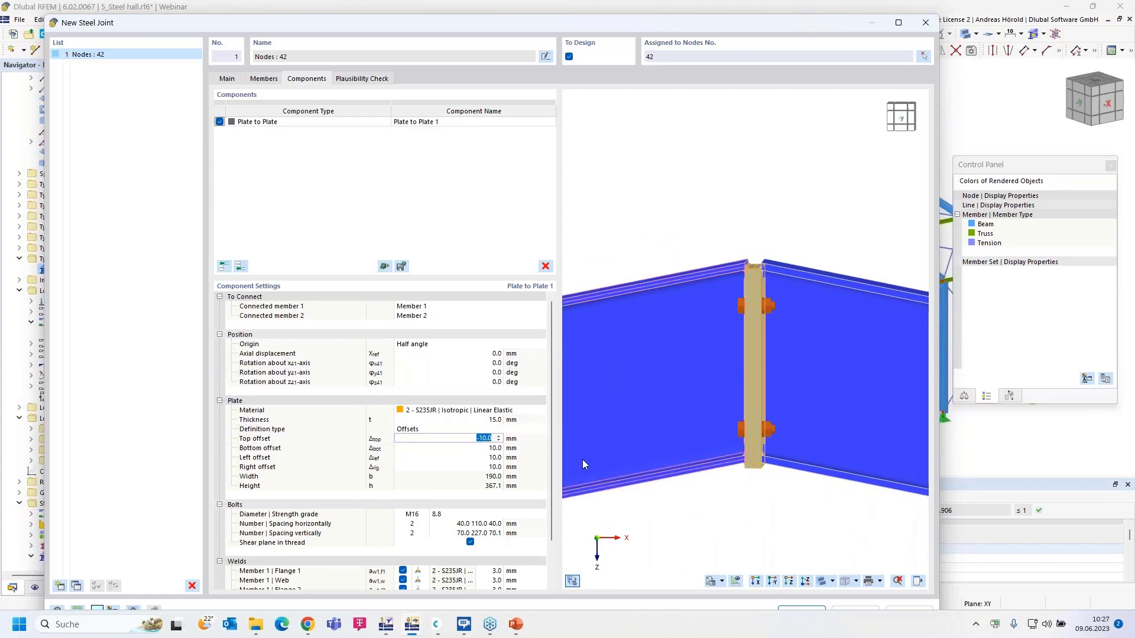
pyautogui.write('20')
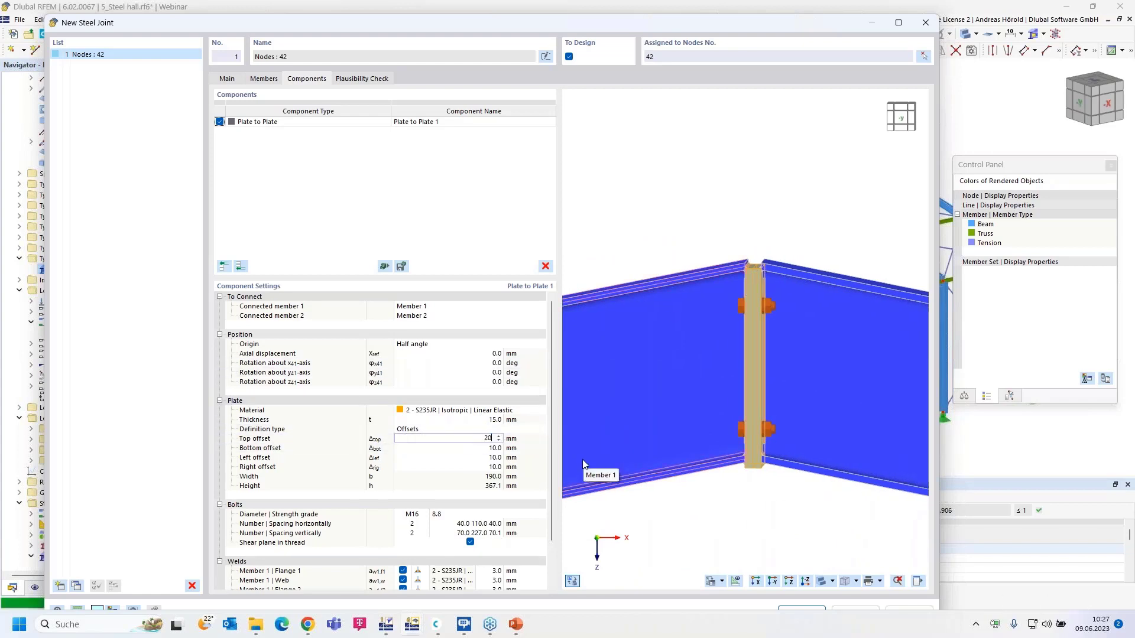
pyautogui.press('Tab')
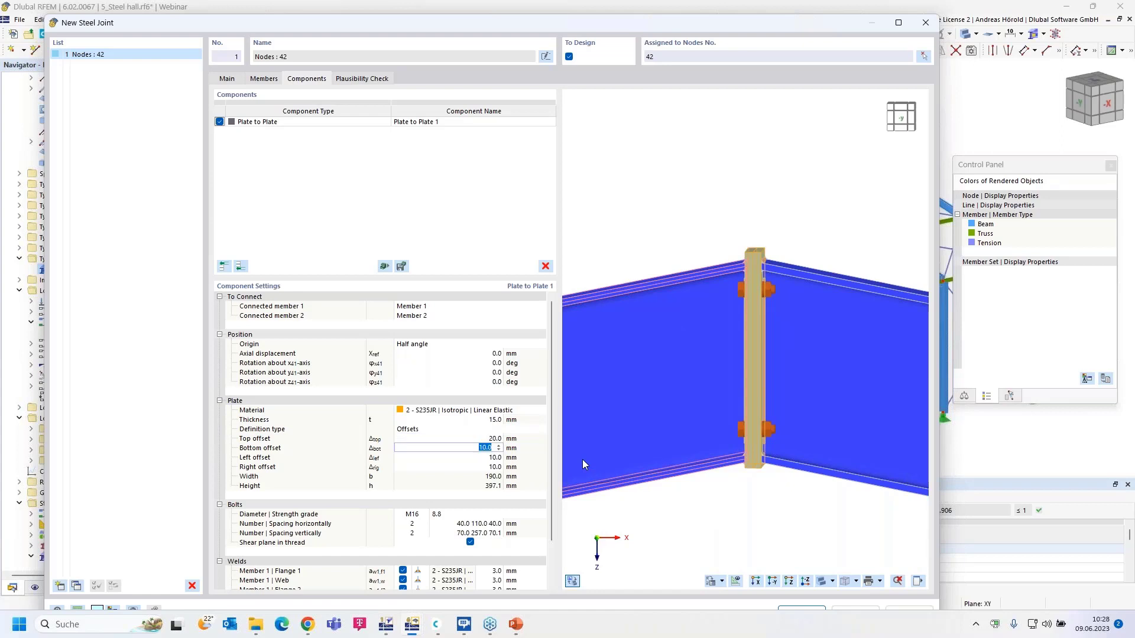
# Set the plate's bottom offset to 110 mm and leave the left and right offsets at 10 mm
pyautogui.write('110')
pyautogui.press('Tab')
pyautogui.press('Tab')
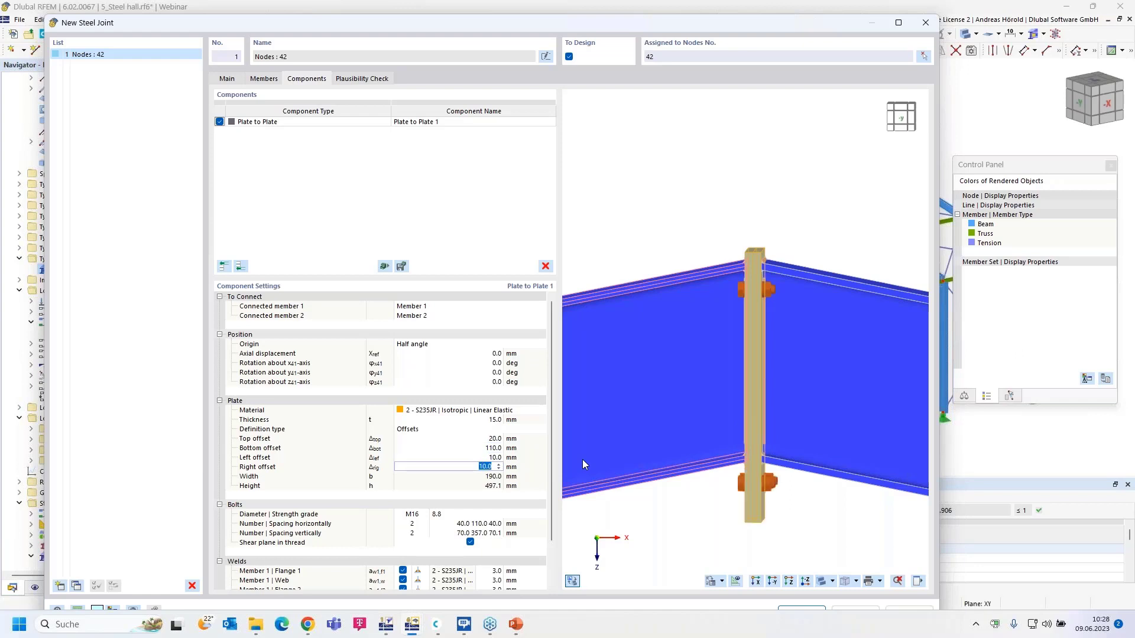
pyautogui.press('Tab')
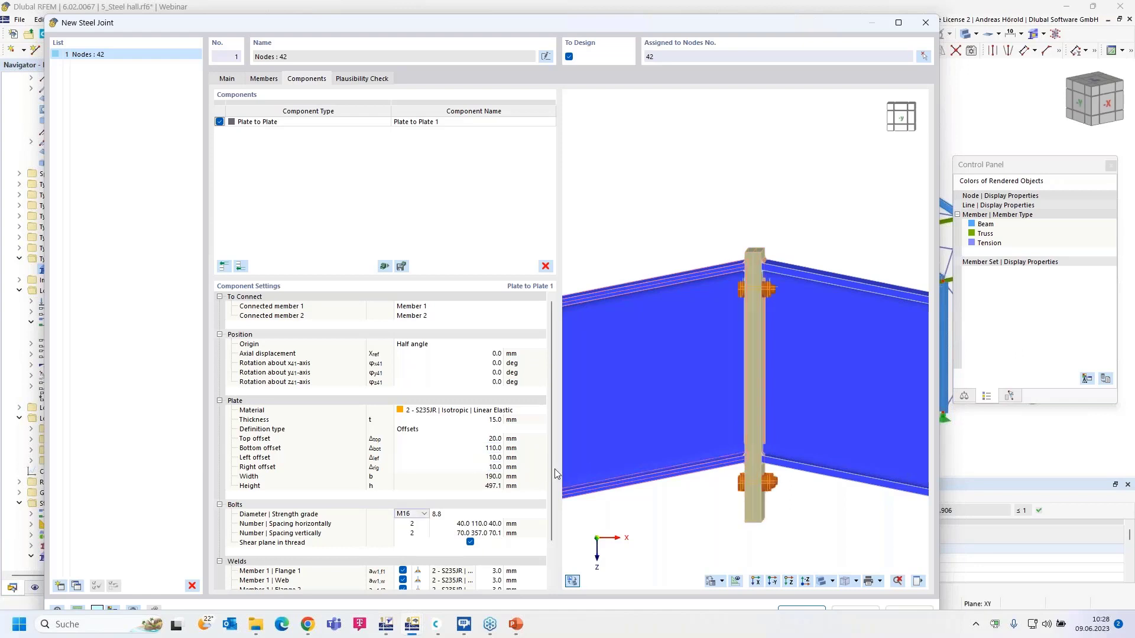
# Keep the bolt diameter at M16 and set the bolts' strength grade to 10.9
pyautogui.scroll(-2, 554, 428)
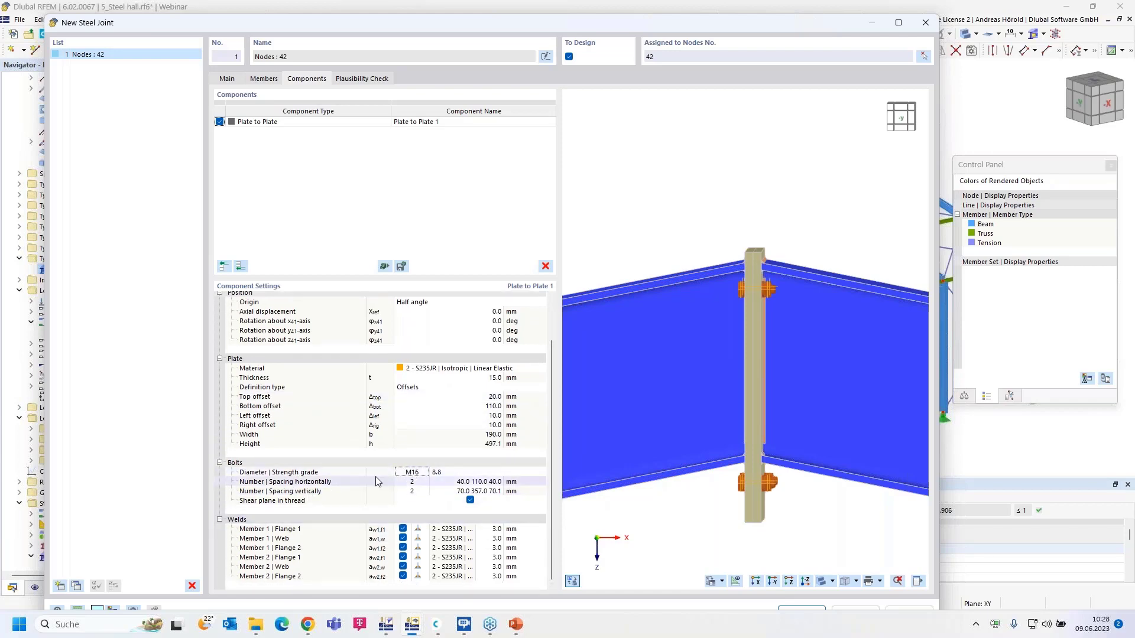
pyautogui.click(426, 474)
pyautogui.click(426, 472)
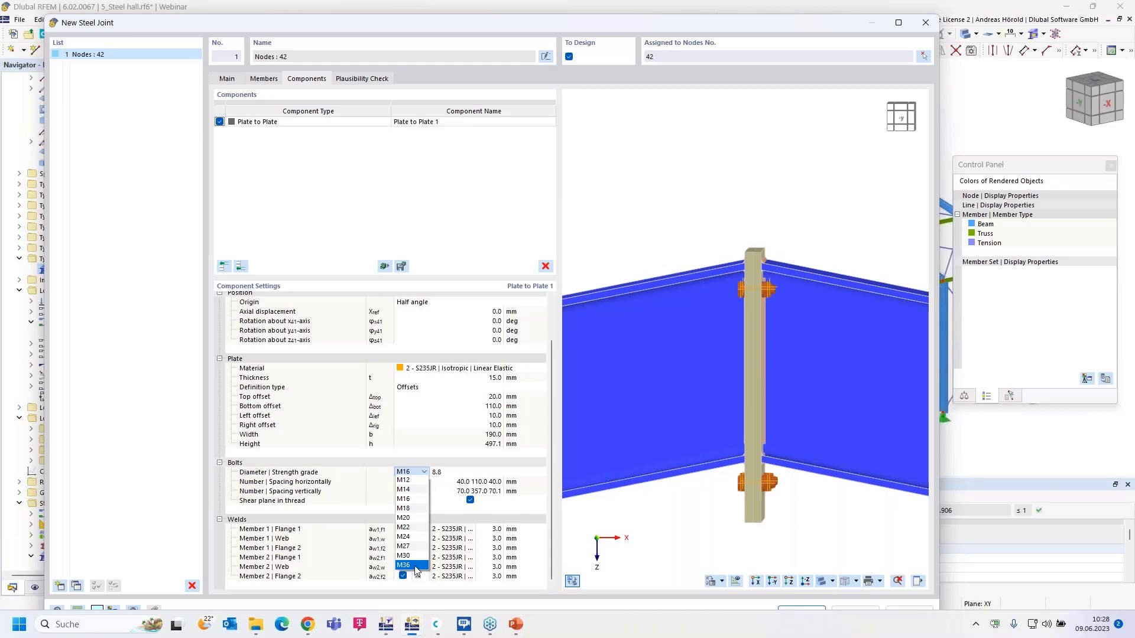
pyautogui.click(412, 500)
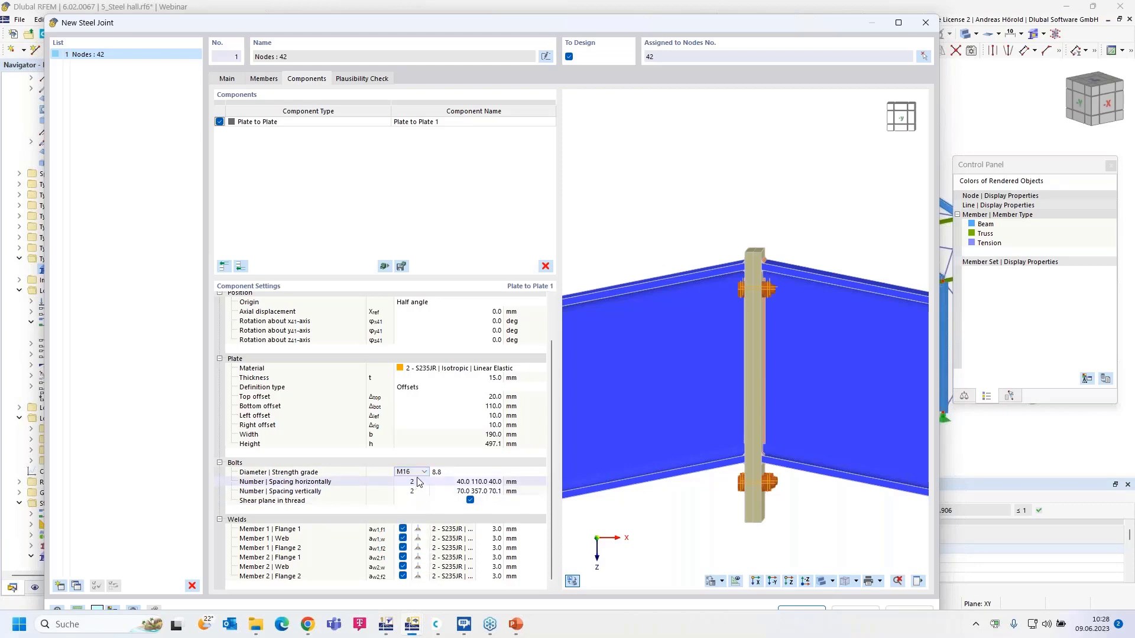
pyautogui.click(472, 476)
pyautogui.click(478, 475)
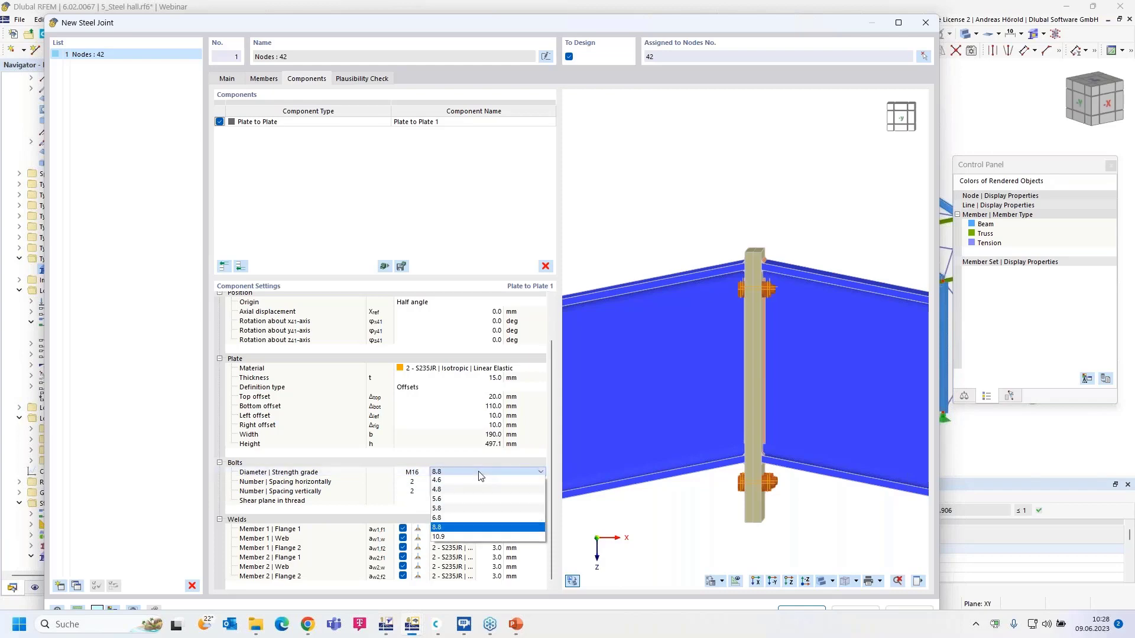
pyautogui.click(471, 538)
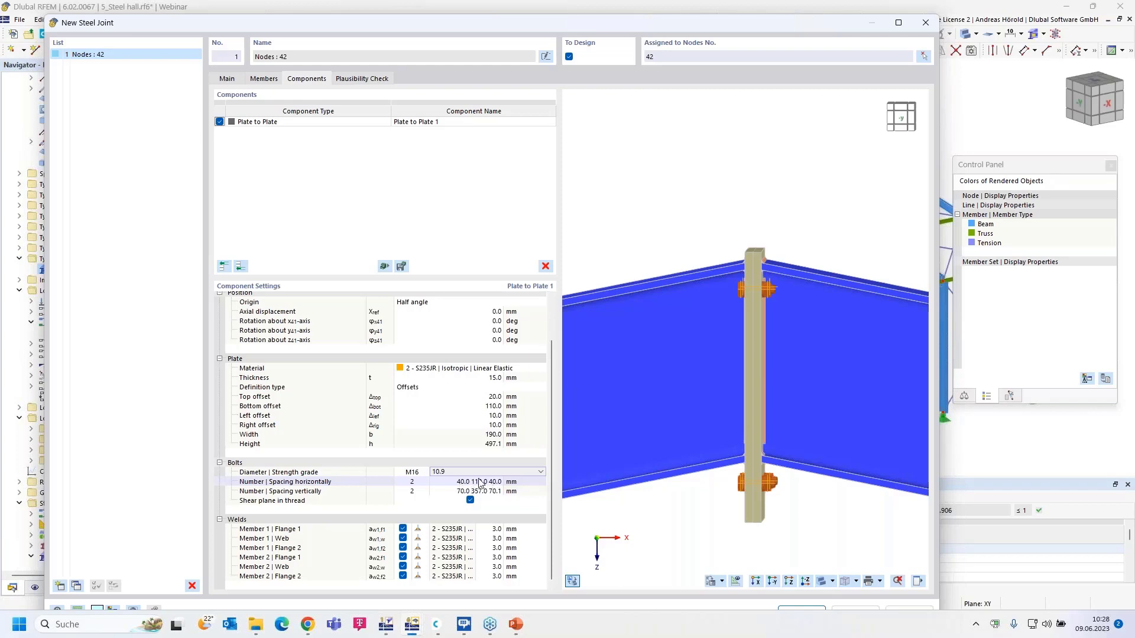
# Increase the number of bolts in the vertical direction to 3 and inspect the bolt rows from an oblique view
pyautogui.click(417, 492)
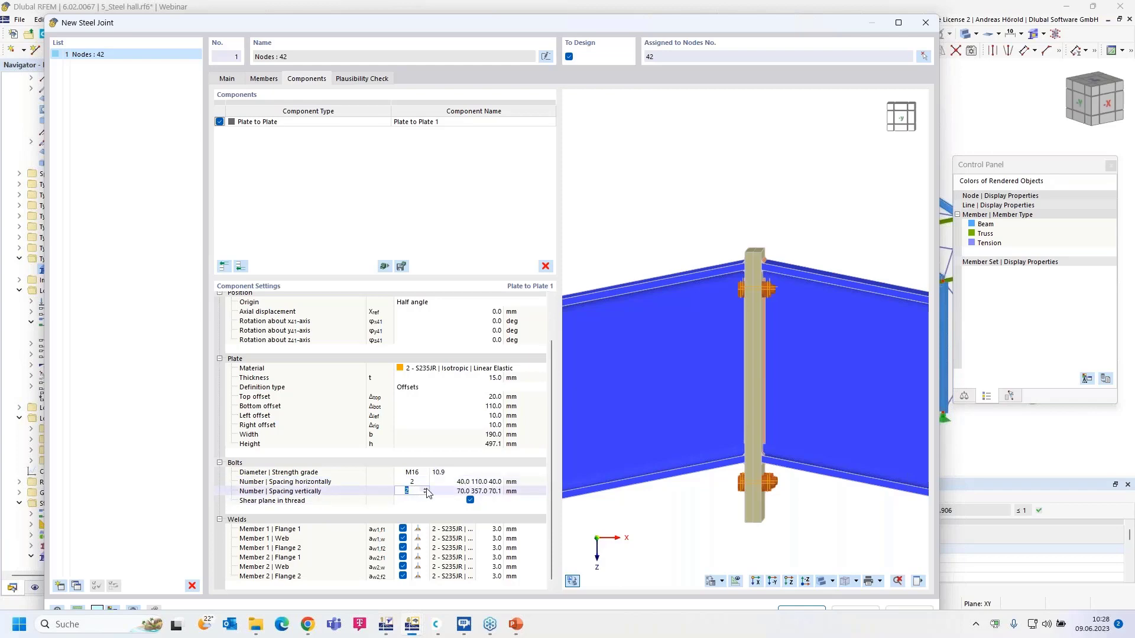
pyautogui.click(425, 490)
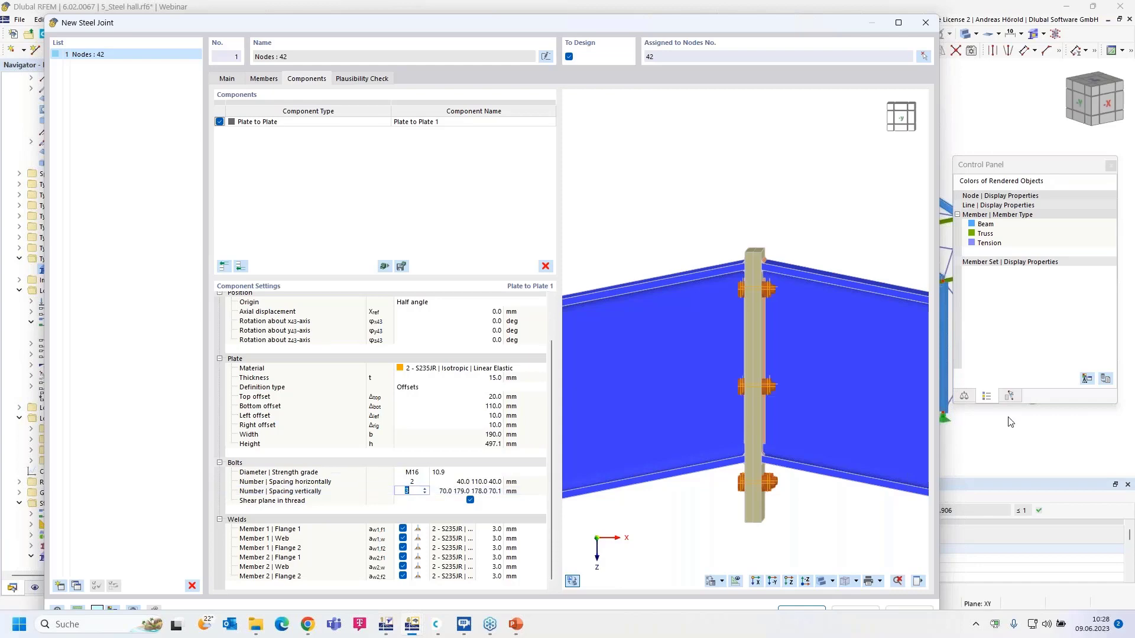
pyautogui.keyDown('ctrl'); pyautogui.moveTo(899, 439); pyautogui.dragTo(795, 436, button='middle'); pyautogui.keyUp('ctrl')
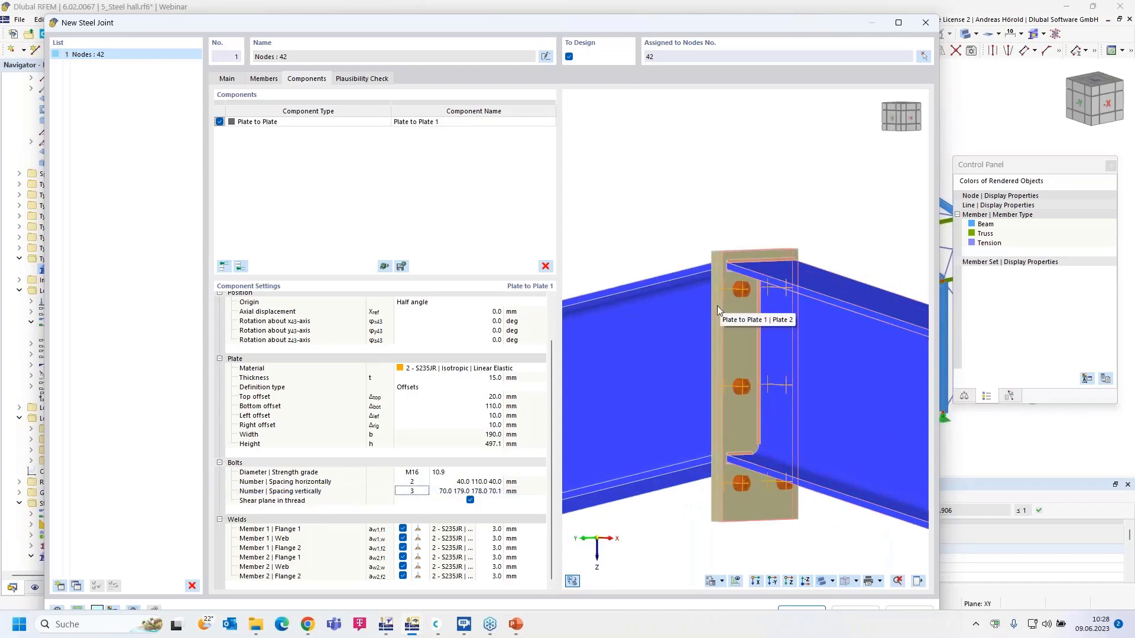
pyautogui.keyDown('ctrl'); pyautogui.moveTo(764, 429); pyautogui.dragTo(828, 433, button='middle'); pyautogui.keyUp('ctrl')
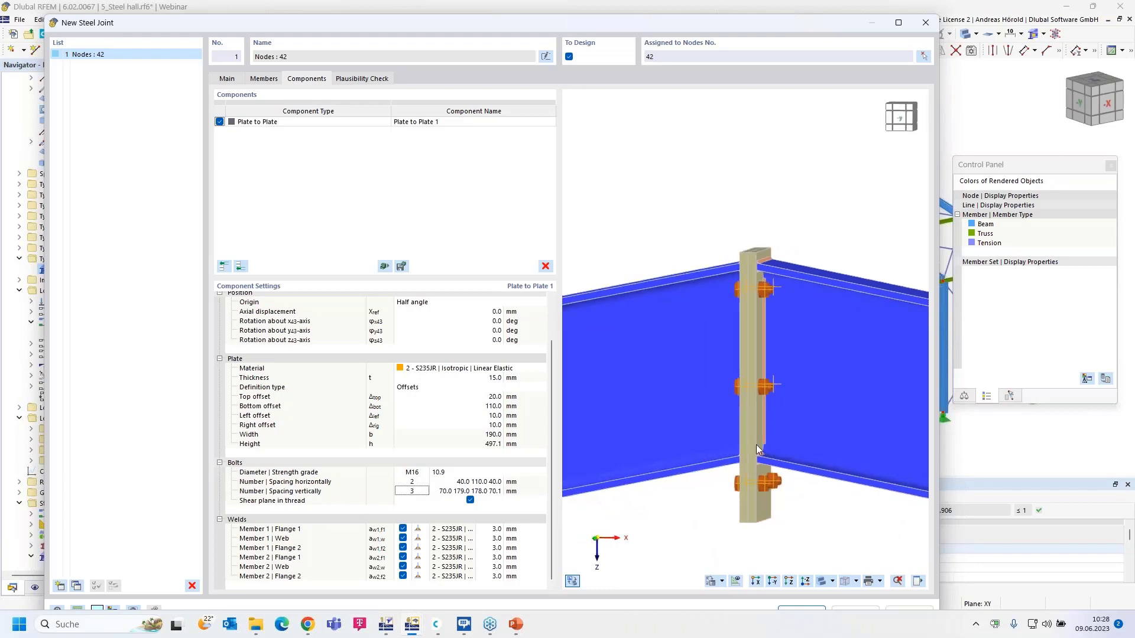
# Set the vertical bolt spacings to 85, 169 and 180 mm and keep the shear plane in the thread
pyautogui.click(444, 493)
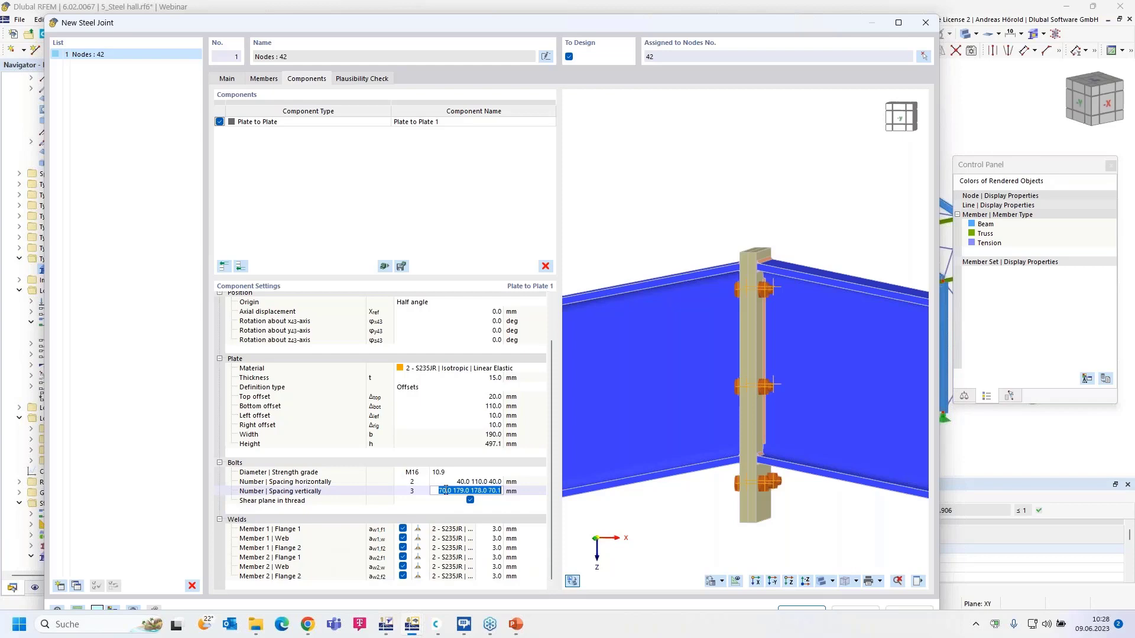
pyautogui.write('85 169 180')
pyautogui.press('Return')
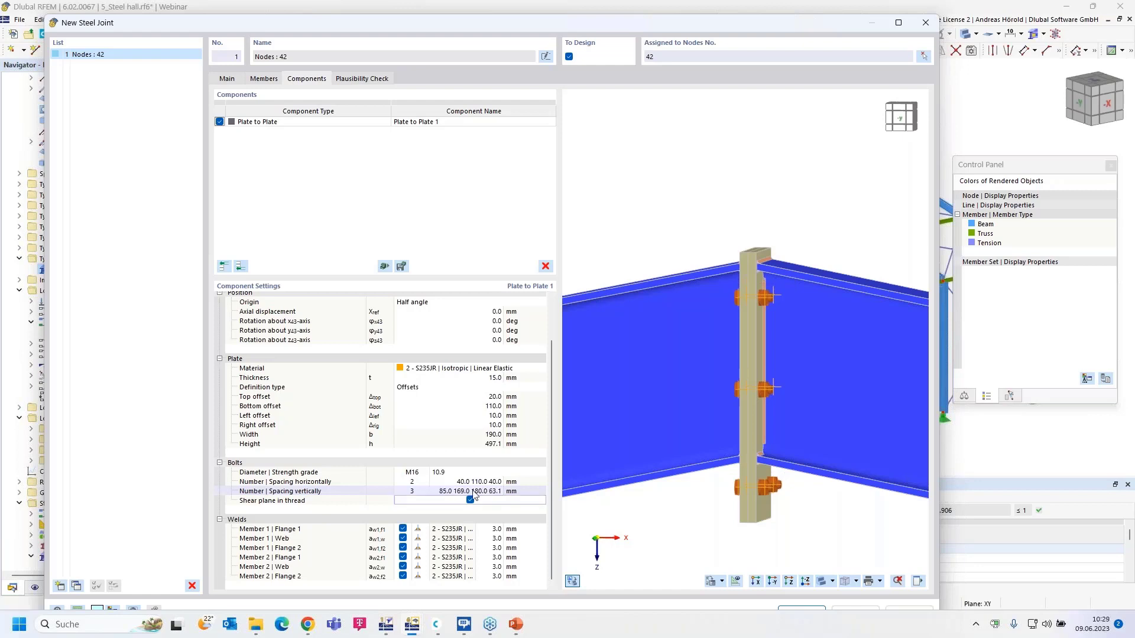
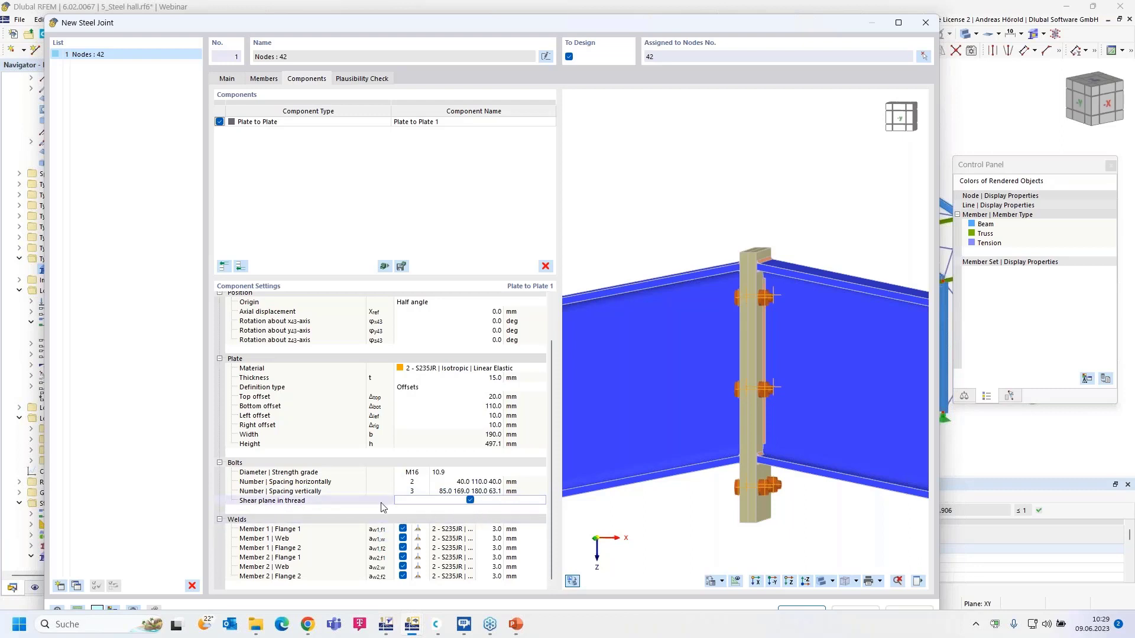
pyautogui.click(470, 501)
pyautogui.click(470, 501)
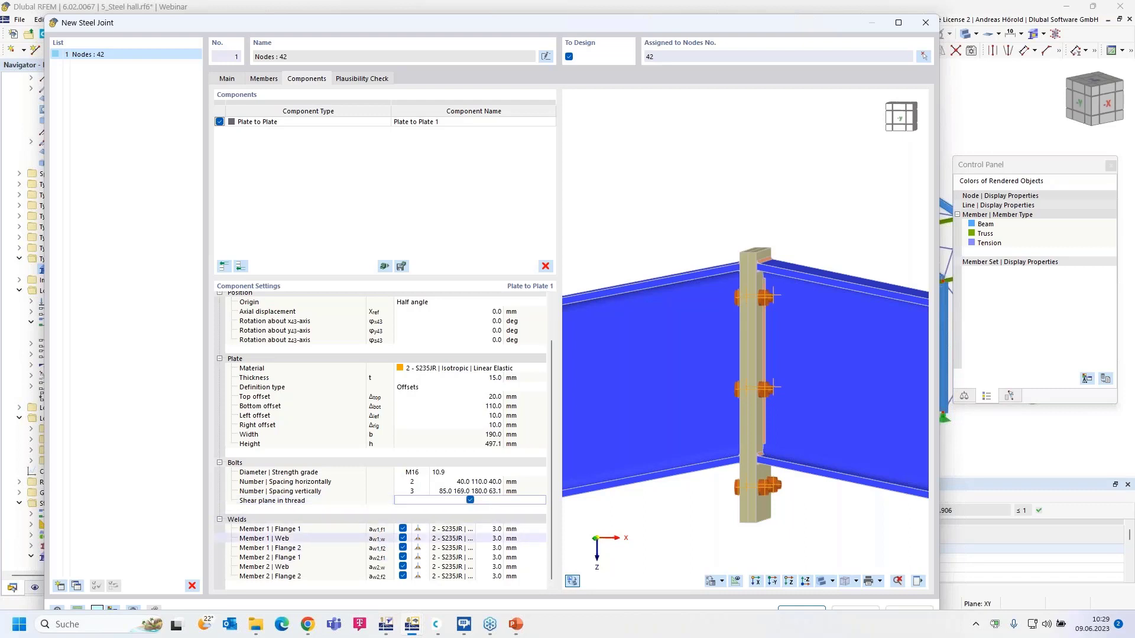
# Set the weld thickness to 6 mm for both flanges of Member 1 and for Flange 1 of Member 2
pyautogui.click(497, 529)
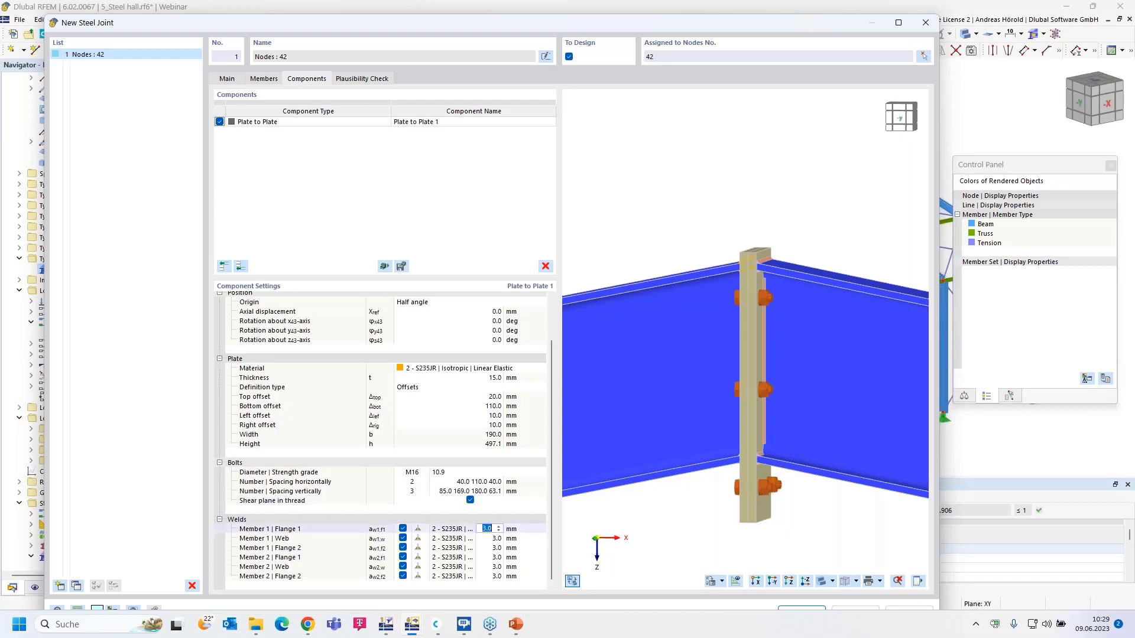
pyautogui.write('6')
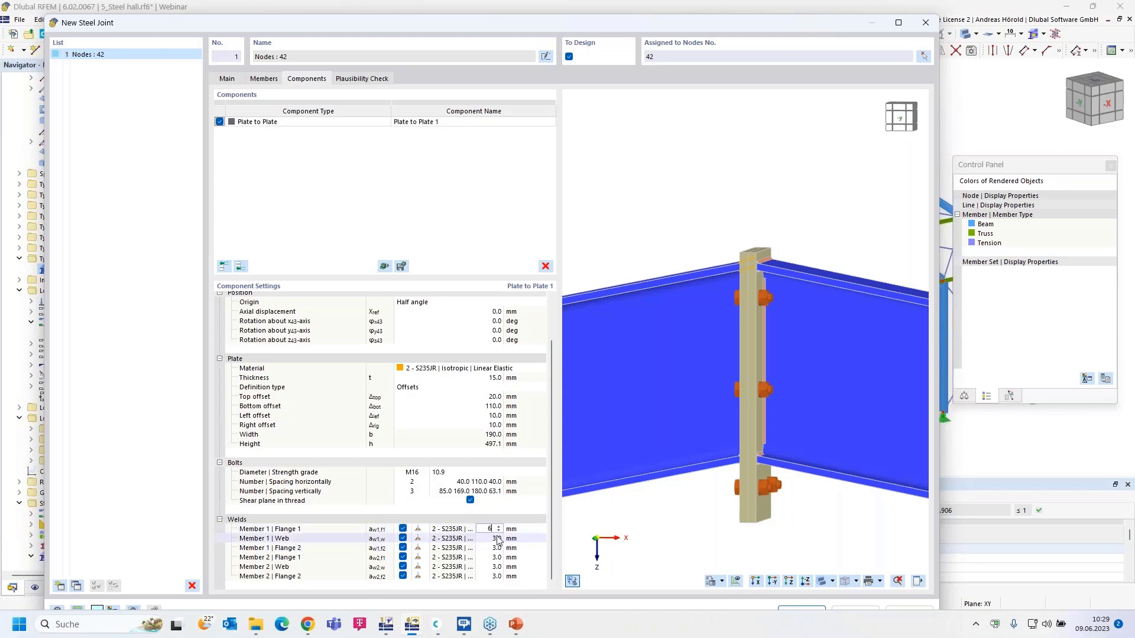
pyautogui.click(492, 539)
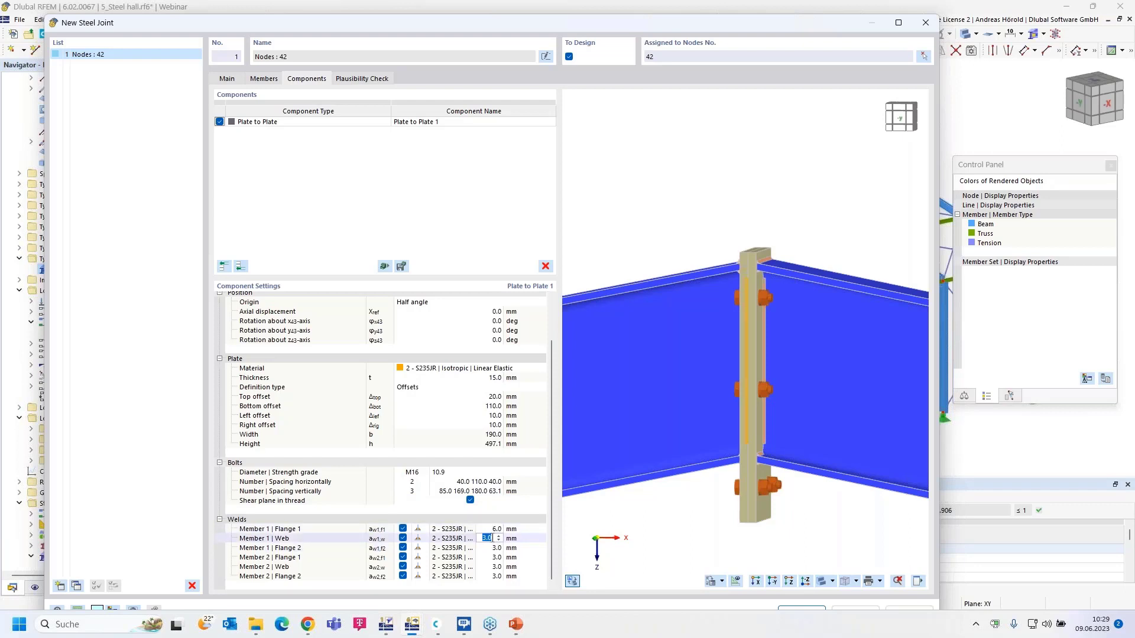
pyautogui.click(492, 548)
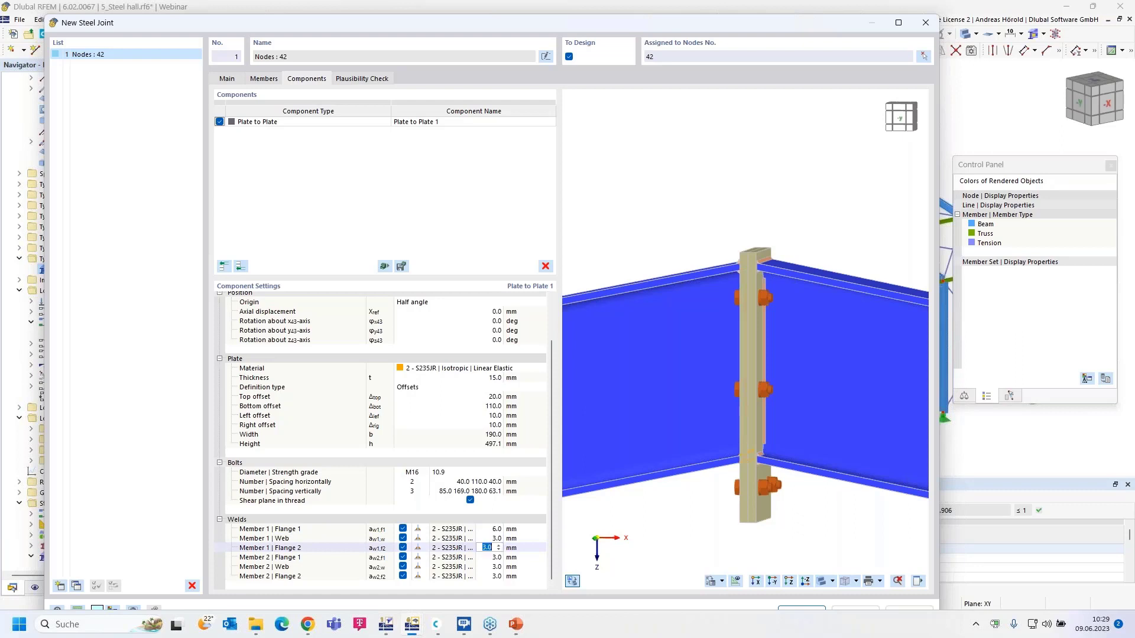
pyautogui.write('6')
pyautogui.click(495, 557)
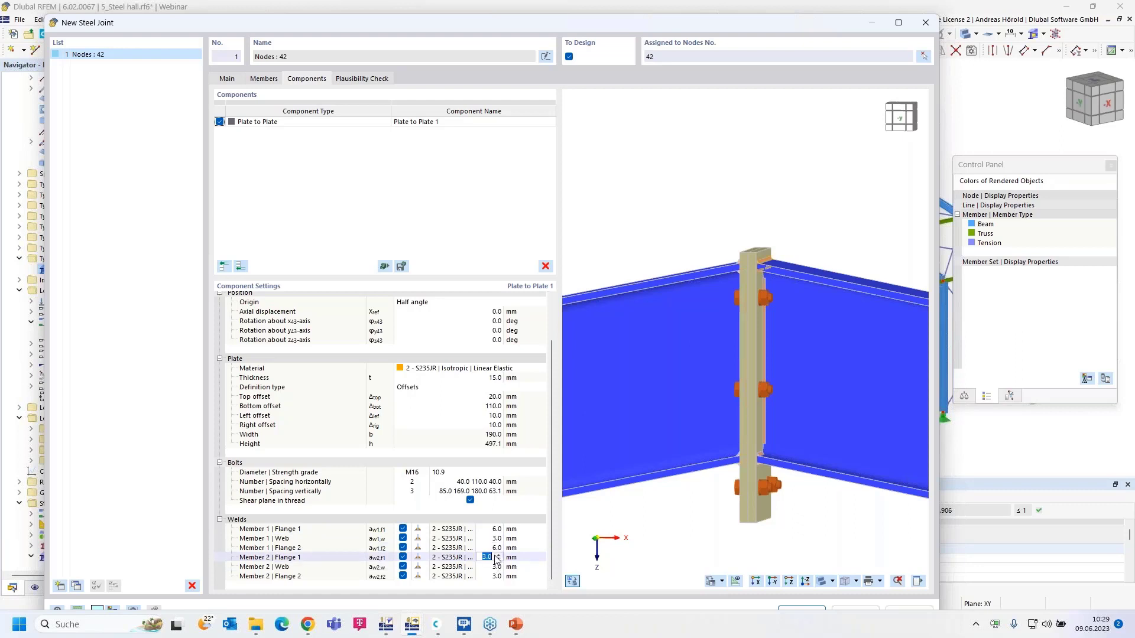
pyautogui.press('Return')
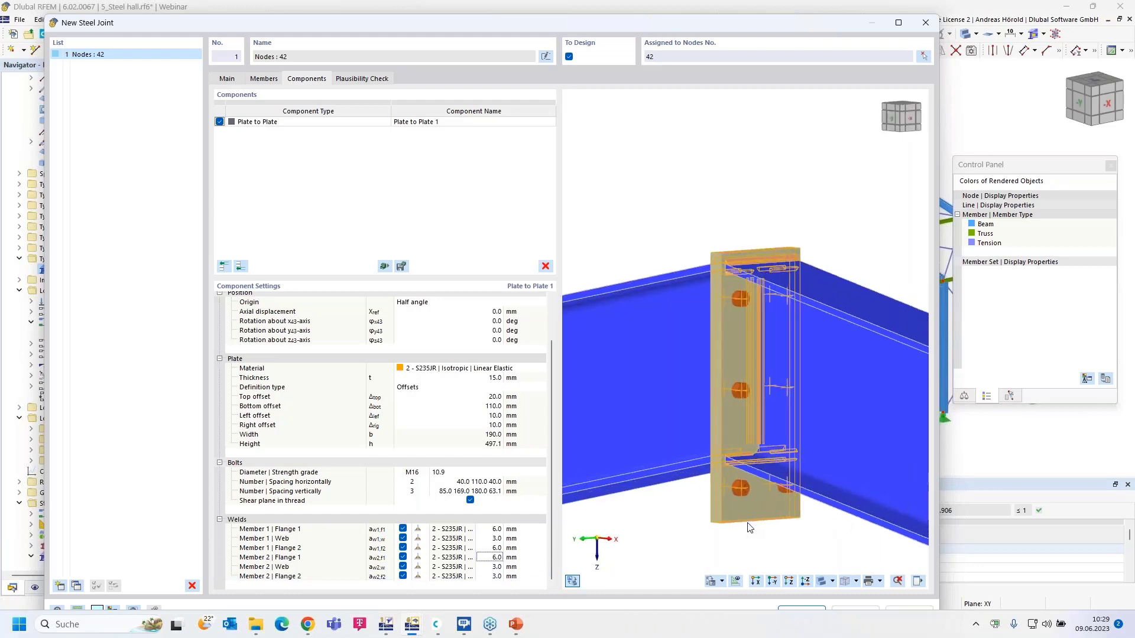
# Set the weld thickness of Member 2's Flange 2 to 6 mm
pyautogui.click(493, 548)
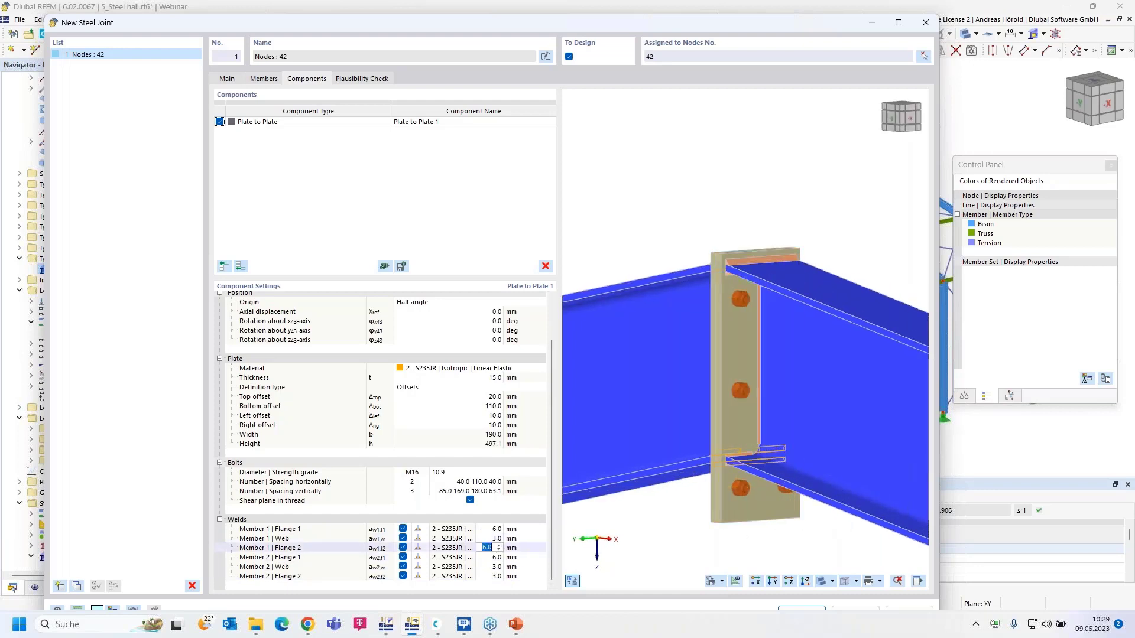
pyautogui.click(490, 557)
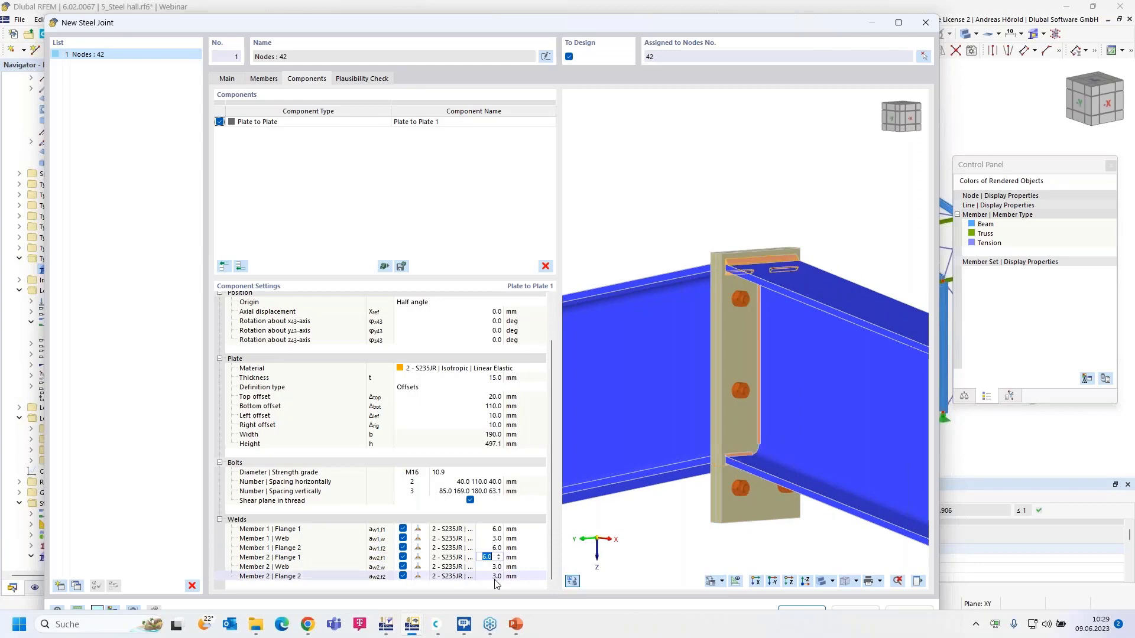
pyautogui.click(490, 576)
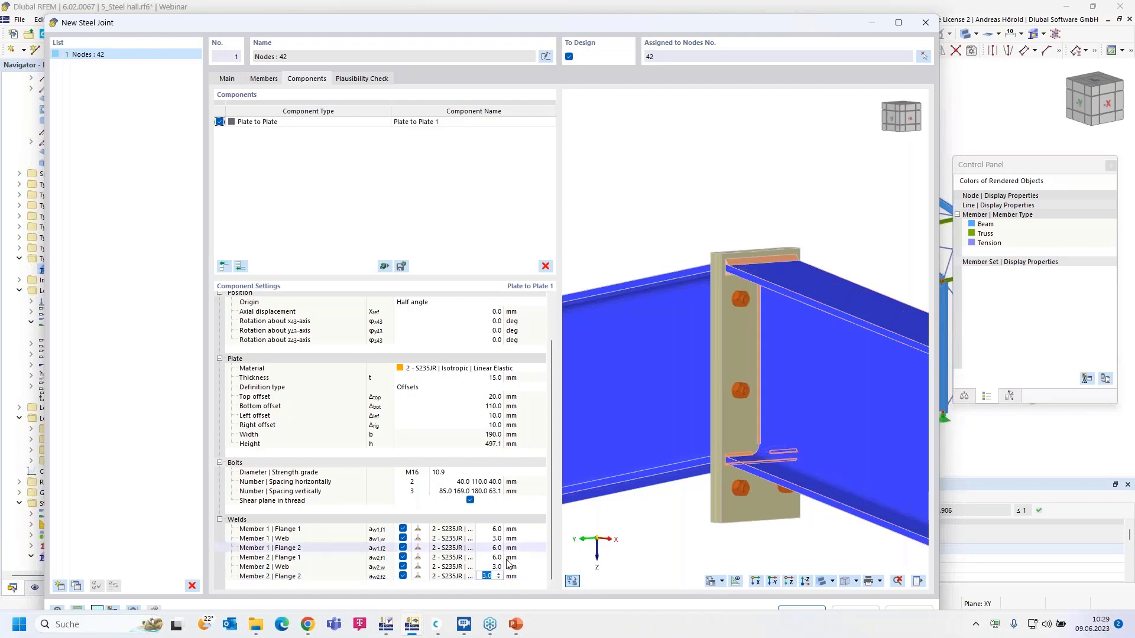
pyautogui.write('6')
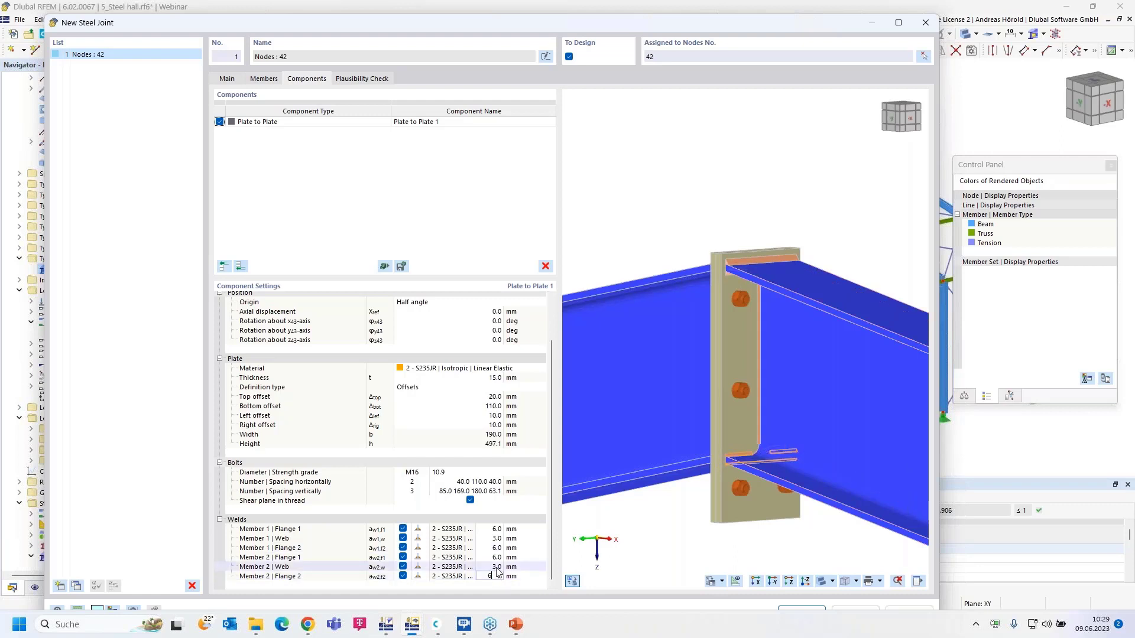
pyautogui.click(490, 567)
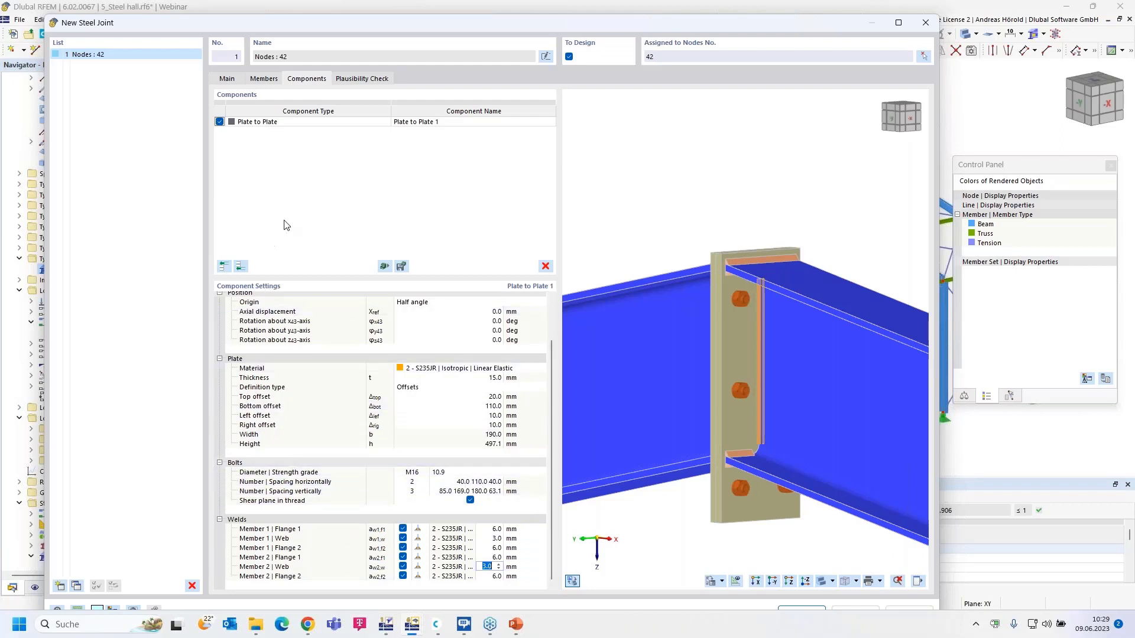
# Review the plausibility check of the ridge joint and accept the new steel joint
pyautogui.click(363, 79)
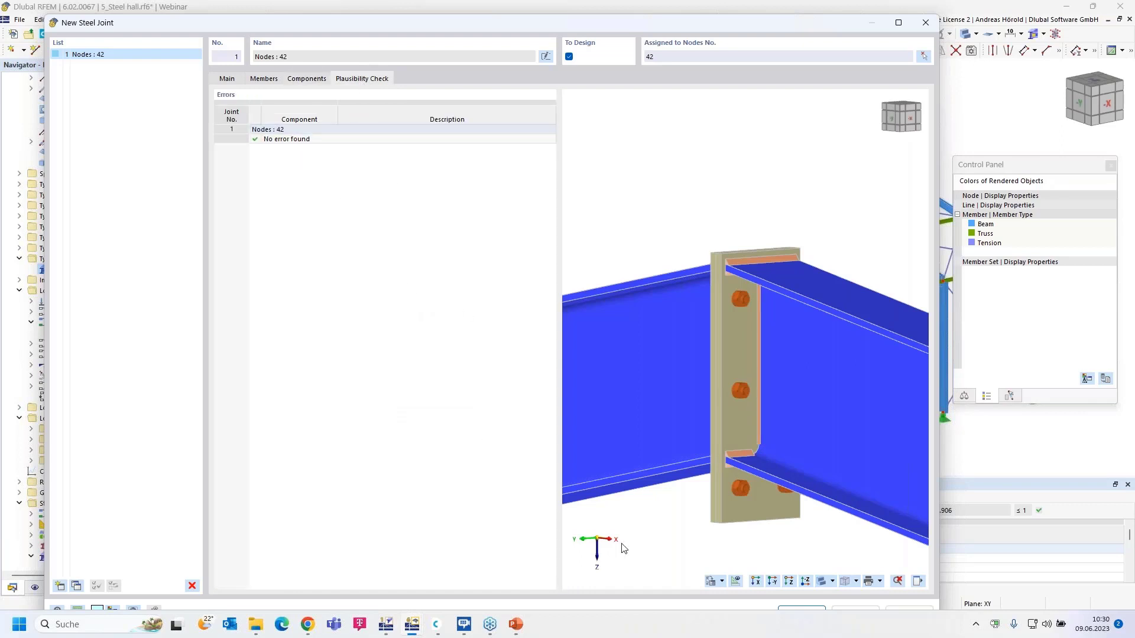
pyautogui.moveTo(661, 23); pyautogui.dragTo(665, 1)
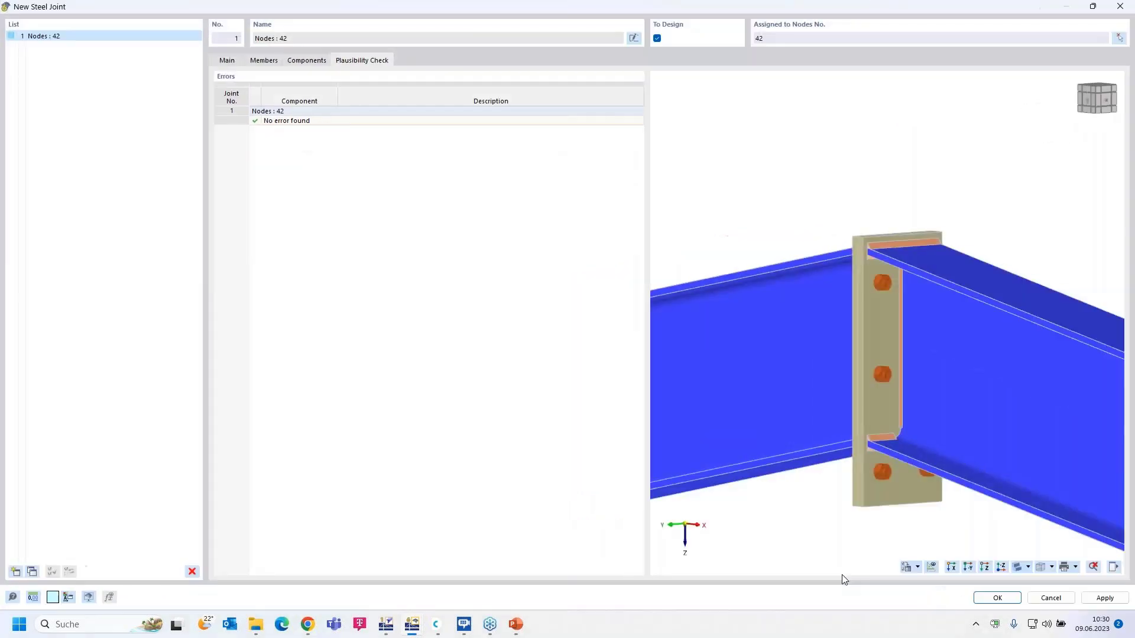
pyautogui.click(997, 598)
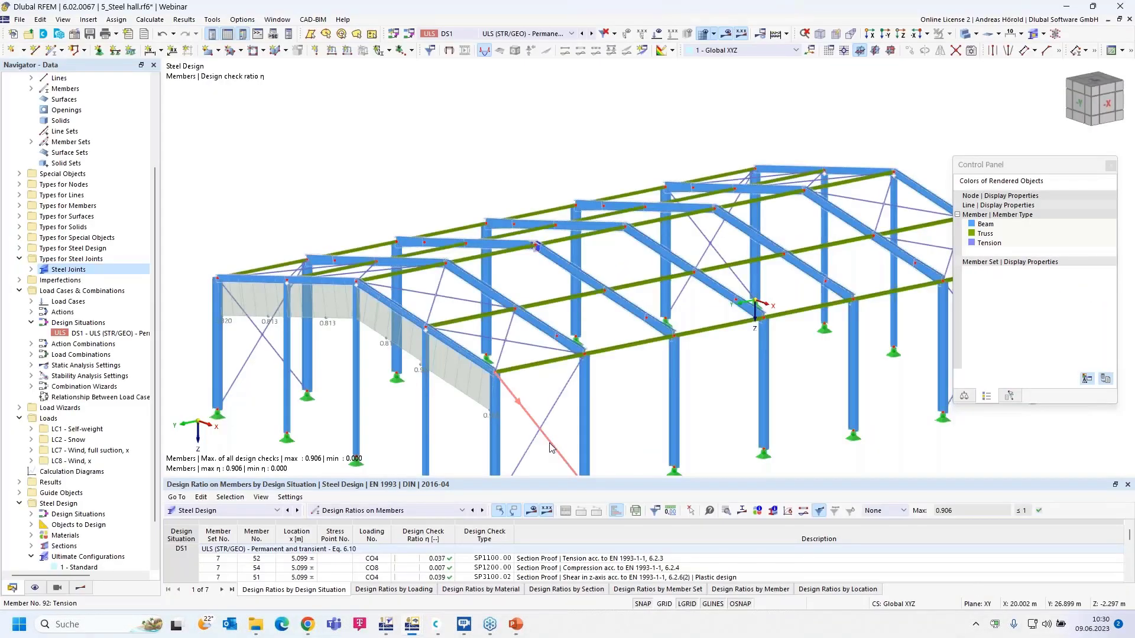
# Limit the DS1 steel joint design to combination CO2, allowing the existing Steel Design results to be deleted, and run the joint calculation
pyautogui.click(250, 512)
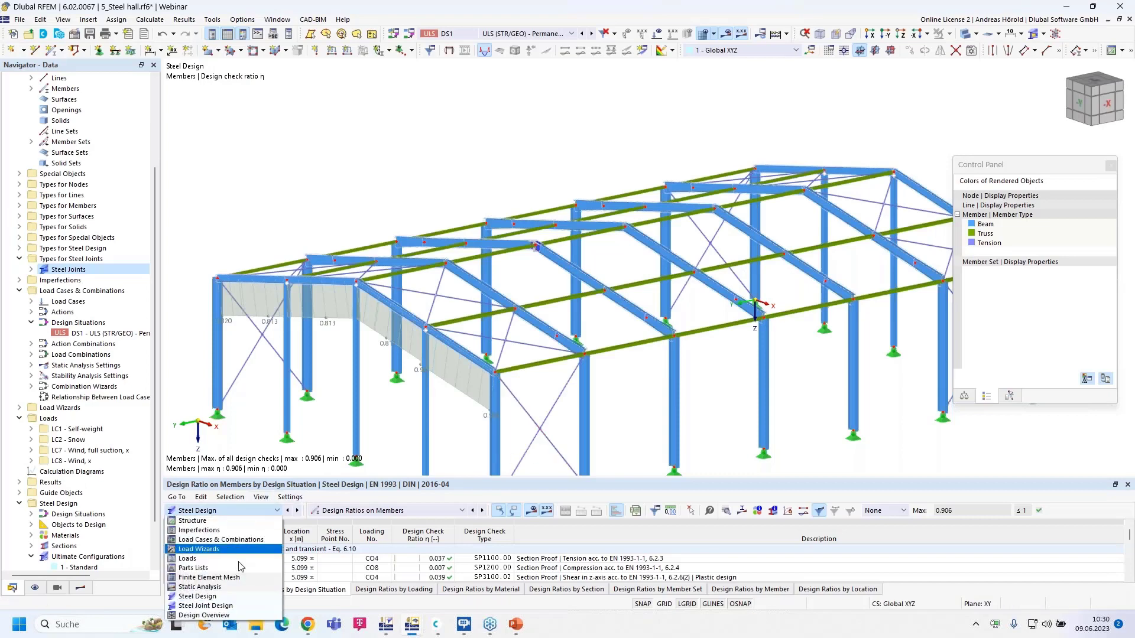
pyautogui.click(234, 607)
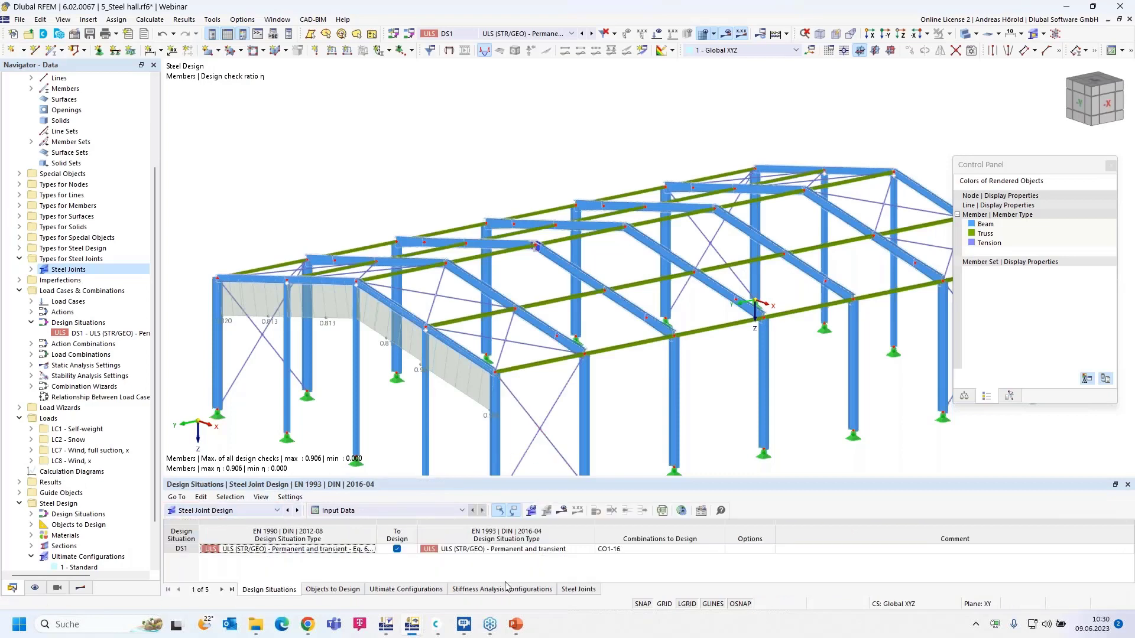
pyautogui.click(622, 551)
pyautogui.moveTo(608, 551); pyautogui.dragTo(622, 547)
pyautogui.write('2')
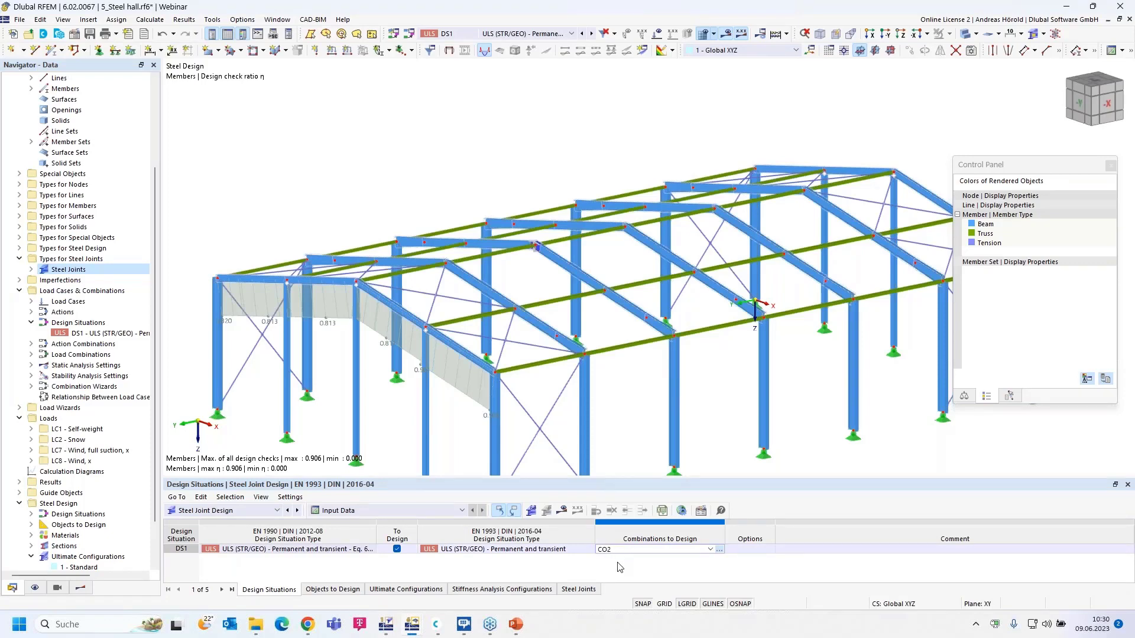
pyautogui.click(619, 567)
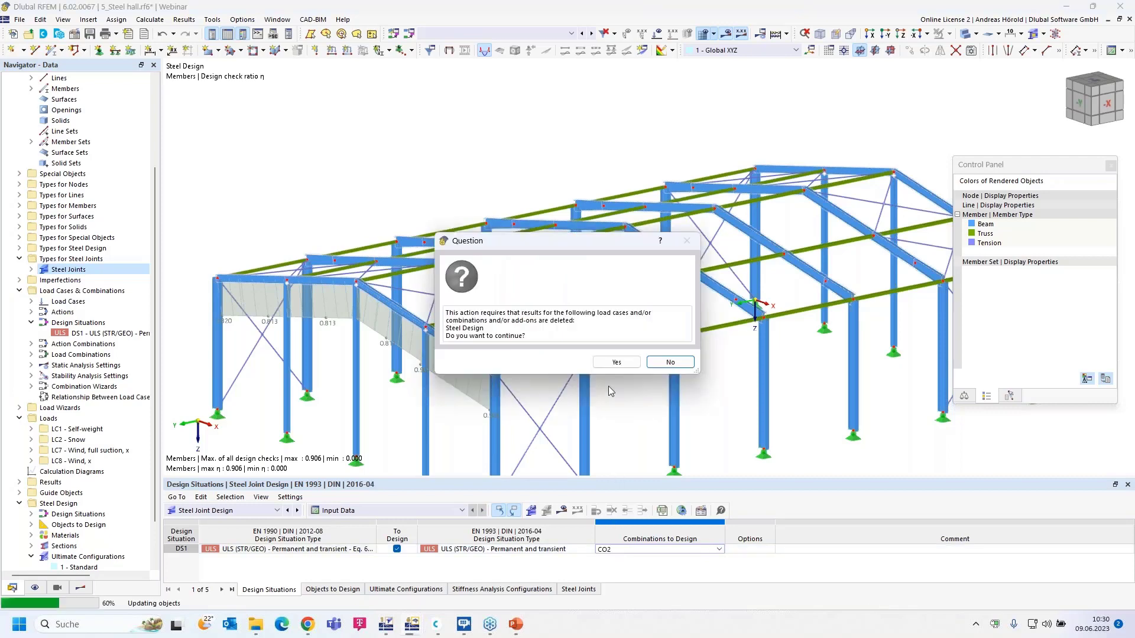
pyautogui.click(616, 362)
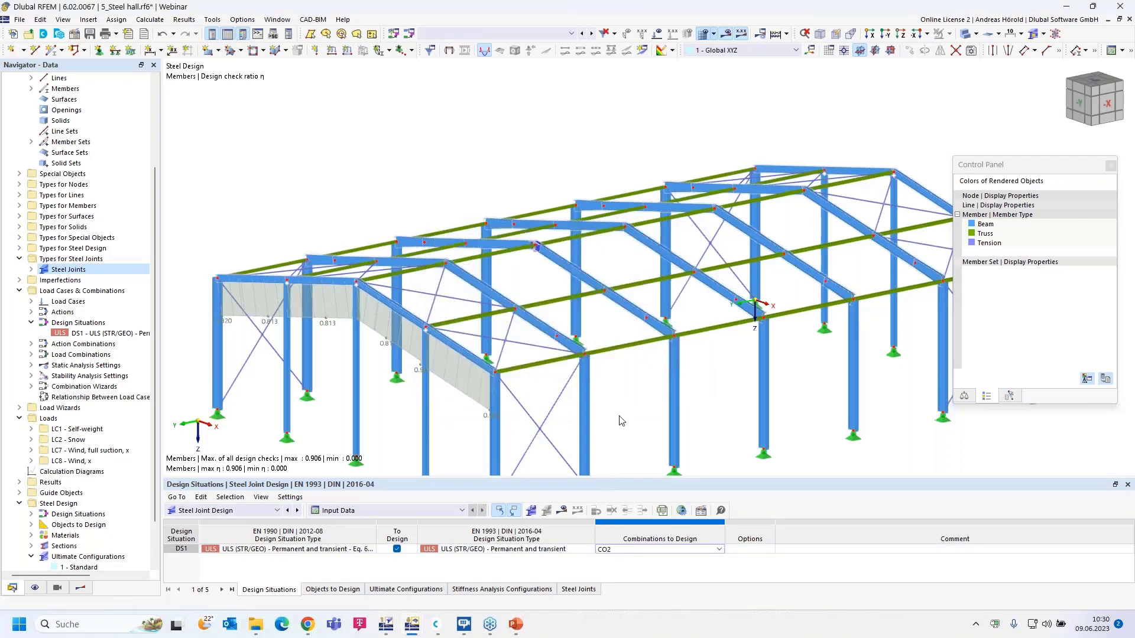
pyautogui.click(561, 512)
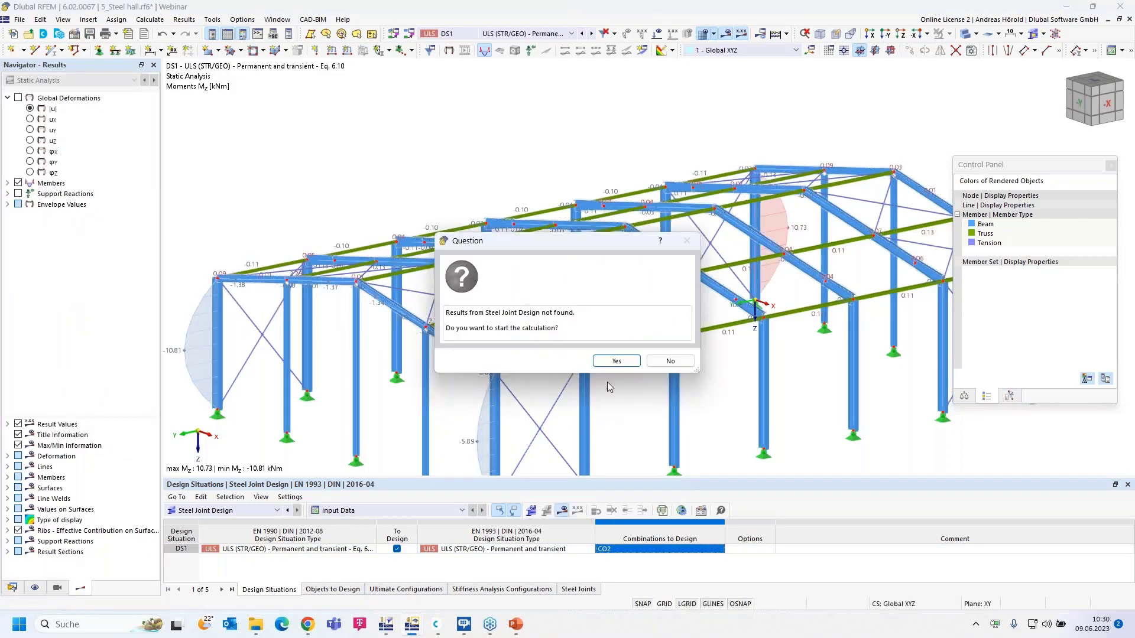
pyautogui.click(607, 360)
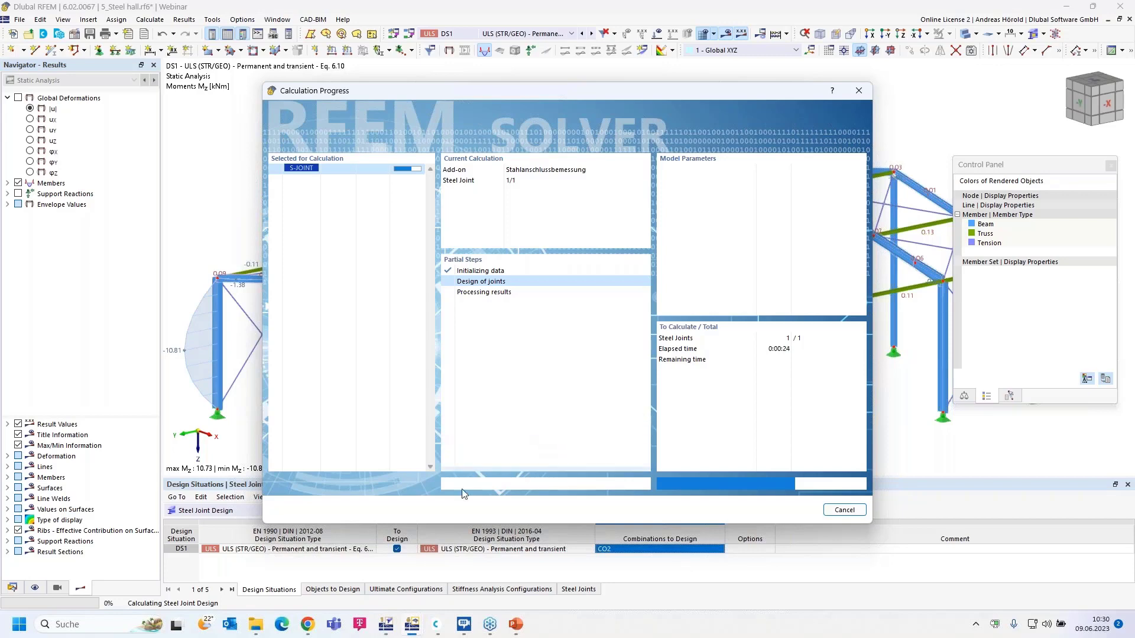
# Switch to the open model 5_Steel hall_finished-SteelJoints-000001 and hide its stress results
pyautogui.moveTo(413, 625)
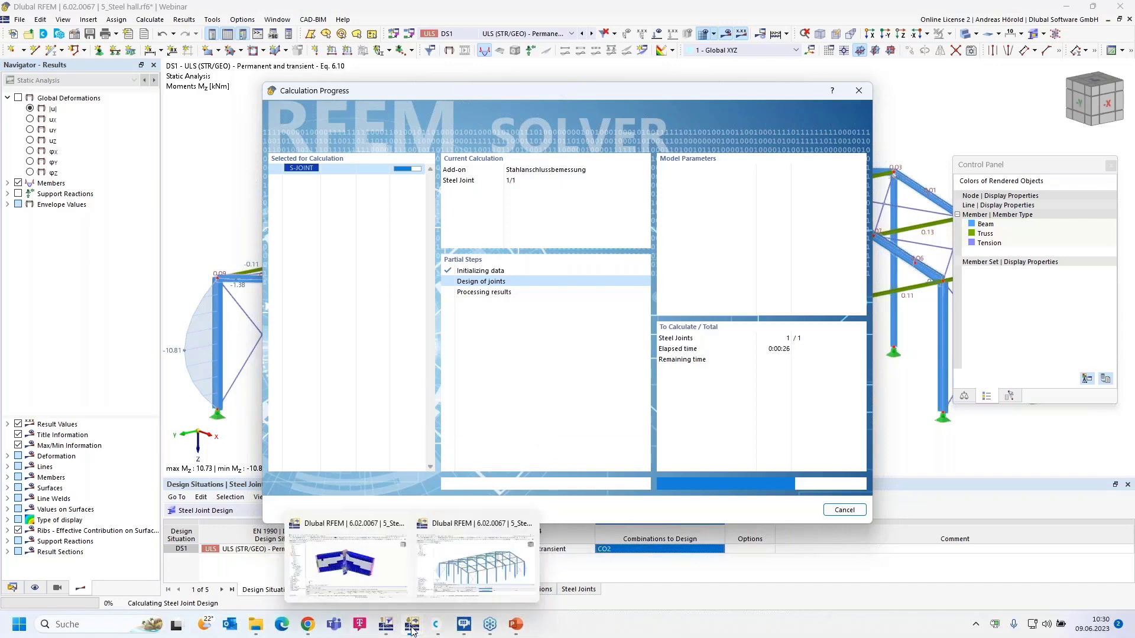
pyautogui.click(361, 570)
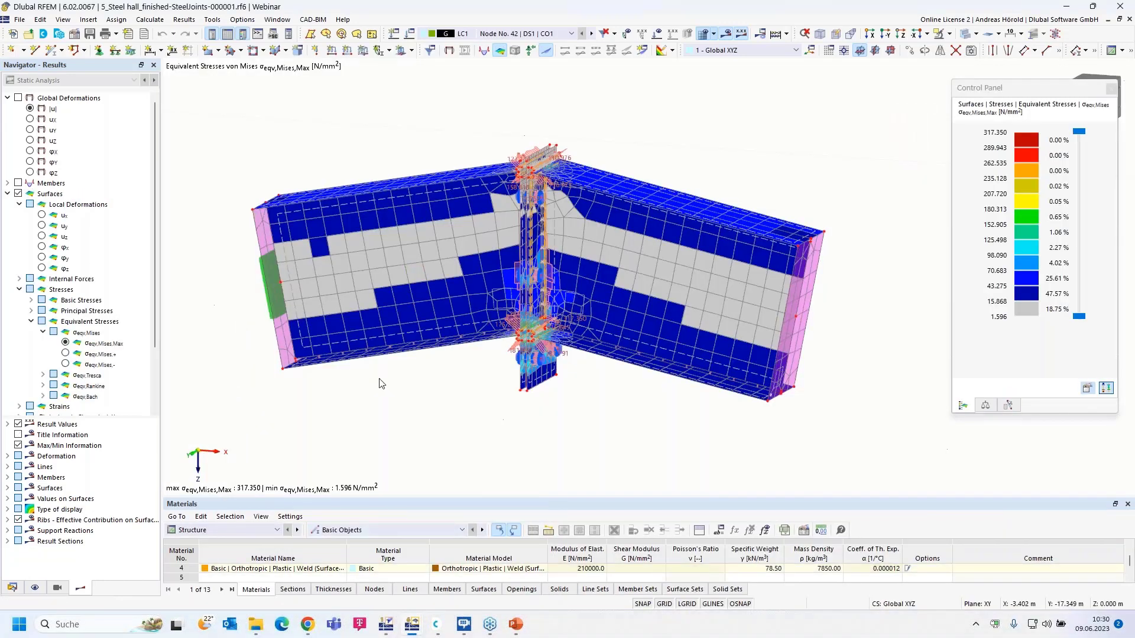
pyautogui.keyDown('ctrl'); pyautogui.moveTo(438, 396); pyautogui.dragTo(710, 306, button='middle'); pyautogui.keyUp('ctrl')
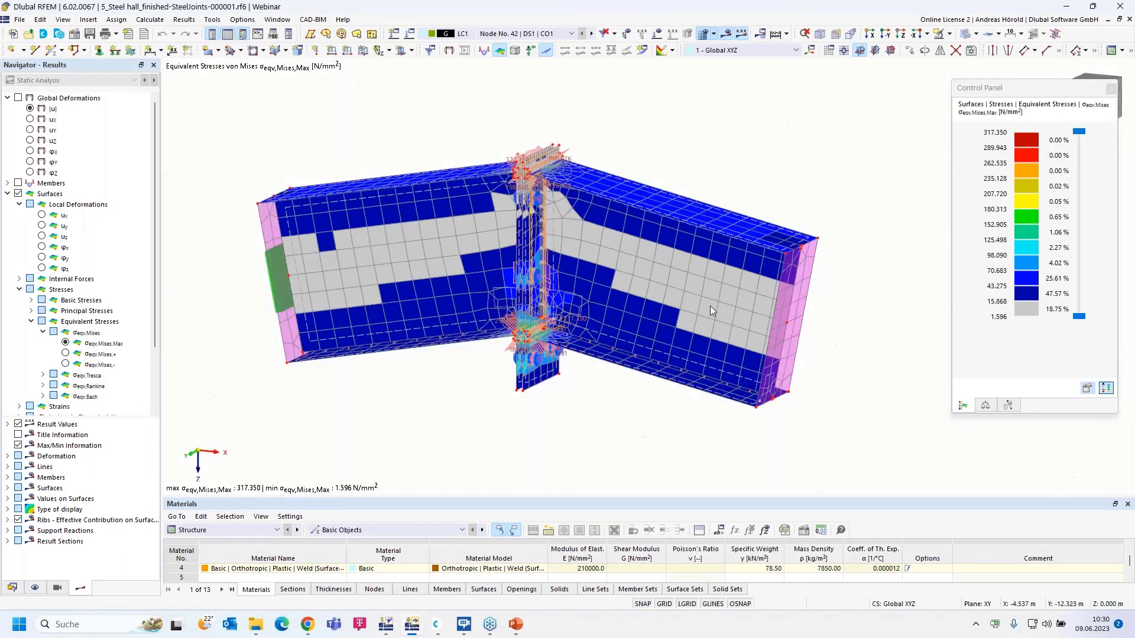
pyautogui.click(726, 34)
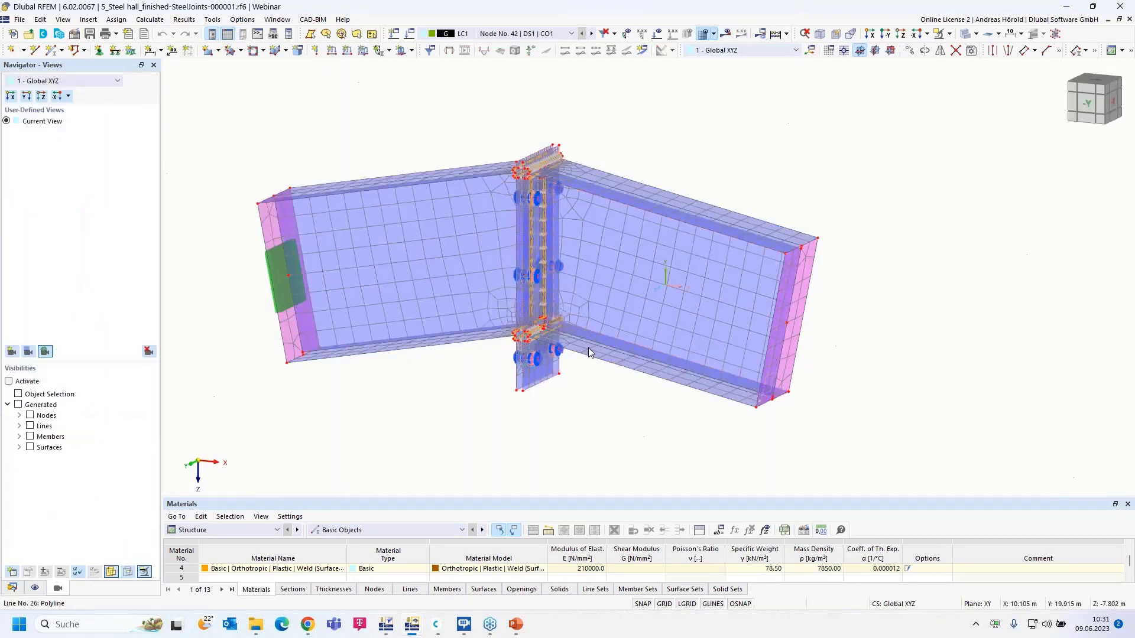
# Select an end plate surface and examine how the bolts are modelled between the plates
pyautogui.scroll(5, 551, 218)
pyautogui.click(461, 243)
pyautogui.scroll(-4, 465, 243)
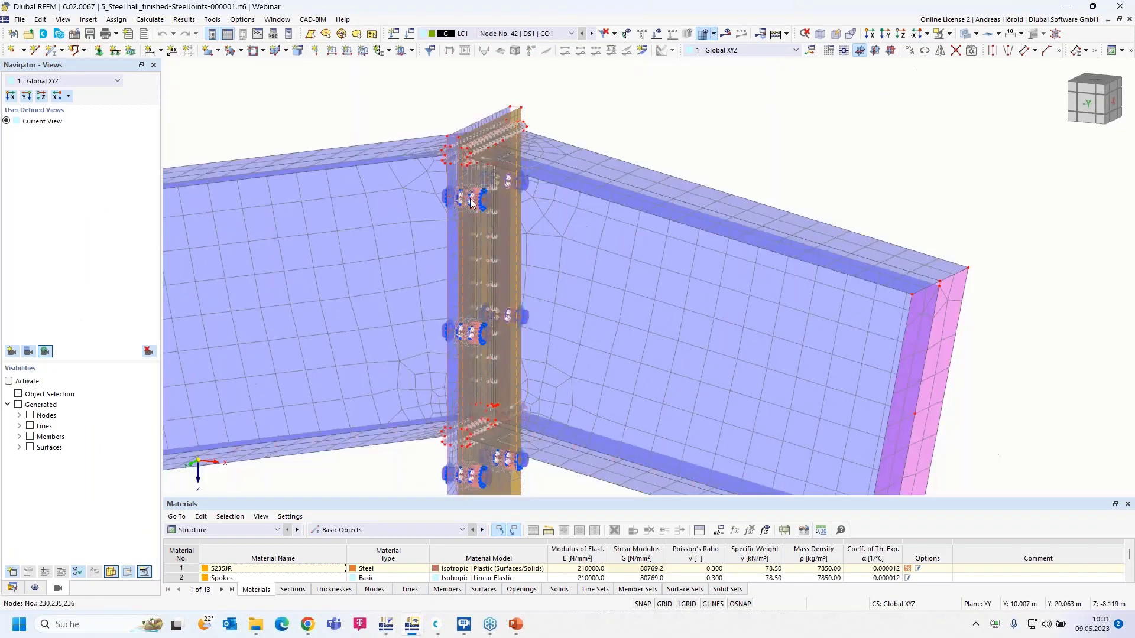
pyautogui.scroll(8, 471, 197)
pyautogui.scroll(-6, 471, 197)
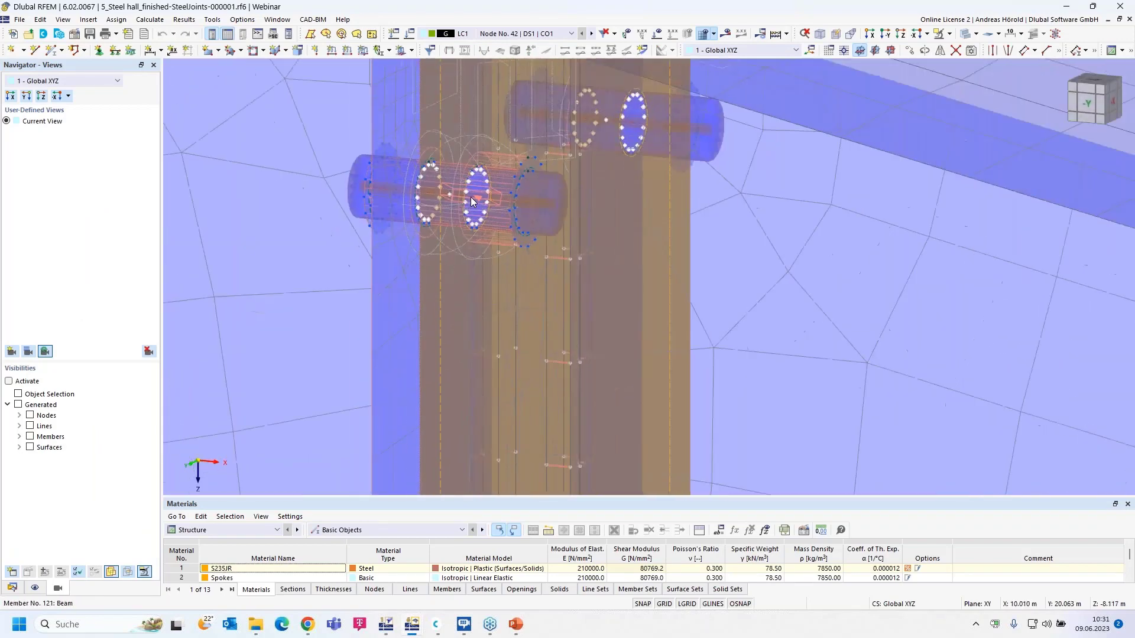
pyautogui.scroll(-6, 485, 180)
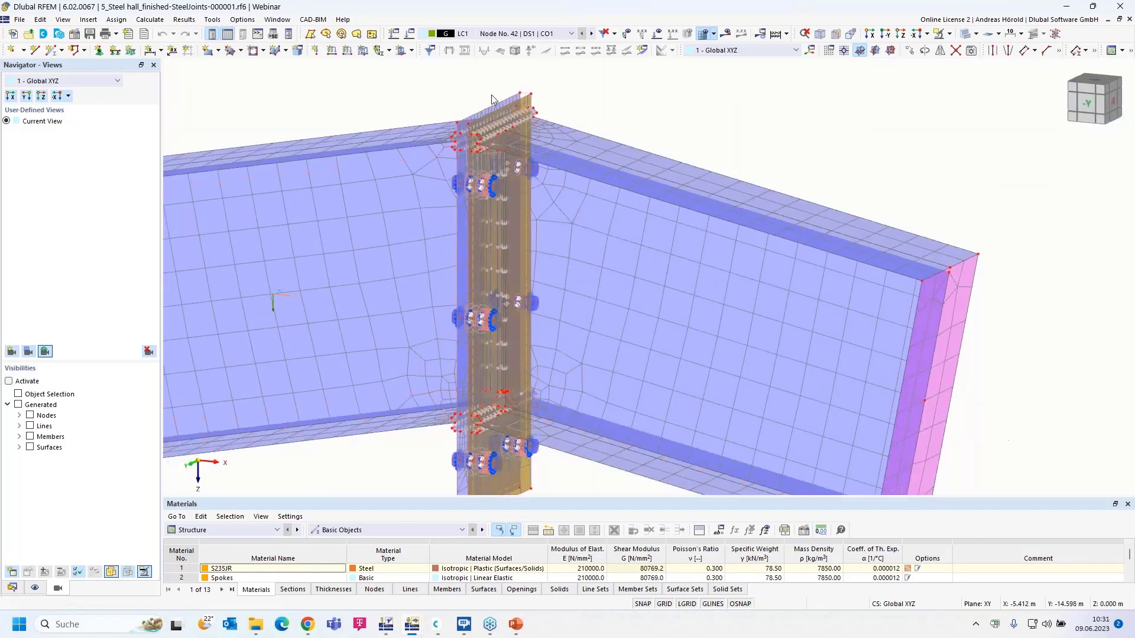
# Select an upper flange weld surface and examine how rigid links connect it to the adjoining parts
pyautogui.scroll(6, 470, 114)
pyautogui.scroll(2, 484, 129)
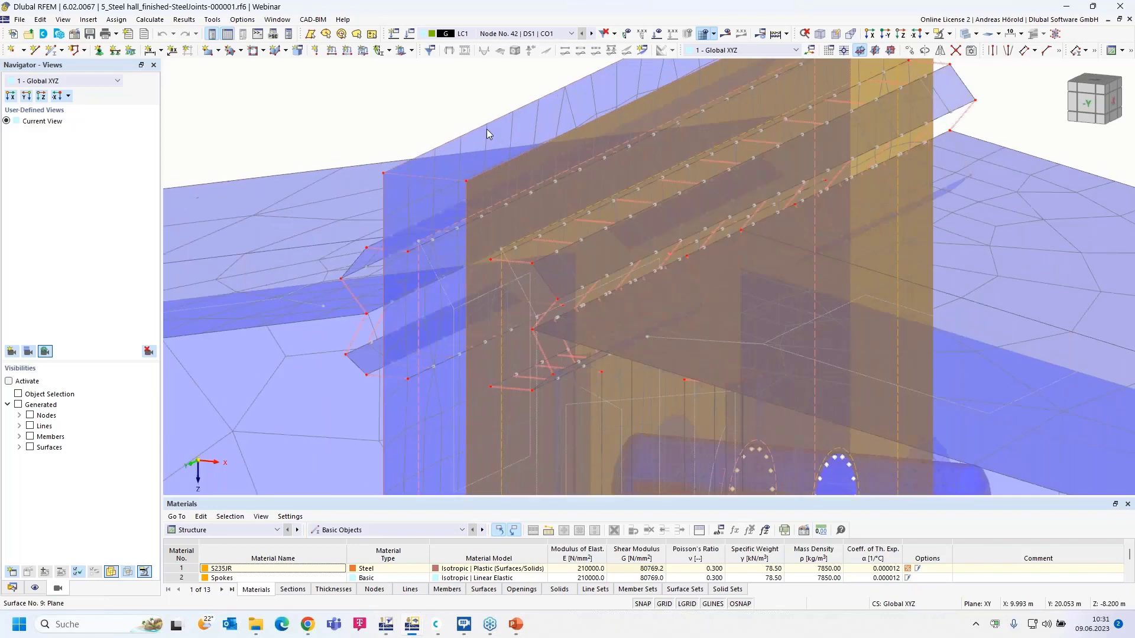
pyautogui.click(578, 263)
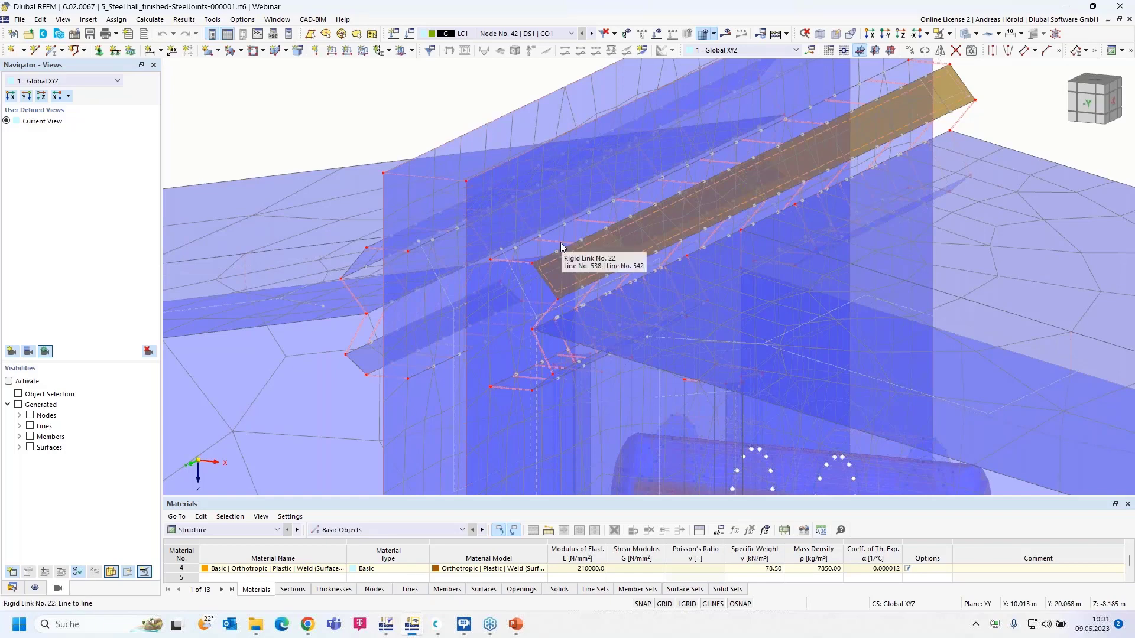
pyautogui.scroll(-5, 561, 242)
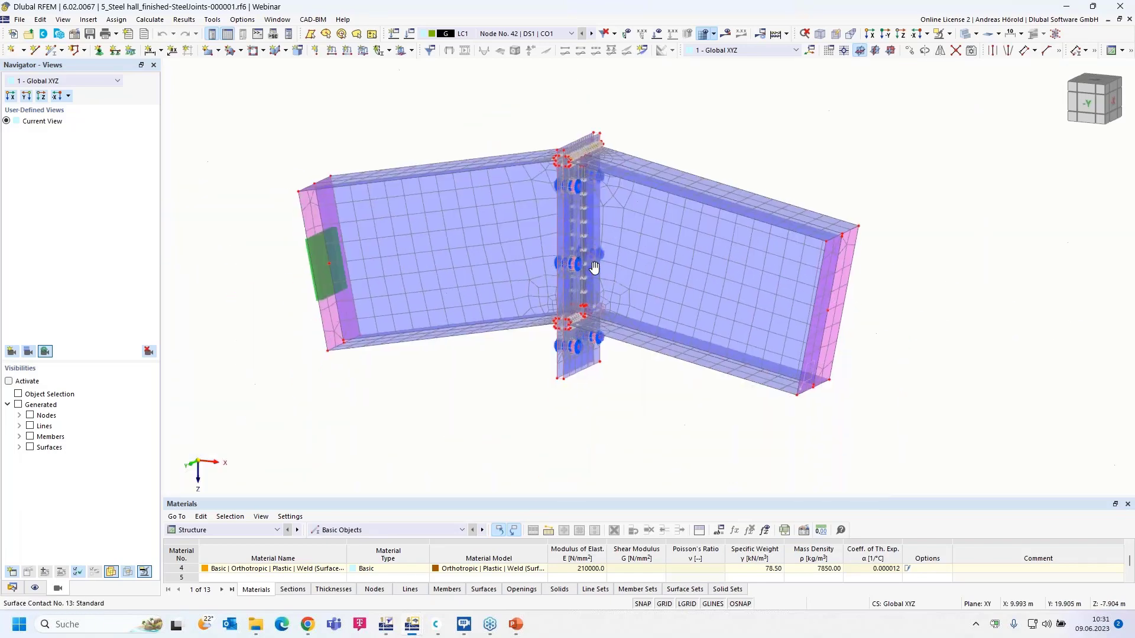
pyautogui.moveTo(594, 268); pyautogui.dragTo(574, 311, button='middle')
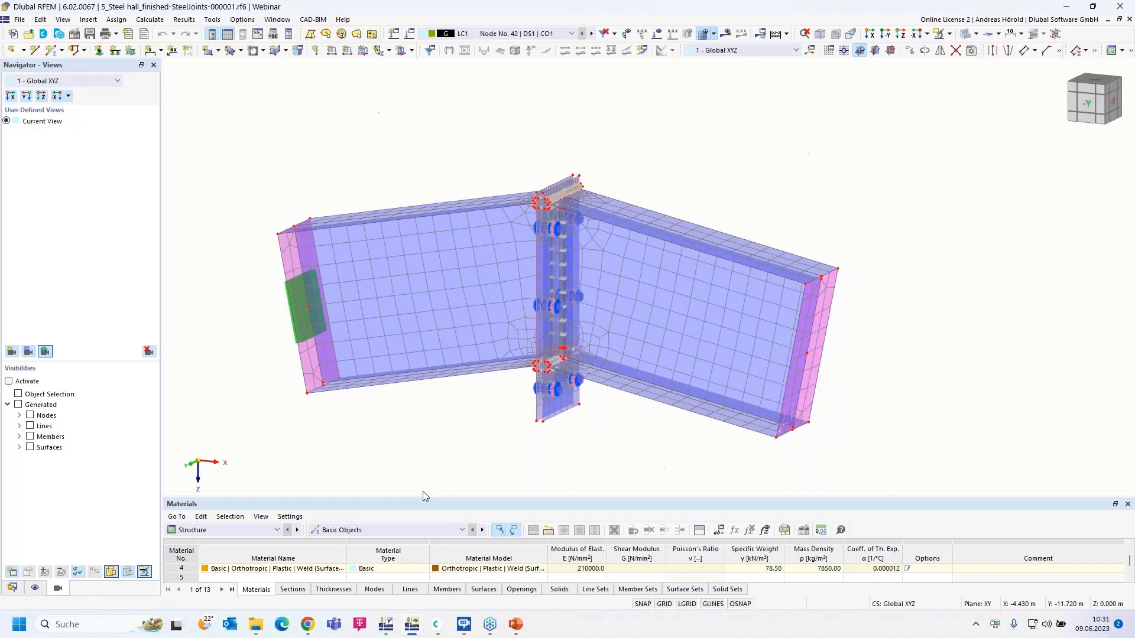
# Switch back to the steel hall model and enlarge the results table to read the joint's design ratios
pyautogui.moveTo(414, 625)
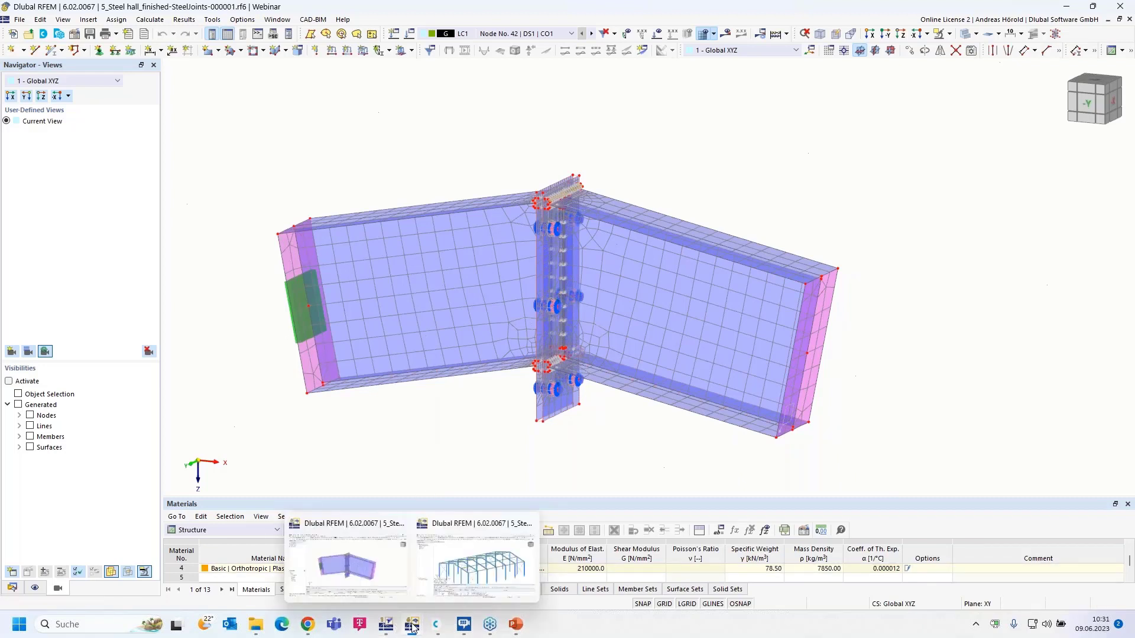
pyautogui.click(464, 571)
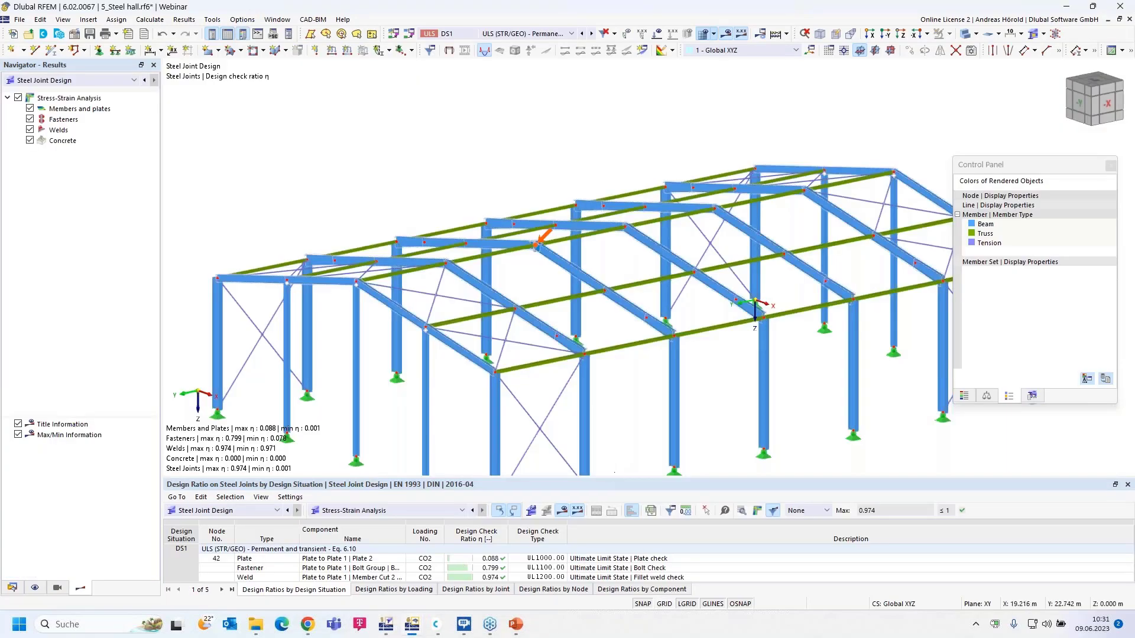
pyautogui.moveTo(616, 476); pyautogui.dragTo(617, 441)
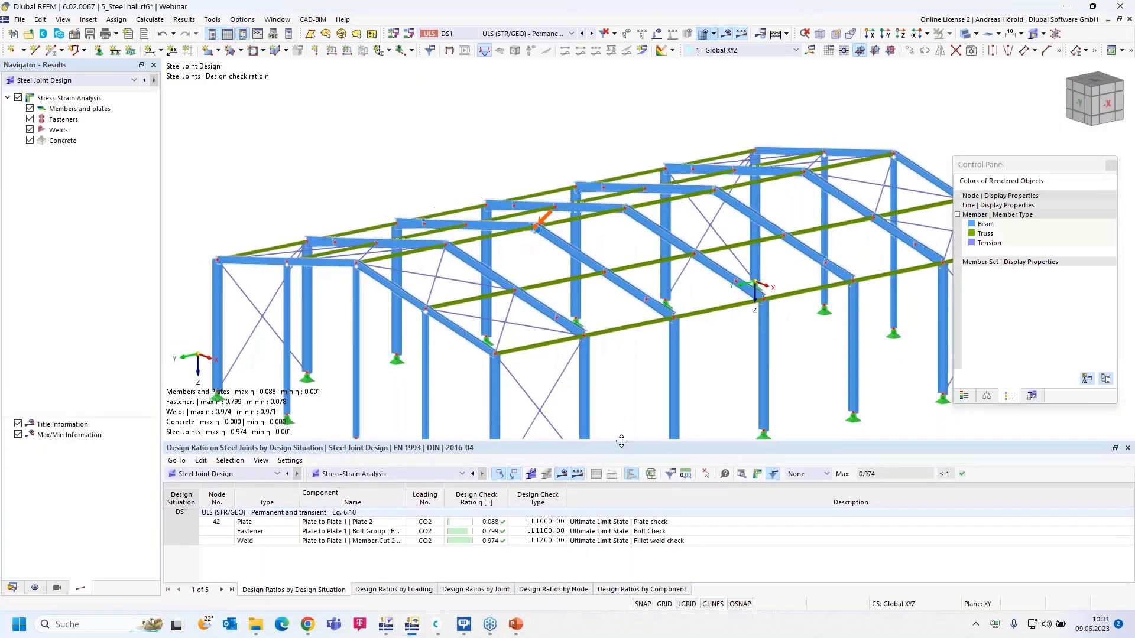
pyautogui.click(524, 540)
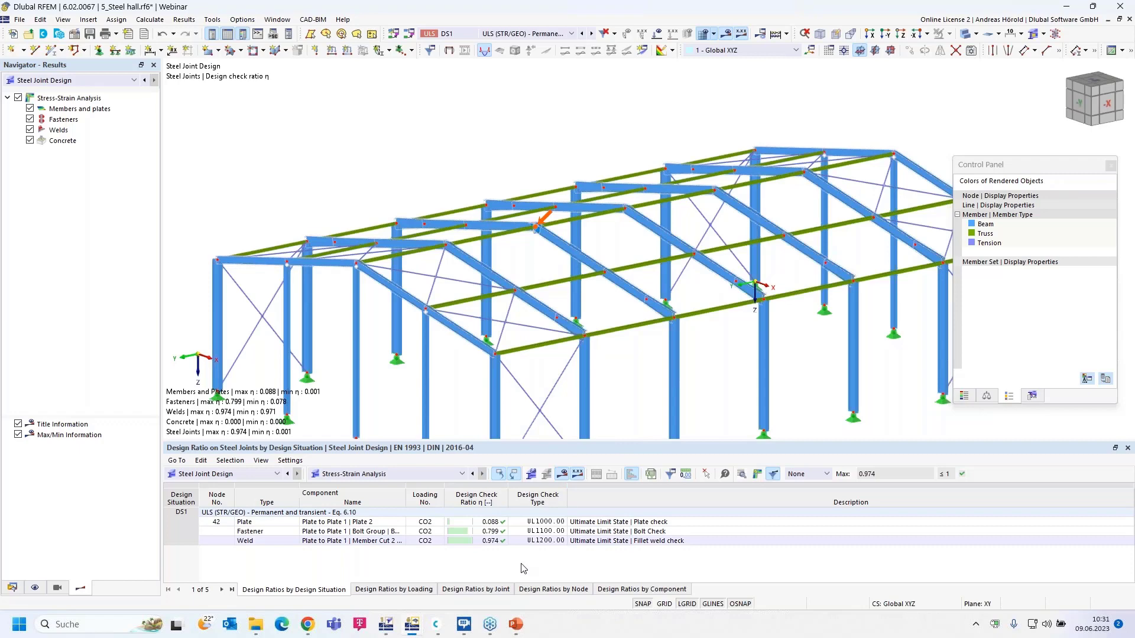
# Open the design check details of the fillet weld and expand the equivalent stress check
pyautogui.click(490, 542)
pyautogui.doubleClick(489, 542)
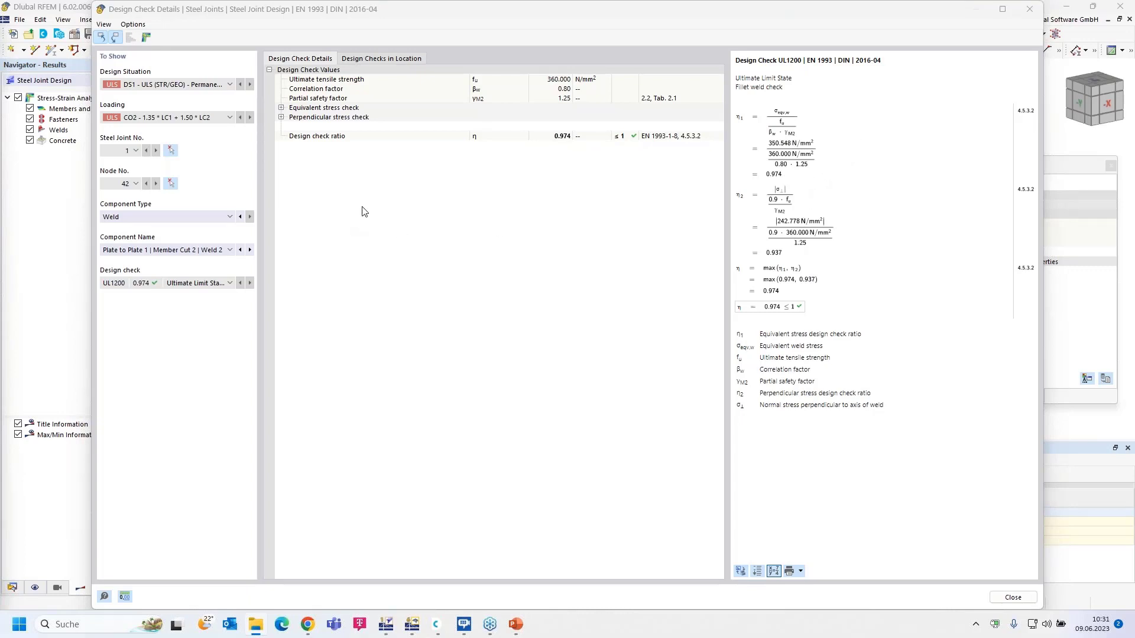
pyautogui.click(282, 108)
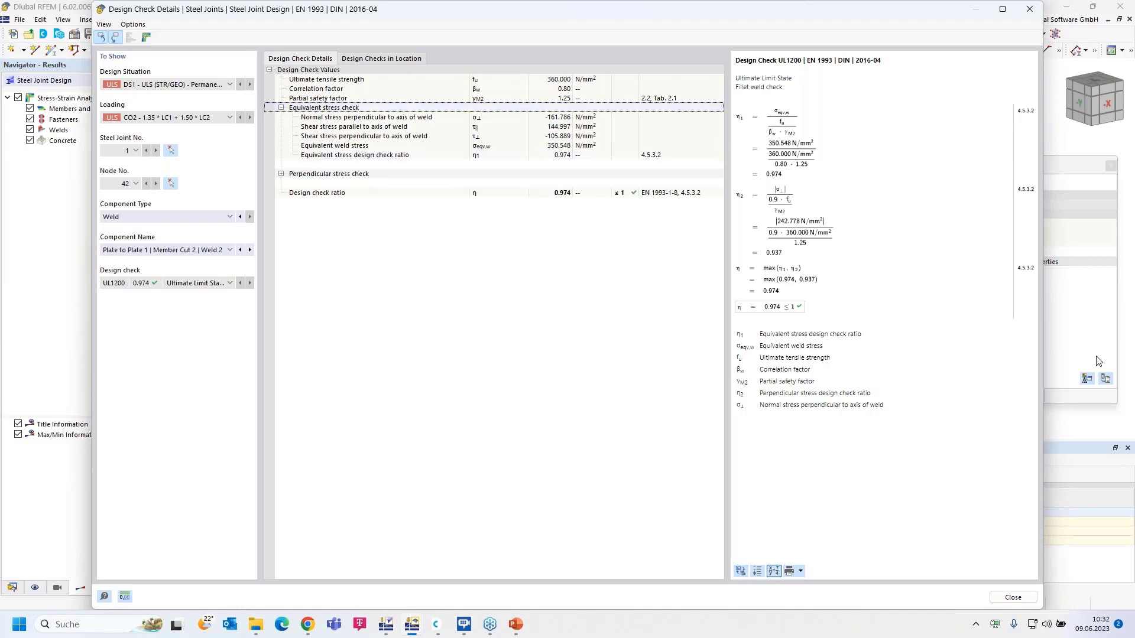
pyautogui.moveTo(1043, 366); pyautogui.dragTo(1092, 364)
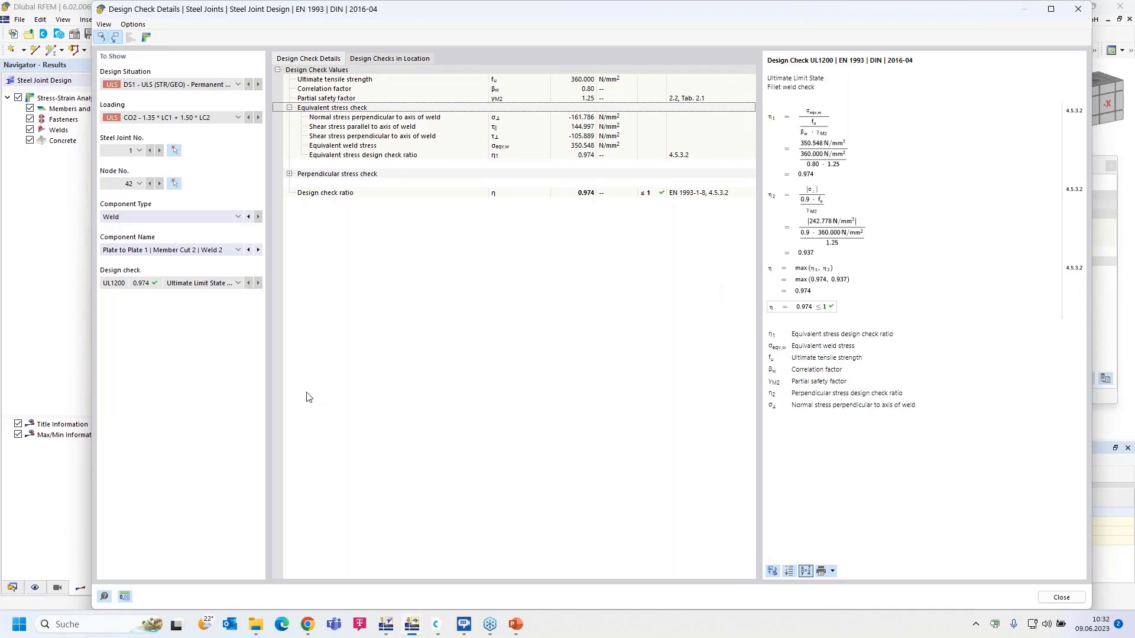
# Open the graphical results in the steel joint and hide members and plates to examine the bolts and welds
pyautogui.click(146, 38)
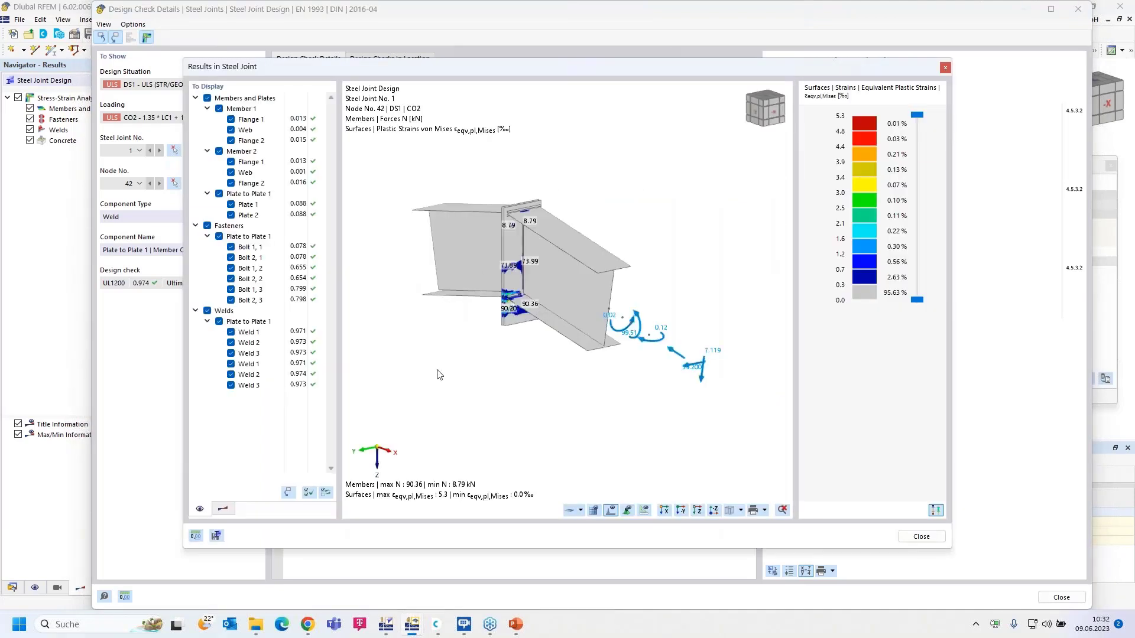
pyautogui.keyDown('ctrl'); pyautogui.moveTo(519, 368); pyautogui.dragTo(499, 352, button='middle'); pyautogui.keyUp('ctrl')
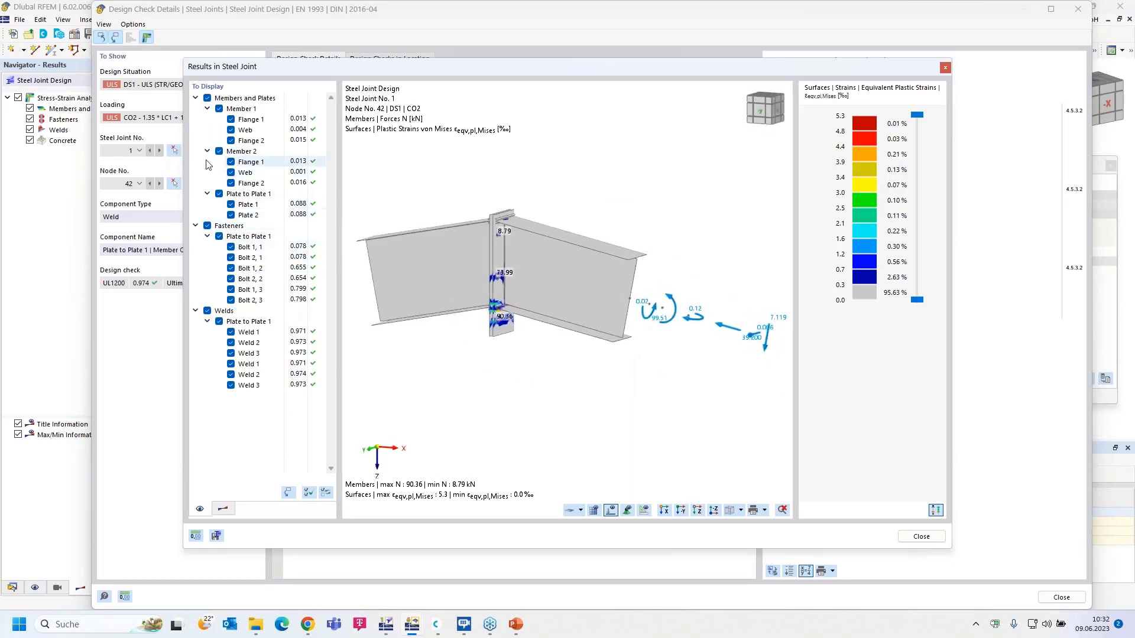
pyautogui.click(208, 98)
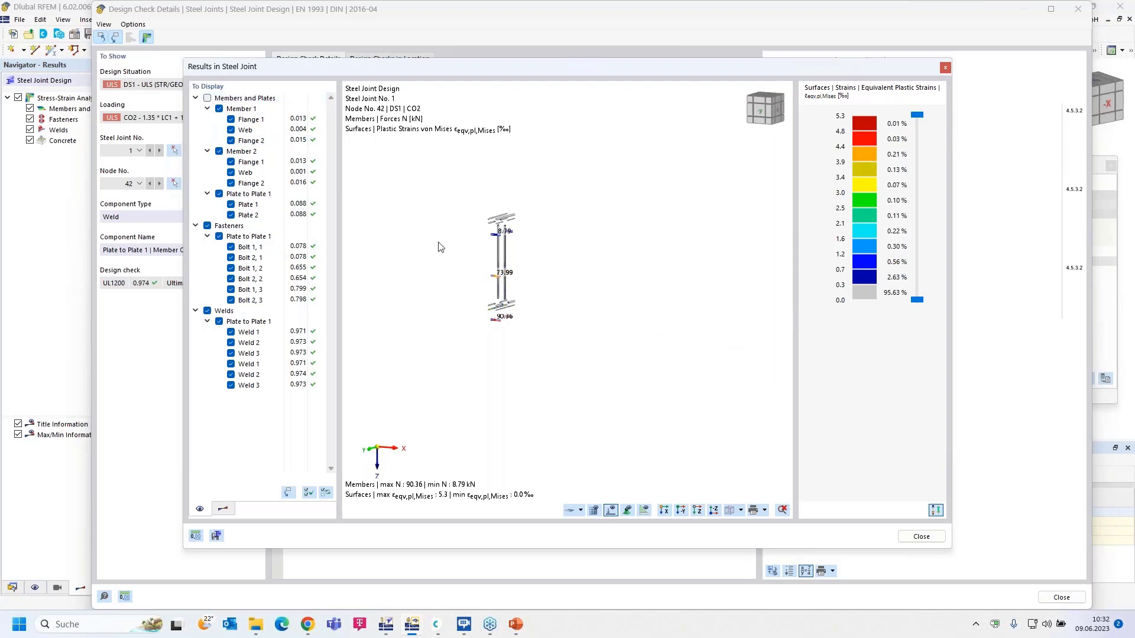
pyautogui.scroll(3, 482, 251)
pyautogui.scroll(-2, 482, 252)
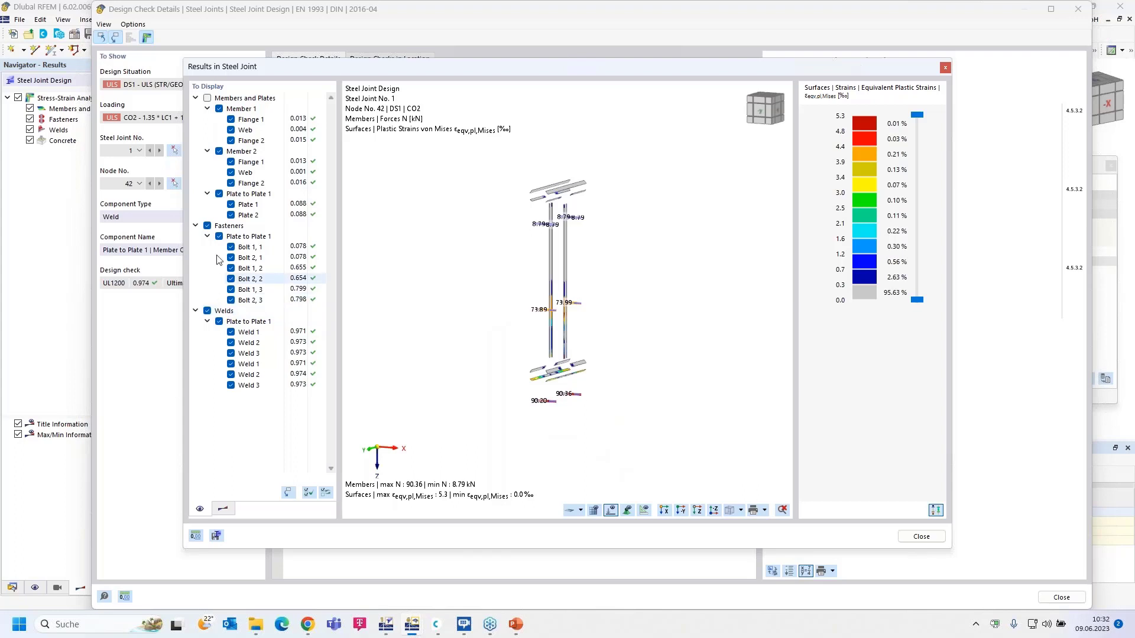
# Toggle the fasteners off and on, redisplay the members and plates, and close the joint results and design check details
pyautogui.click(208, 226)
pyautogui.click(207, 226)
pyautogui.click(207, 99)
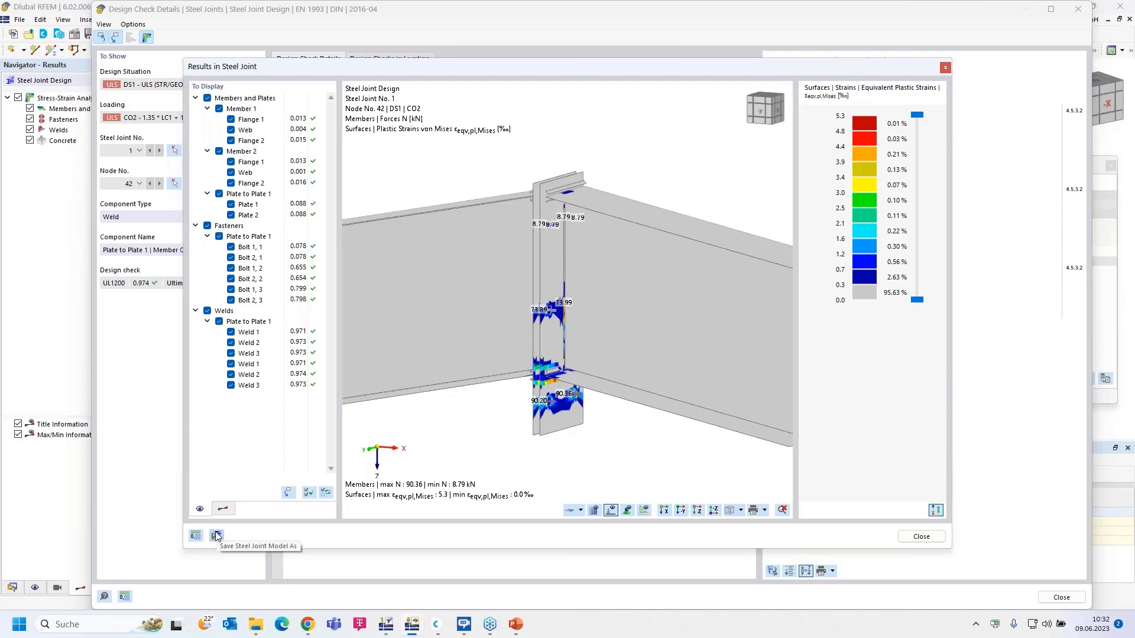
pyautogui.click(945, 67)
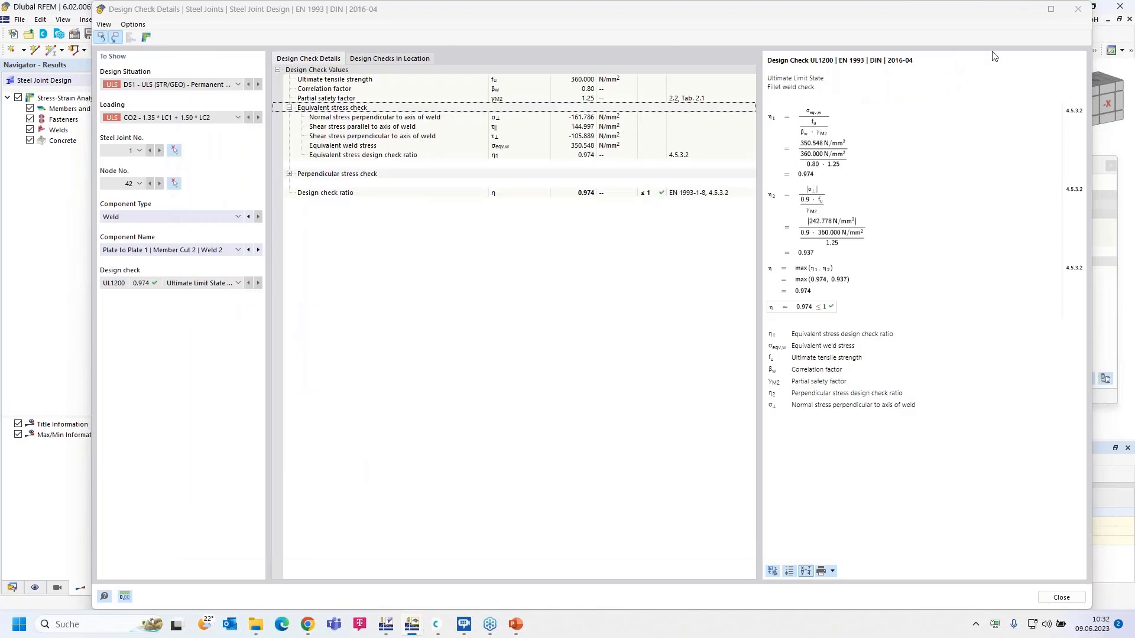
pyautogui.click(1077, 10)
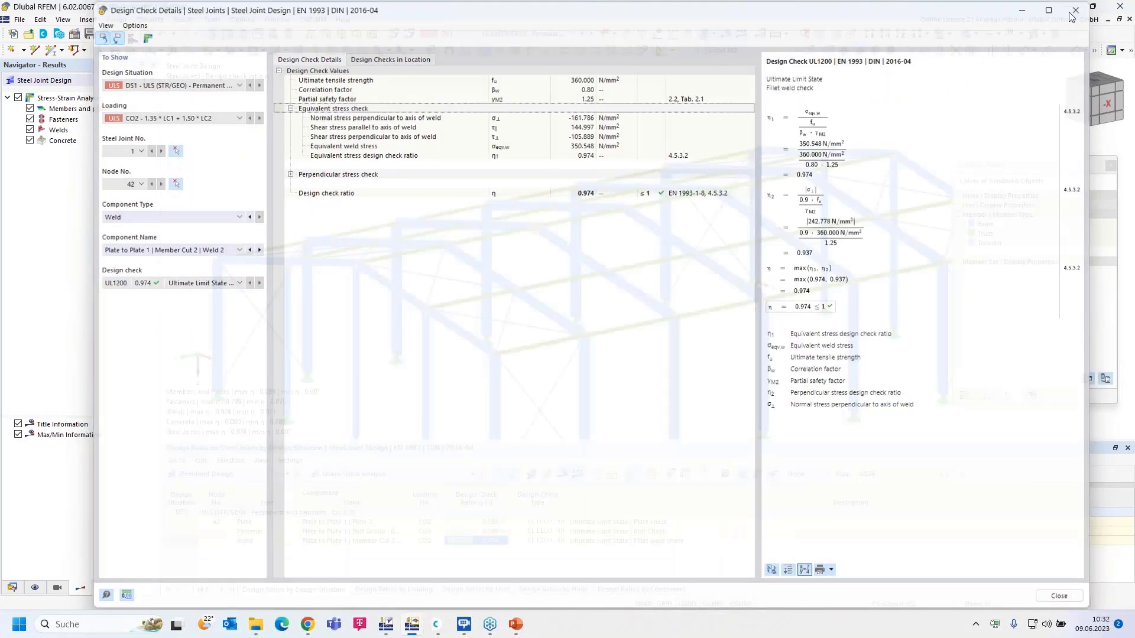